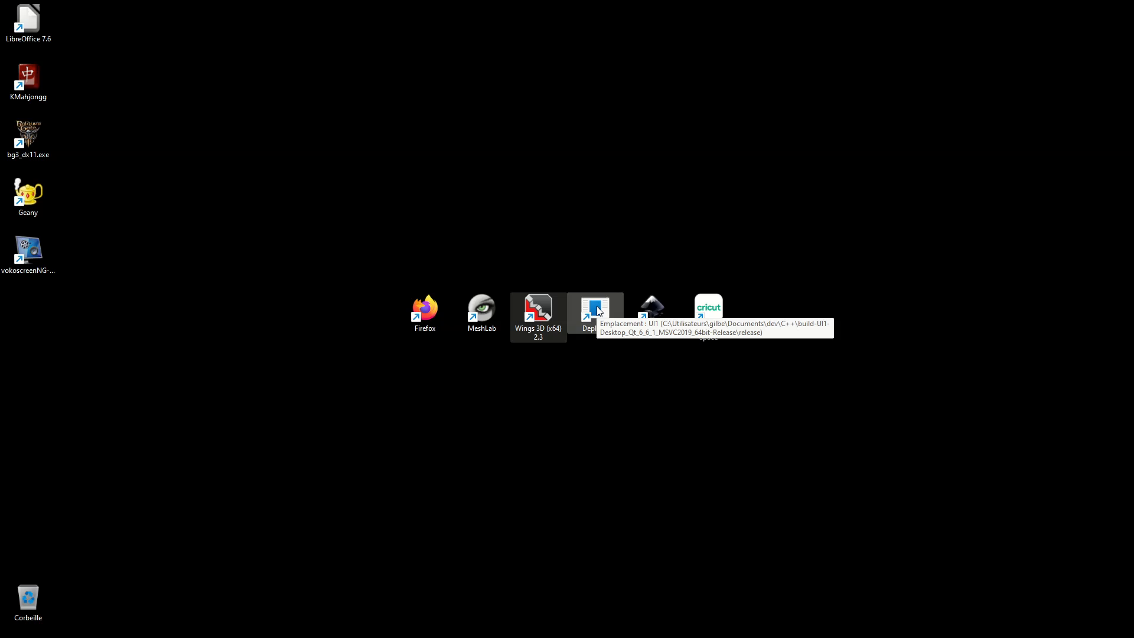
{"action": "left_click", "coordinate": [658, 310]}
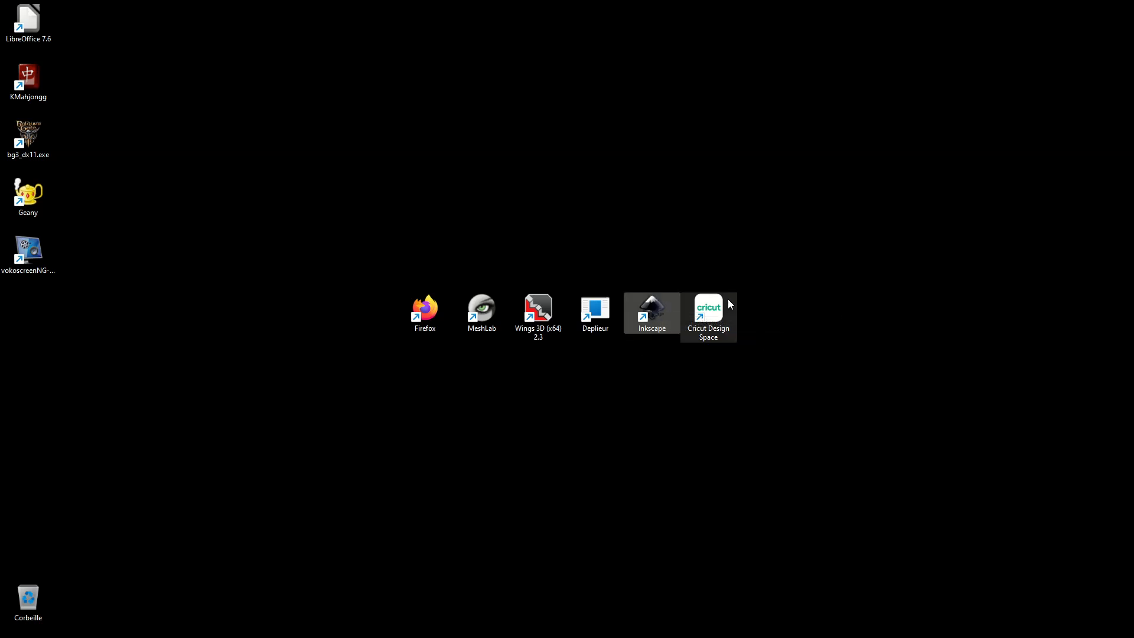
{"action": "left_click", "coordinate": [709, 309]}
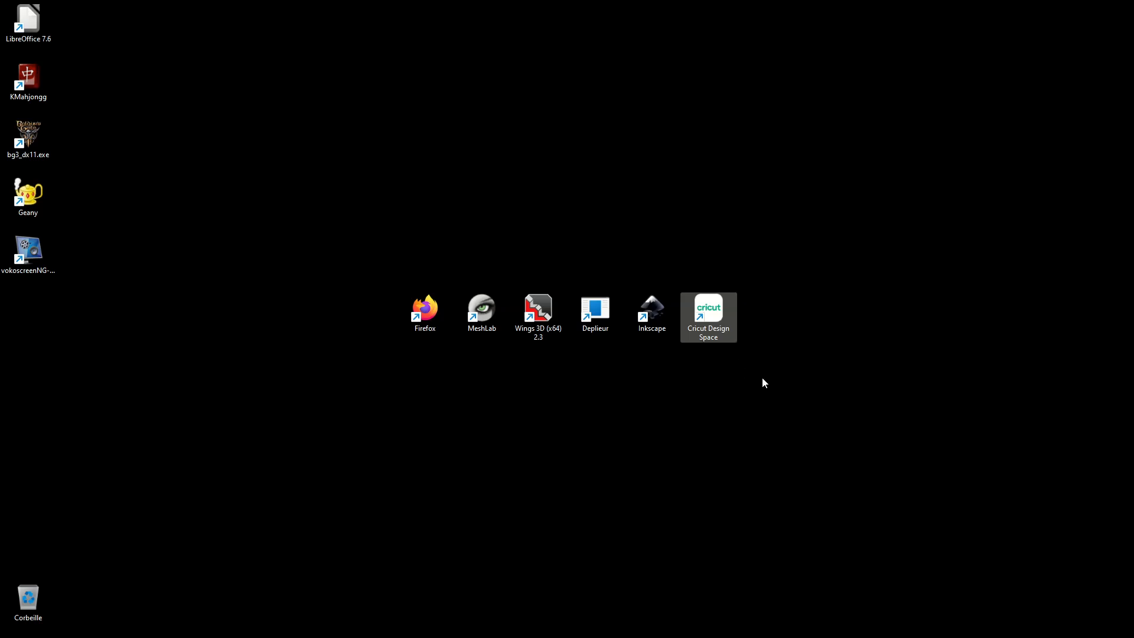
{"action": "left_click", "coordinate": [652, 403]}
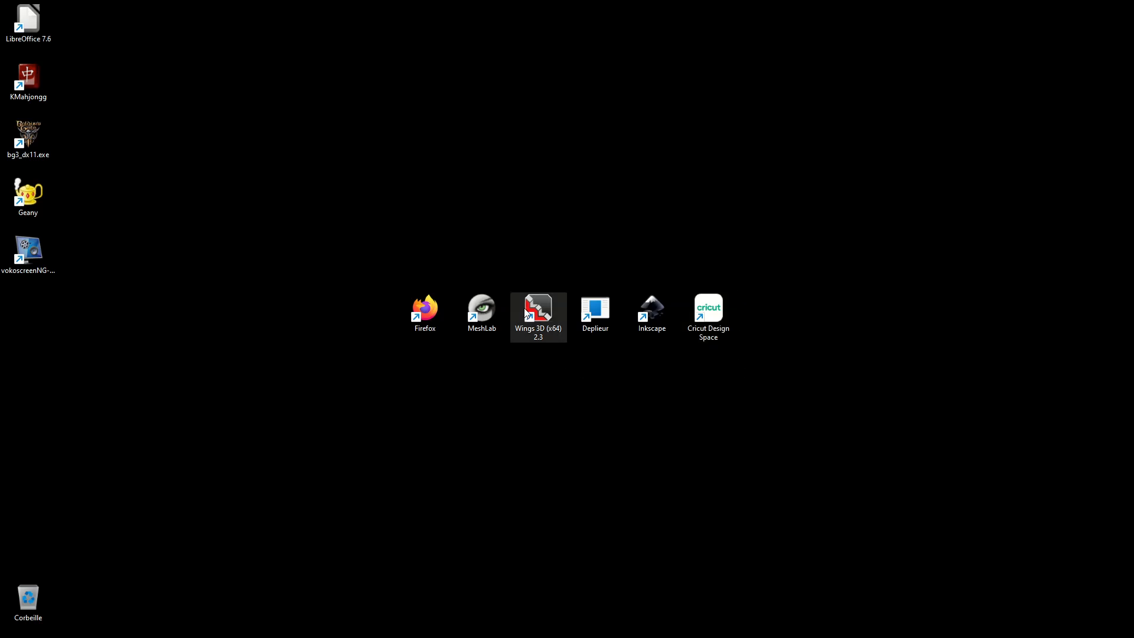
- Launch Wings 3D from its desktop shortcut
{"action": "right_click", "coordinate": [541, 307]}
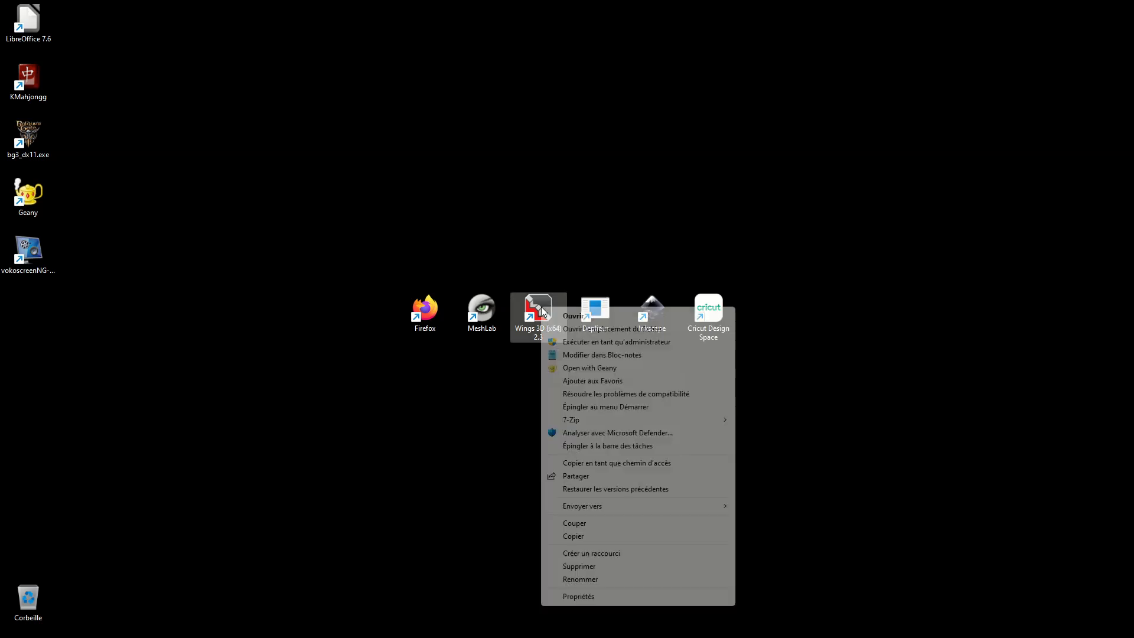
{"action": "left_click", "coordinate": [576, 315]}
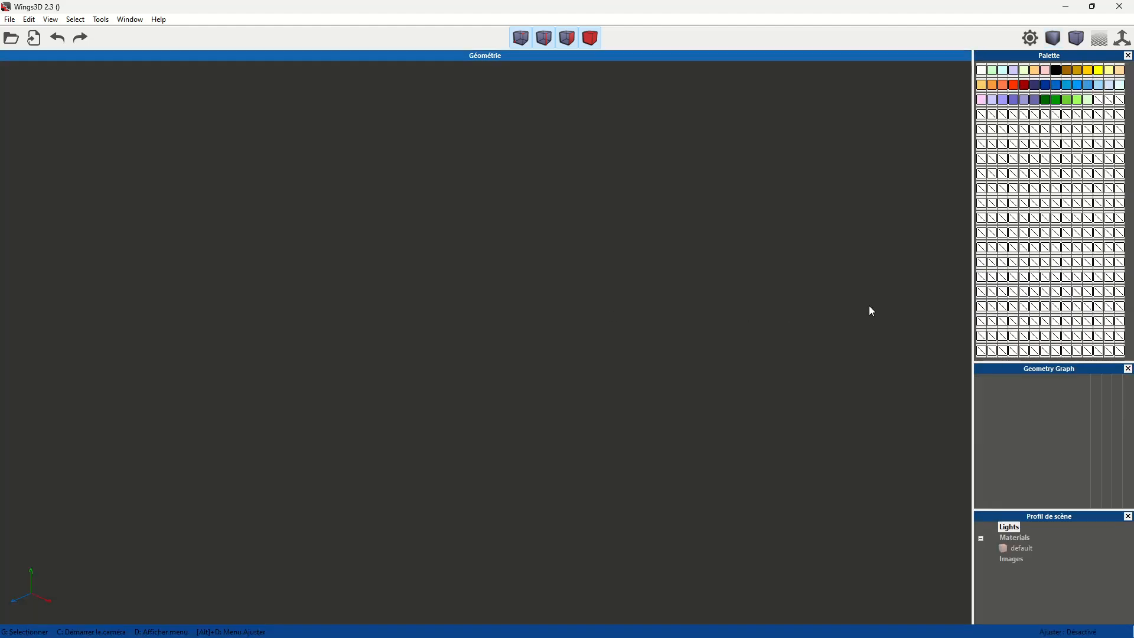
{"action": "right_click", "coordinate": [522, 304]}
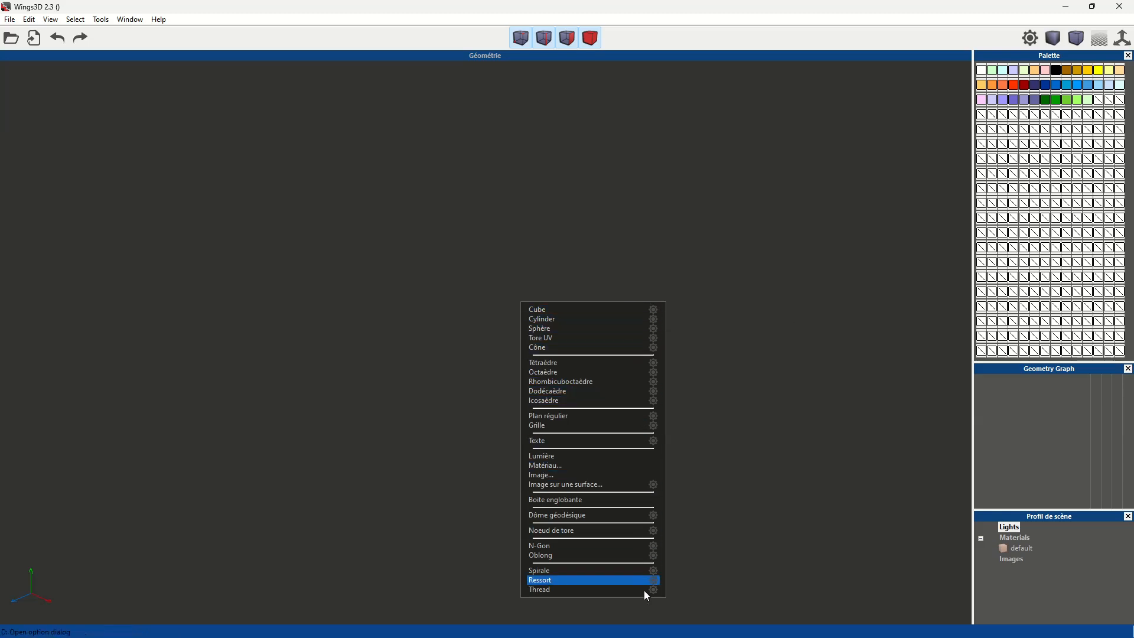
{"action": "left_click", "coordinate": [656, 312]}
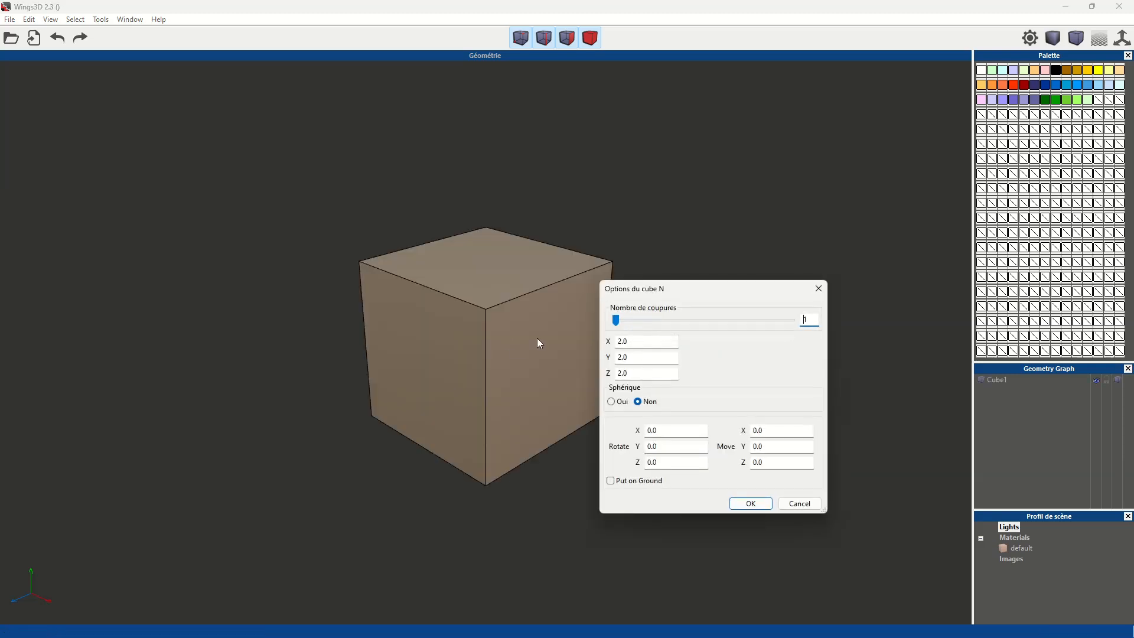
{"action": "left_click", "coordinate": [806, 509]}
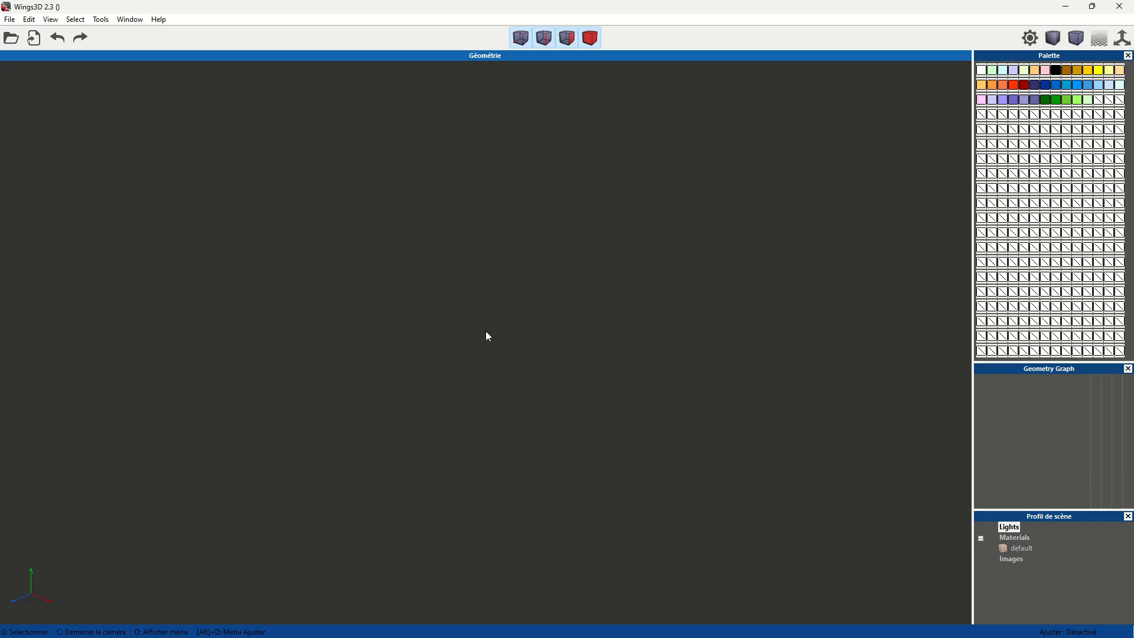
- Try creating a cube with an X size of 50, and delete the resulting bar
{"action": "right_click", "coordinate": [487, 332]}
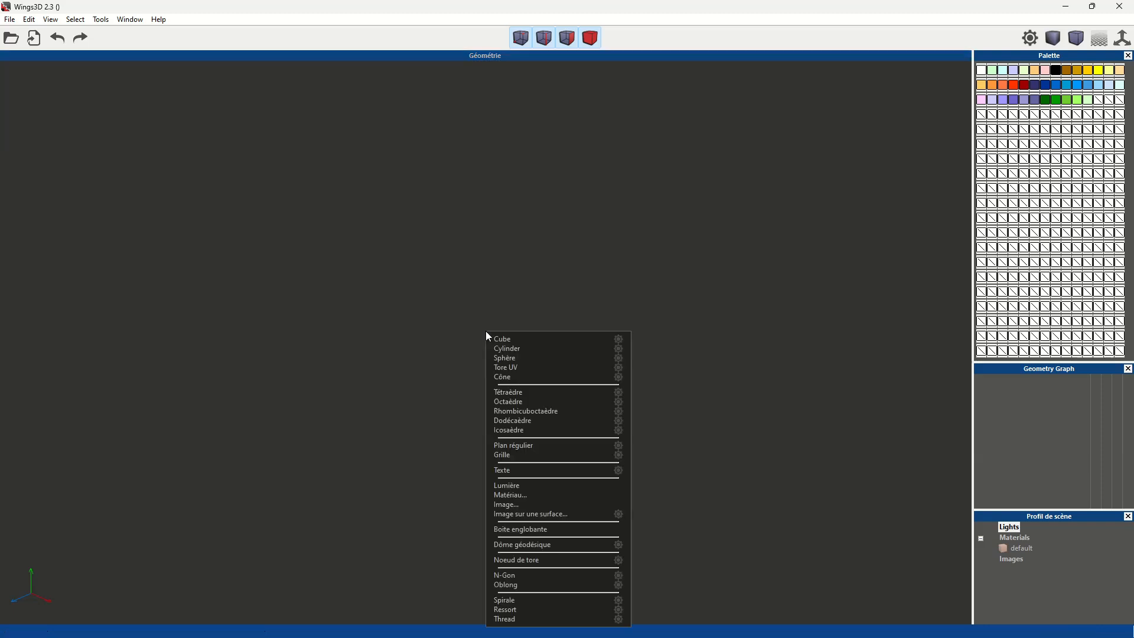
{"action": "left_click", "coordinate": [621, 340]}
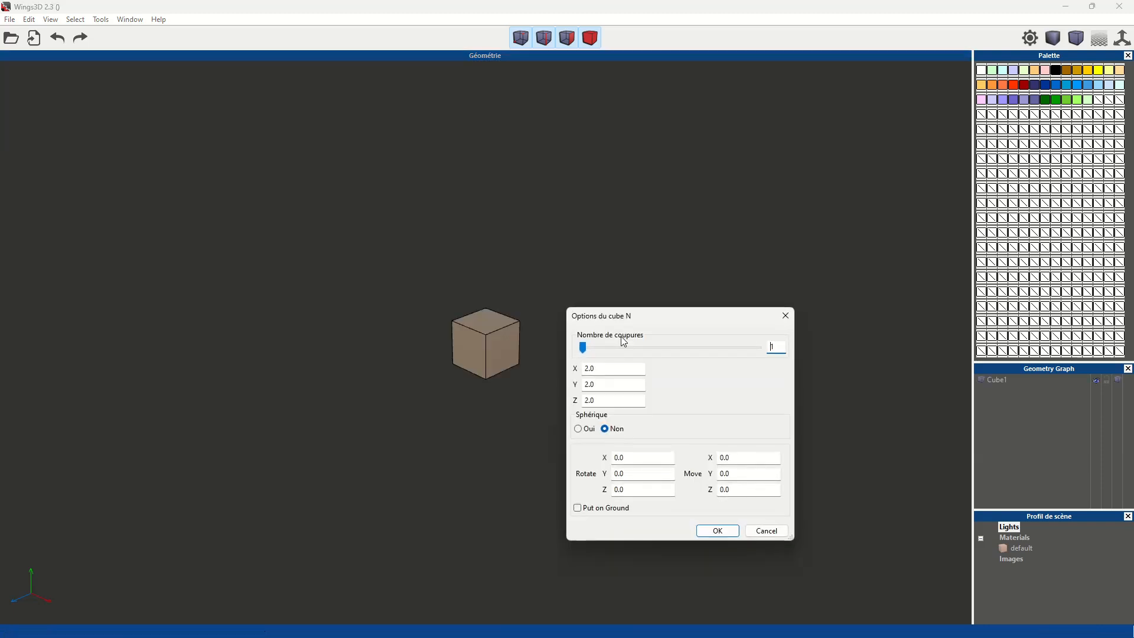
{"action": "left_click", "coordinate": [617, 369]}
{"action": "type", "text": "50"}
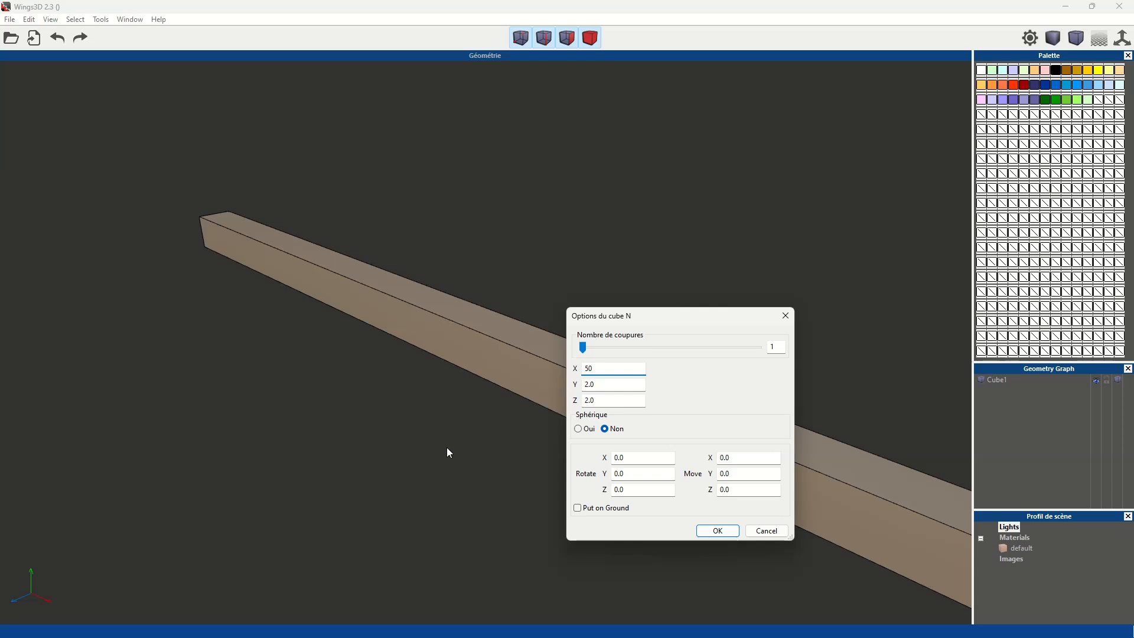
{"action": "left_click", "coordinate": [718, 529]}
{"action": "scroll", "coordinate": [540, 377], "scroll_direction": "down", "scroll_amount": 3}
{"action": "scroll", "coordinate": [540, 378], "scroll_direction": "down", "scroll_amount": 2}
{"action": "left_click_drag", "start_coordinate": [308, 221], "coordinate": [853, 560]}
{"action": "key", "text": "Delete"}
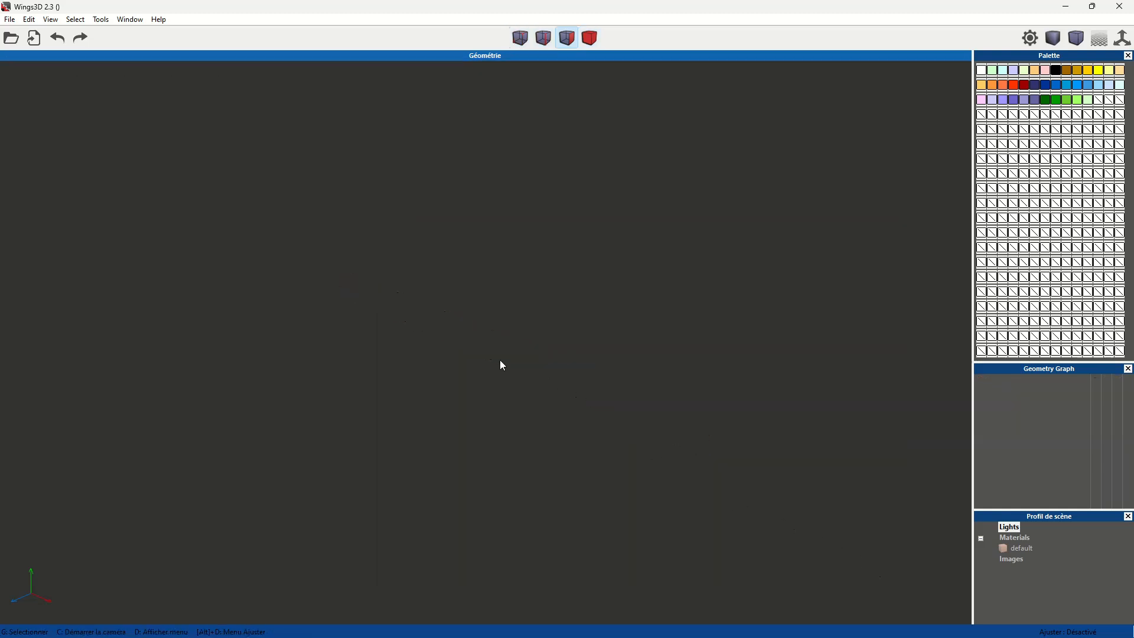
- Start a new cube with its options and set the X, Y and Z sizes to 50
{"action": "right_click", "coordinate": [490, 328]}
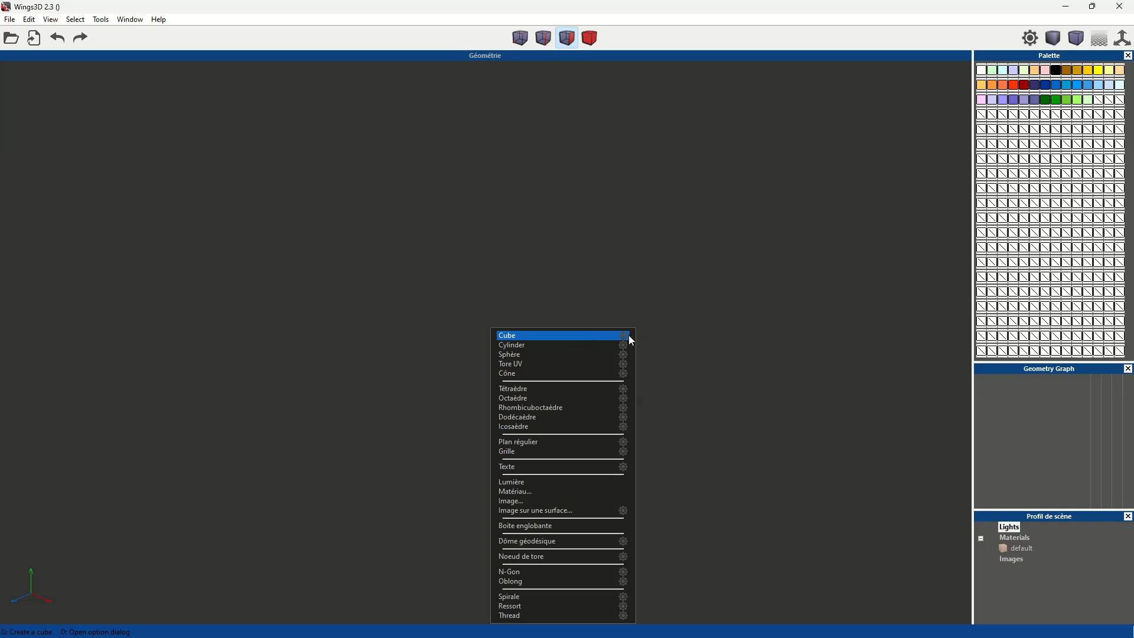
{"action": "left_click", "coordinate": [625, 334]}
{"action": "double_click", "coordinate": [605, 366]}
{"action": "type", "text": "50"}
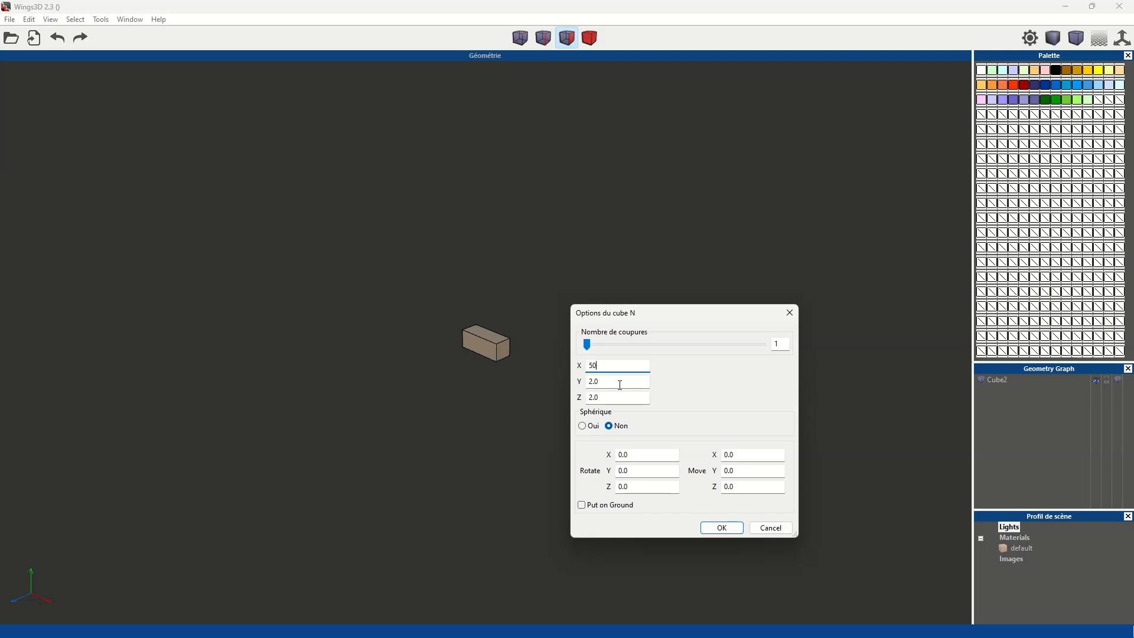
{"action": "double_click", "coordinate": [597, 383]}
{"action": "type", "text": "50"}
{"action": "key", "text": "Tab"}
{"action": "type", "text": "50"}
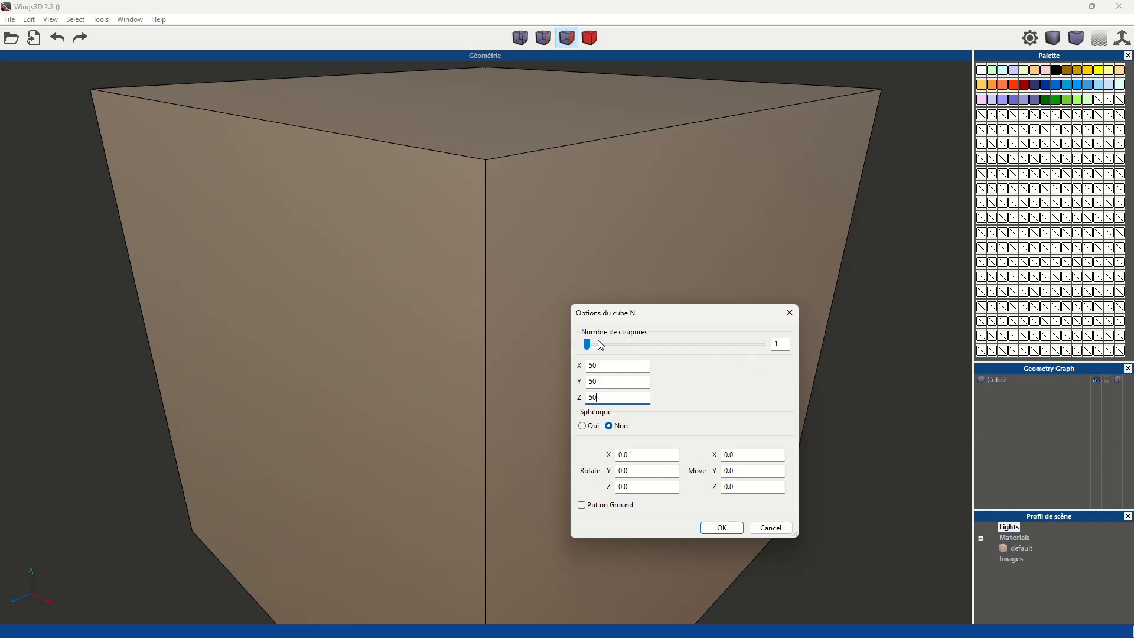
- Set the cube's number of cuts to 4, put it on the ground and create it
{"action": "left_click_drag", "start_coordinate": [588, 345], "coordinate": [605, 344]}
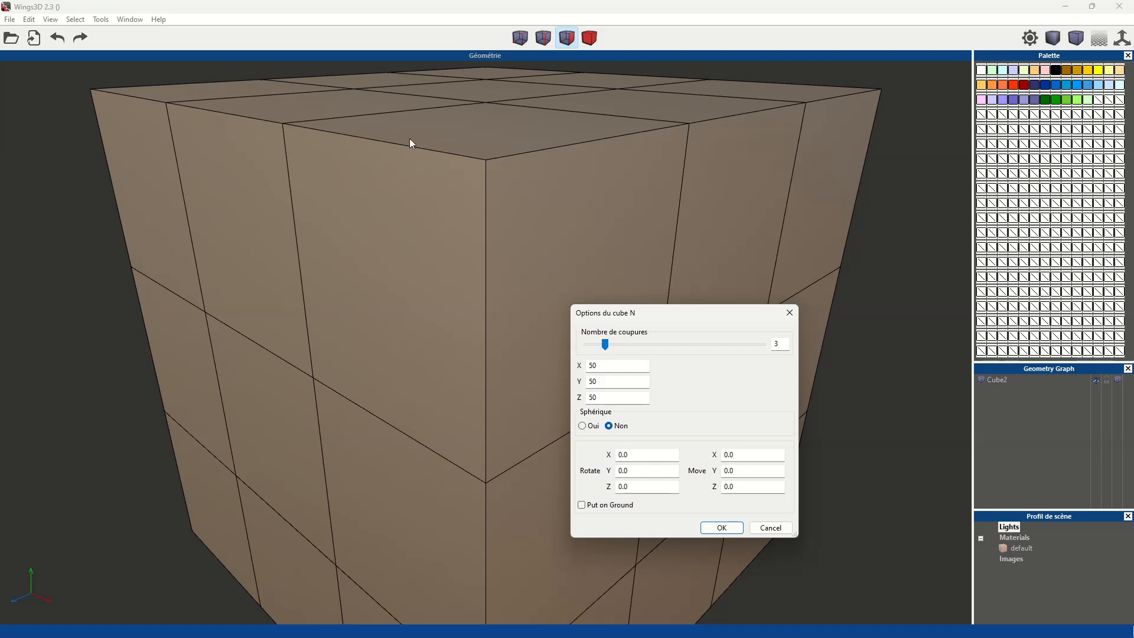
{"action": "left_click", "coordinate": [612, 347]}
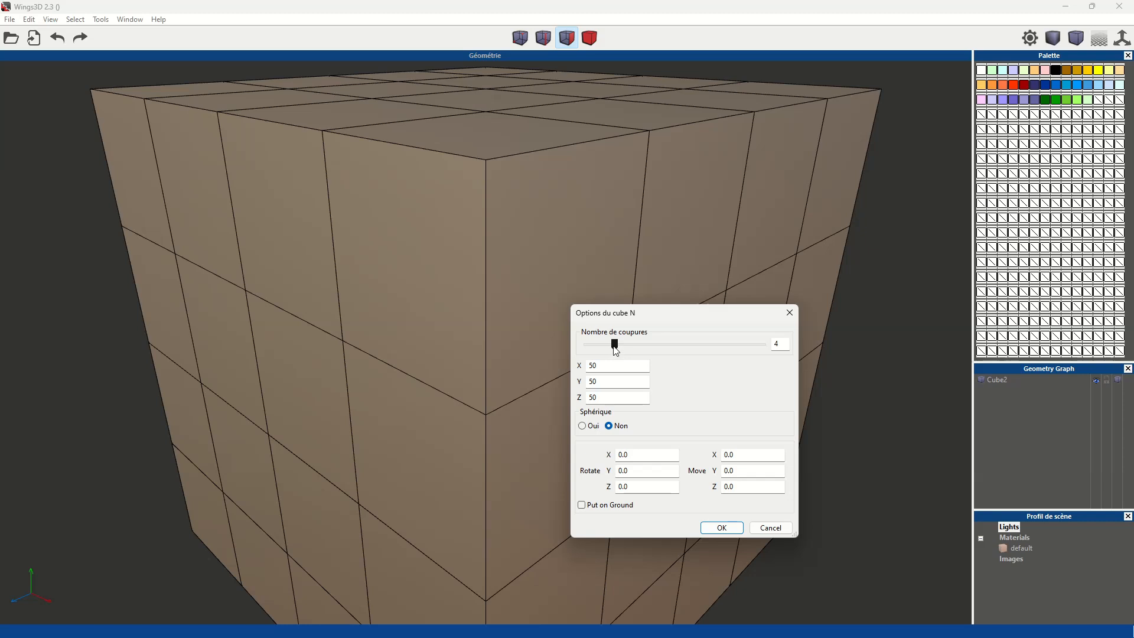
{"action": "left_click_drag", "start_coordinate": [614, 345], "coordinate": [623, 343]}
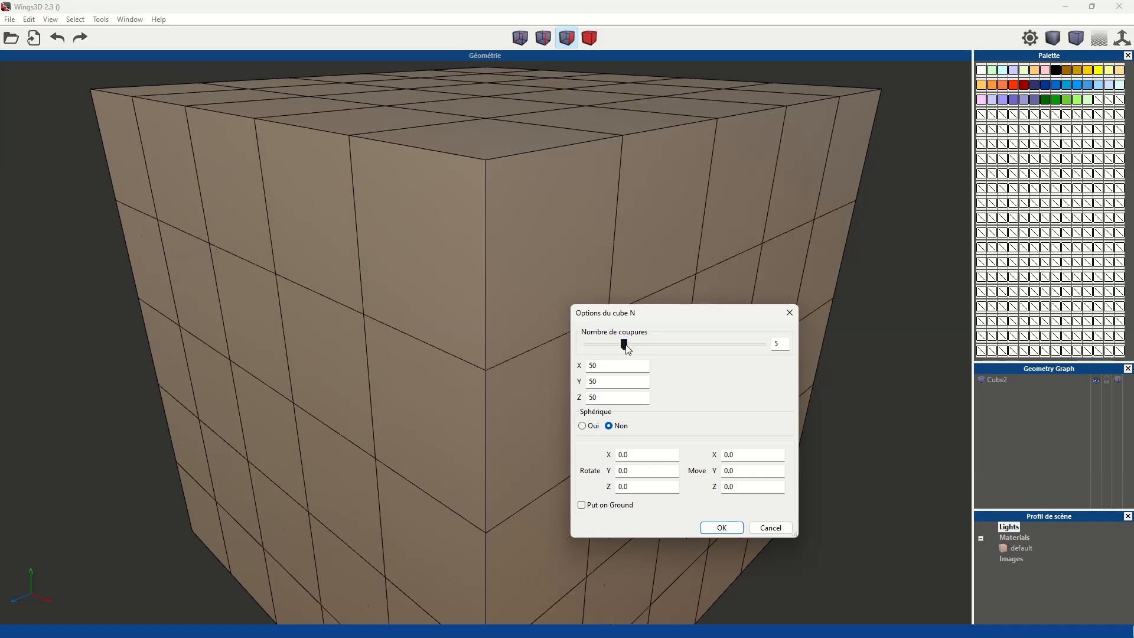
{"action": "left_click", "coordinate": [622, 347]}
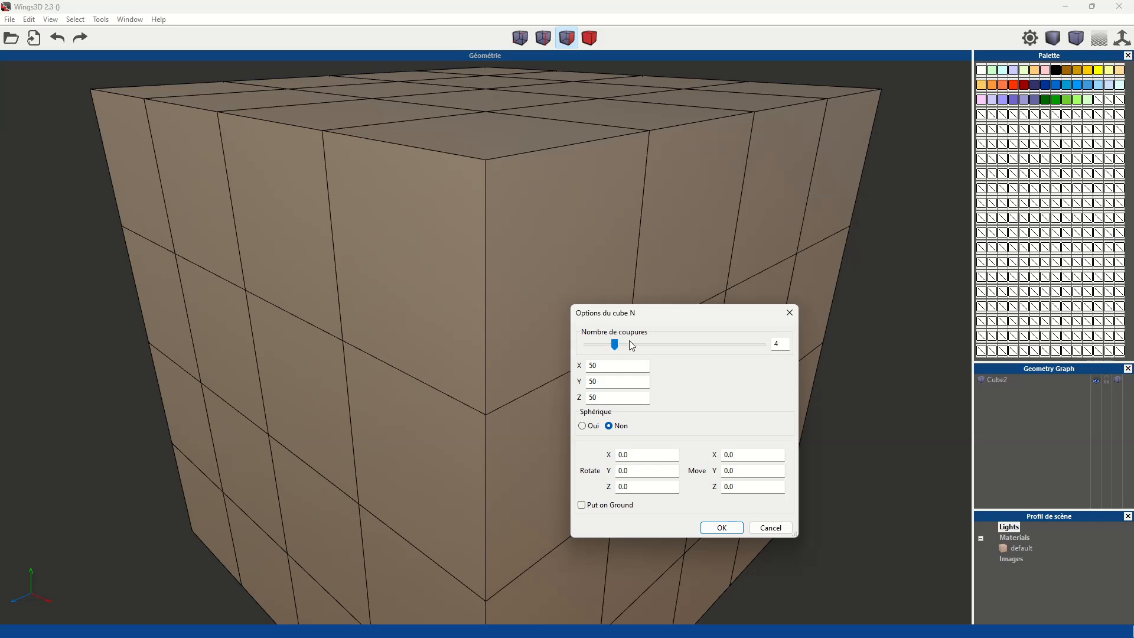
{"action": "left_click", "coordinate": [582, 505]}
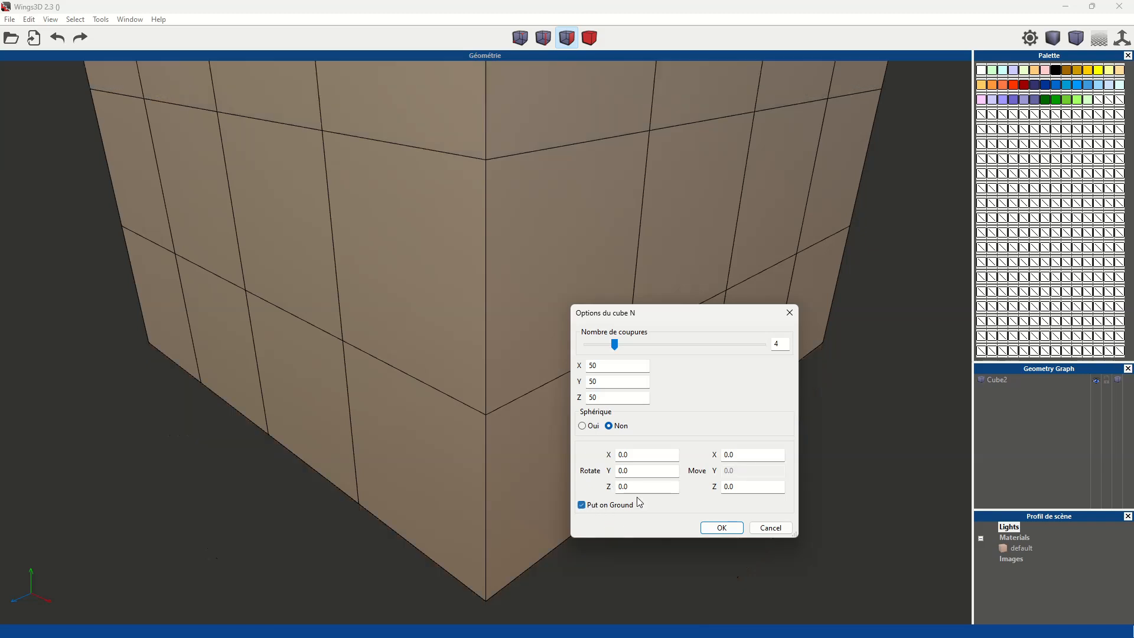
{"action": "left_click", "coordinate": [722, 528]}
- Select one upper corner vertex of the cube, extend the selection to all similar corners and delete them to truncate the corners
{"action": "scroll", "coordinate": [578, 387], "scroll_direction": "down", "scroll_amount": 5}
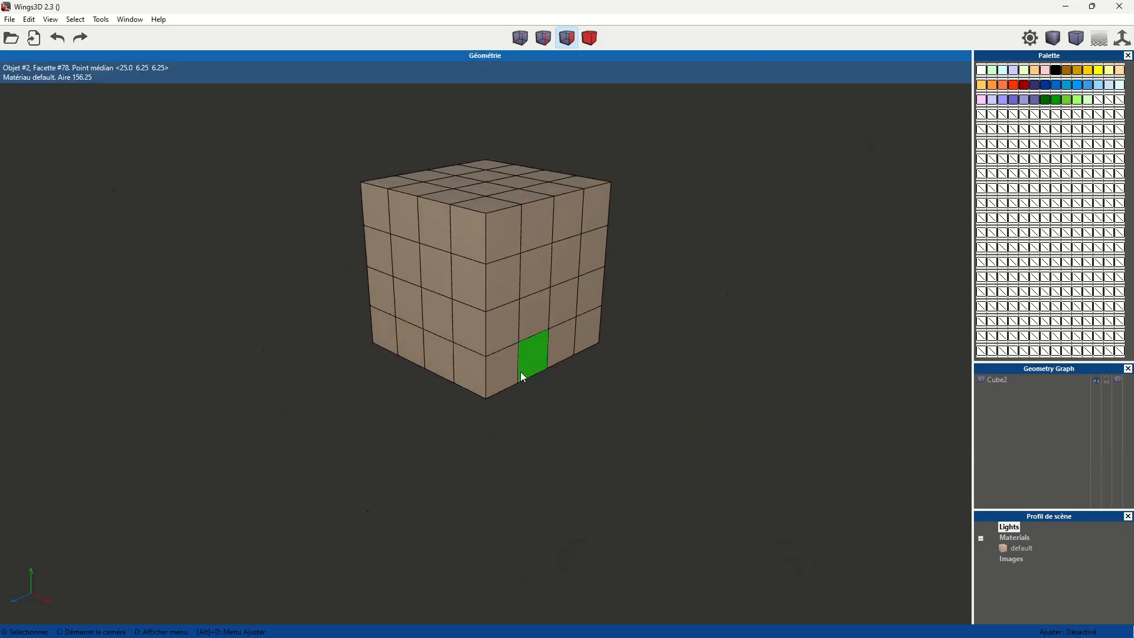
{"action": "middle_click", "coordinate": [643, 322]}
{"action": "left_click", "coordinate": [566, 207]}
{"action": "scroll", "coordinate": [690, 277], "scroll_direction": "up", "scroll_amount": 3}
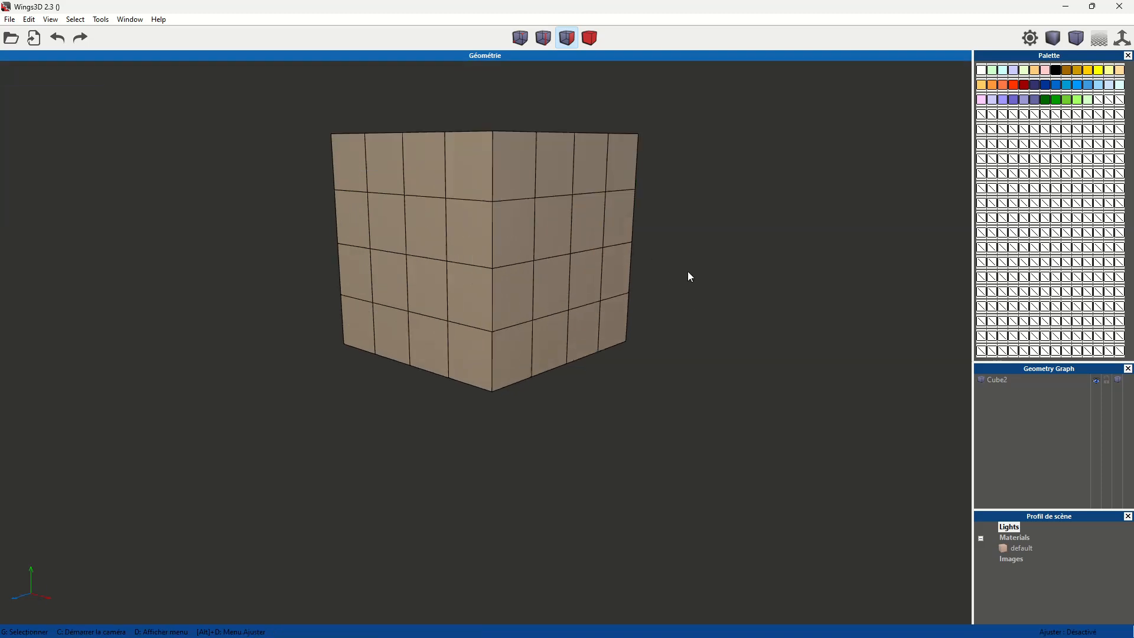
{"action": "middle_click", "coordinate": [499, 139]}
{"action": "left_click", "coordinate": [489, 230]}
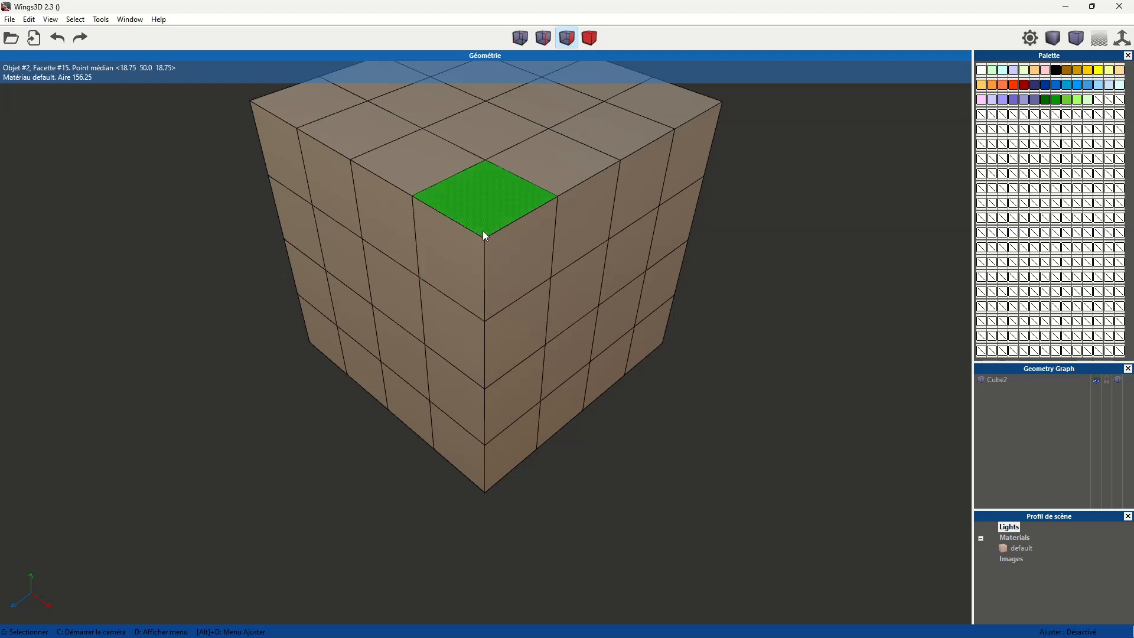
{"action": "left_click", "coordinate": [513, 44]}
{"action": "left_click", "coordinate": [485, 240]}
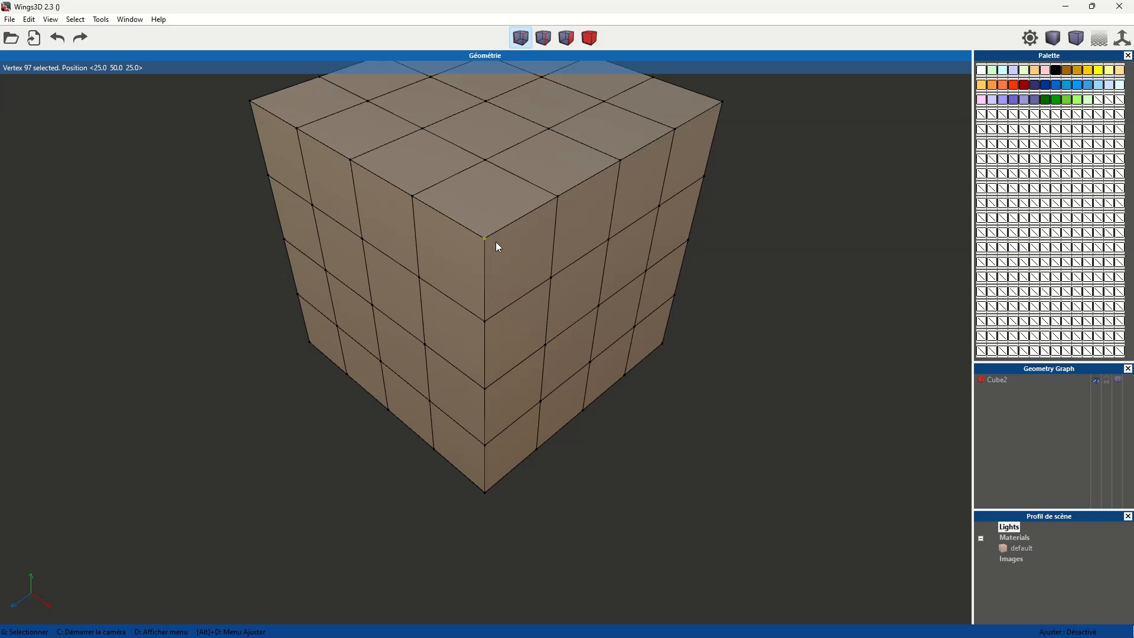
{"action": "key", "text": "i"}
{"action": "key", "text": "BackSpace"}
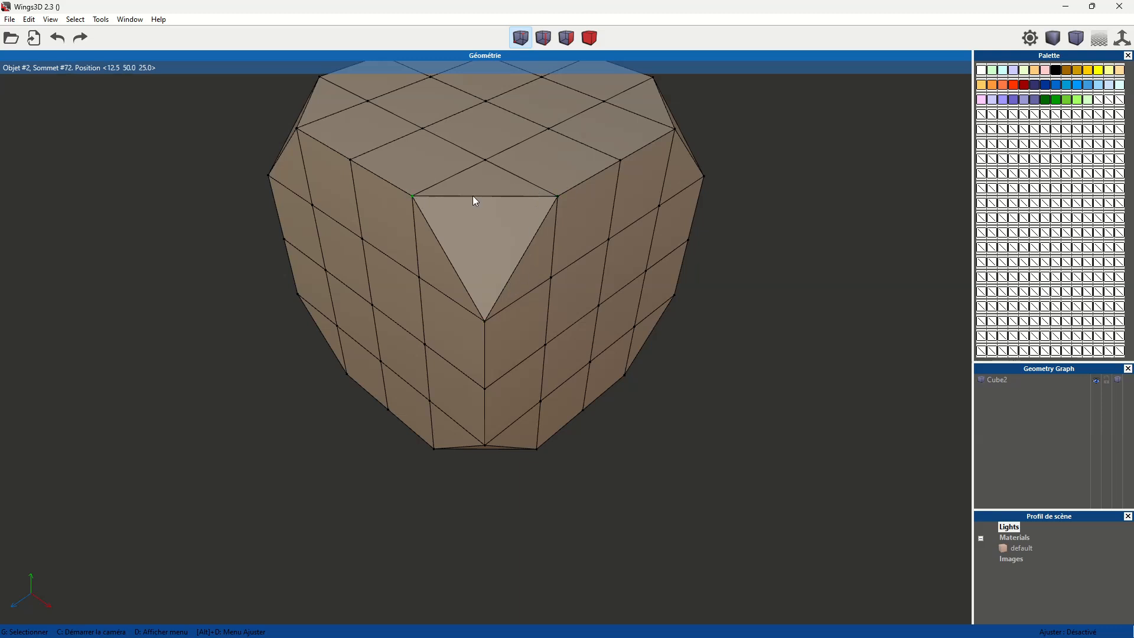
- Select three parallel inner edges along one side of the top face and extend them to edge loops
{"action": "middle_click", "coordinate": [573, 271]}
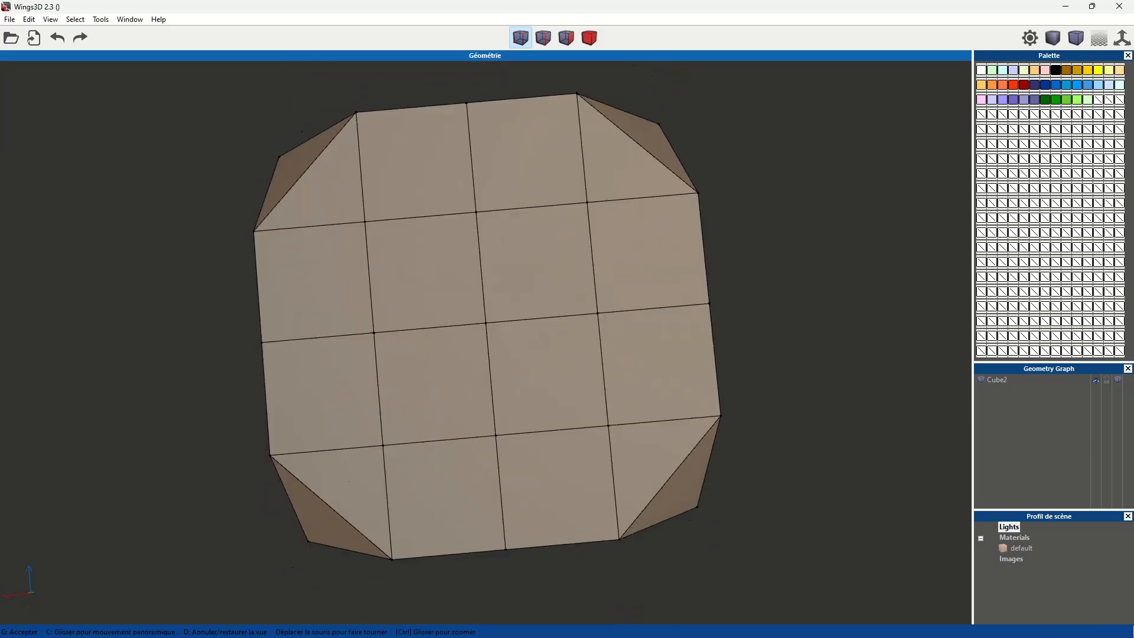
{"action": "left_click", "coordinate": [464, 256]}
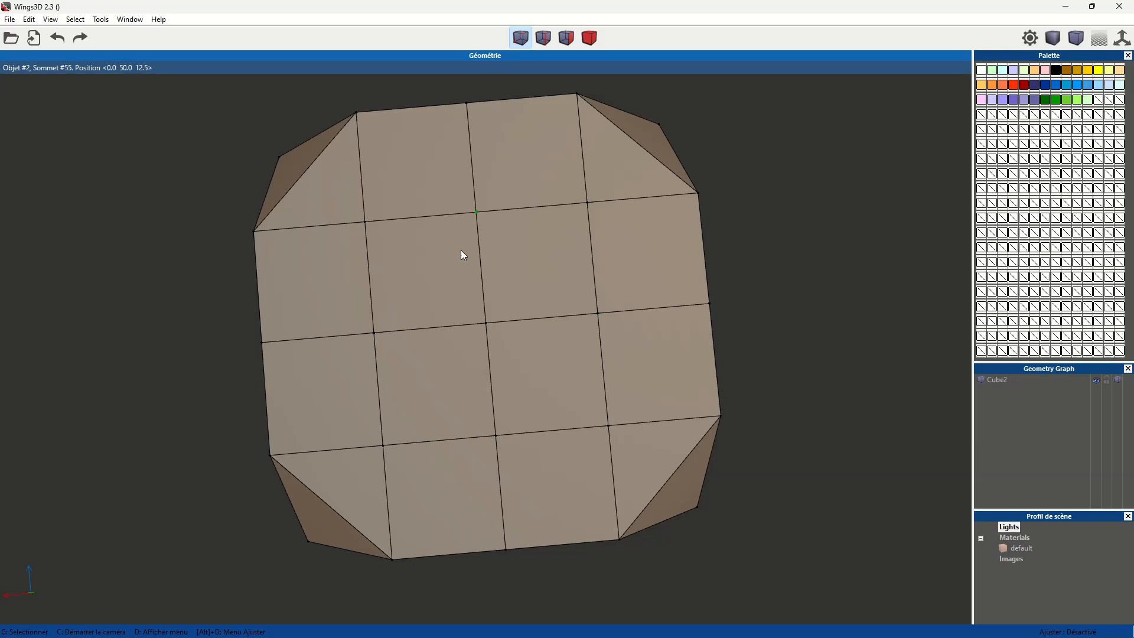
{"action": "middle_click", "coordinate": [534, 325]}
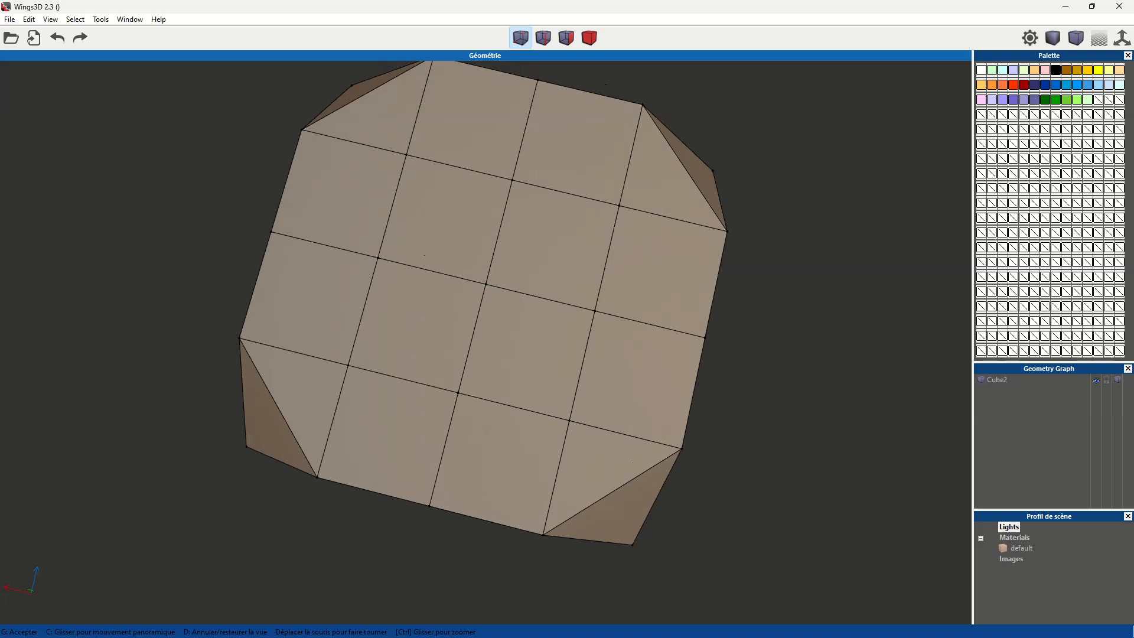
{"action": "left_click", "coordinate": [460, 197]}
{"action": "left_click", "coordinate": [543, 38]}
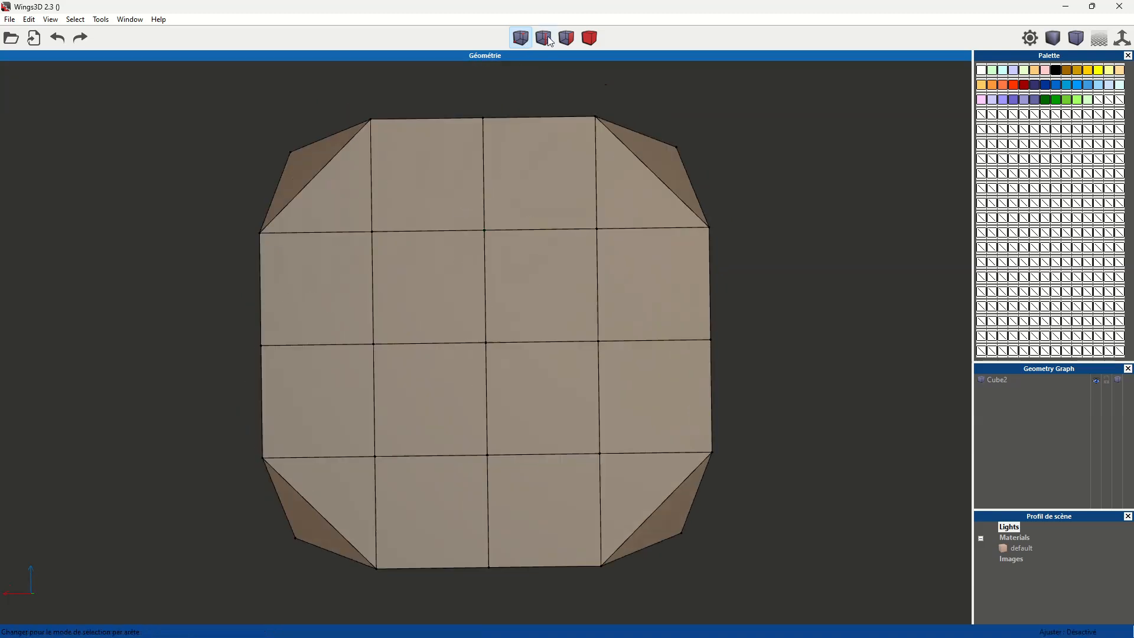
{"action": "left_click", "coordinate": [483, 171]}
{"action": "left_click", "coordinate": [373, 189]}
{"action": "left_click", "coordinate": [586, 194]}
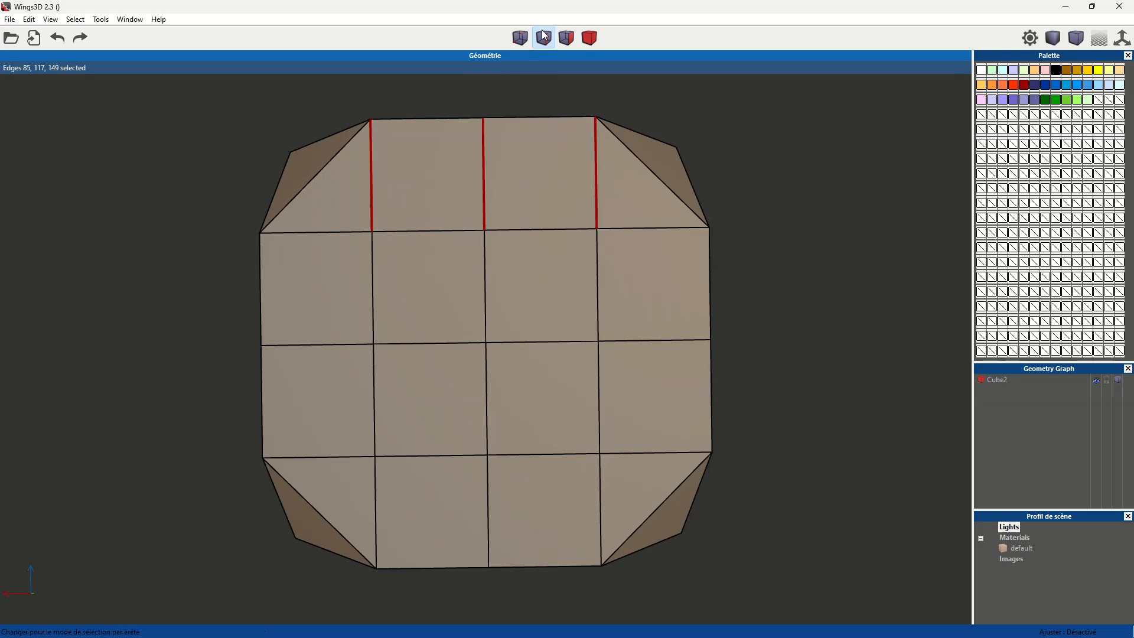
{"action": "key", "text": "l"}
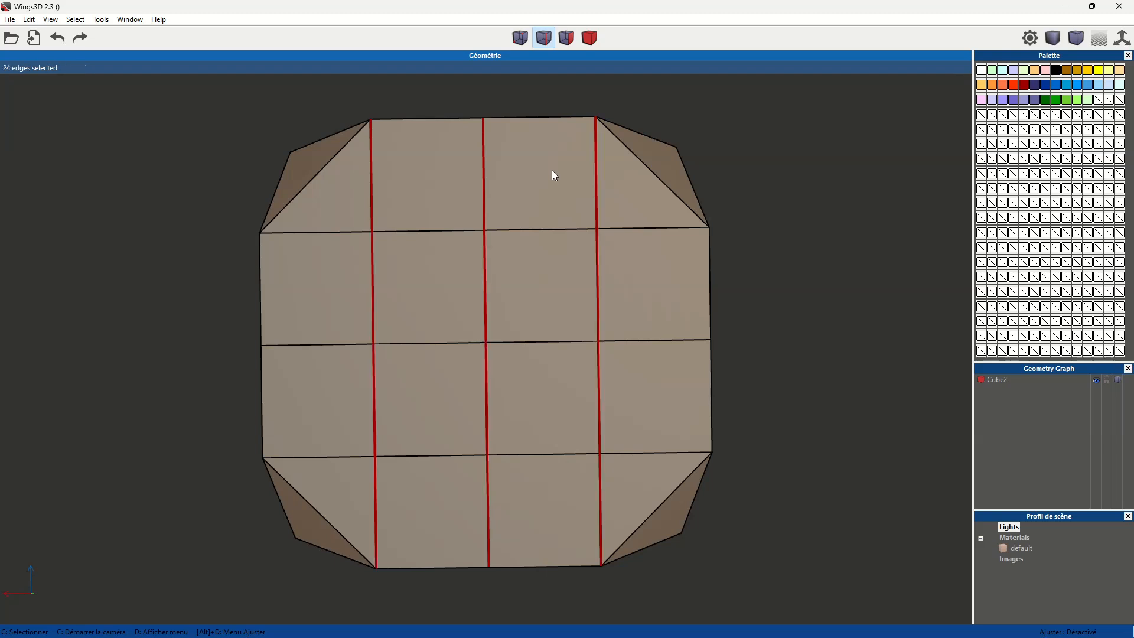
- Add the two outer edge lines of the adjoining side face to the selection as edge loops
{"action": "middle_click", "coordinate": [632, 299]}
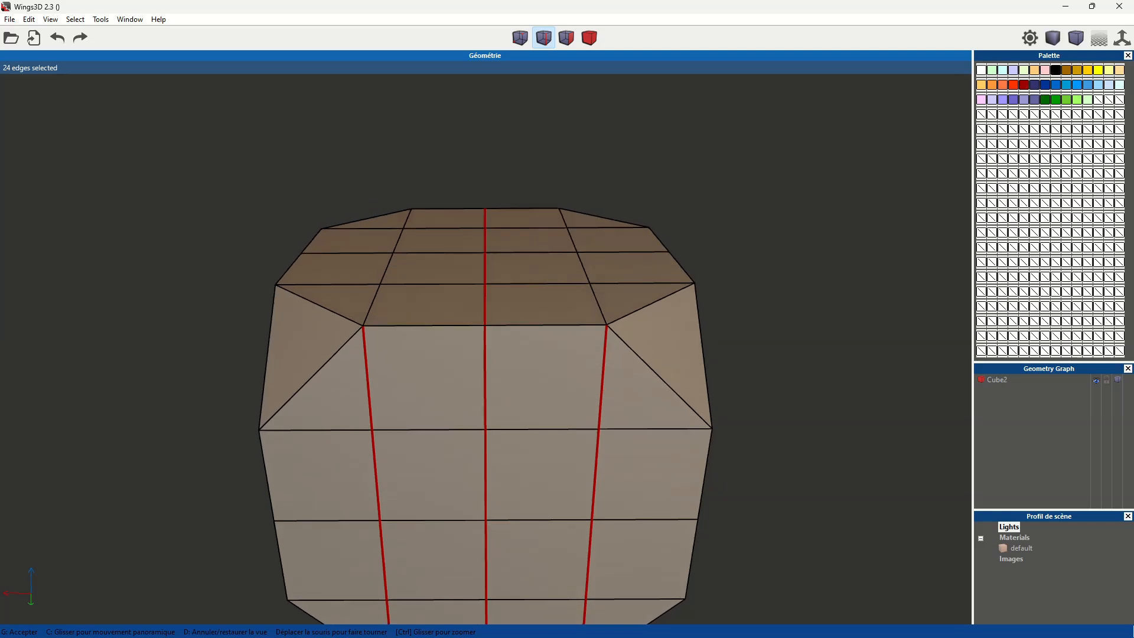
{"action": "left_click", "coordinate": [600, 239]}
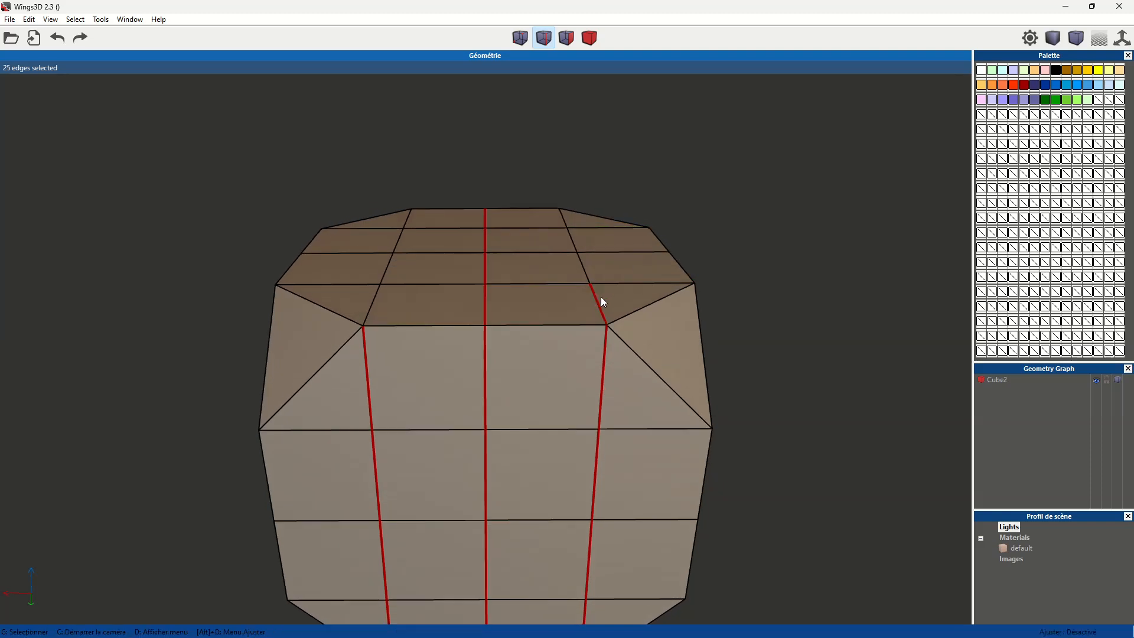
{"action": "key", "text": "l"}
{"action": "left_click", "coordinate": [380, 296]}
{"action": "key", "text": "l"}
- Add the two outer vertical edge lines of the opposite side face to the selection as edge loops
{"action": "middle_click", "coordinate": [468, 318]}
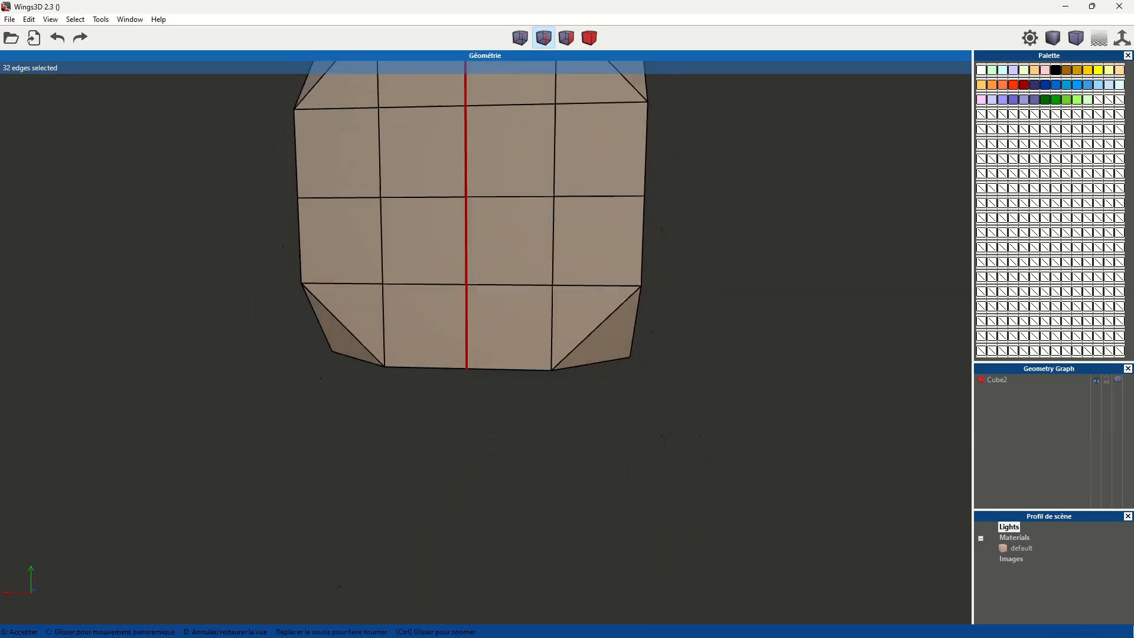
{"action": "left_click", "coordinate": [402, 169]}
{"action": "left_click", "coordinate": [383, 152]}
{"action": "key", "text": "l"}
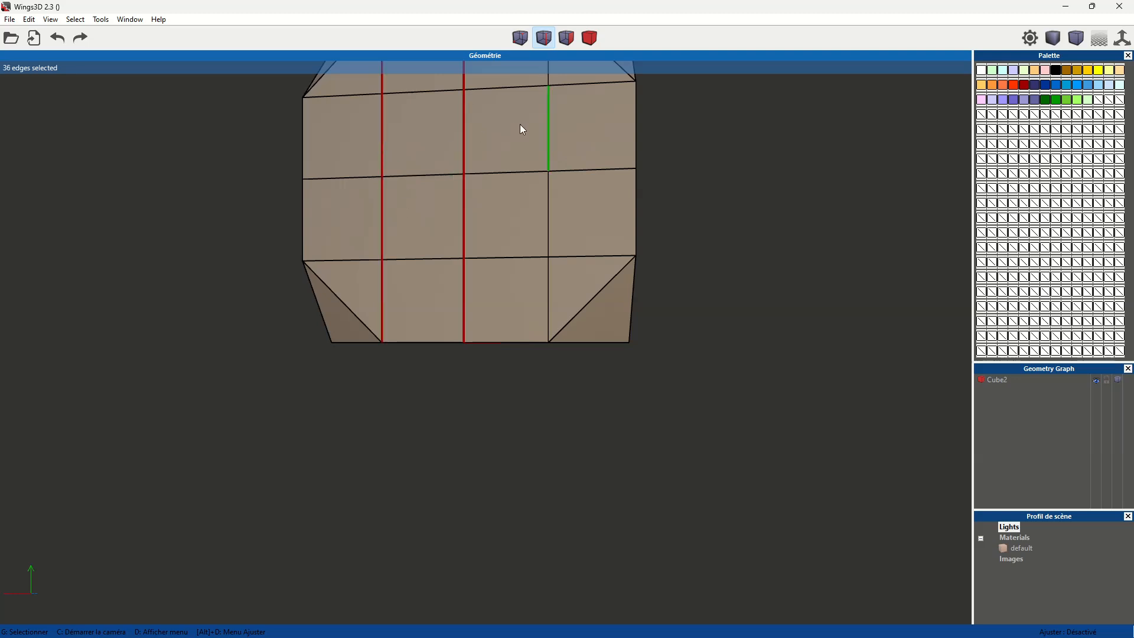
{"action": "key", "text": "l"}
- Add the two outer edge lines of the next adjoining face to the selection as edge loops
{"action": "middle_click", "coordinate": [539, 171]}
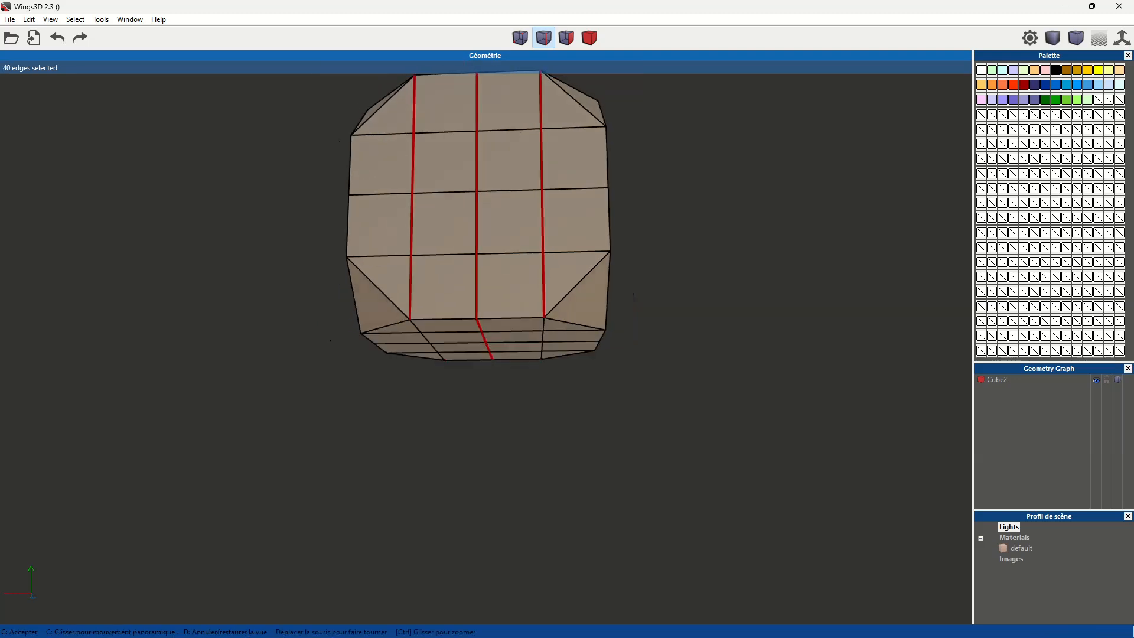
{"action": "left_click", "coordinate": [523, 196]}
{"action": "left_click", "coordinate": [448, 258]}
{"action": "key", "text": "l"}
- Add one edge from each of the three cross lines to the selection and extend the middle line to an edge loop
{"action": "middle_click", "coordinate": [556, 288]}
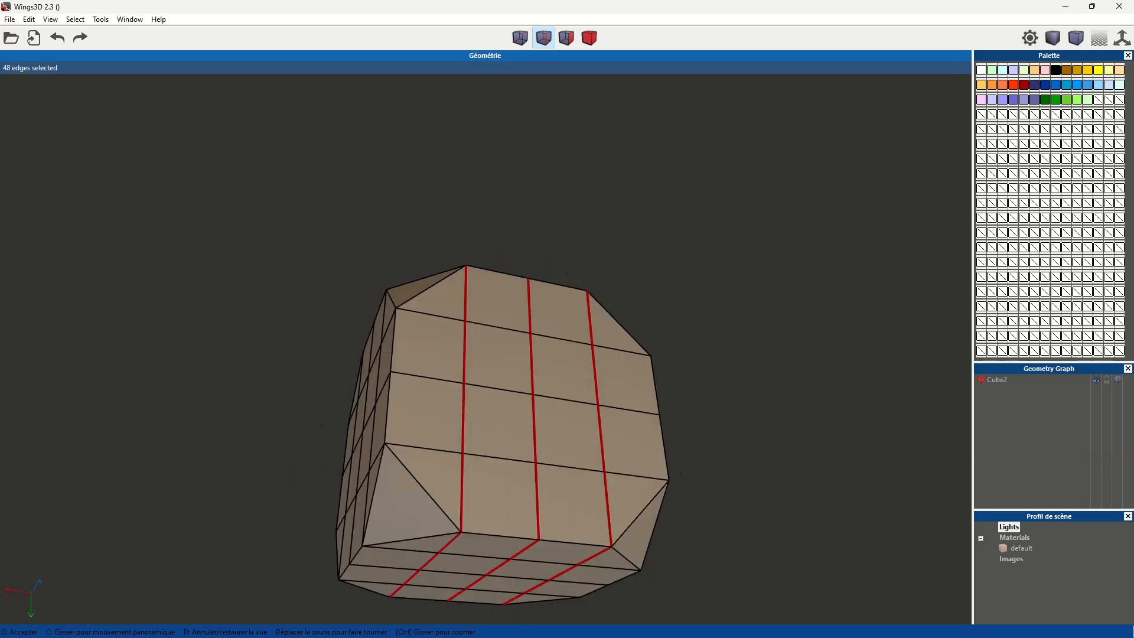
{"action": "left_click", "coordinate": [576, 286]}
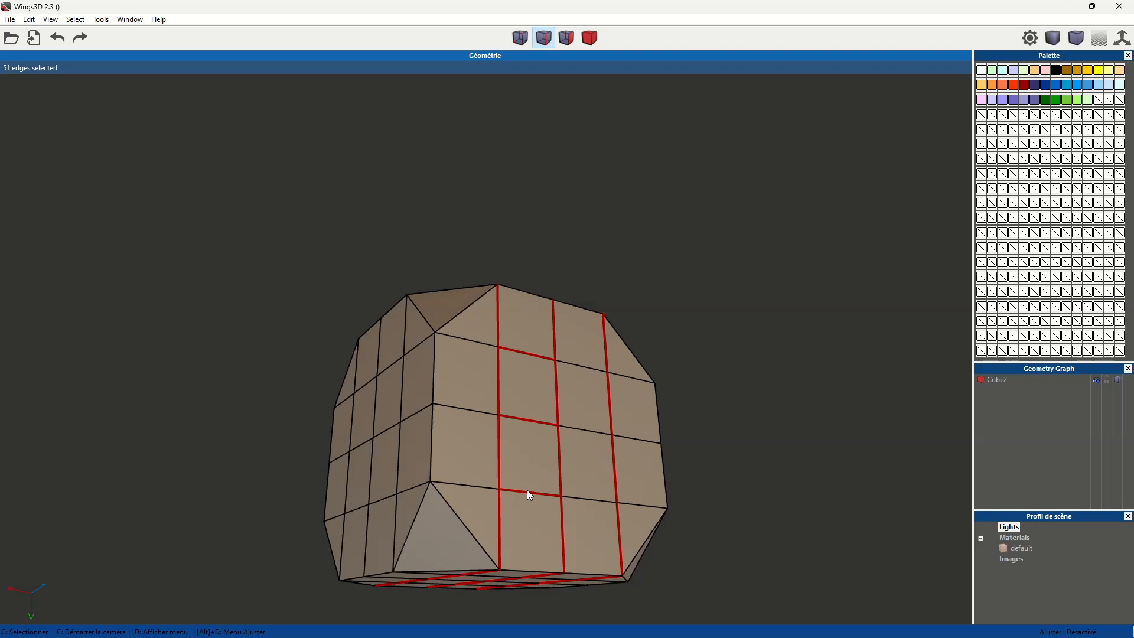
{"action": "middle_click", "coordinate": [547, 436]}
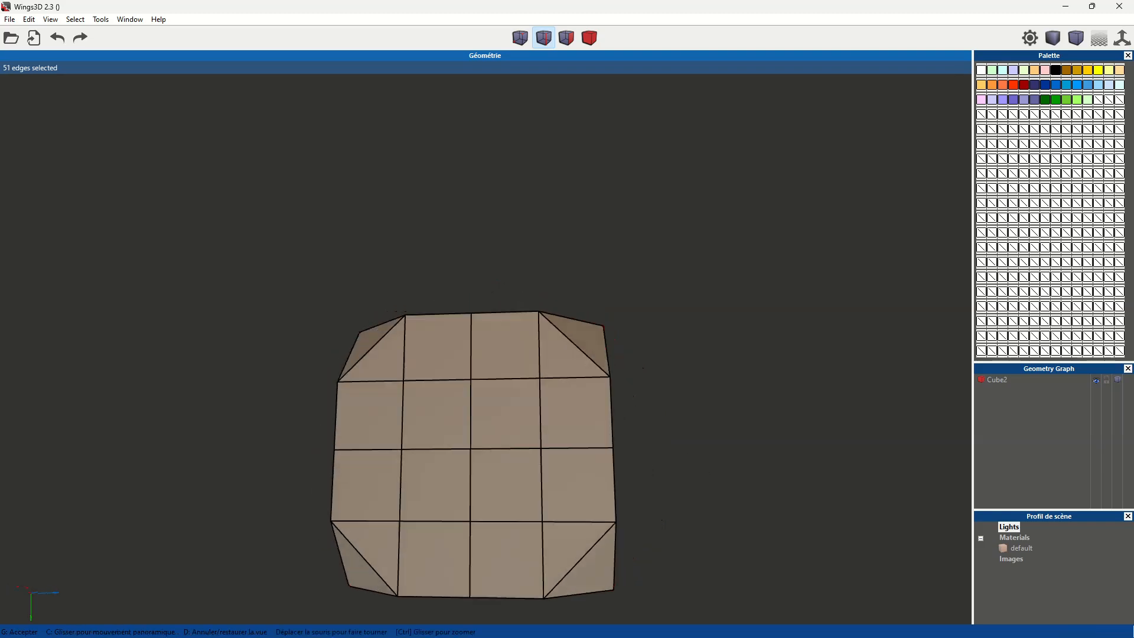
{"action": "left_click", "coordinate": [547, 436]}
{"action": "left_click", "coordinate": [528, 536]}
{"action": "key", "text": "l"}
- Add the two outer horizontal edge lines of the adjoining side face as edge loops and delete all selected edges
{"action": "middle_click", "coordinate": [528, 534]}
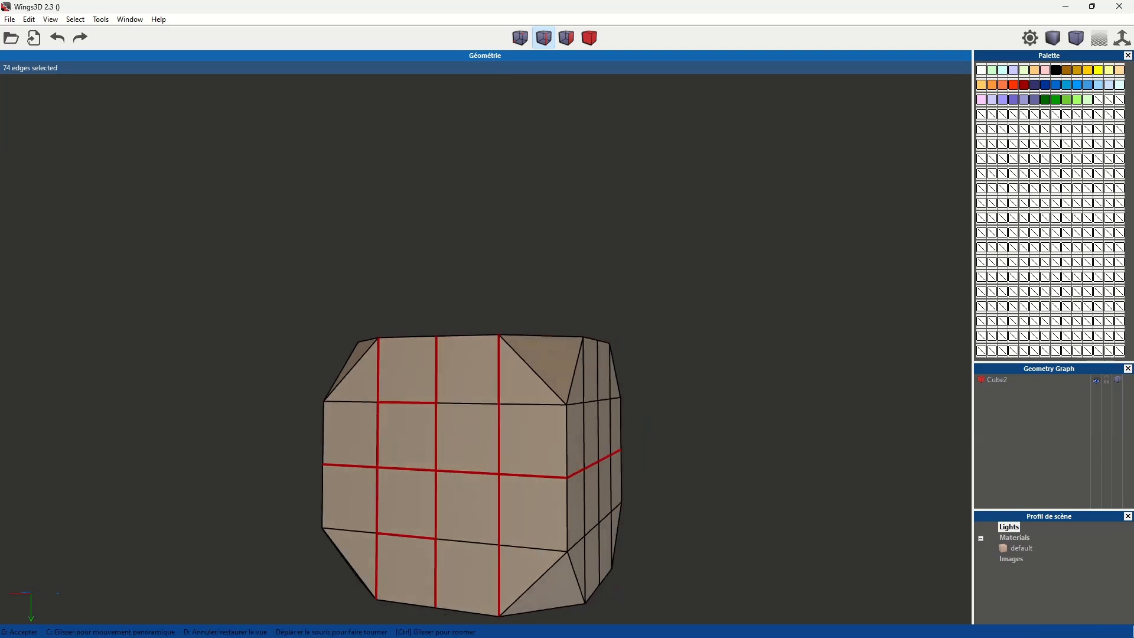
{"action": "left_click", "coordinate": [561, 405]}
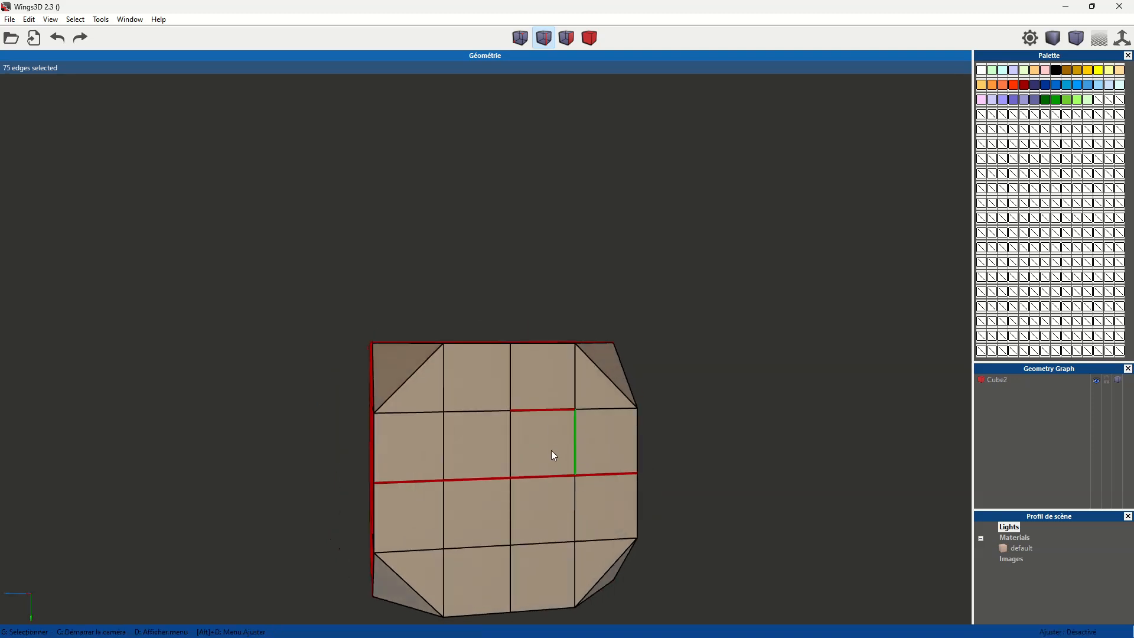
{"action": "left_click", "coordinate": [488, 546]}
{"action": "key", "text": "l"}
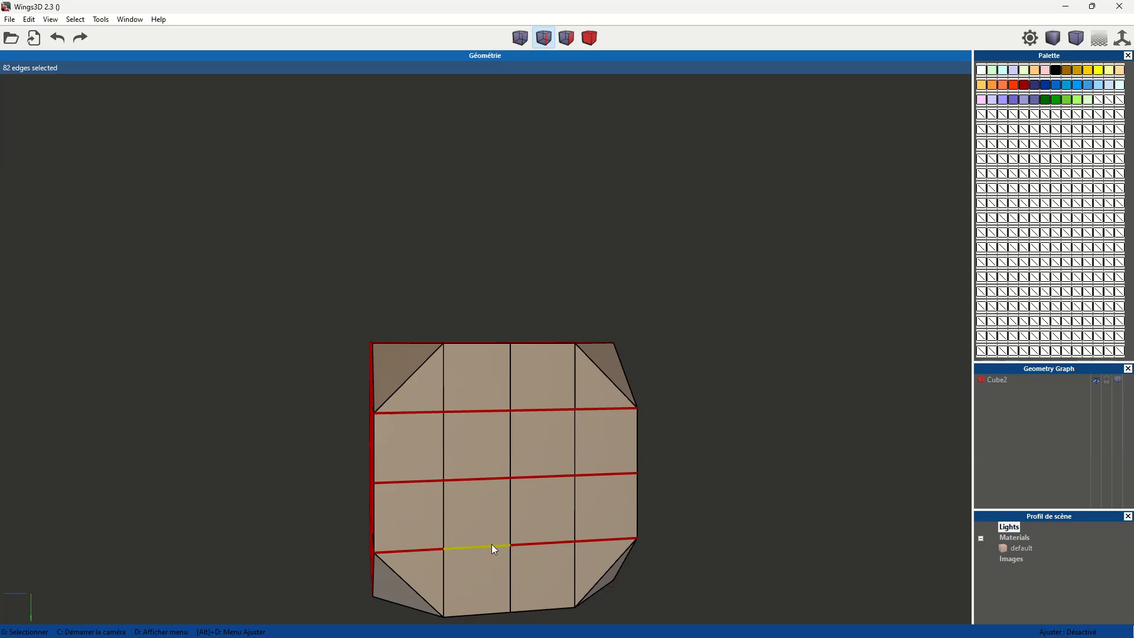
{"action": "middle_click", "coordinate": [509, 451]}
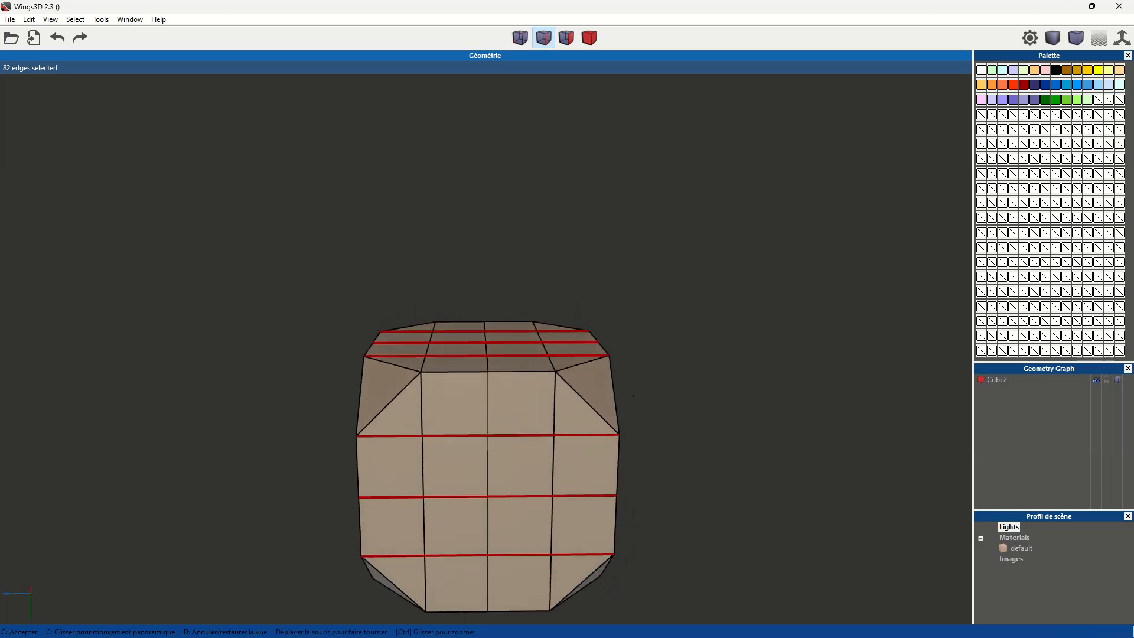
{"action": "left_click", "coordinate": [488, 388]}
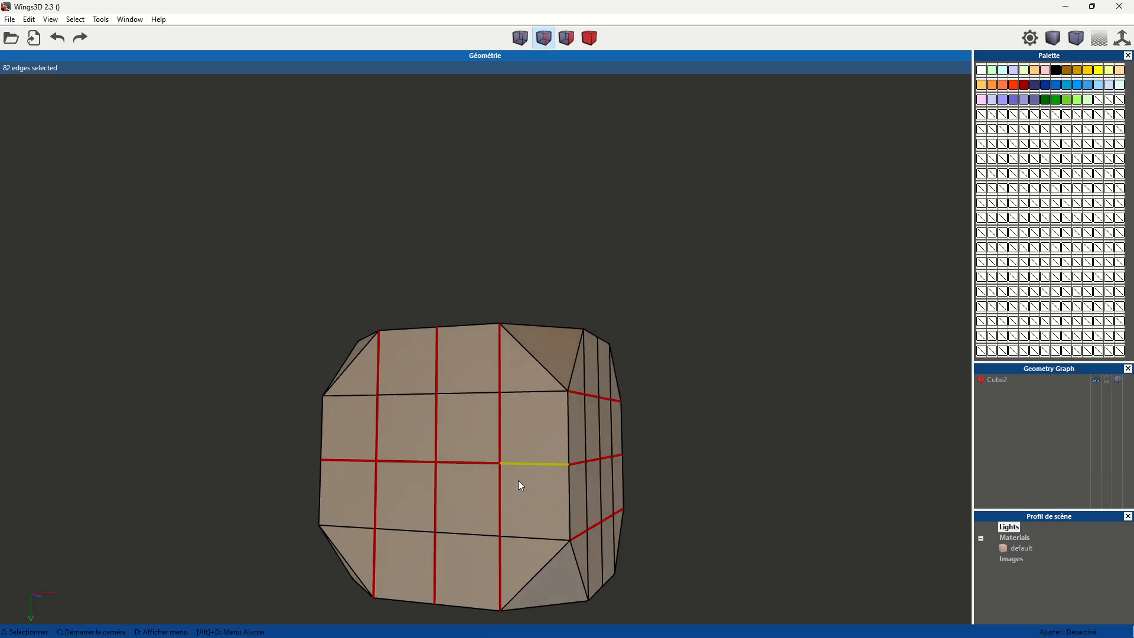
{"action": "key", "text": "BackSpace"}
- Select the three parallel vertical lines on one side face of the cube as edge loops
{"action": "middle_click", "coordinate": [591, 470]}
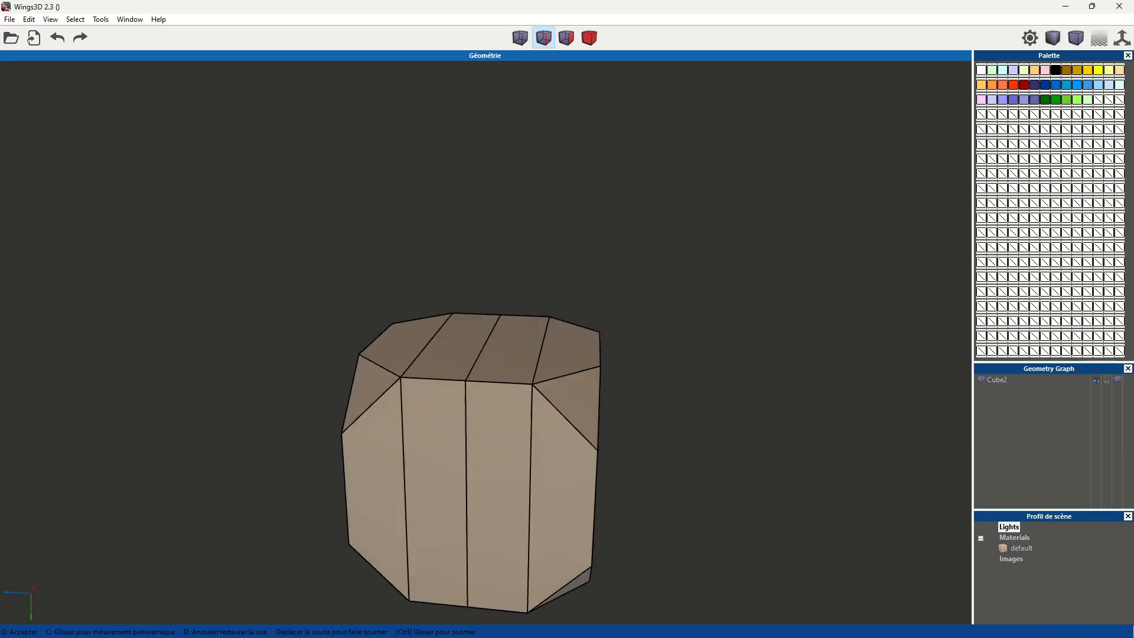
{"action": "left_click", "coordinate": [534, 480]}
{"action": "left_click", "coordinate": [493, 480]}
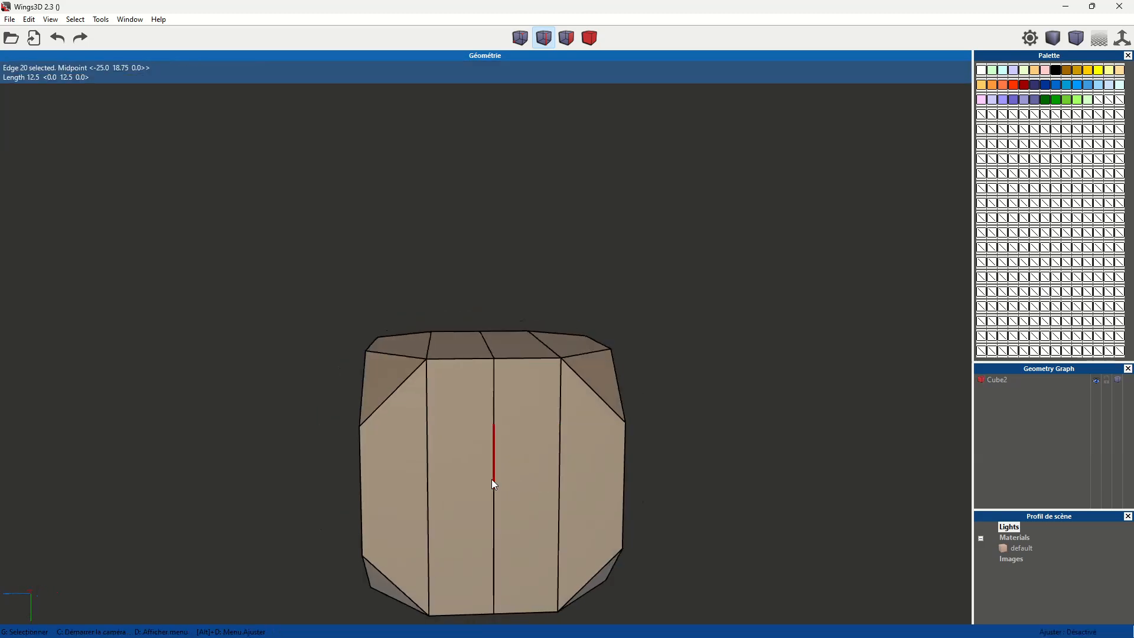
{"action": "key", "text": "l"}
{"action": "left_click", "coordinate": [431, 472]}
{"action": "key", "text": "l"}
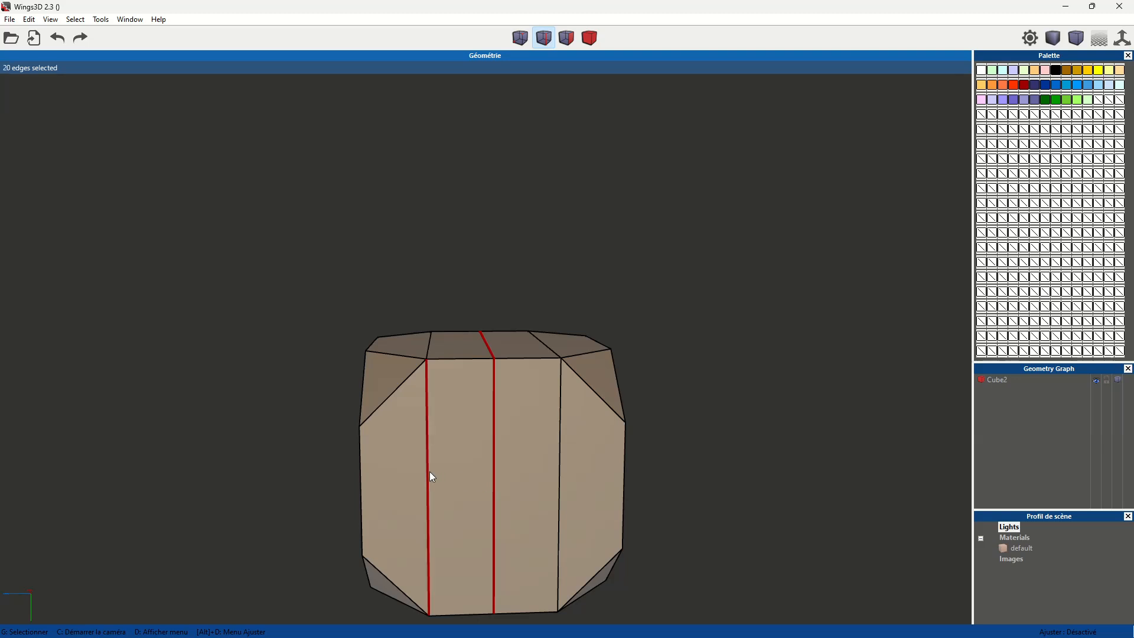
{"action": "left_click", "coordinate": [559, 450]}
{"action": "key", "text": "l"}
- Add the two outer parallel lines of the adjoining end face to the selection as edge loops
{"action": "middle_click", "coordinate": [559, 450]}
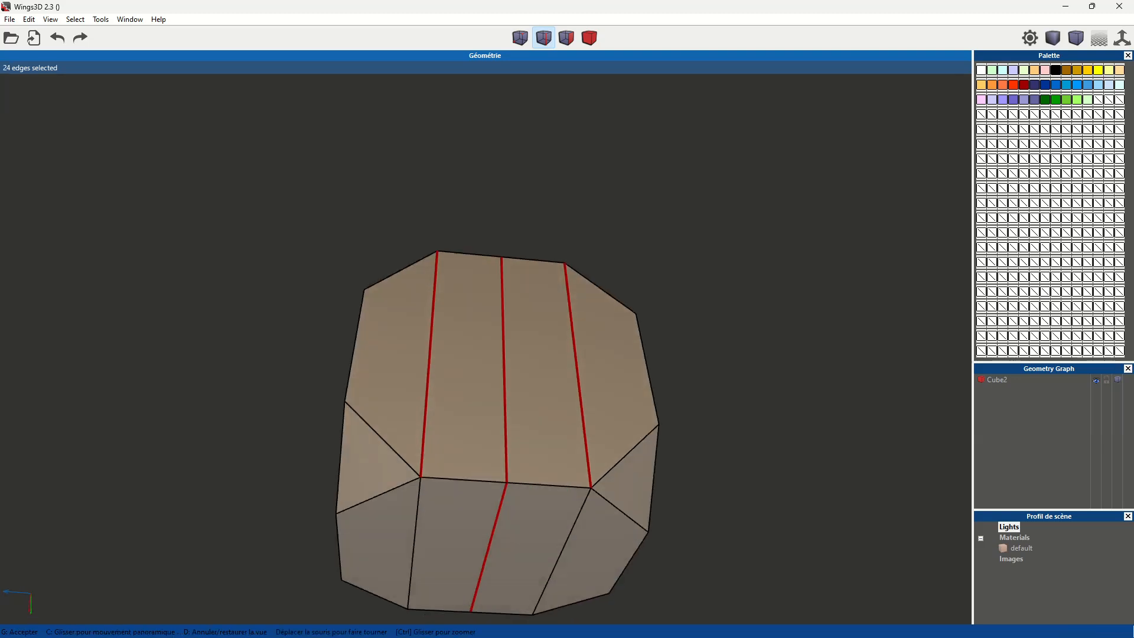
{"action": "left_click", "coordinate": [559, 450]}
{"action": "key", "text": "l"}
{"action": "left_click", "coordinate": [398, 397]}
{"action": "key", "text": "l"}
- Add the nearer horizontal line of the adjoining side face as an edge loop, plus the middle edge of its other horizontal line
{"action": "middle_click", "coordinate": [491, 405]}
{"action": "left_click", "coordinate": [470, 370]}
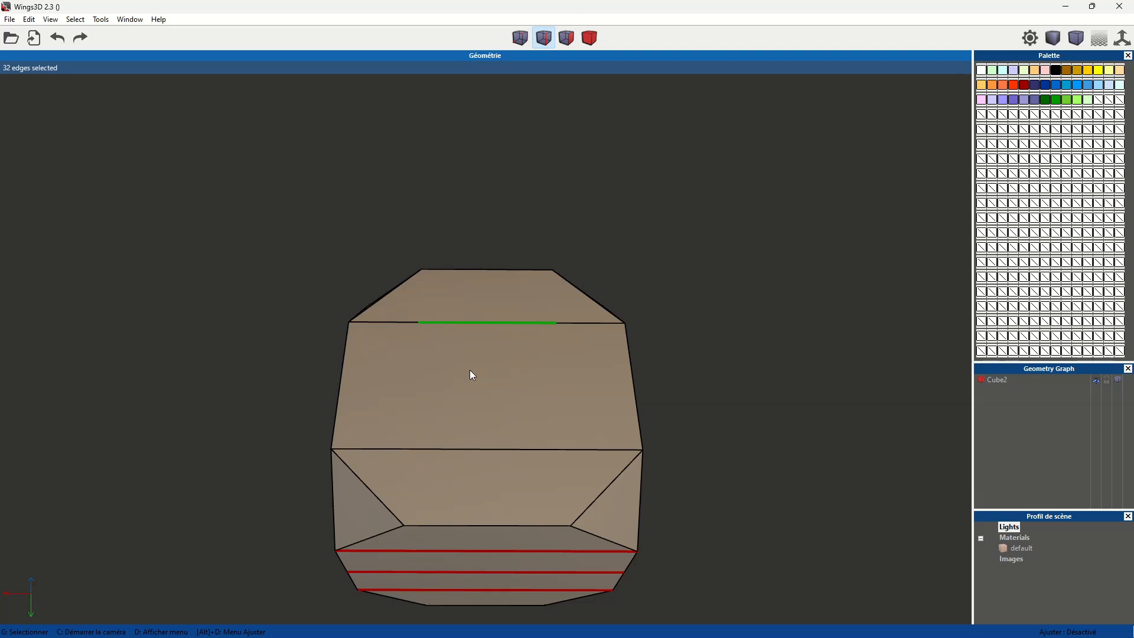
{"action": "left_click", "coordinate": [490, 452]}
{"action": "key", "text": "l"}
{"action": "left_click", "coordinate": [488, 323]}
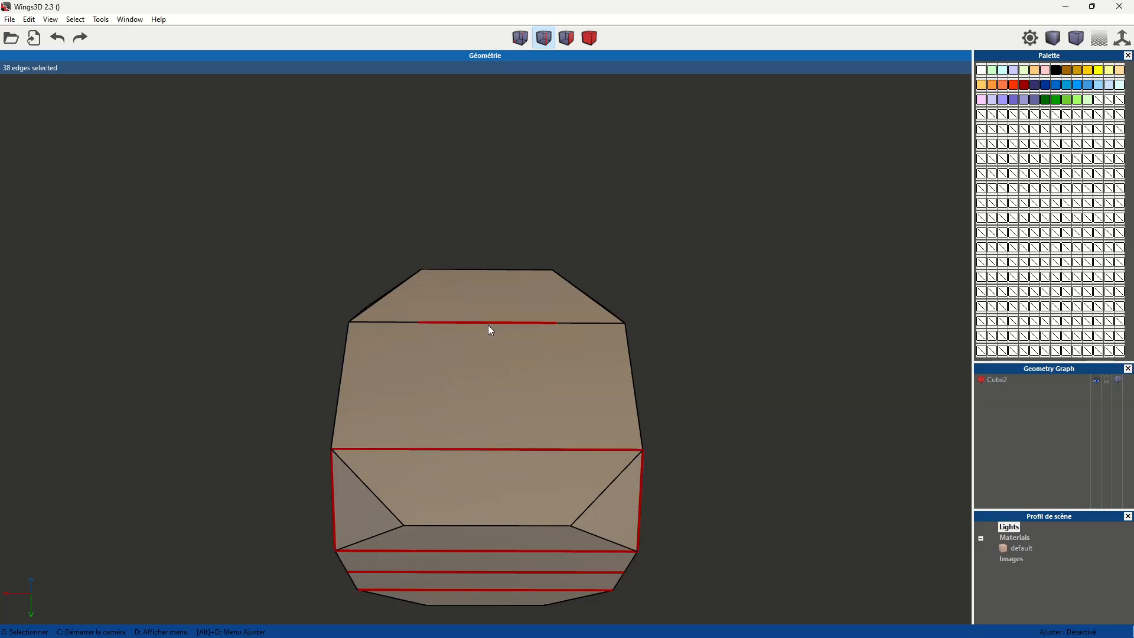
- Deselect the stray edges on the truncated corners beside the new edge loop
{"action": "middle_click", "coordinate": [474, 490]}
{"action": "left_click", "coordinate": [445, 510]}
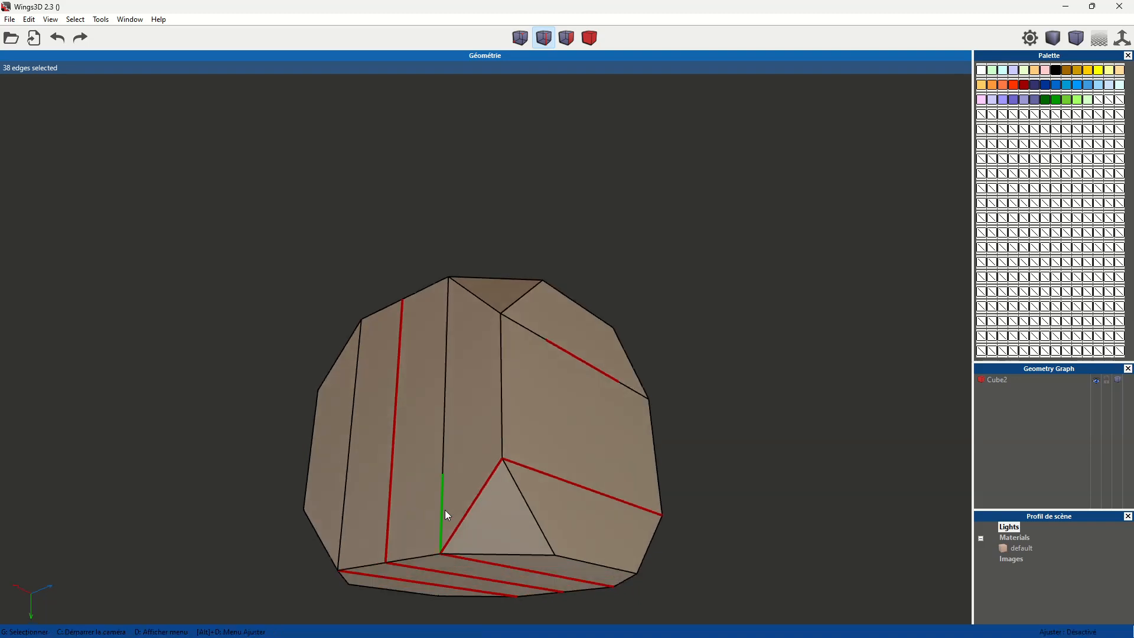
{"action": "left_click", "coordinate": [478, 501]}
{"action": "middle_click", "coordinate": [606, 495]}
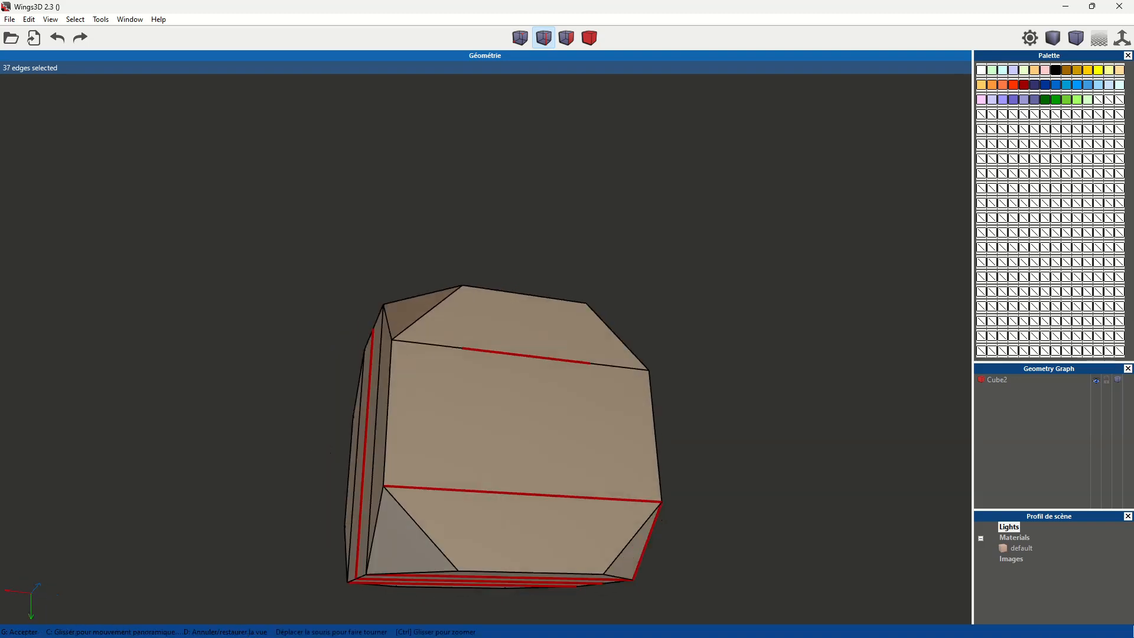
{"action": "left_click", "coordinate": [496, 517]}
{"action": "left_click", "coordinate": [354, 531]}
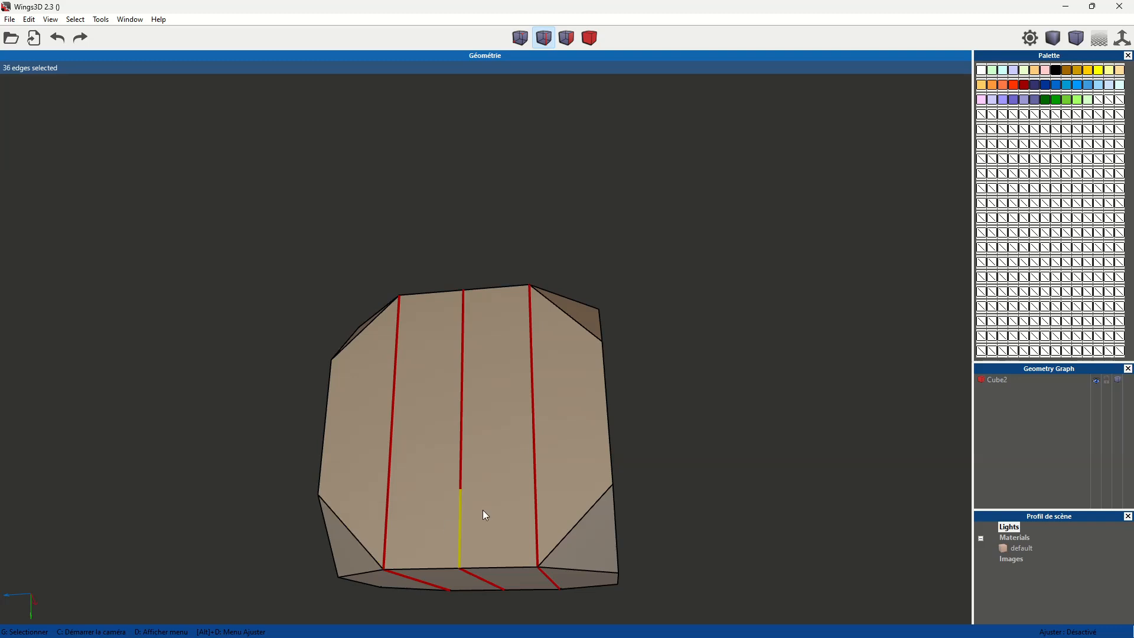
- Add both horizontal lines of the remaining side face to the selection as edge loops
{"action": "middle_click", "coordinate": [483, 509]}
{"action": "left_click", "coordinate": [533, 369]}
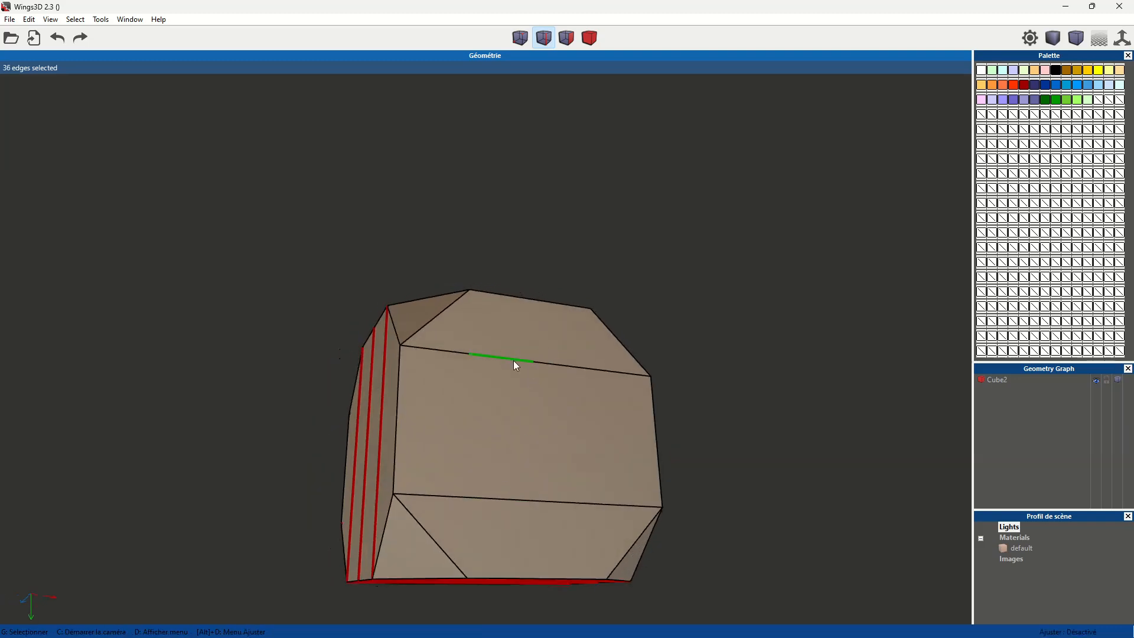
{"action": "double_click", "coordinate": [513, 361]}
{"action": "double_click", "coordinate": [547, 500]}
- Reselect an outer vertical line of the striped face and deselect the stray edges on its neighbouring truncated corners
{"action": "middle_click", "coordinate": [537, 462]}
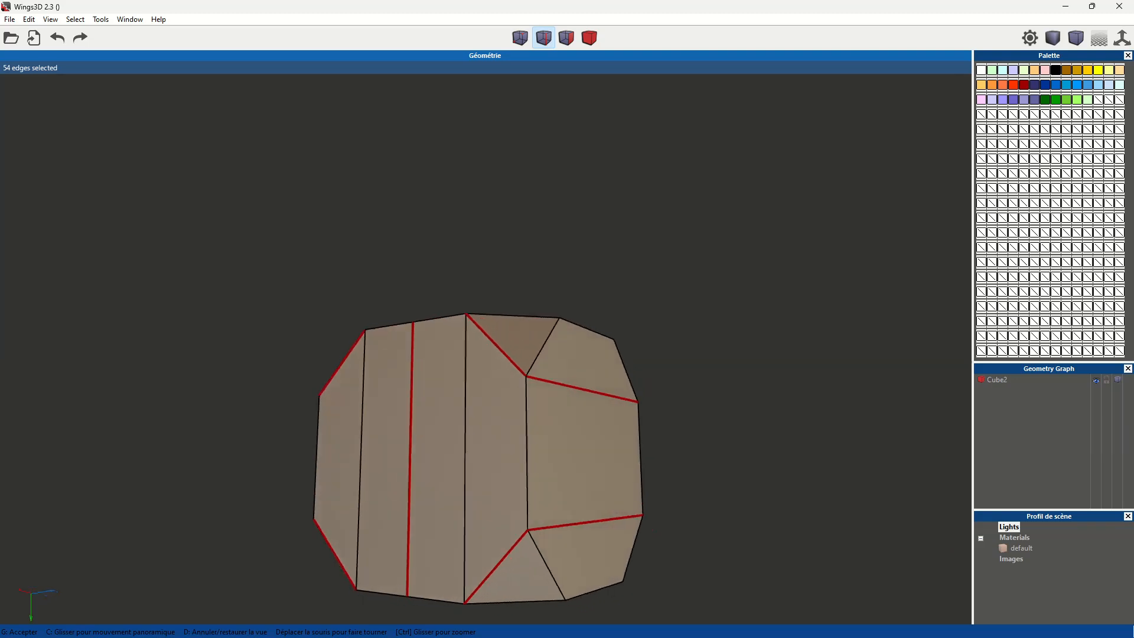
{"action": "left_click", "coordinate": [487, 449]}
{"action": "left_click", "coordinate": [451, 442]}
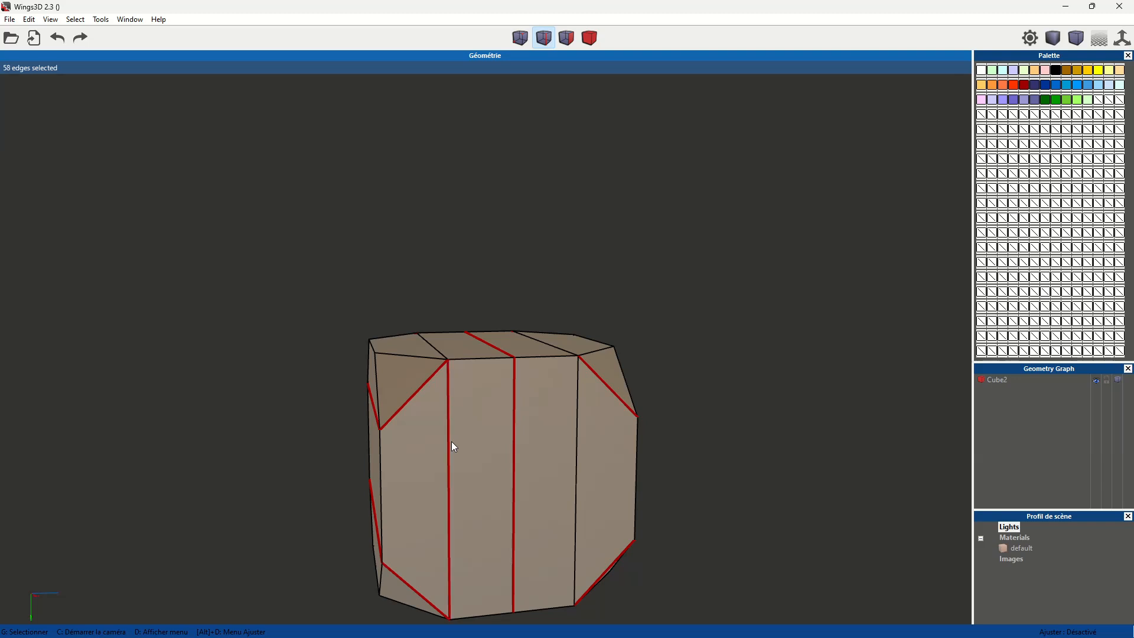
{"action": "left_click", "coordinate": [376, 406]}
{"action": "left_click", "coordinate": [399, 579]}
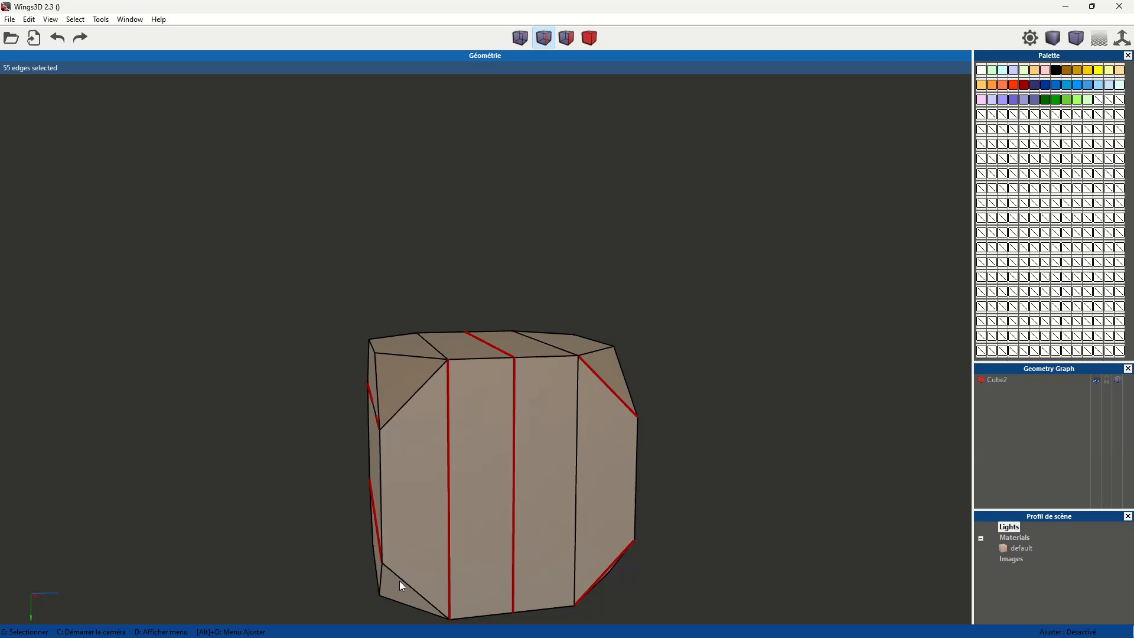
- Deselect the remaining truncated-corner edges and restore the missing outer lines of the striped faces to the selection
{"action": "middle_click", "coordinate": [529, 530]}
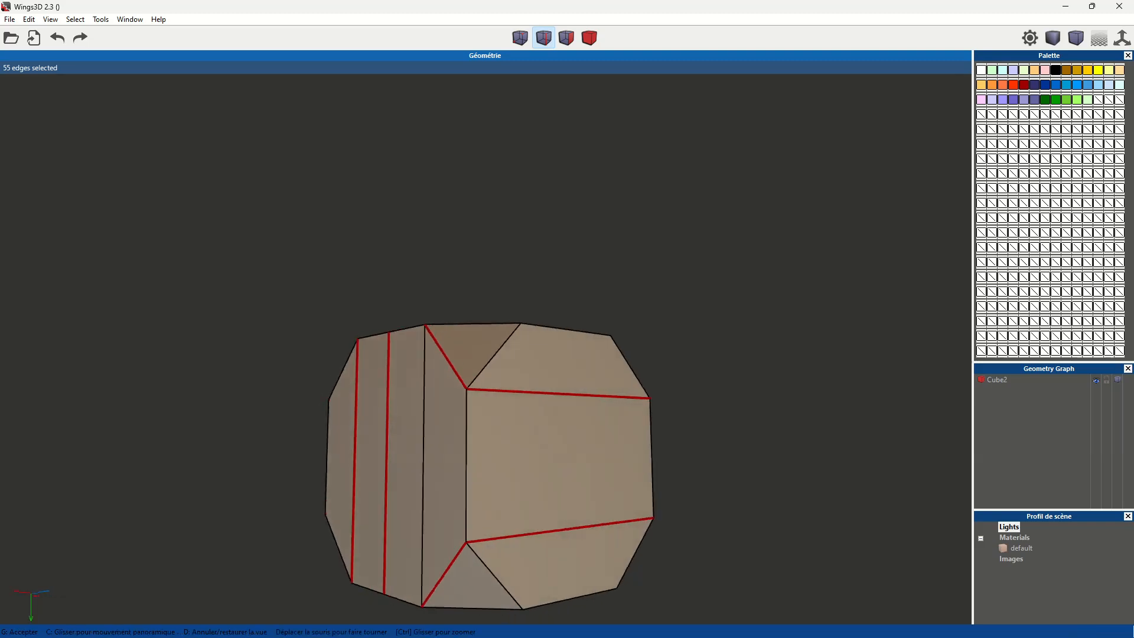
{"action": "left_click", "coordinate": [495, 532]}
{"action": "left_click", "coordinate": [505, 529]}
{"action": "left_click", "coordinate": [507, 352]}
{"action": "middle_click", "coordinate": [659, 448]}
{"action": "left_click", "coordinate": [551, 371]}
{"action": "left_click", "coordinate": [476, 376]}
{"action": "left_click", "coordinate": [473, 576]}
{"action": "middle_click", "coordinate": [472, 575]}
{"action": "left_click", "coordinate": [492, 554]}
{"action": "left_click", "coordinate": [451, 546]}
- Delete all the selected parallel edge lines from the cube
{"action": "scroll", "coordinate": [565, 377], "scroll_direction": "down", "scroll_amount": 3}
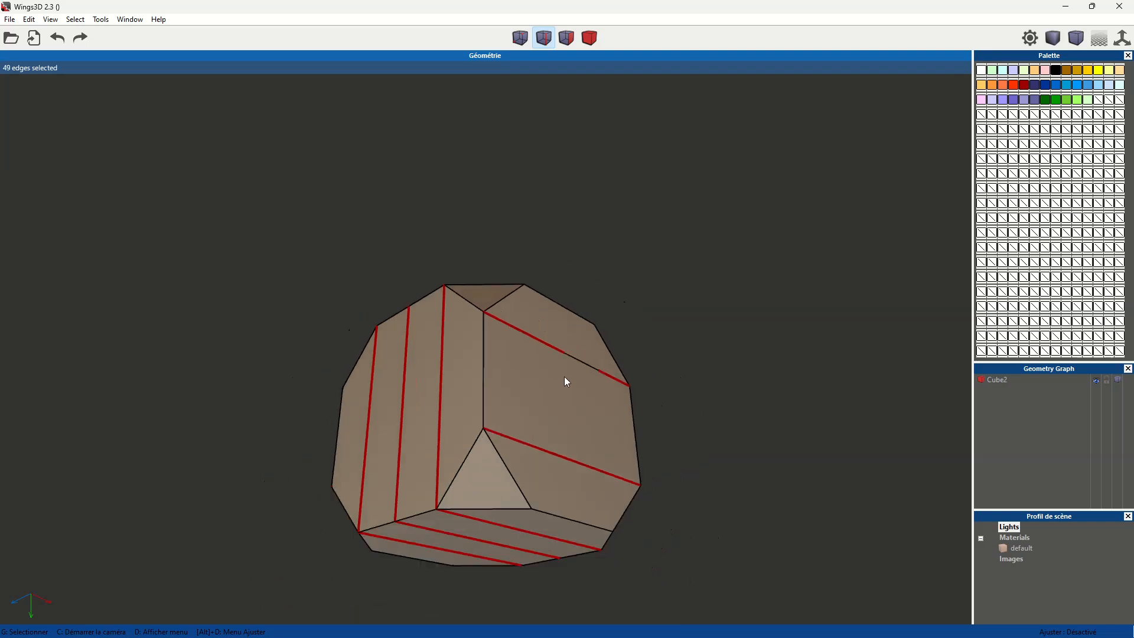
{"action": "middle_click", "coordinate": [565, 377]}
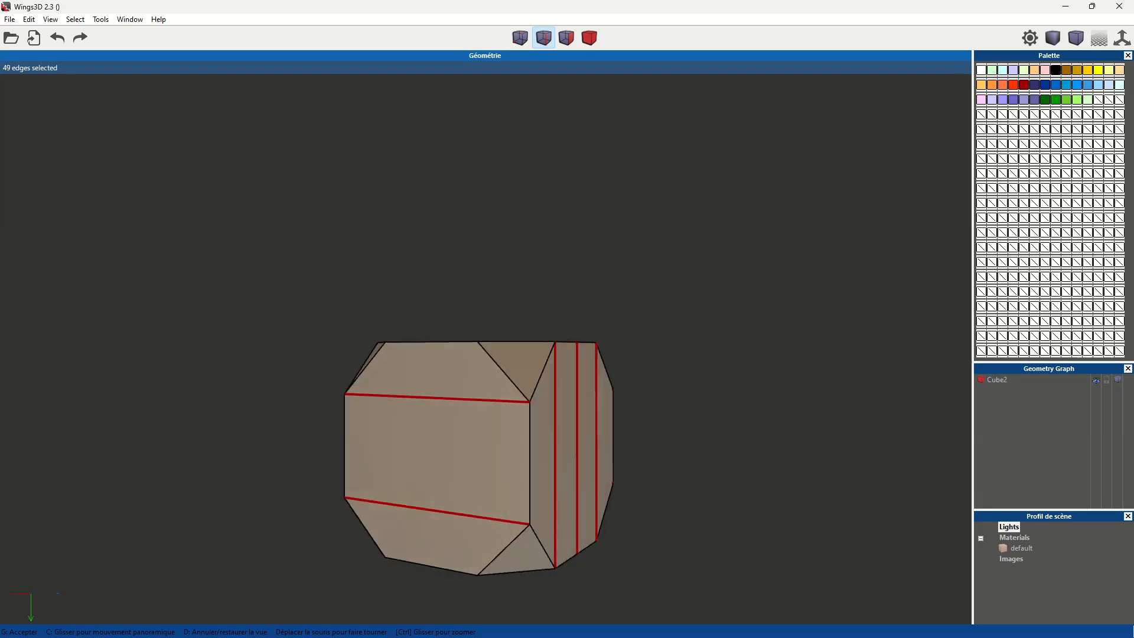
{"action": "left_click", "coordinate": [588, 398]}
{"action": "key", "text": "BackSpace"}
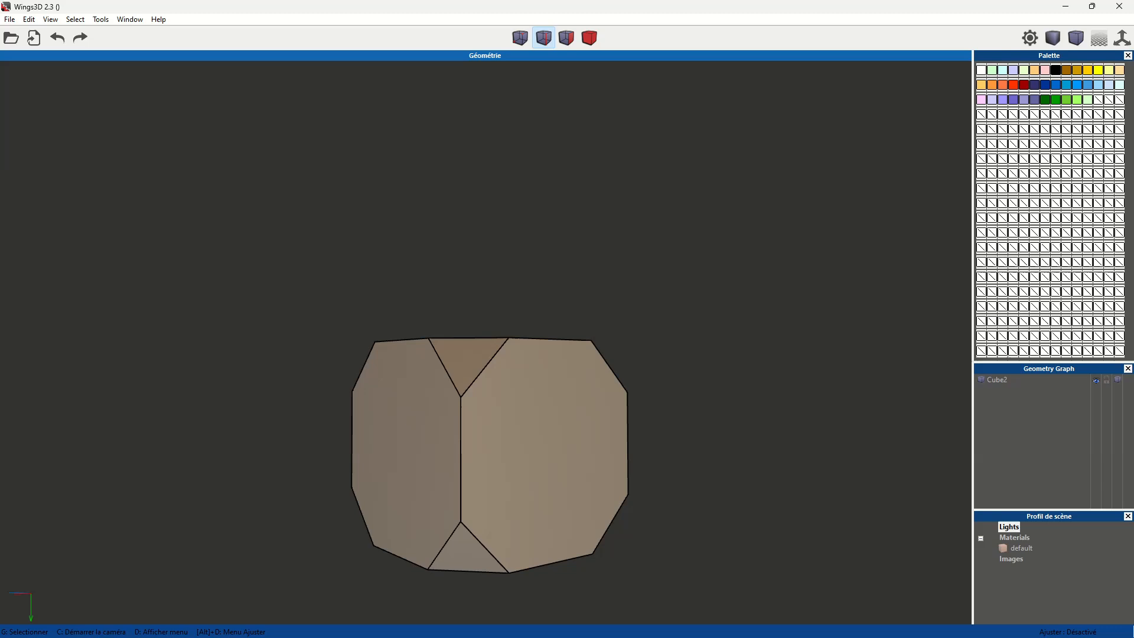
{"action": "middle_click", "coordinate": [588, 398]}
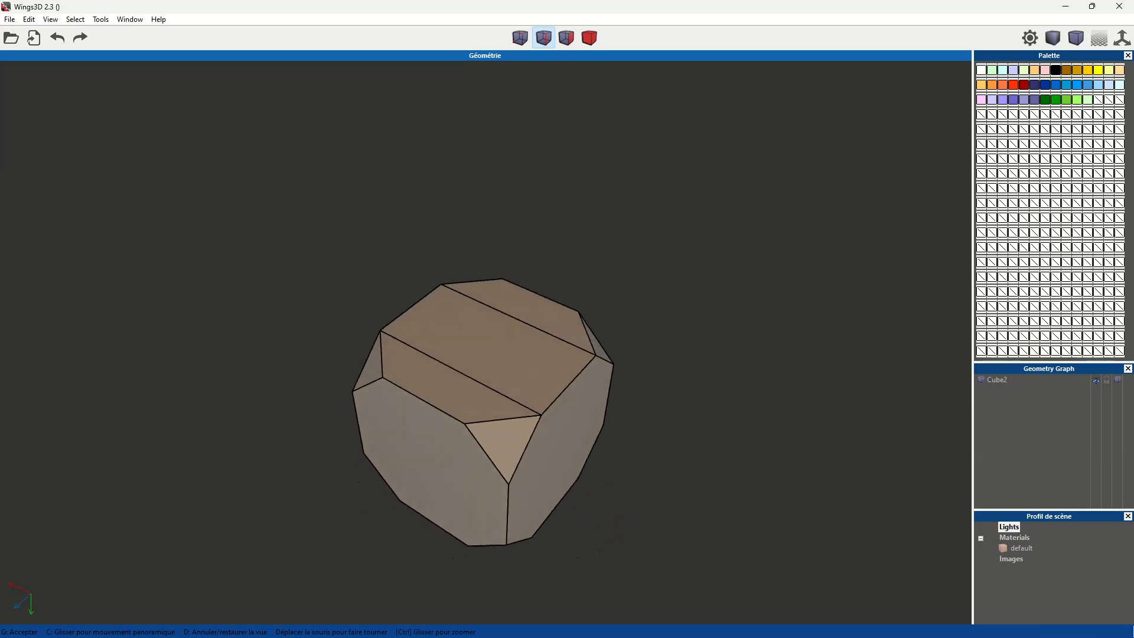
{"action": "left_click", "coordinate": [587, 384]}
{"action": "left_click", "coordinate": [530, 372]}
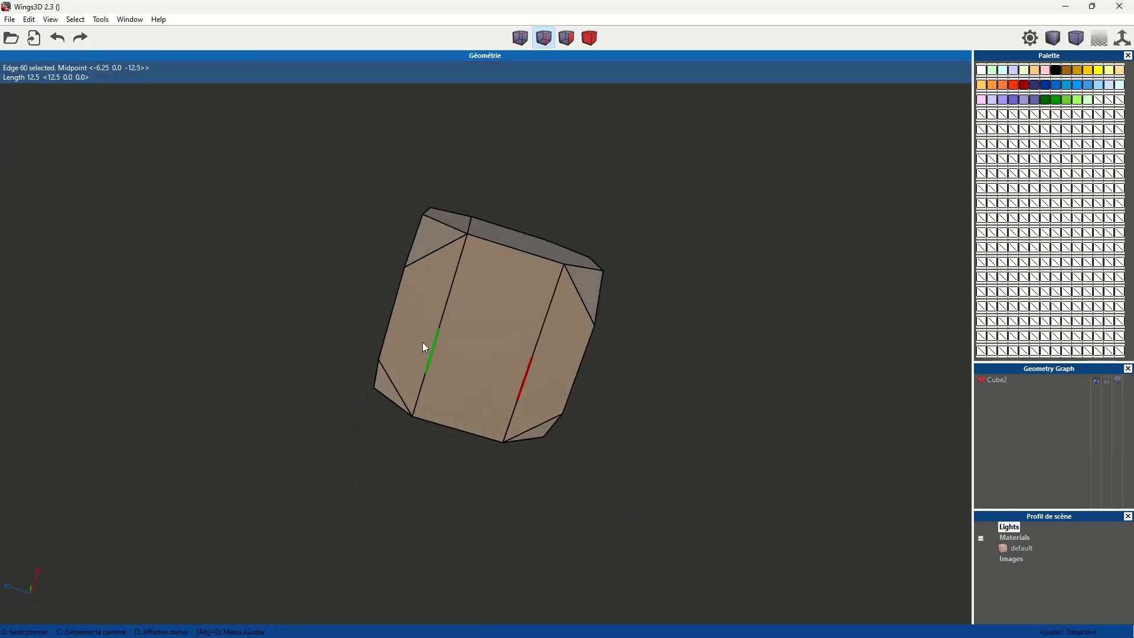
{"action": "left_click", "coordinate": [432, 334]}
{"action": "key", "text": "l"}
{"action": "key", "text": "space"}
- Select every segment of the two remaining parallel lines on one face plus the adjoining face's remaining line, and delete them
{"action": "left_click", "coordinate": [551, 294]}
{"action": "left_click", "coordinate": [537, 342]}
{"action": "left_click", "coordinate": [526, 375]}
{"action": "left_click", "coordinate": [512, 420]}
{"action": "left_click", "coordinate": [434, 379]}
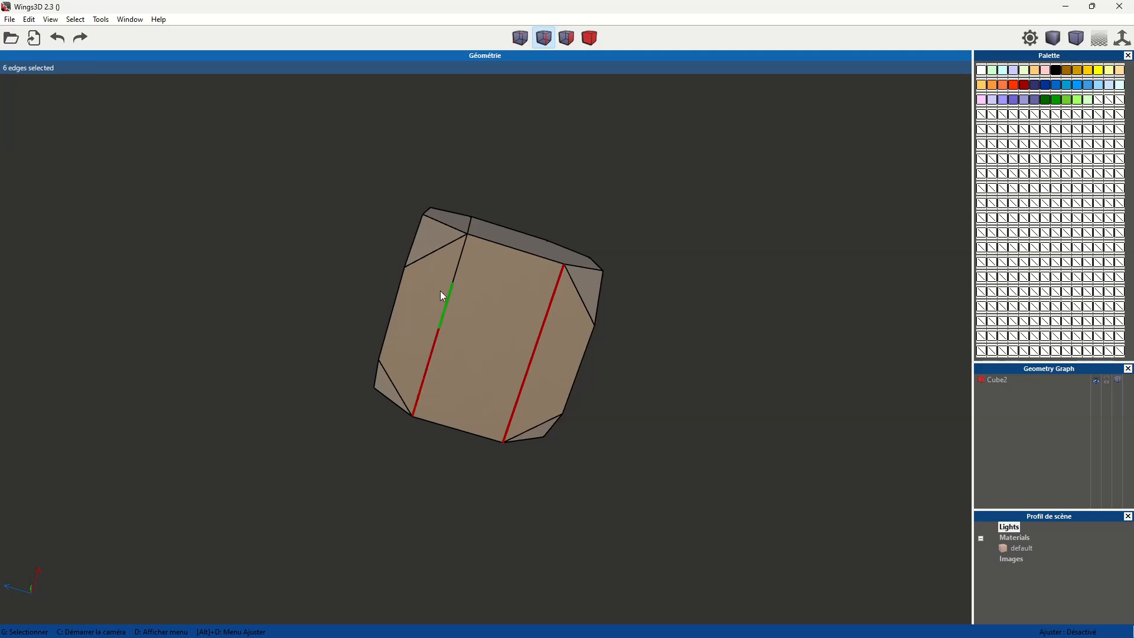
{"action": "key", "text": "x"}
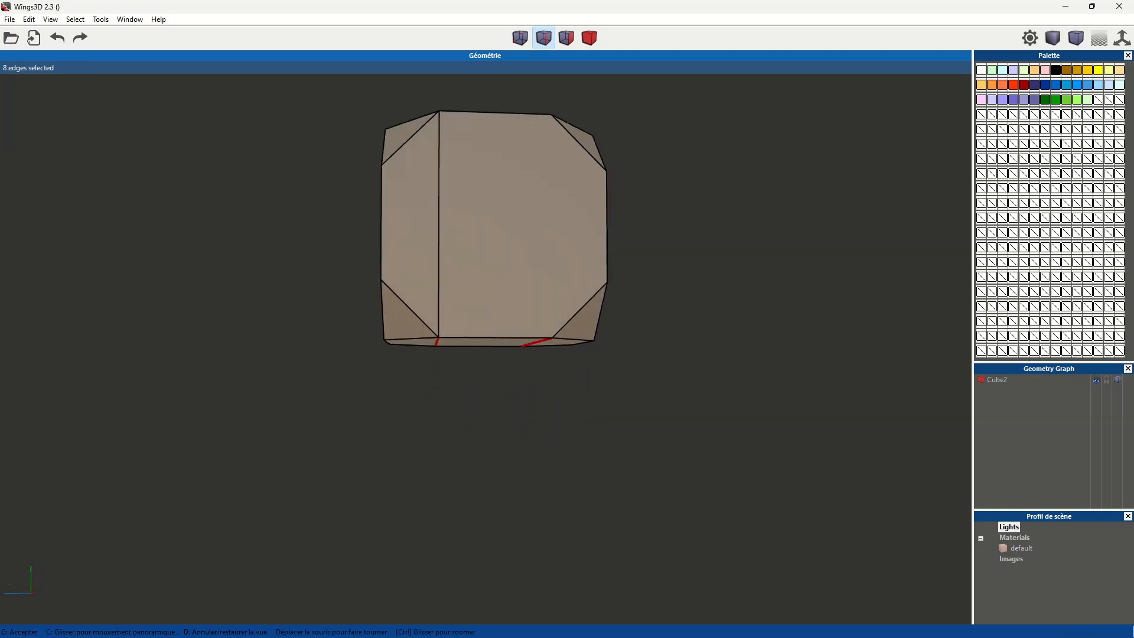
{"action": "left_click", "coordinate": [442, 260]}
{"action": "left_click", "coordinate": [438, 189]}
{"action": "left_click", "coordinate": [444, 161]}
{"action": "key", "text": "space"}
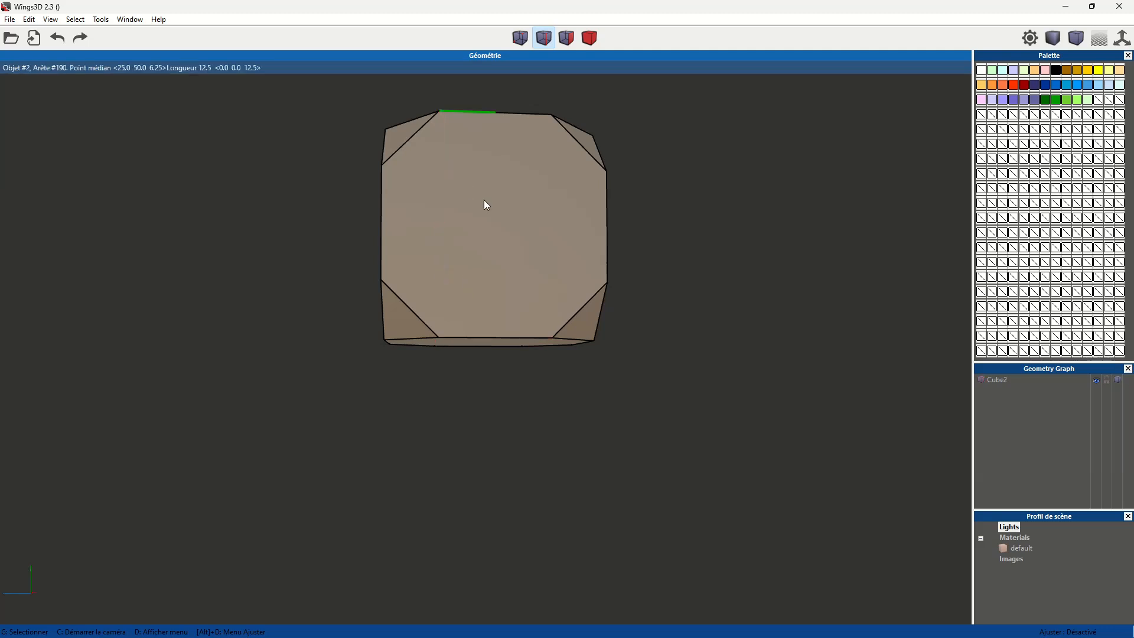
- Select the last full-width horizontal line on the remaining side face and delete it
{"action": "middle_click", "coordinate": [551, 257]}
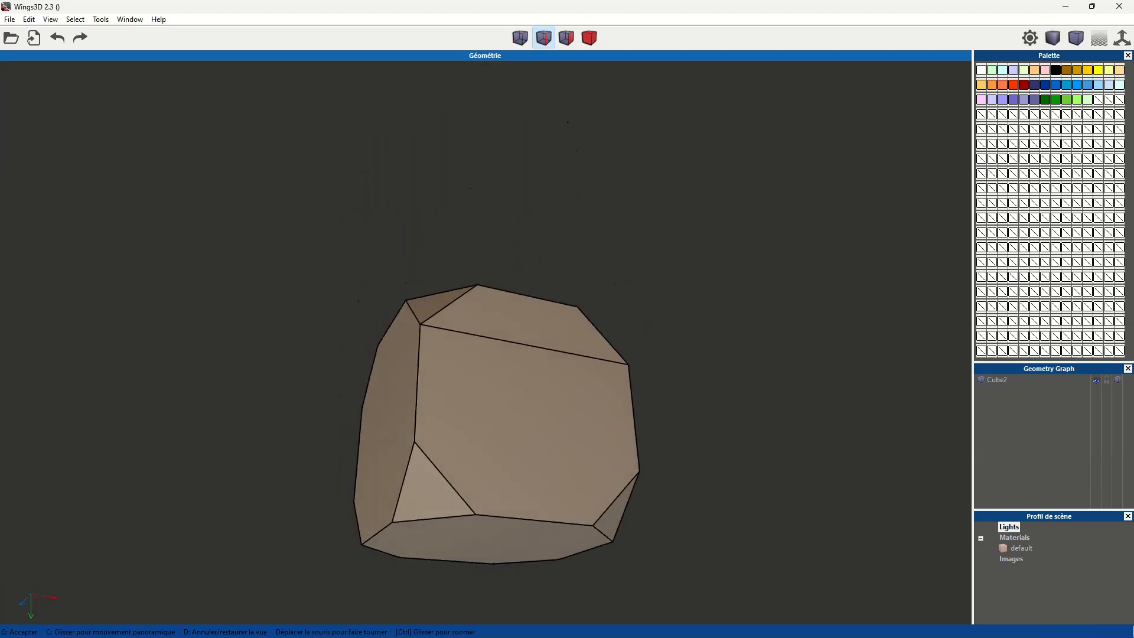
{"action": "left_click", "coordinate": [467, 317]}
{"action": "left_click", "coordinate": [421, 342]}
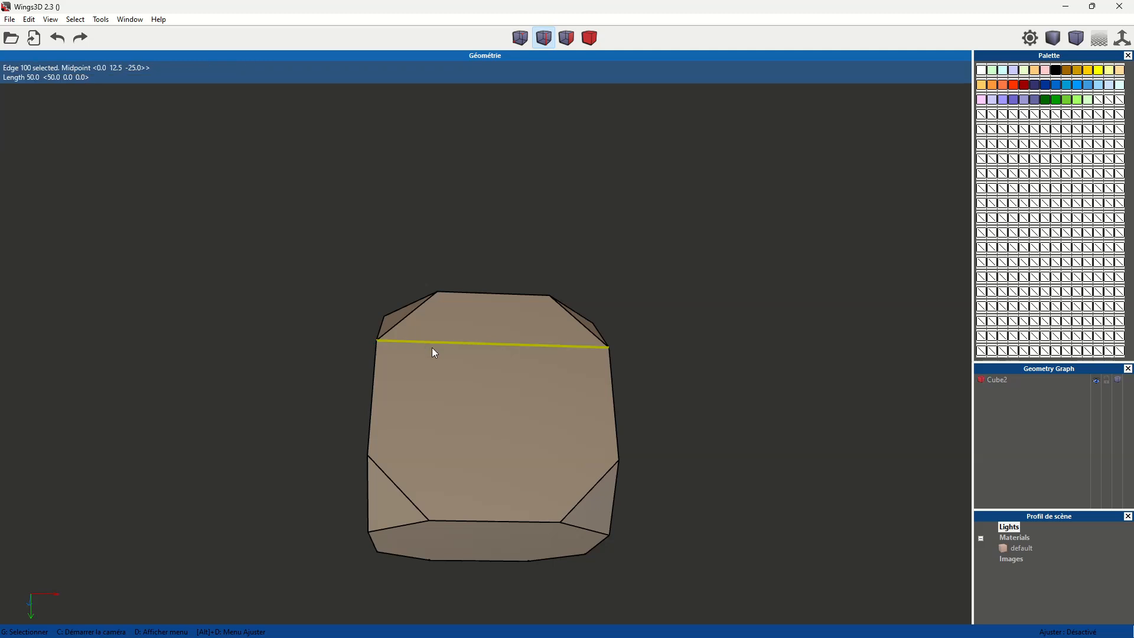
{"action": "key", "text": "space"}
- Check the cube's faces for leftover lines and select the whole cube as a body
{"action": "middle_click", "coordinate": [509, 391]}
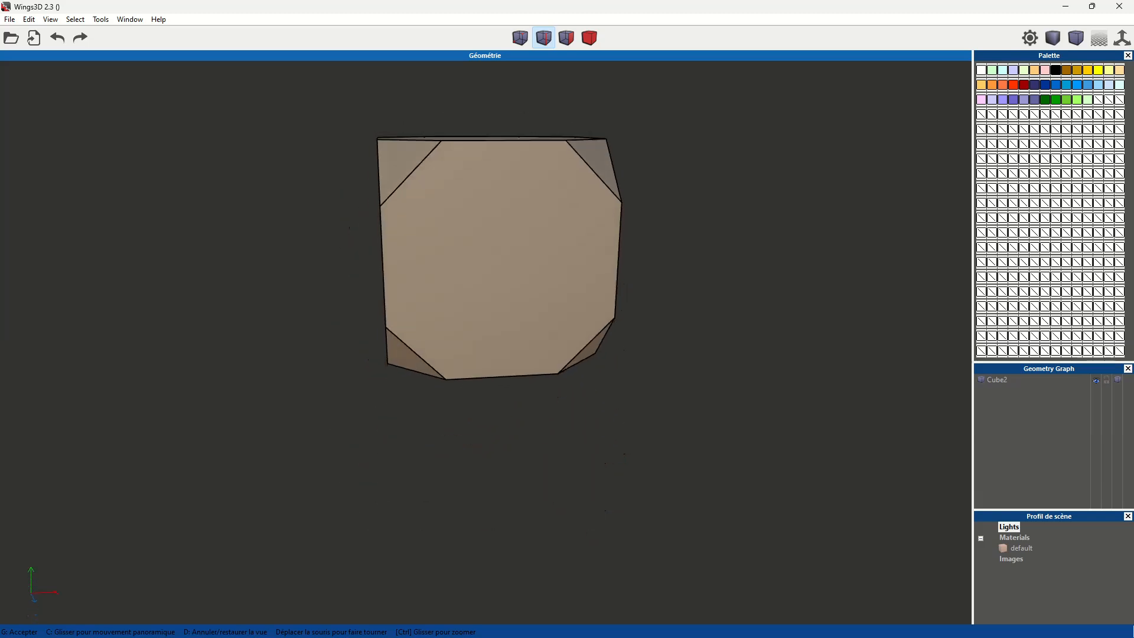
{"action": "left_click", "coordinate": [605, 280]}
{"action": "left_click", "coordinate": [604, 280]}
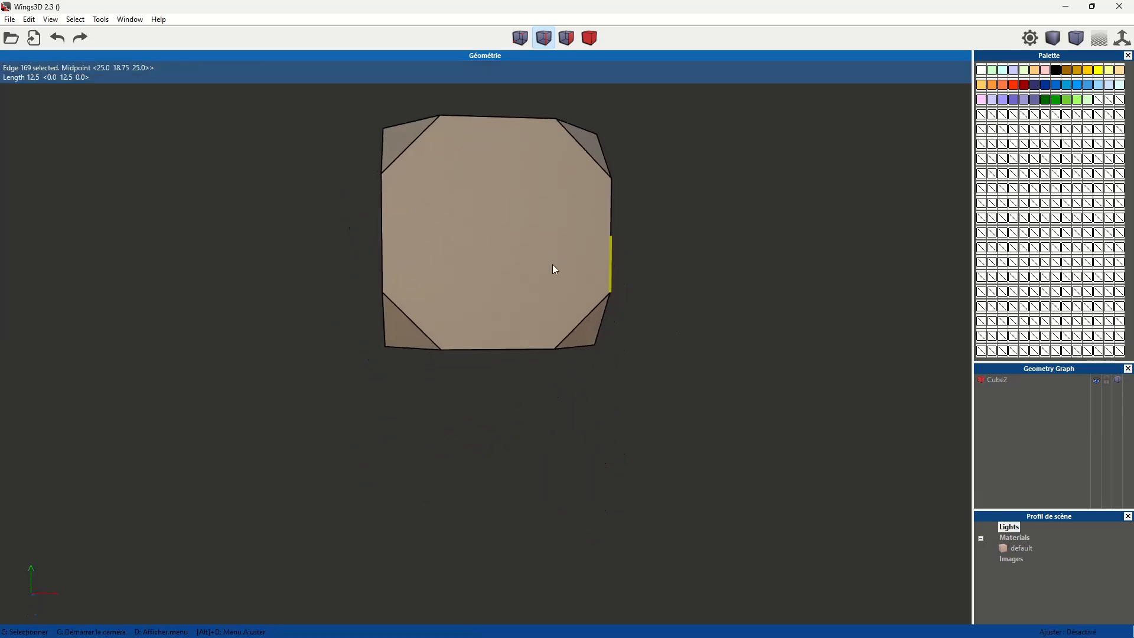
{"action": "left_click", "coordinate": [590, 38]}
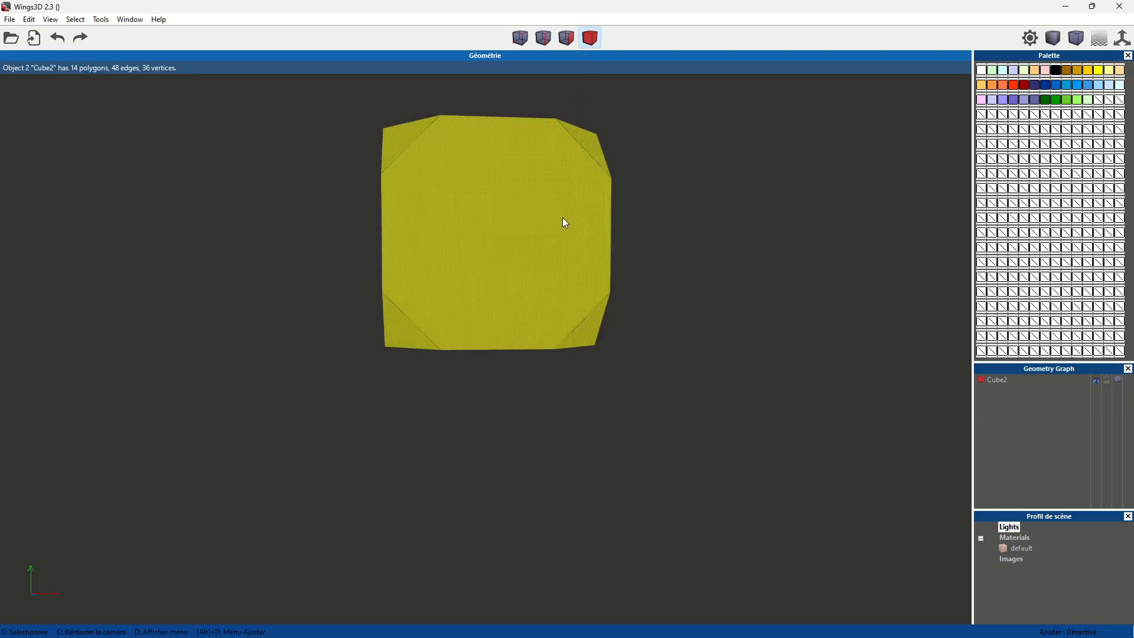
{"action": "scroll", "coordinate": [576, 237], "scroll_direction": "down", "scroll_amount": 3}
{"action": "scroll", "coordinate": [575, 237], "scroll_direction": "up", "scroll_amount": 3}
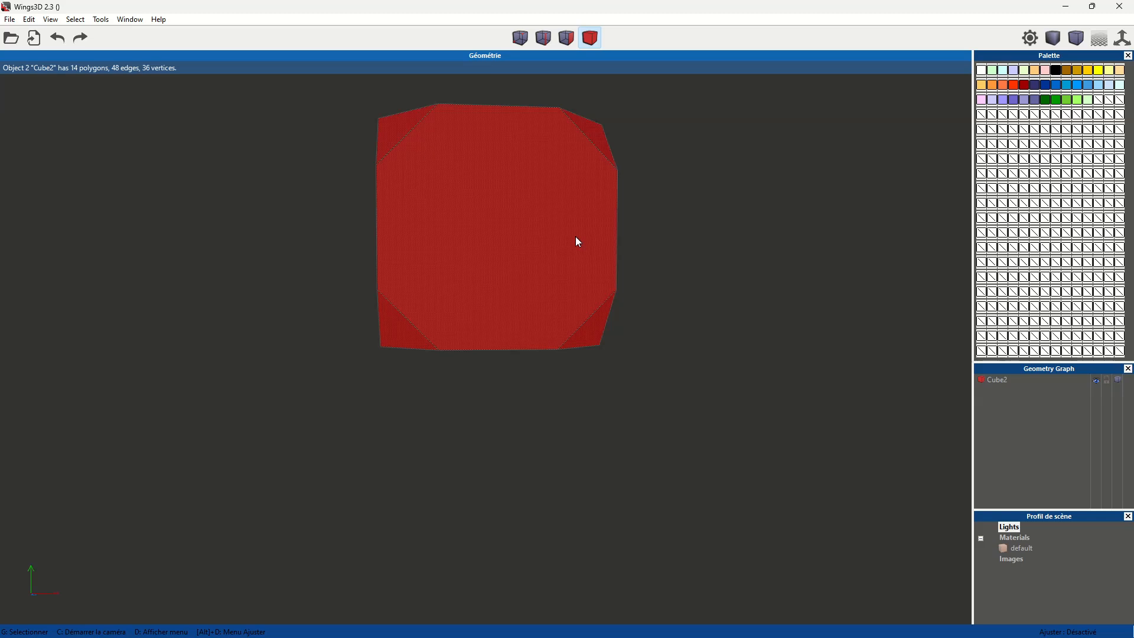
{"action": "scroll", "coordinate": [575, 223], "scroll_direction": "up", "scroll_amount": 3}
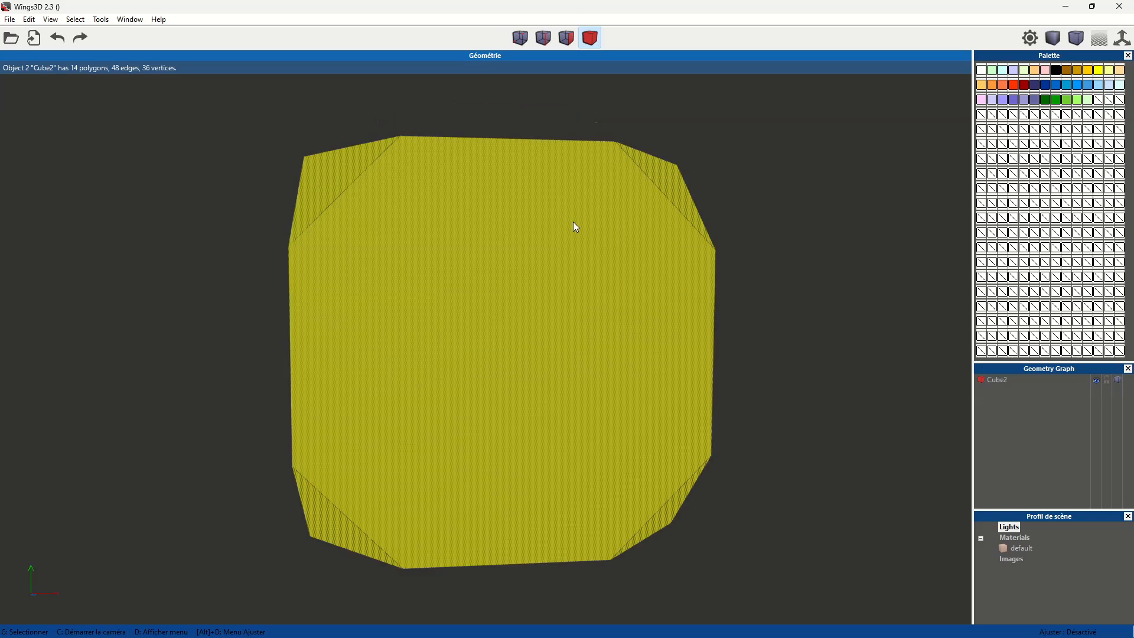
{"action": "middle_click", "coordinate": [728, 243]}
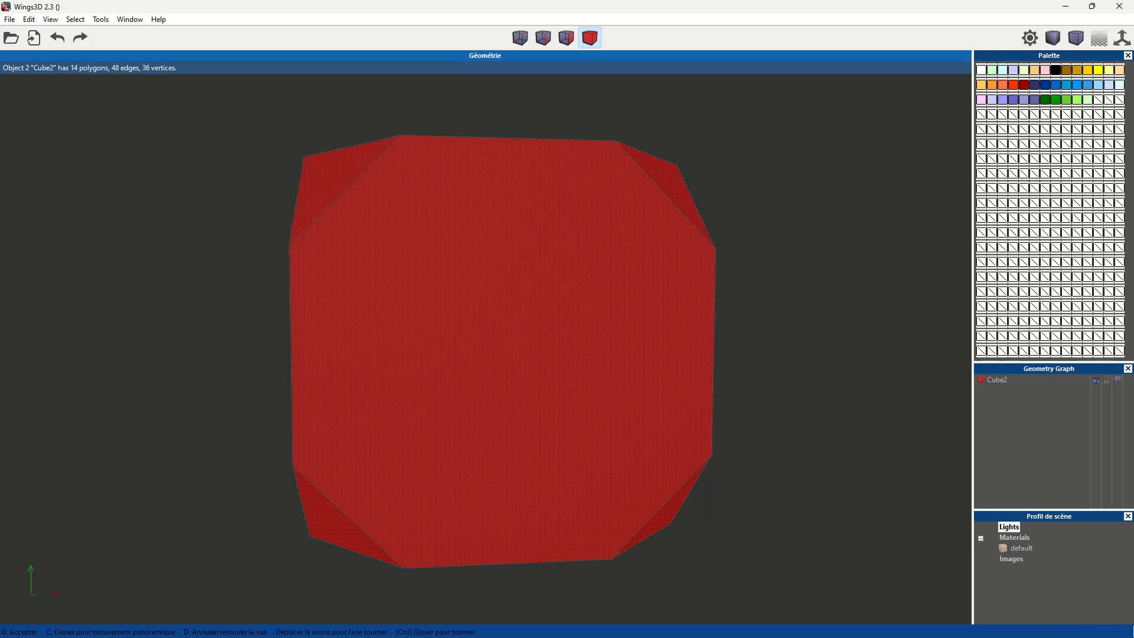
{"action": "left_click", "coordinate": [779, 259]}
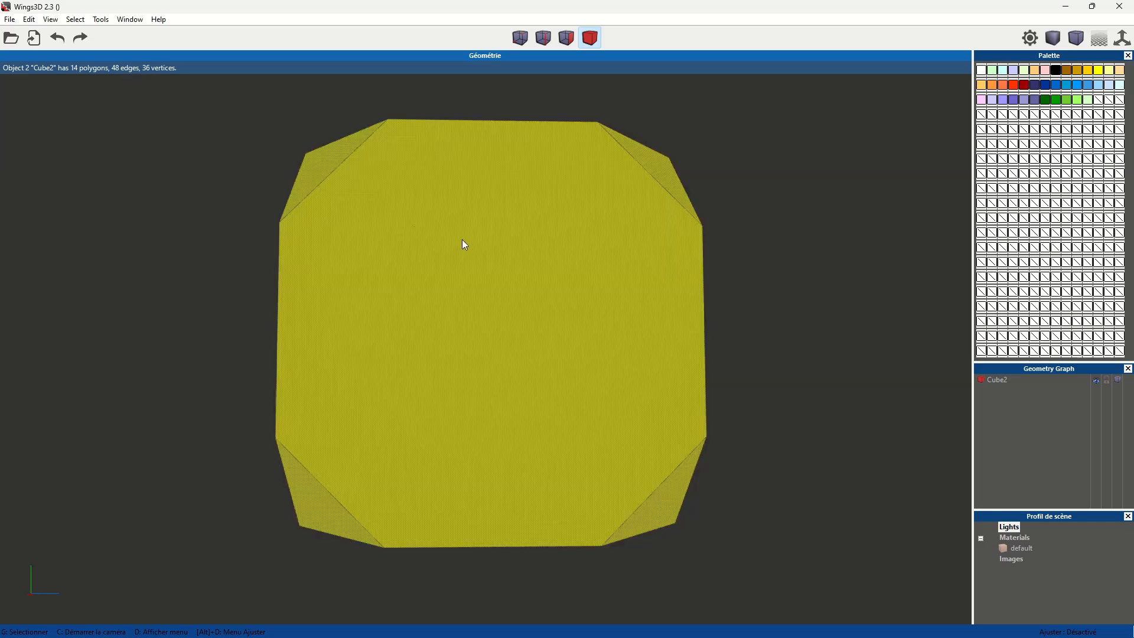
- Clean up the selected cube body to remove the leftover vertices along its edges
{"action": "right_click", "coordinate": [463, 240]}
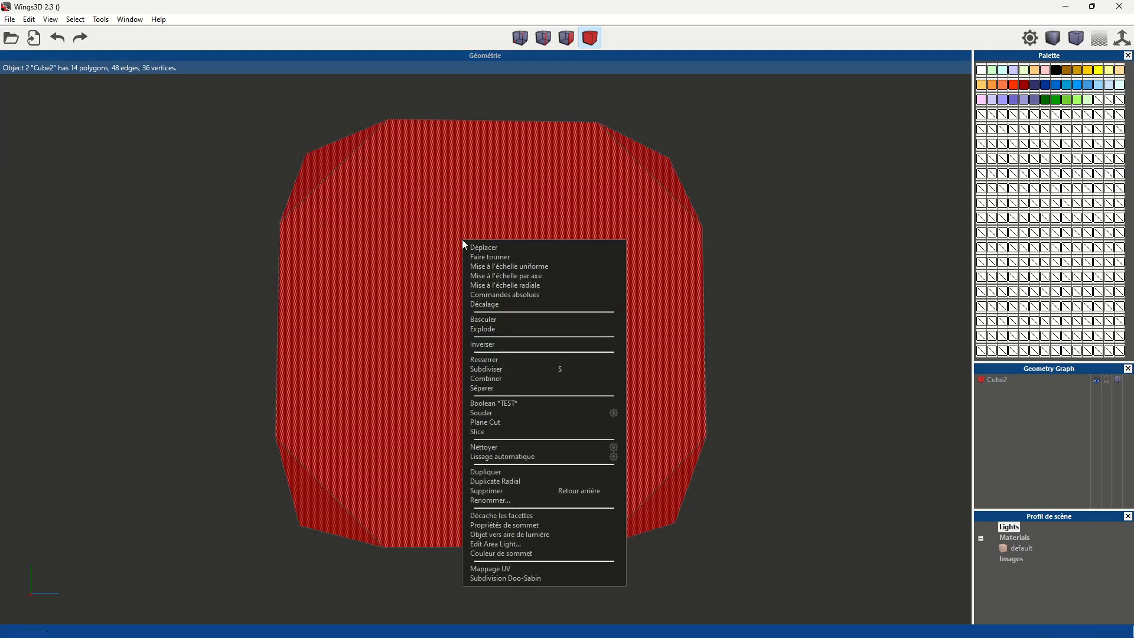
{"action": "left_click", "coordinate": [638, 34]}
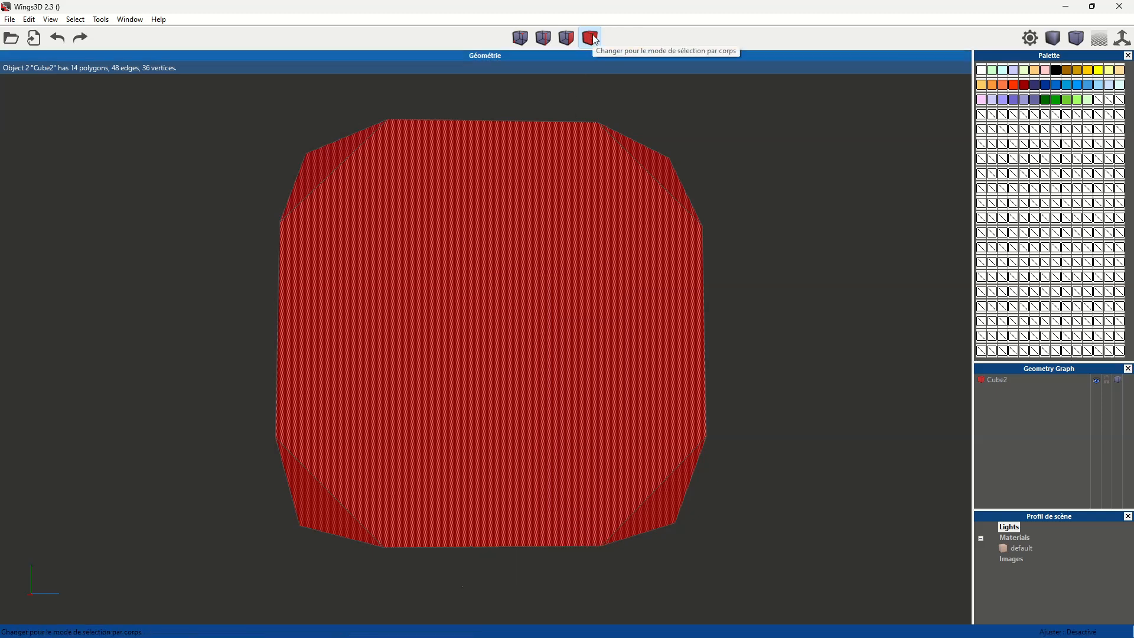
{"action": "right_click", "coordinate": [528, 232]}
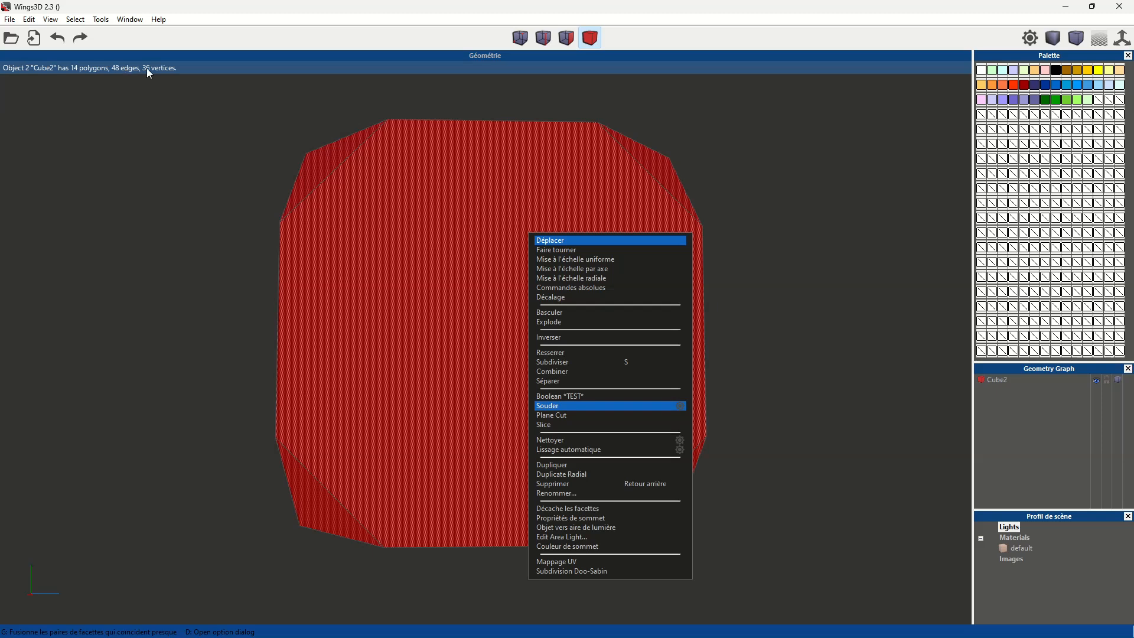
{"action": "left_click", "coordinate": [579, 441]}
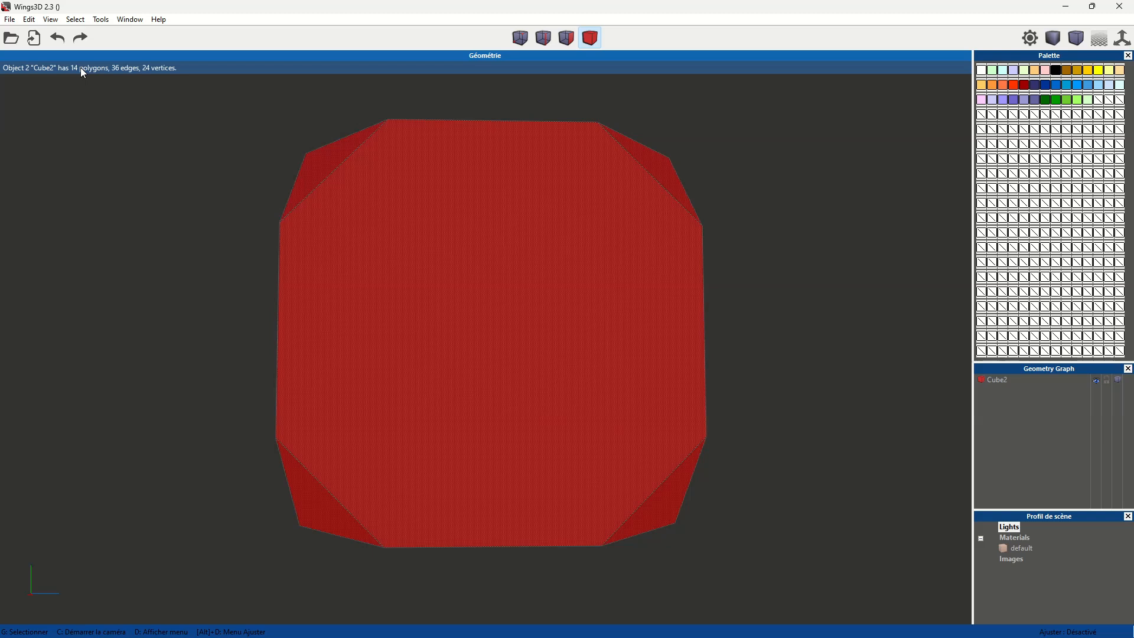
- Deselect the cube and examine its flat faces and truncated corners from several sides
{"action": "middle_click", "coordinate": [757, 265]}
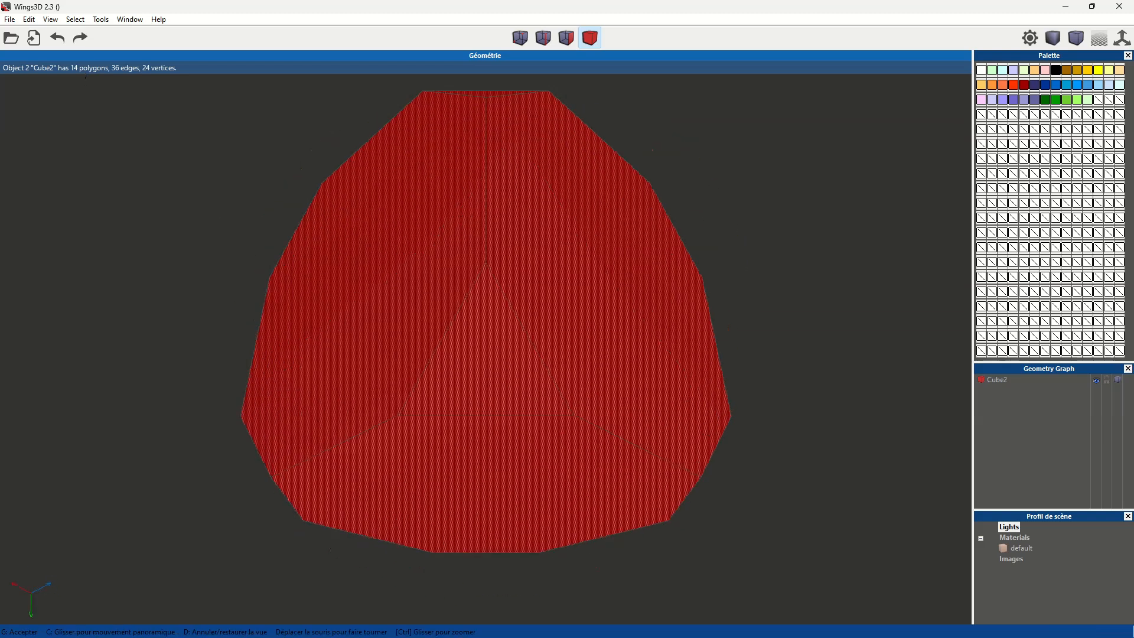
{"action": "left_click", "coordinate": [747, 286]}
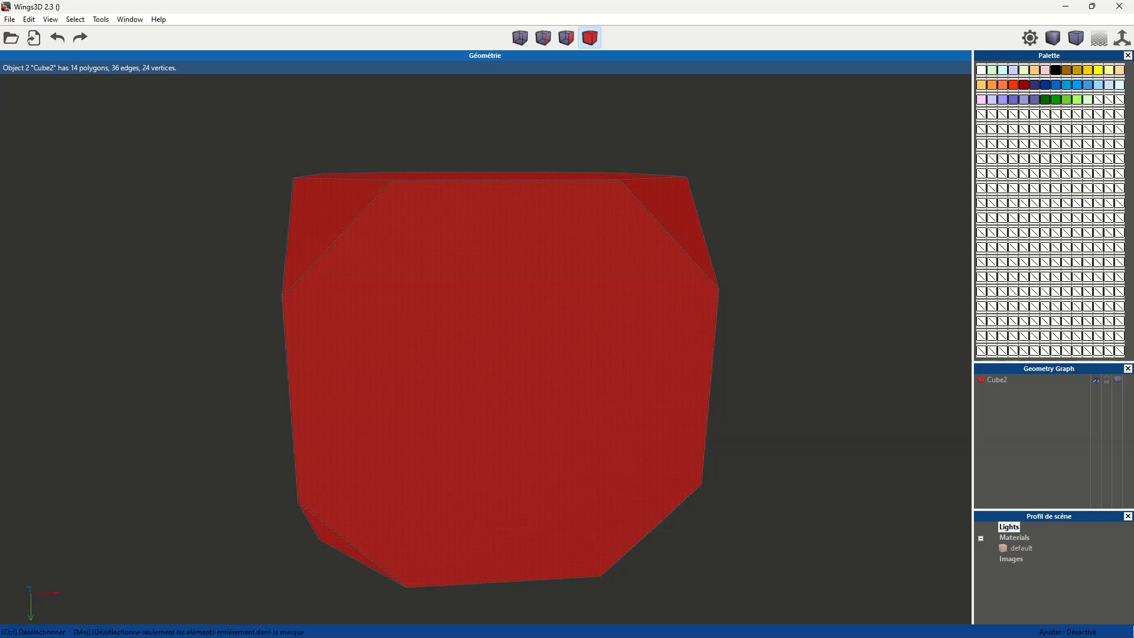
{"action": "left_click", "coordinate": [778, 349]}
{"action": "scroll", "coordinate": [739, 345], "scroll_direction": "down", "scroll_amount": 2}
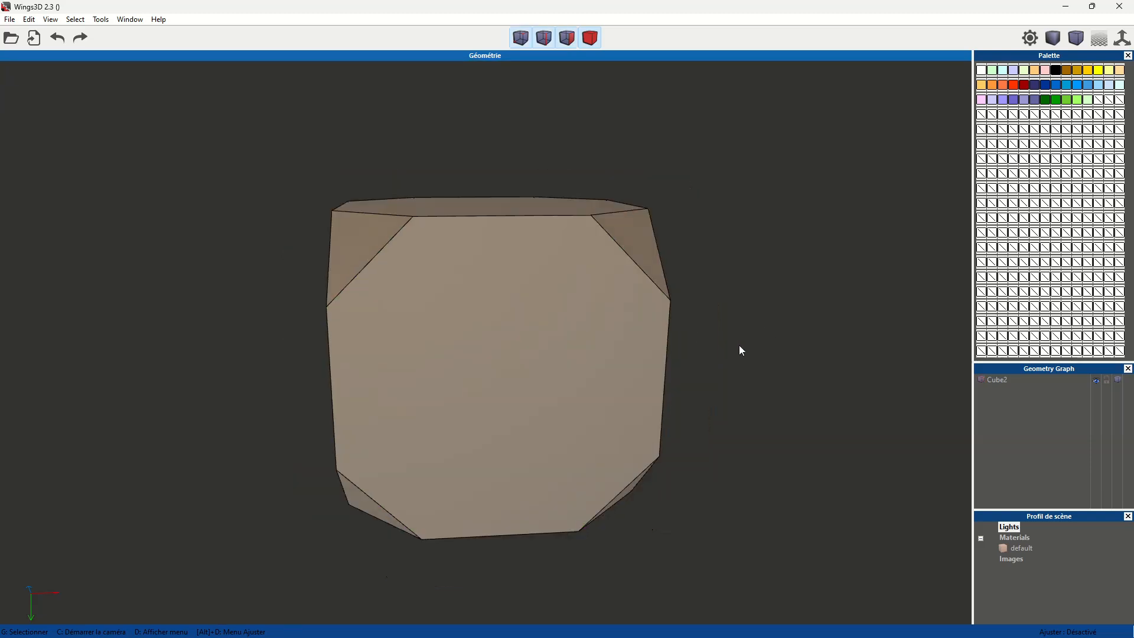
{"action": "middle_click", "coordinate": [739, 345]}
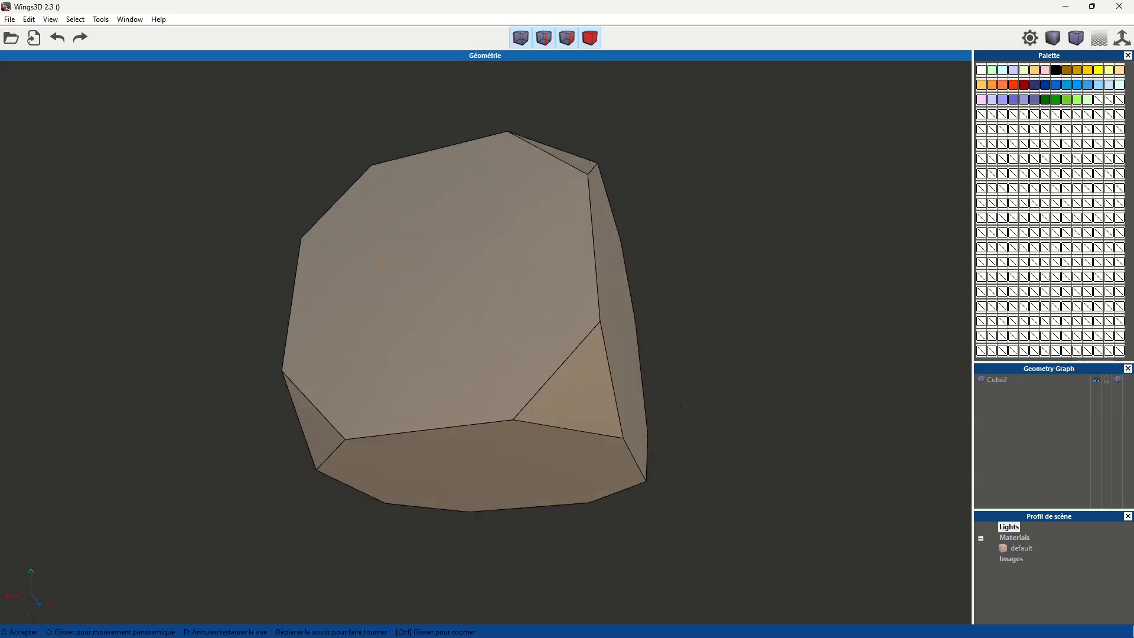
{"action": "left_click", "coordinate": [745, 348]}
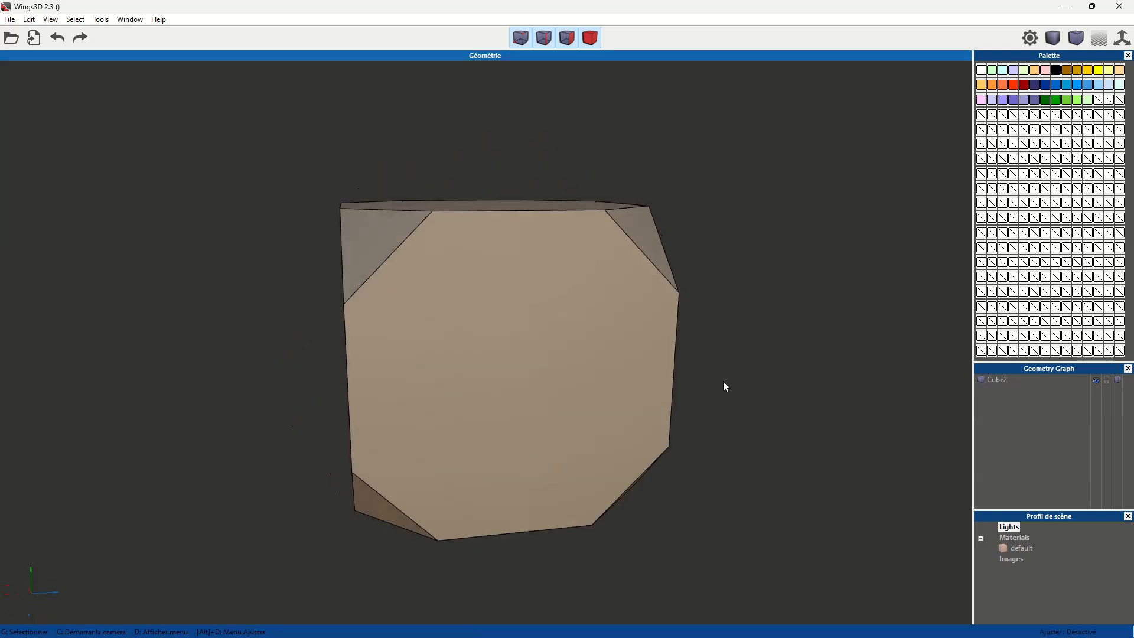
{"action": "middle_click", "coordinate": [760, 353]}
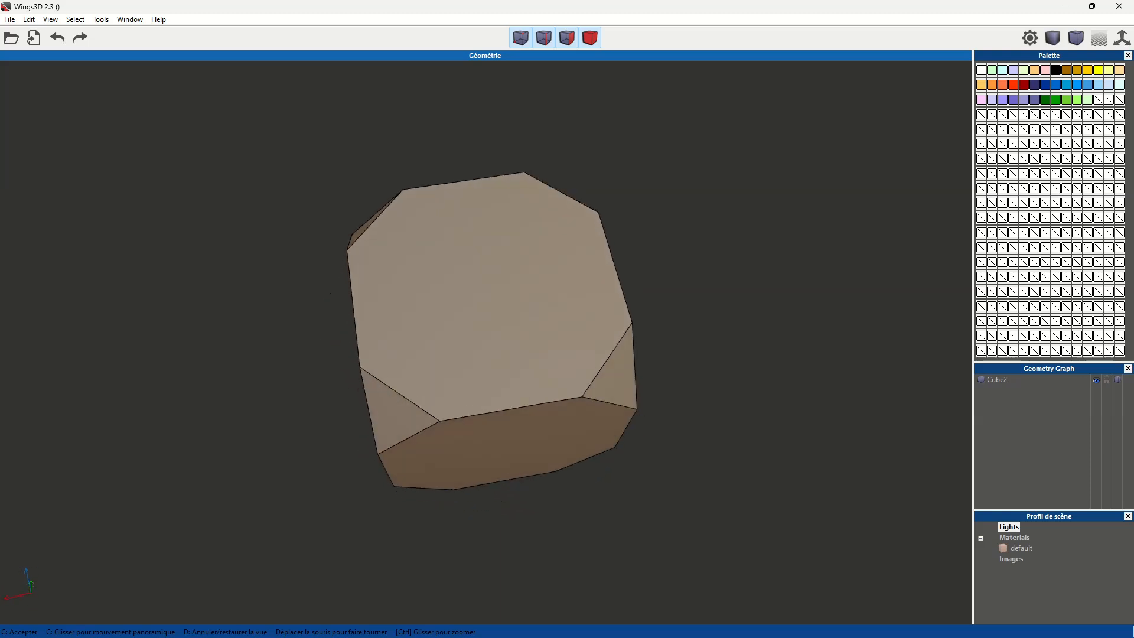
{"action": "left_click", "coordinate": [689, 323]}
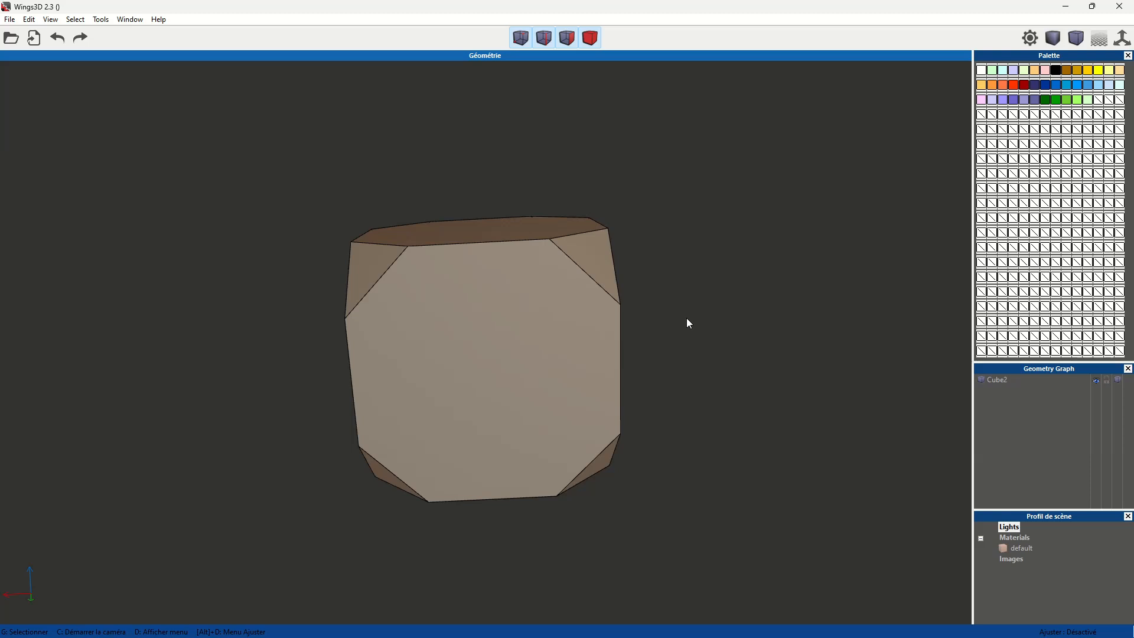
- Select all similar triangular corner faces, colour them gold from the palette, and clear the selection
{"action": "left_click", "coordinate": [593, 261]}
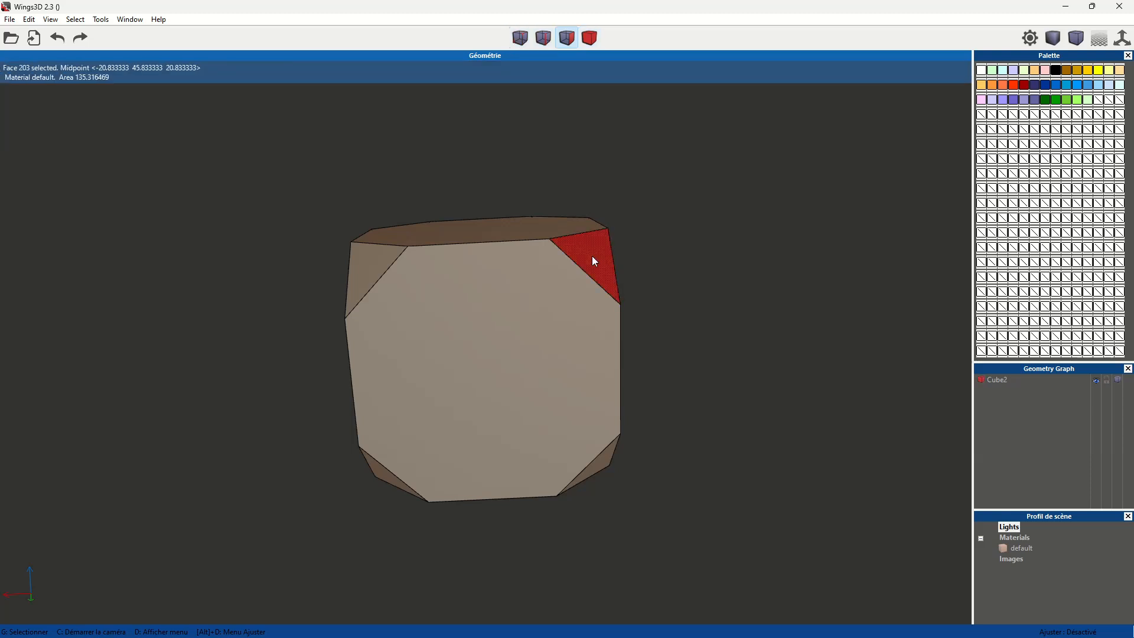
{"action": "key", "text": "i"}
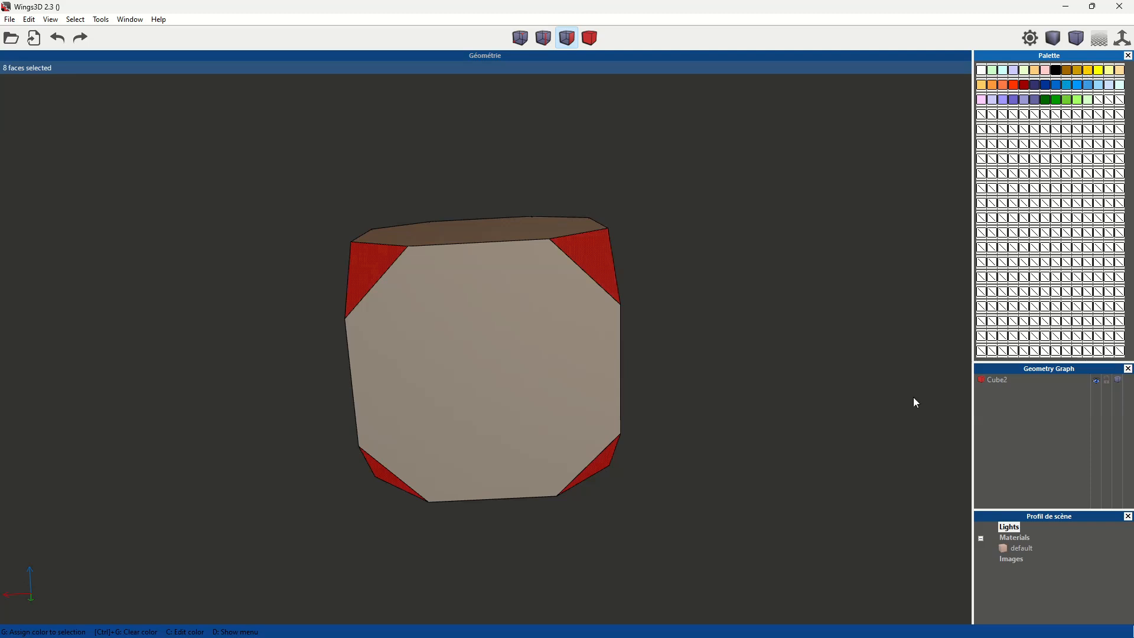
{"action": "key", "text": "space"}
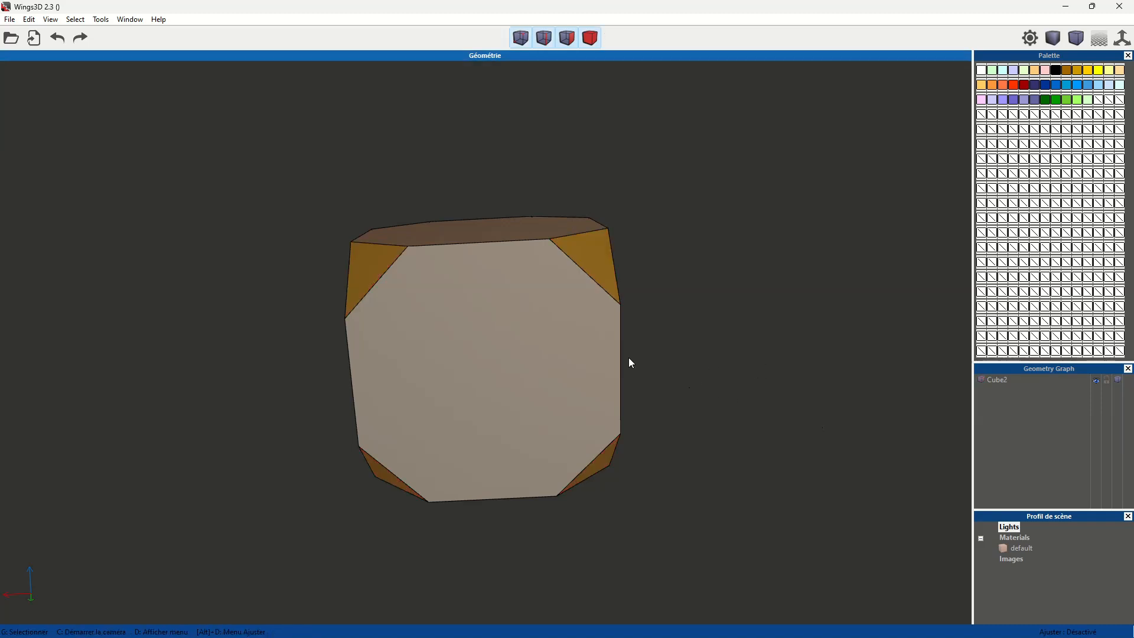
- Select the whole cube body and convert its vertex colours to materials
{"action": "left_click", "coordinate": [517, 358]}
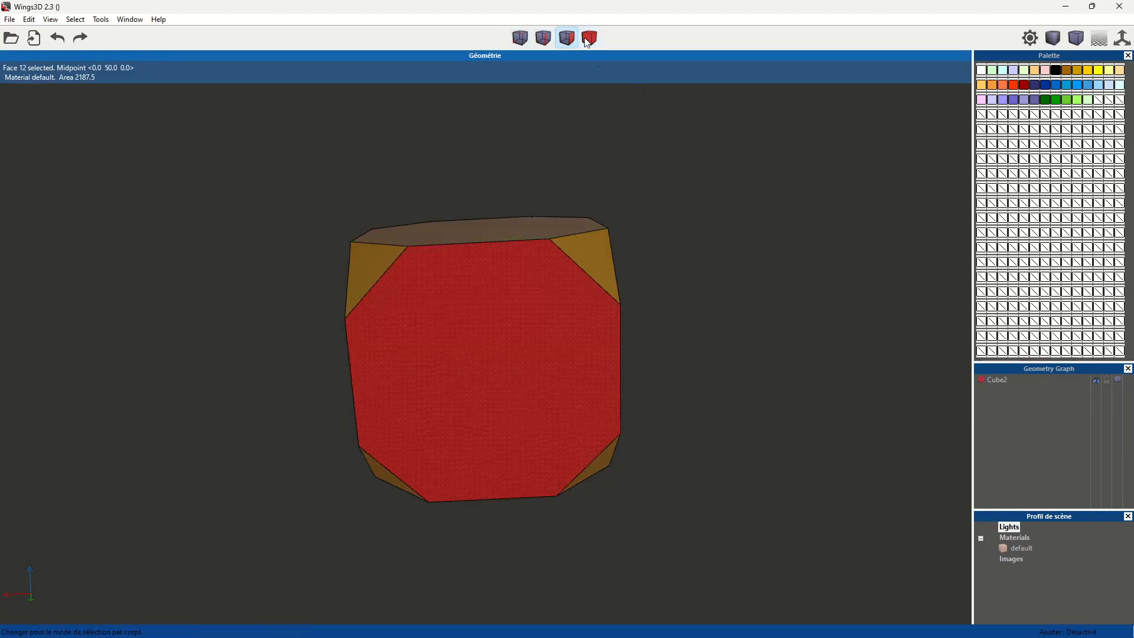
{"action": "left_click", "coordinate": [589, 38]}
{"action": "right_click", "coordinate": [507, 350]}
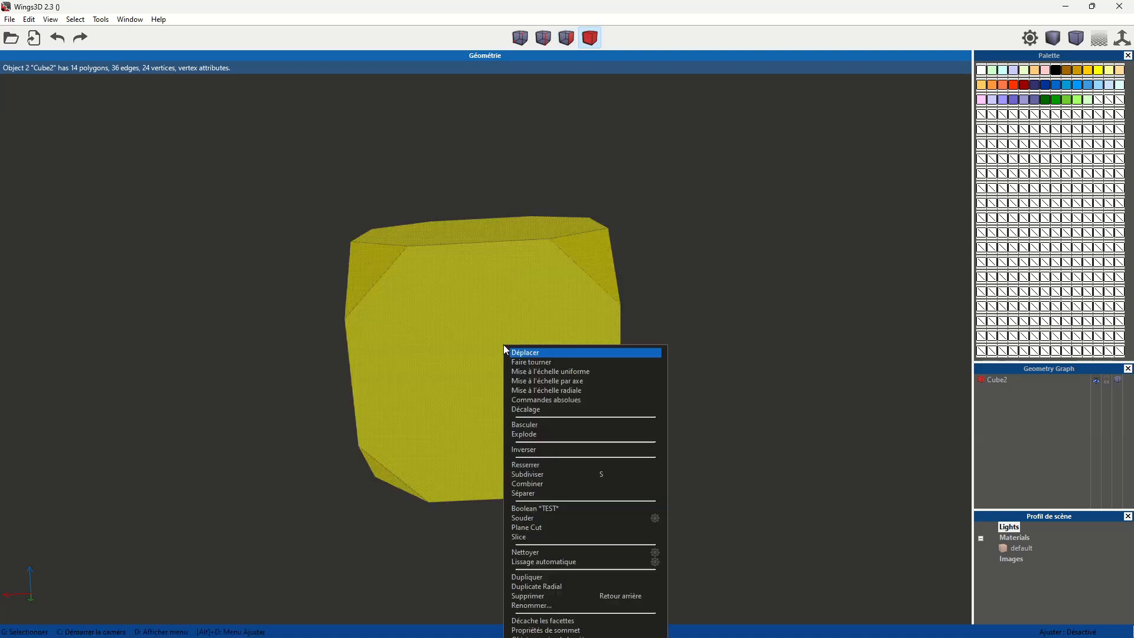
{"action": "left_click", "coordinate": [592, 632]}
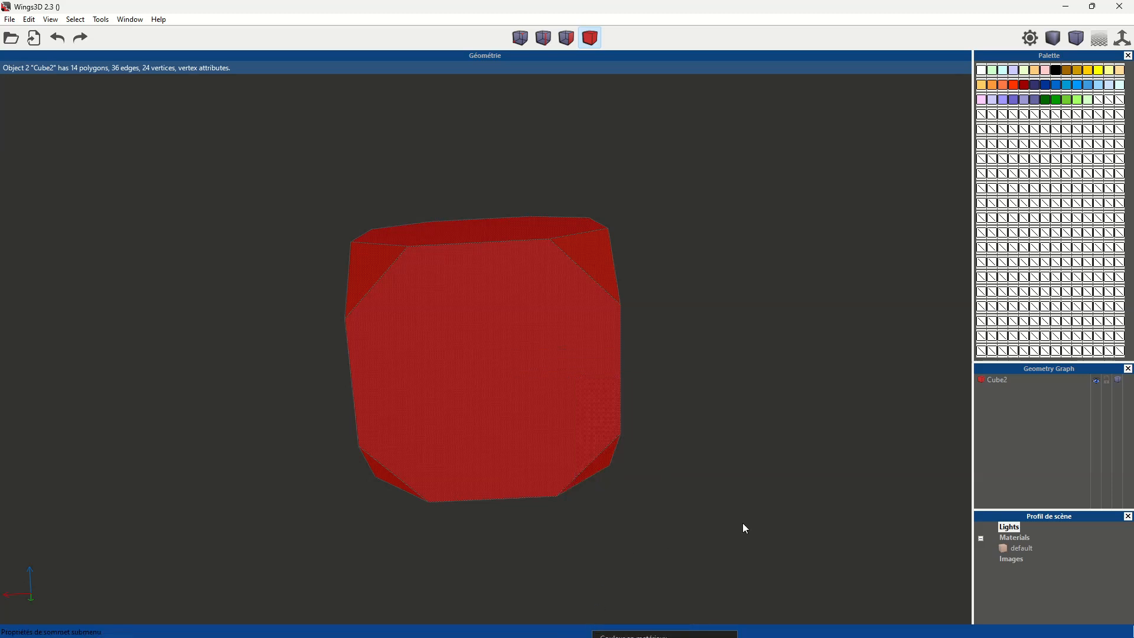
{"action": "right_click", "coordinate": [528, 259]}
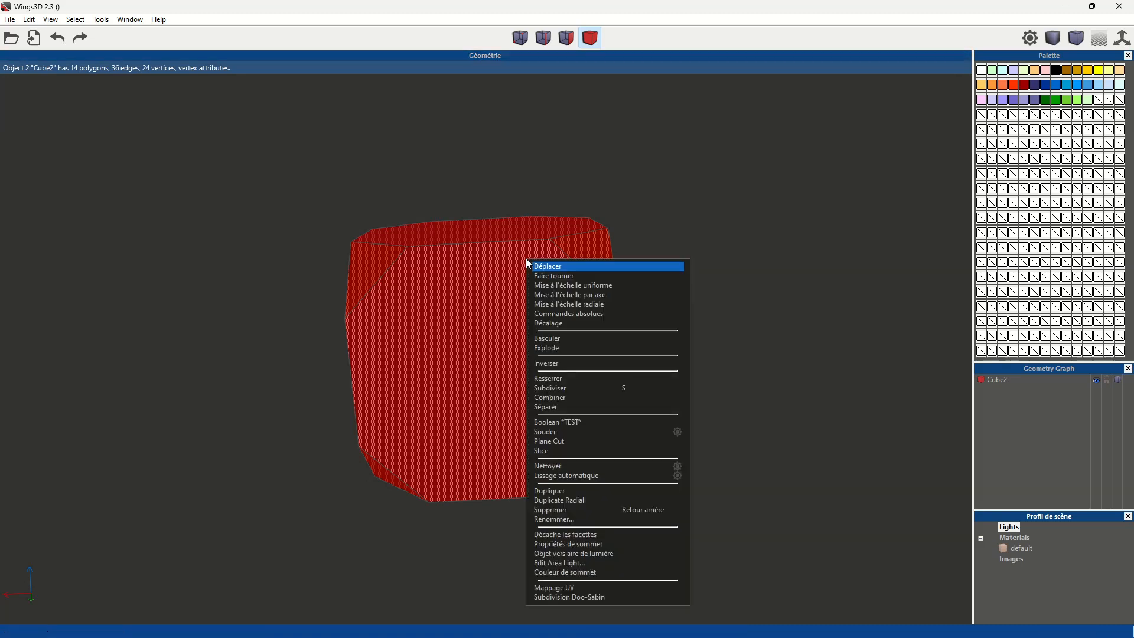
{"action": "left_click", "coordinate": [608, 543]}
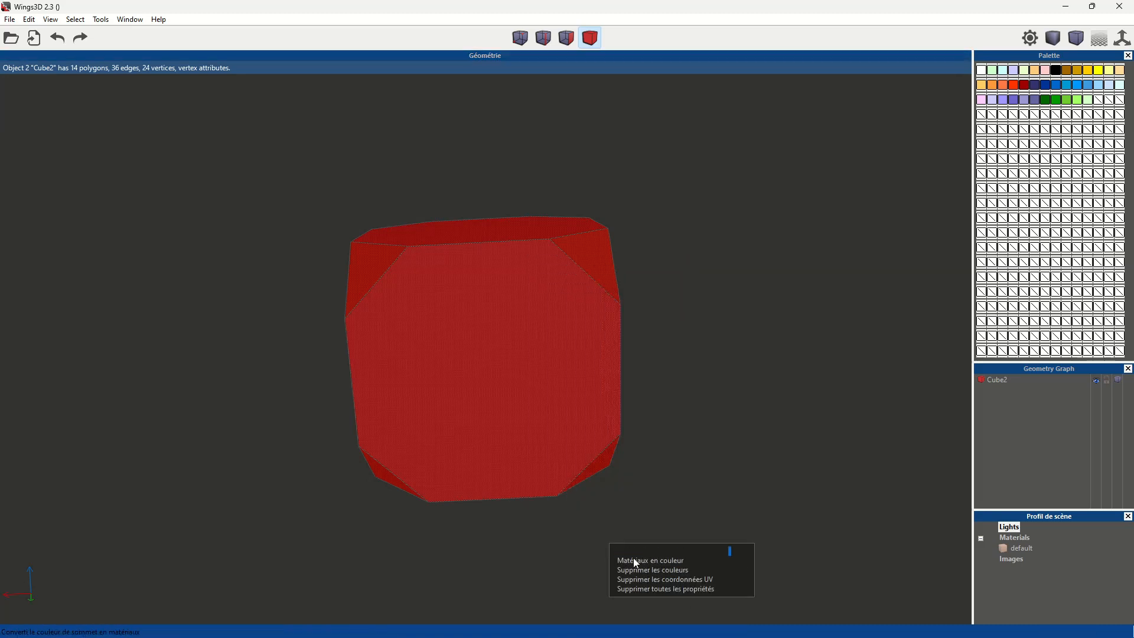
{"action": "left_click", "coordinate": [652, 553]}
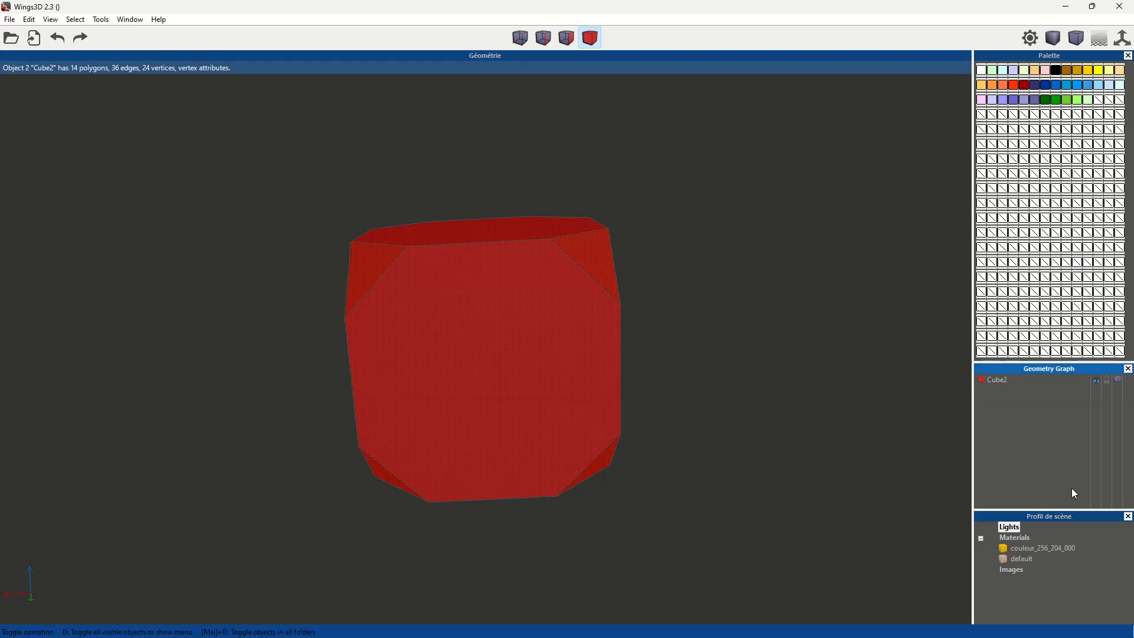
- Rename the material couleur_256_204_000 as gold
{"action": "left_click", "coordinate": [1033, 549]}
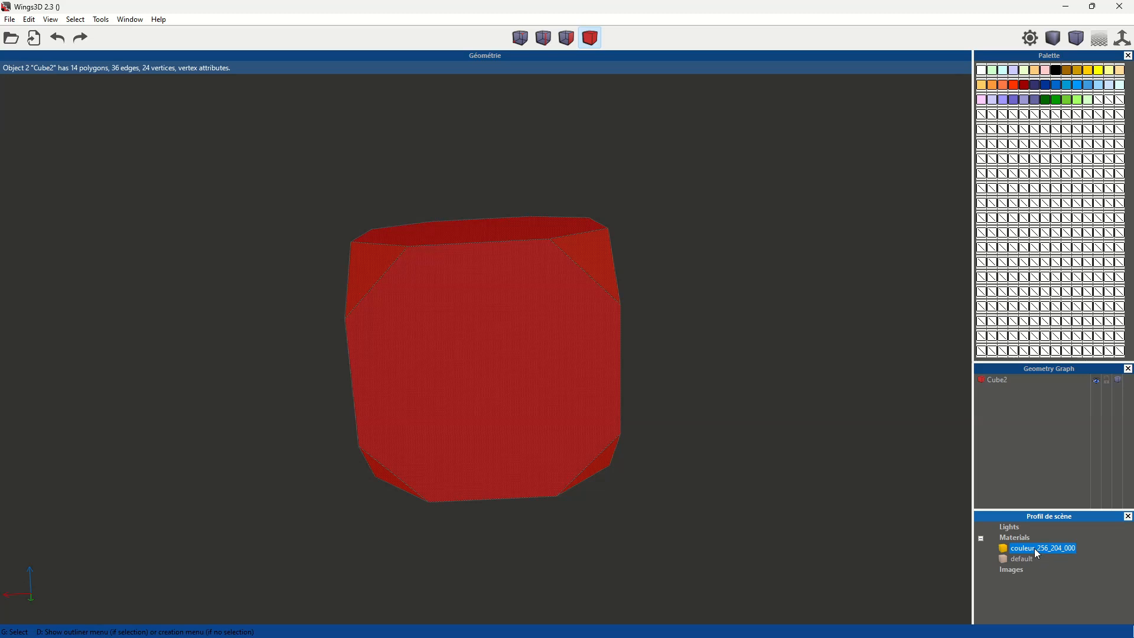
{"action": "left_click", "coordinate": [1035, 548]}
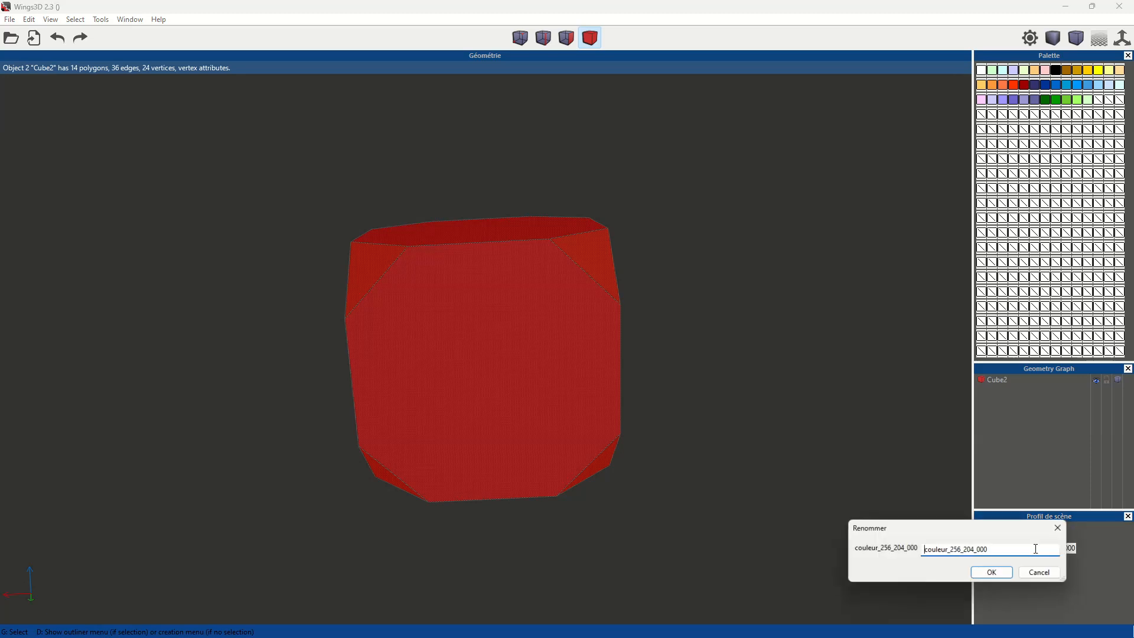
{"action": "left_click_drag", "start_coordinate": [1005, 549], "coordinate": [821, 549]}
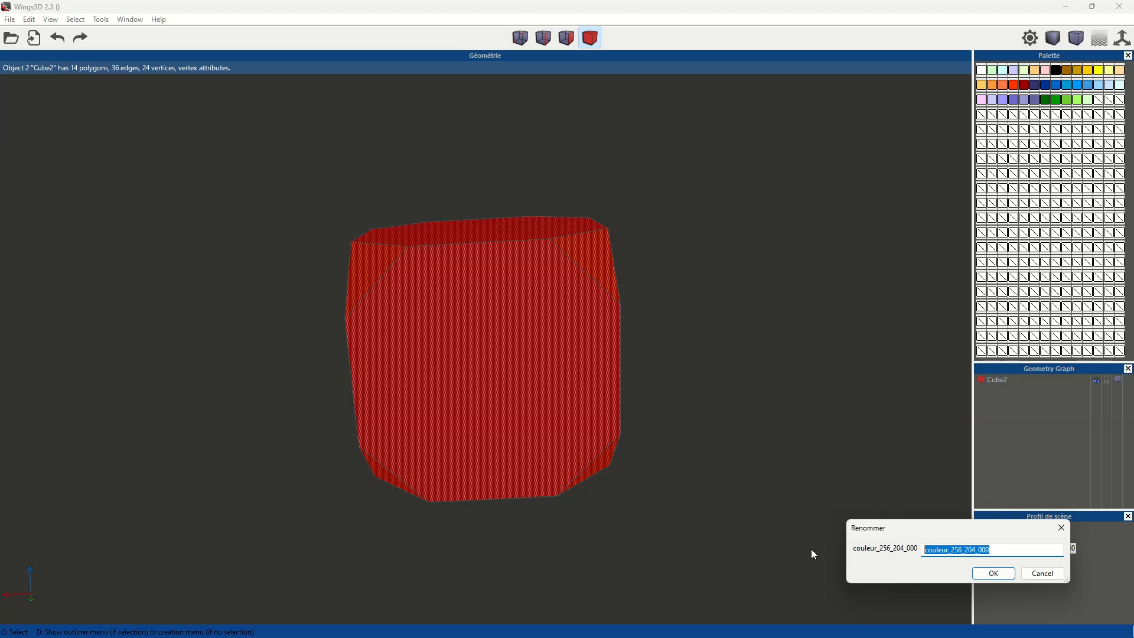
{"action": "type", "text": "gold"}
{"action": "left_click", "coordinate": [994, 573]}
- Convert the body selection to the cube's vertices and view the gold corners from another side
{"action": "middle_click_drag", "start_coordinate": [713, 299], "coordinate": [672, 295]}
{"action": "key", "text": "v"}
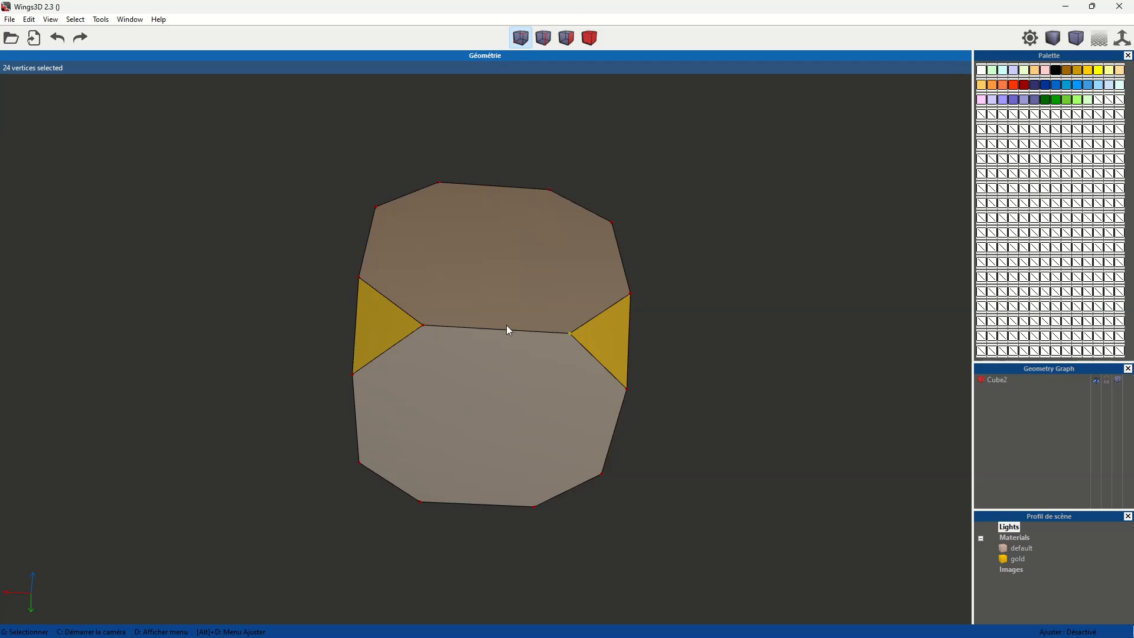
{"action": "middle_click", "coordinate": [616, 277]}
{"action": "left_click", "coordinate": [617, 277]}
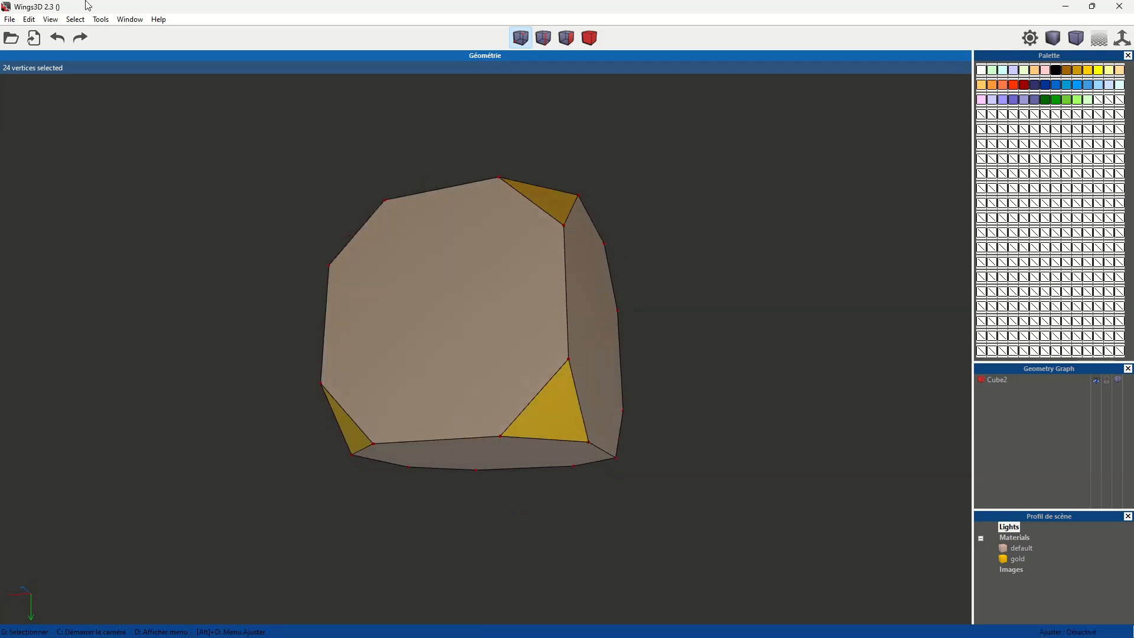
- Save the project as cubeBiseaute in the demo folder
{"action": "left_click", "coordinate": [10, 20]}
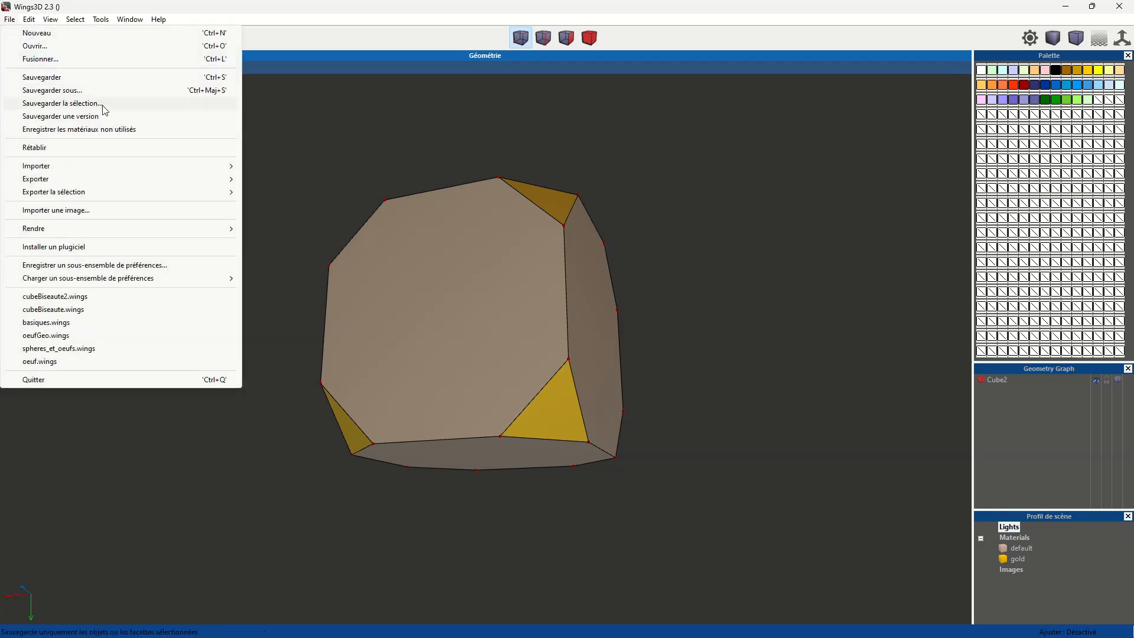
{"action": "left_click", "coordinate": [111, 78]}
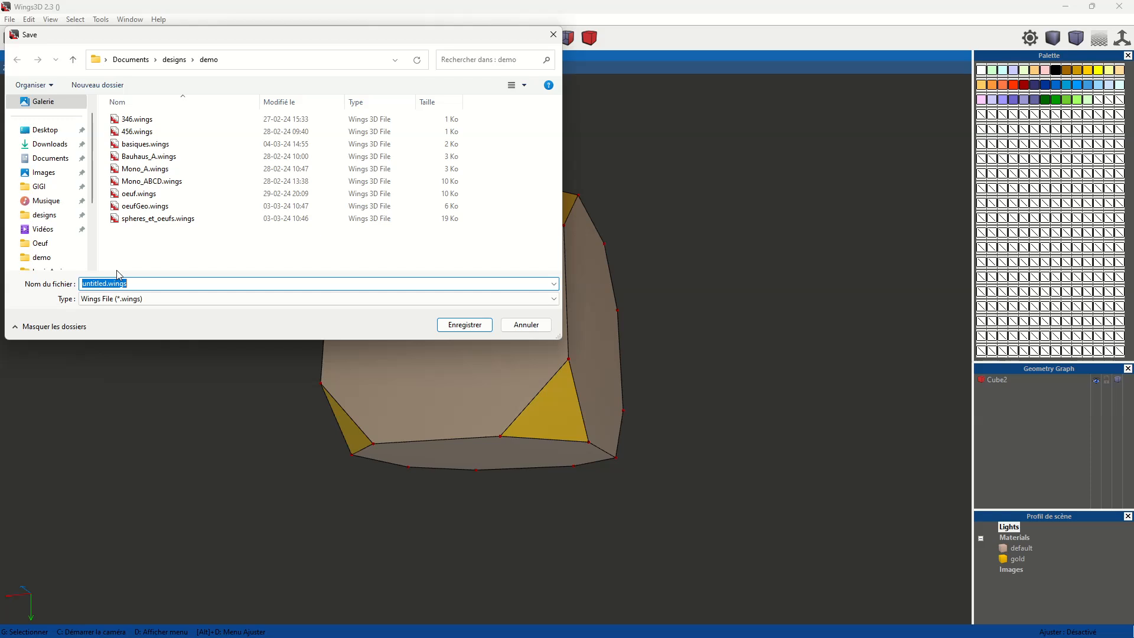
{"action": "type", "text": "cubeBiseaute"}
{"action": "left_click", "coordinate": [459, 325]}
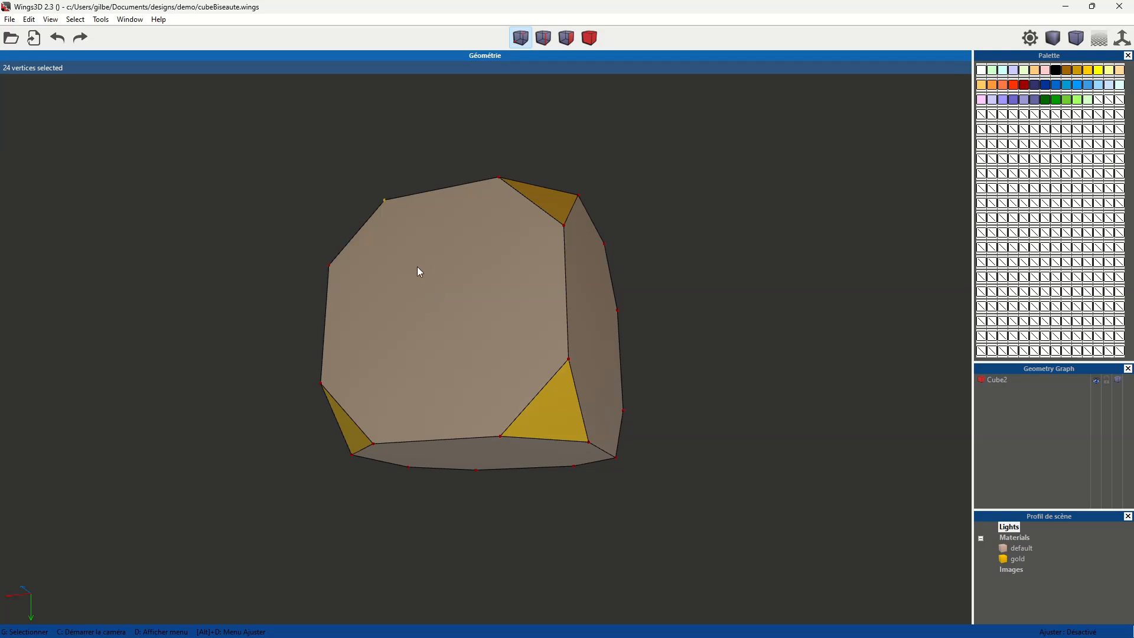
- Export the model to the demo folder as cubeBiseaute.obj, with one group per material, triangulation and an export scale of 1.0
{"action": "left_click", "coordinate": [11, 20]}
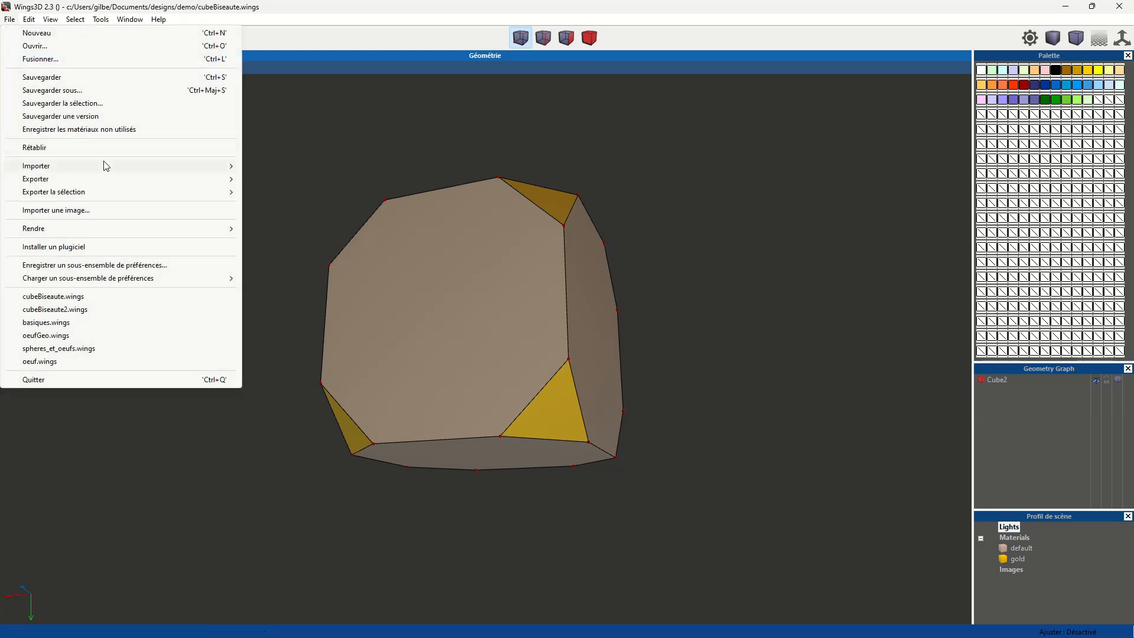
{"action": "mouse_move", "coordinate": [108, 182]}
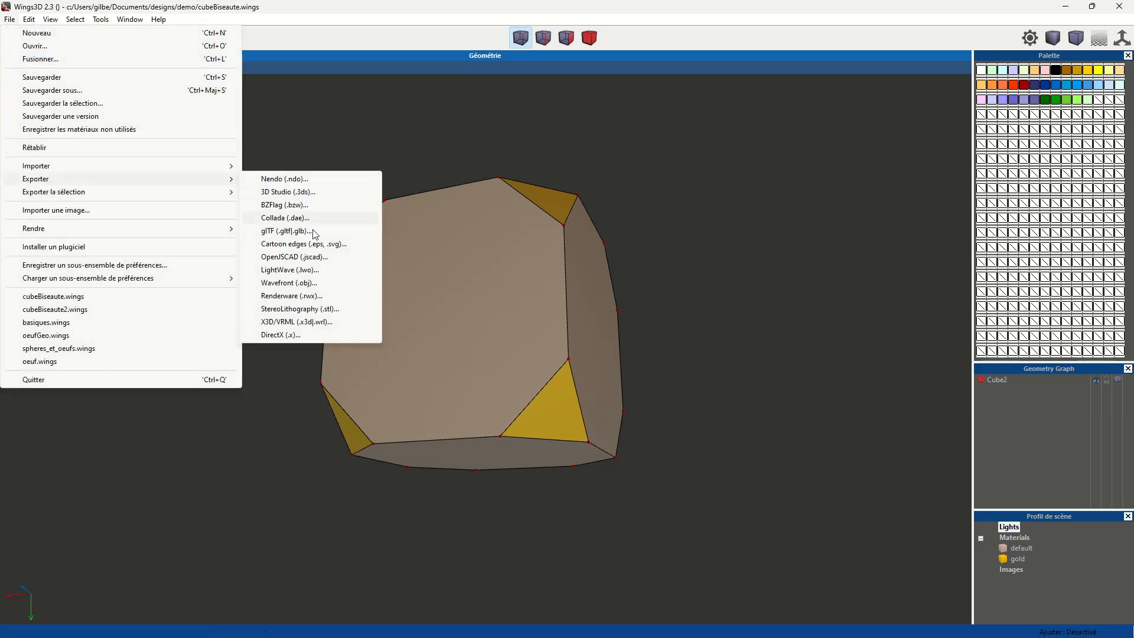
{"action": "left_click", "coordinate": [339, 286]}
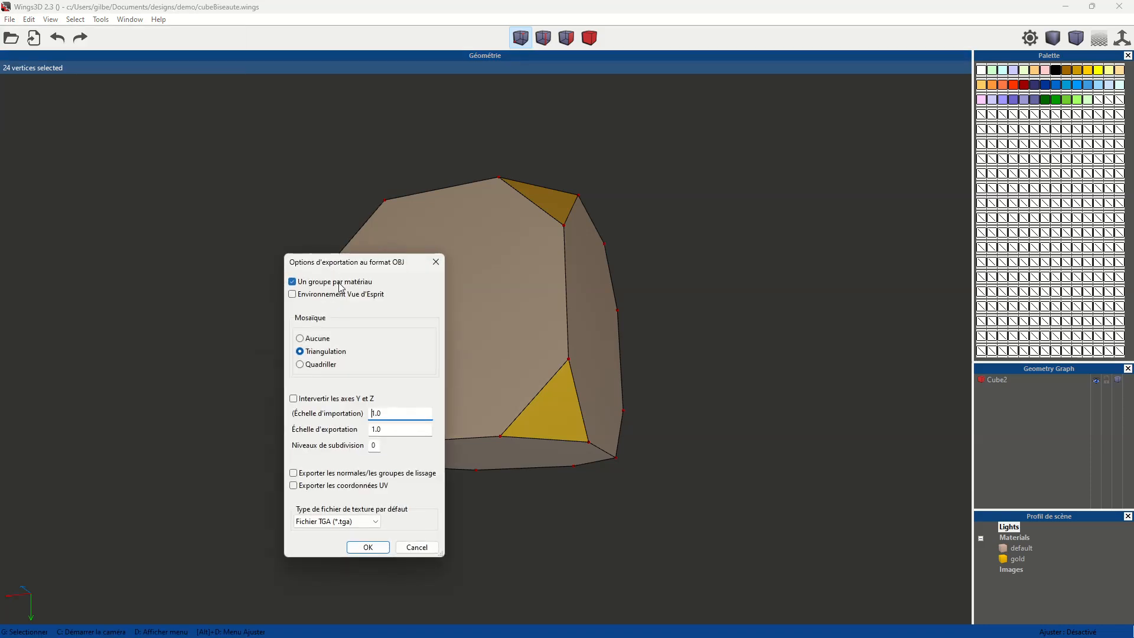
{"action": "left_click", "coordinate": [368, 547]}
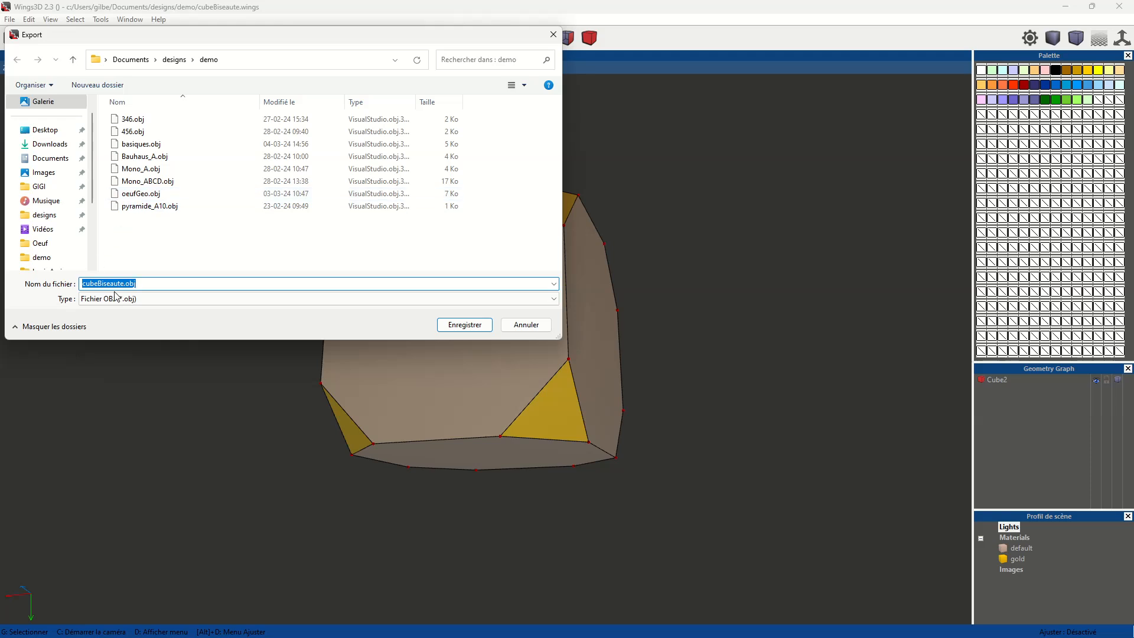
{"action": "left_click", "coordinate": [464, 325]}
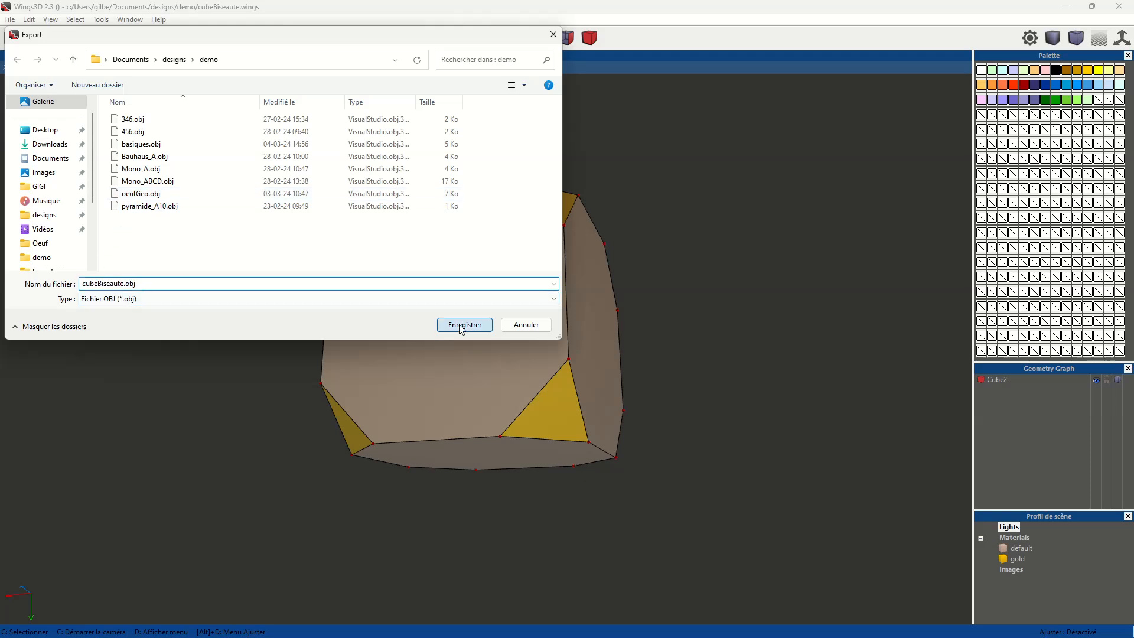
- Close Wings 3D and launch the Deplieur application from the desktop
{"action": "left_click", "coordinate": [1124, 7]}
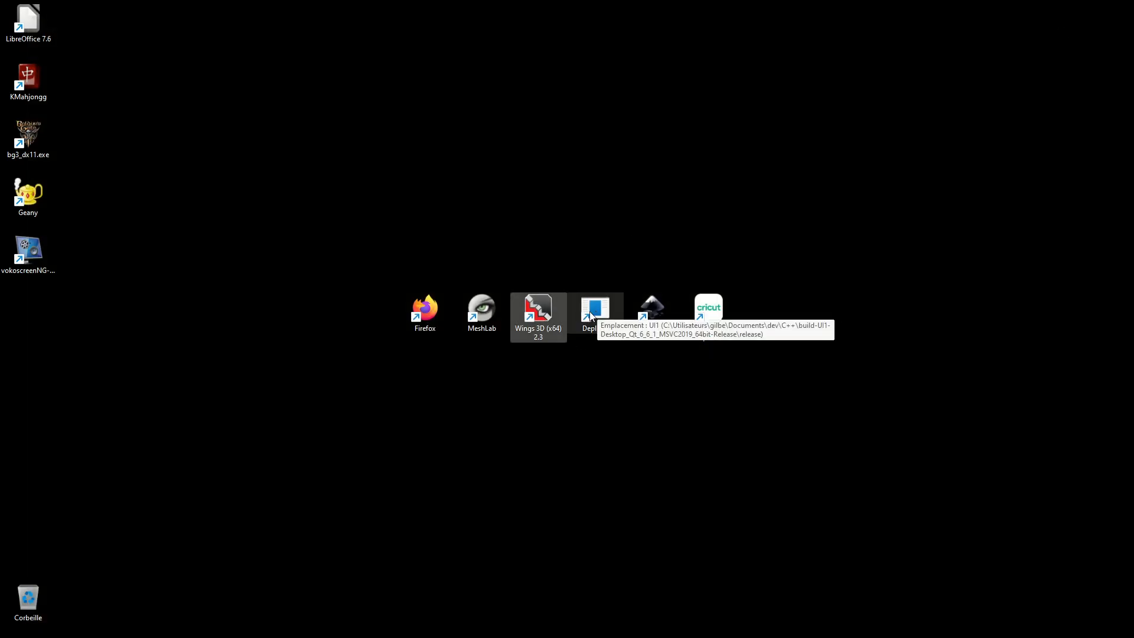
{"action": "left_click", "coordinate": [592, 316]}
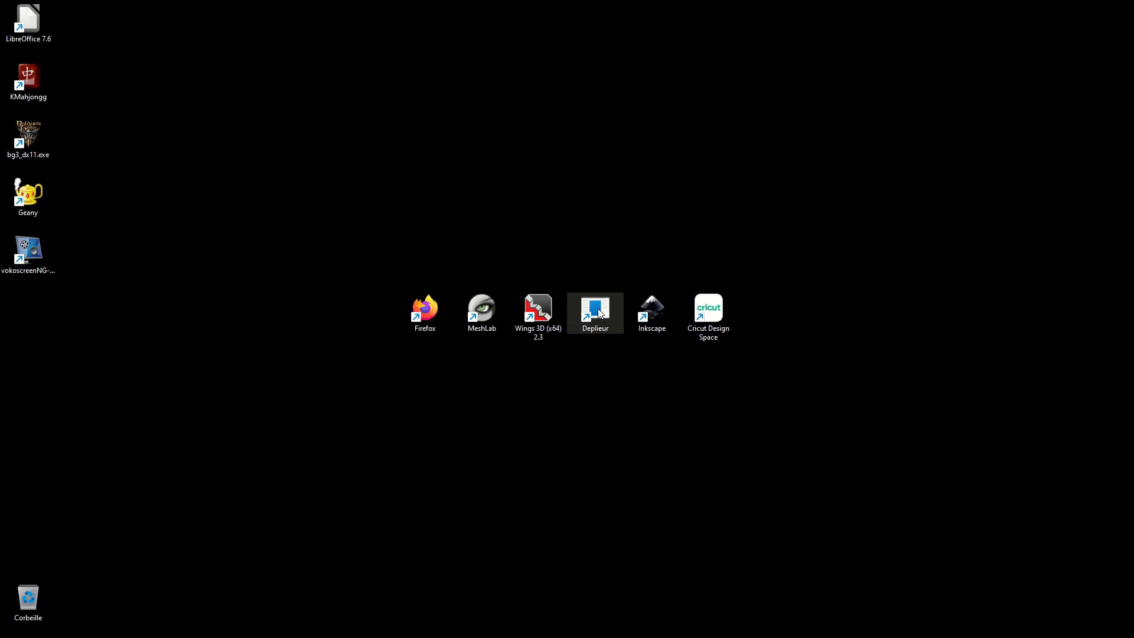
{"action": "right_click", "coordinate": [595, 309]}
{"action": "left_click", "coordinate": [624, 315]}
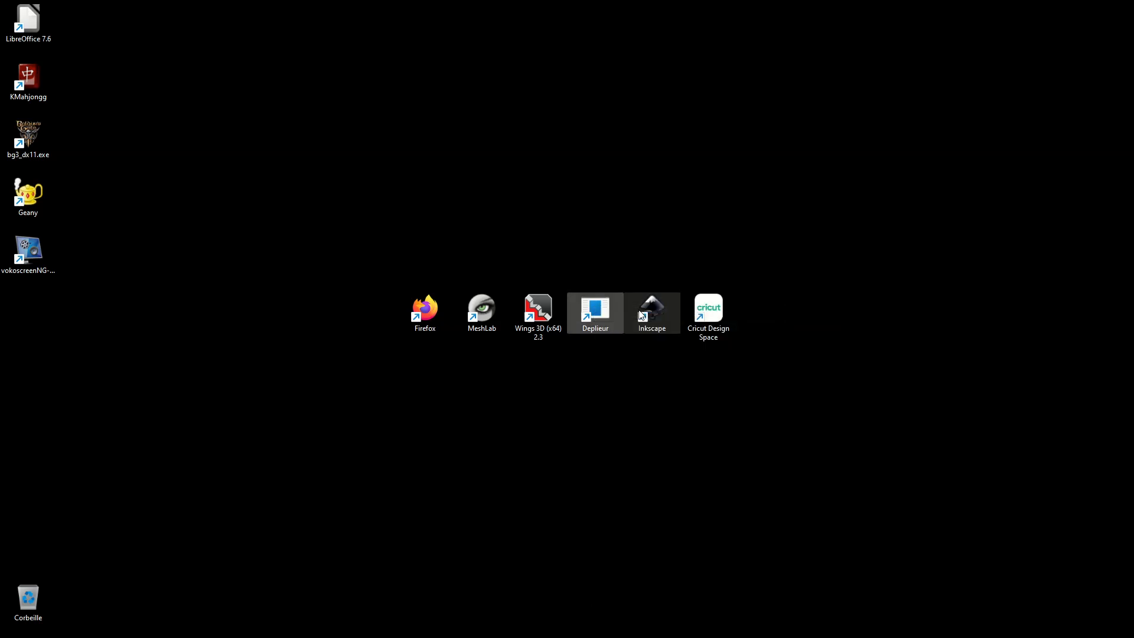
{"action": "double_click", "coordinate": [422, 133]}
- Begin loading a 3D model with the A4 21 x 29.7 cm page format and a scale of 1
{"action": "left_click", "coordinate": [16, 22]}
{"action": "left_click", "coordinate": [31, 38]}
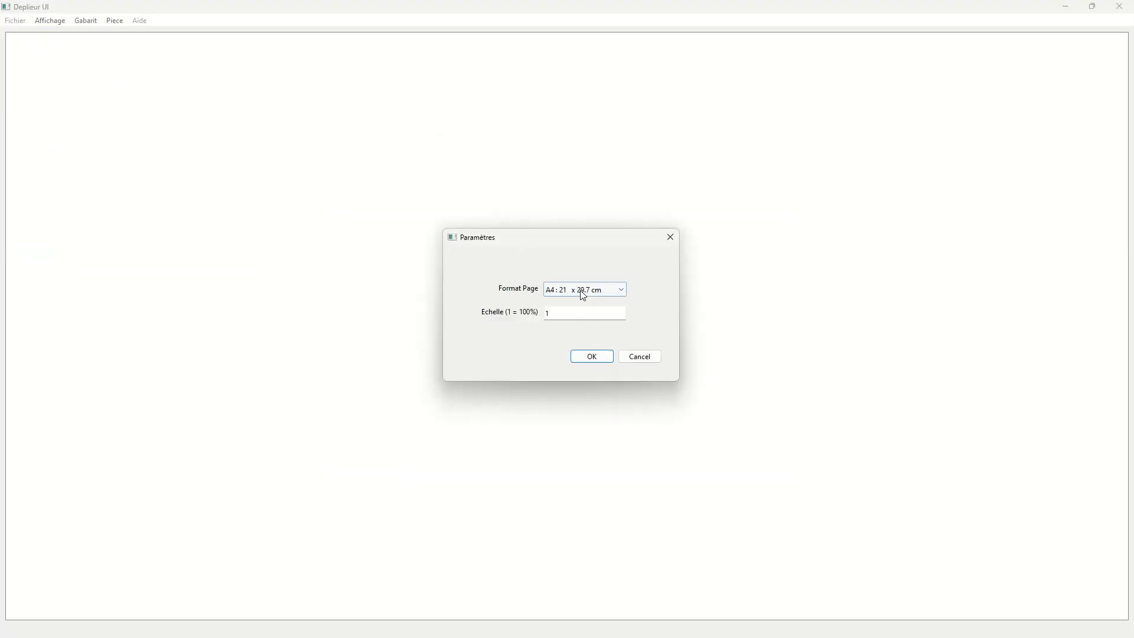
{"action": "left_click", "coordinate": [592, 356]}
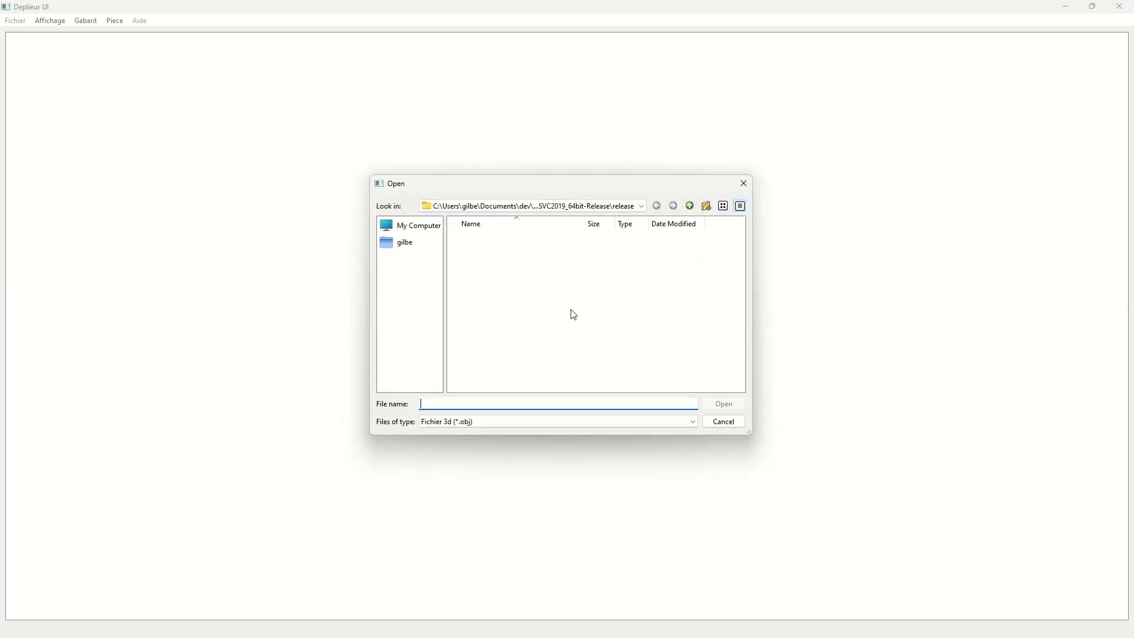
- Open cubeBiseaute.obj from the Documents\designs\demo folder to unfold it
{"action": "left_click", "coordinate": [412, 245]}
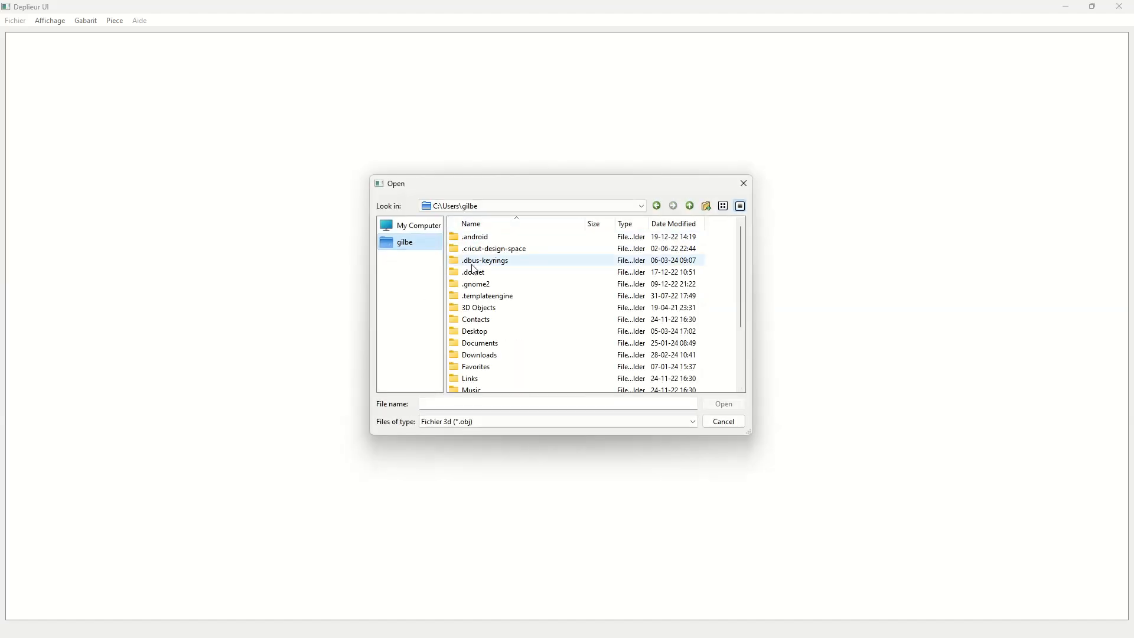
{"action": "double_click", "coordinate": [482, 342]}
{"action": "double_click", "coordinate": [485, 238]}
{"action": "scroll", "coordinate": [483, 343], "scroll_direction": "down", "scroll_amount": 3}
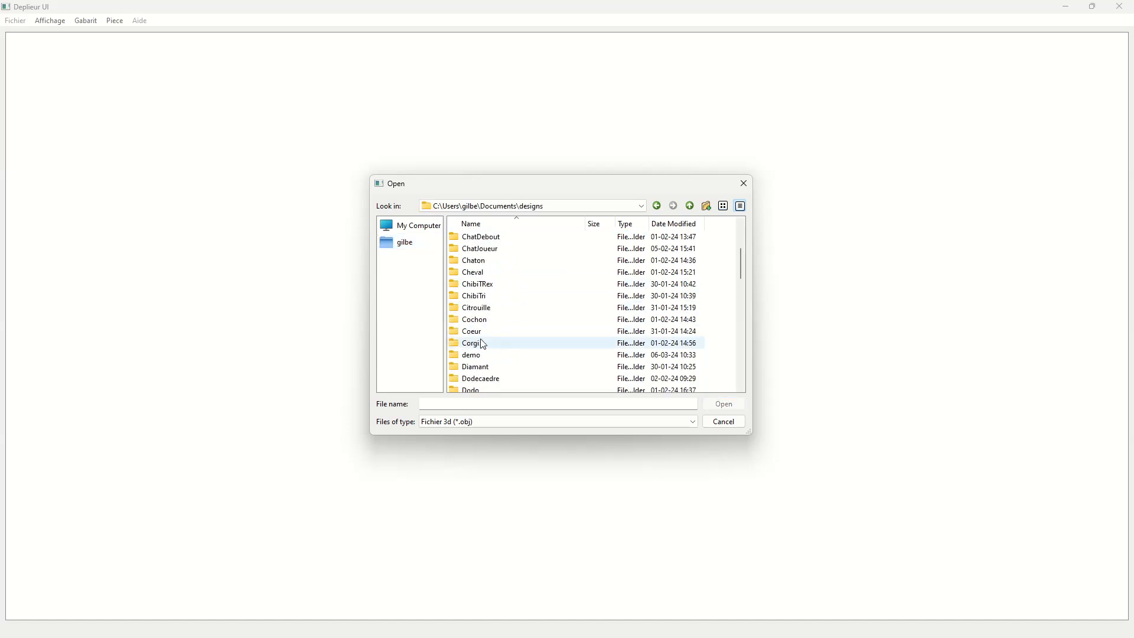
{"action": "double_click", "coordinate": [476, 354]}
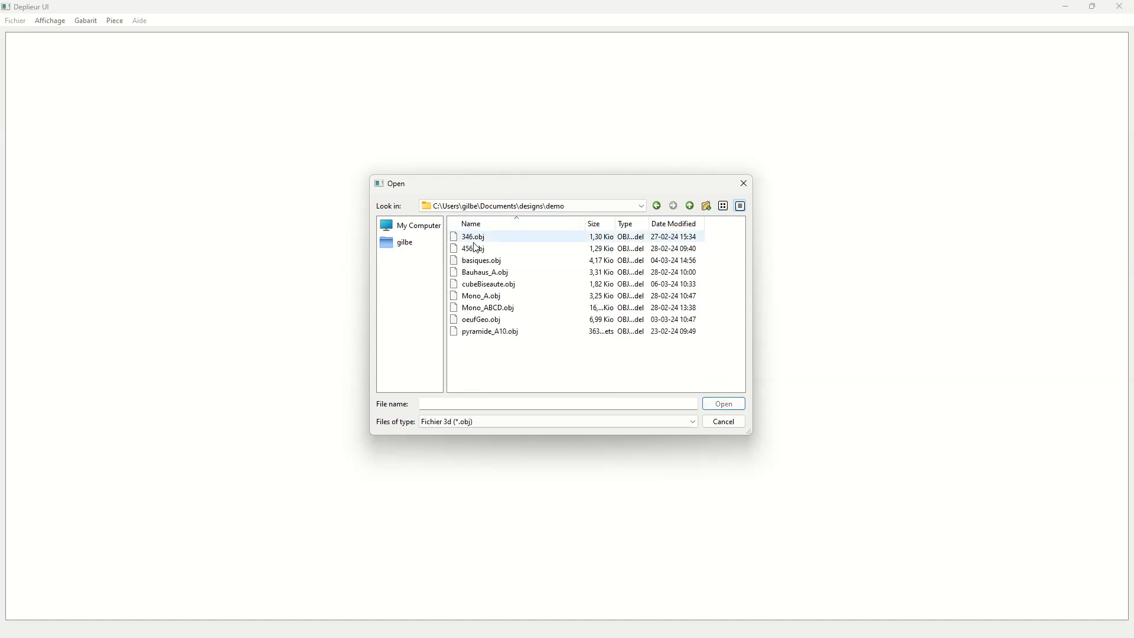
{"action": "left_click", "coordinate": [512, 286]}
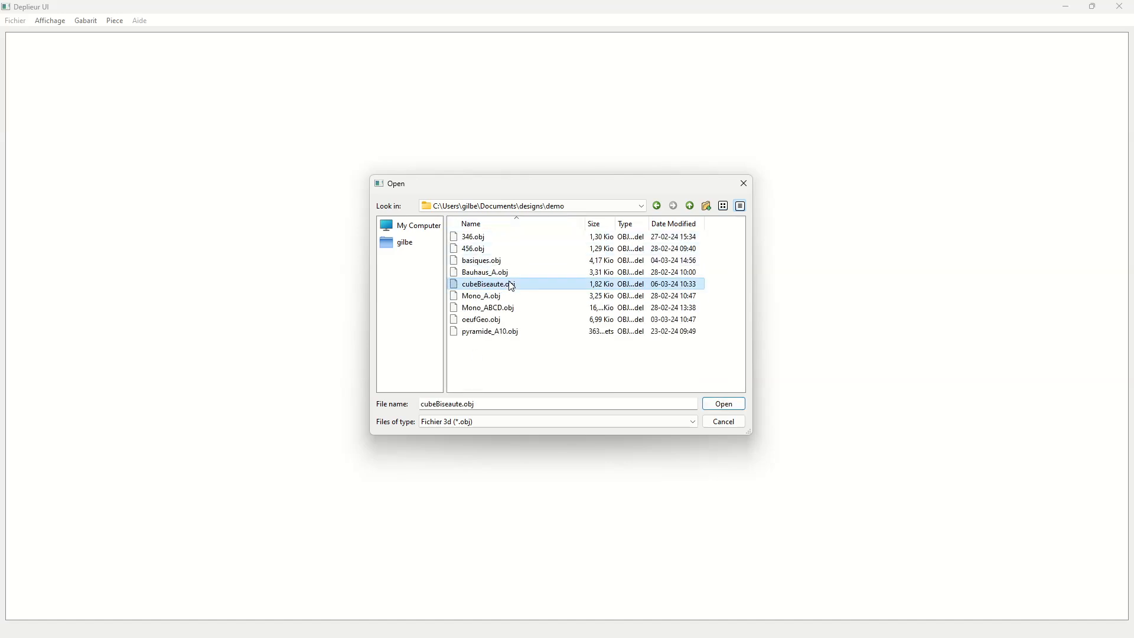
{"action": "left_click", "coordinate": [726, 406]}
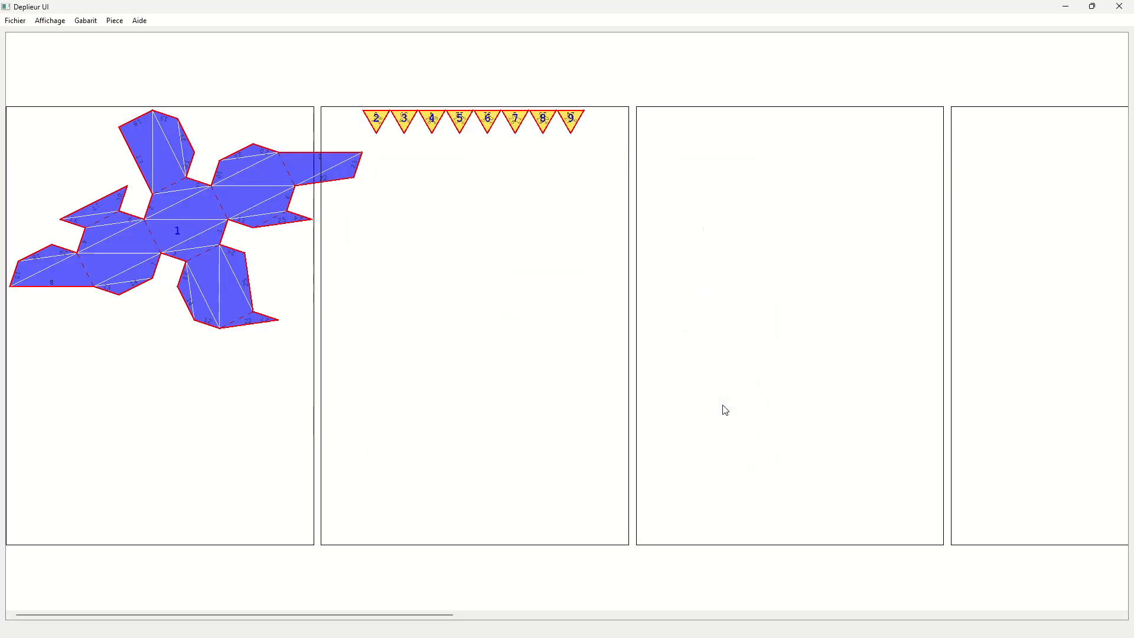
- Move the eight triangular corner pieces 2 to 9 together onto the lower part of the first page
{"action": "left_click_drag", "start_coordinate": [367, 82], "coordinate": [635, 145]}
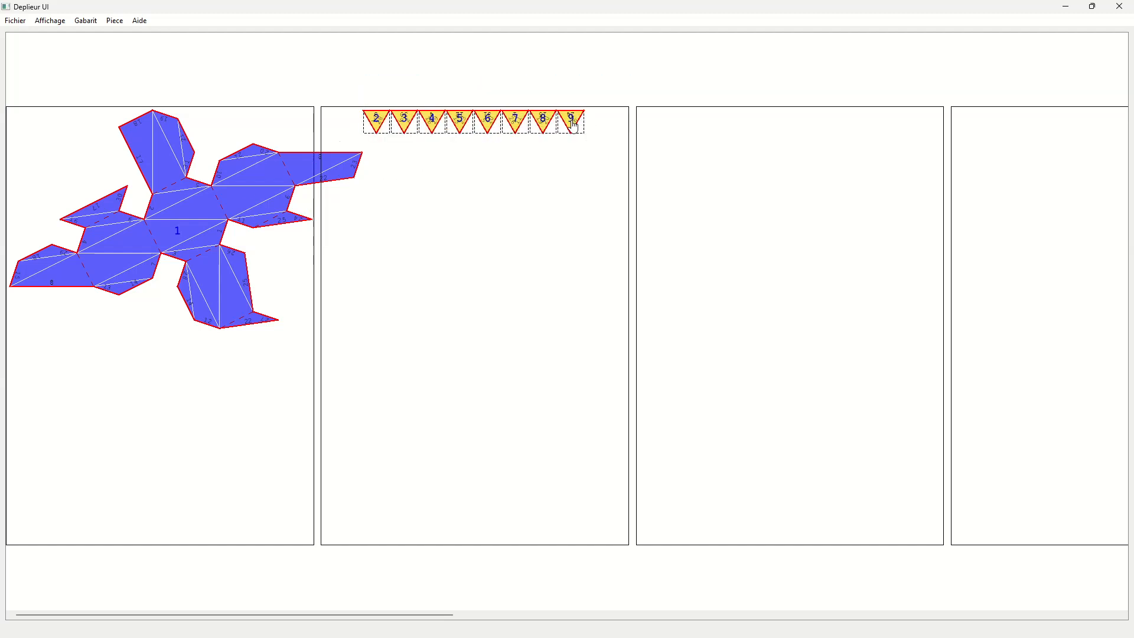
{"action": "left_click_drag", "start_coordinate": [573, 126], "coordinate": [248, 499]}
- Detach the half-face of piece 1 that overhangs the second page and rejoin it to the matching half-face along edge 10
{"action": "left_click", "coordinate": [201, 210]}
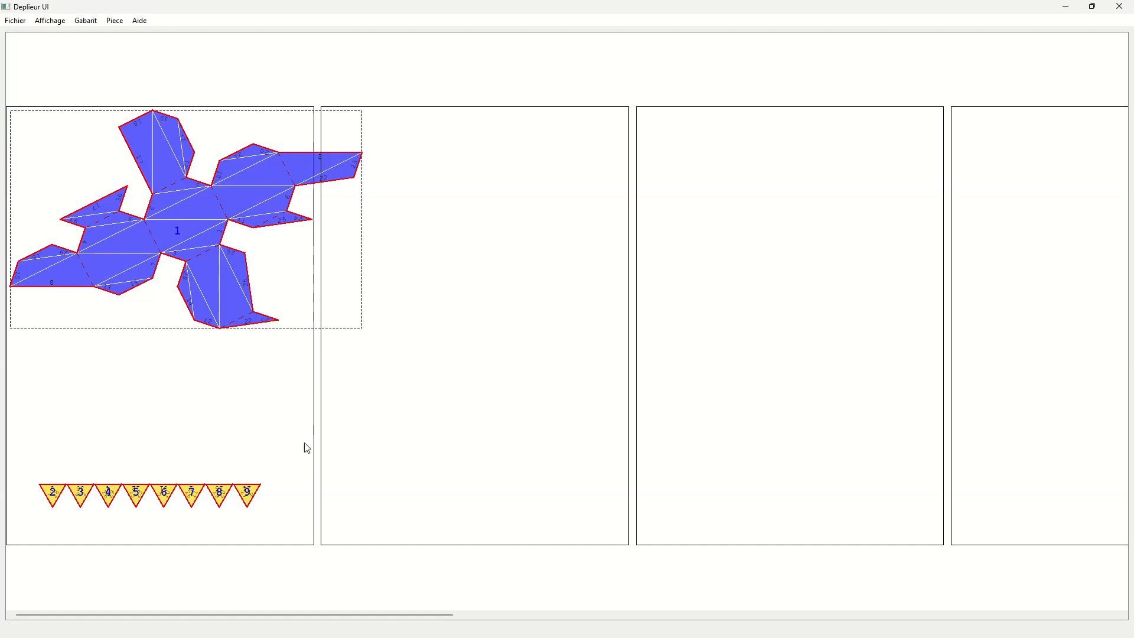
{"action": "scroll", "coordinate": [305, 443], "scroll_direction": "up", "scroll_amount": 2}
{"action": "left_click_drag", "start_coordinate": [460, 615], "coordinate": [21, 632]}
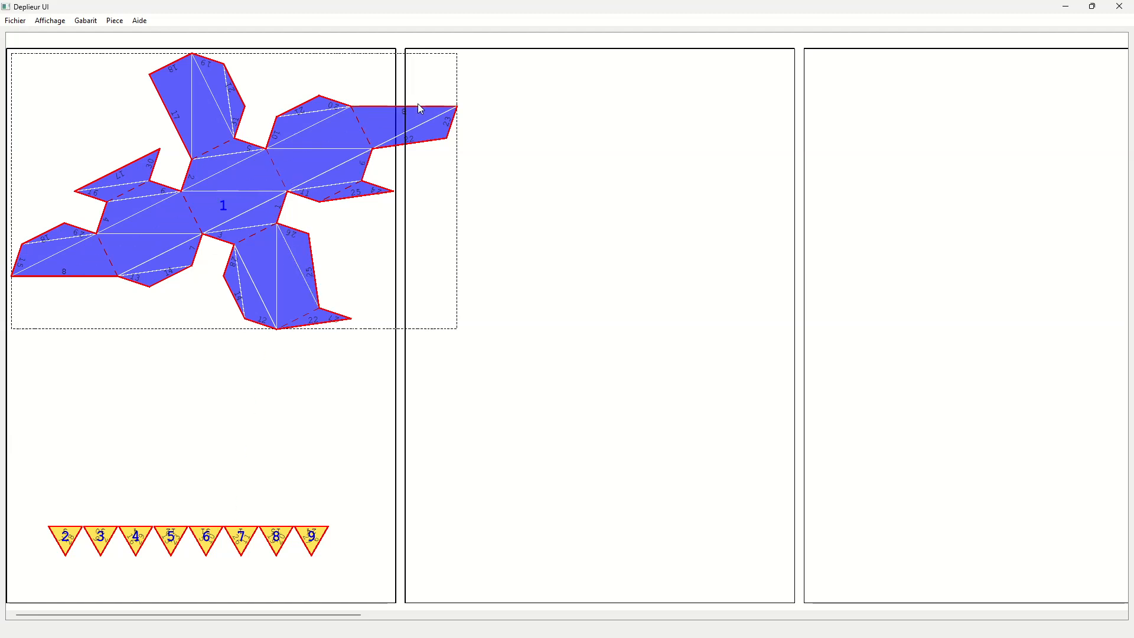
{"action": "left_click", "coordinate": [362, 126]}
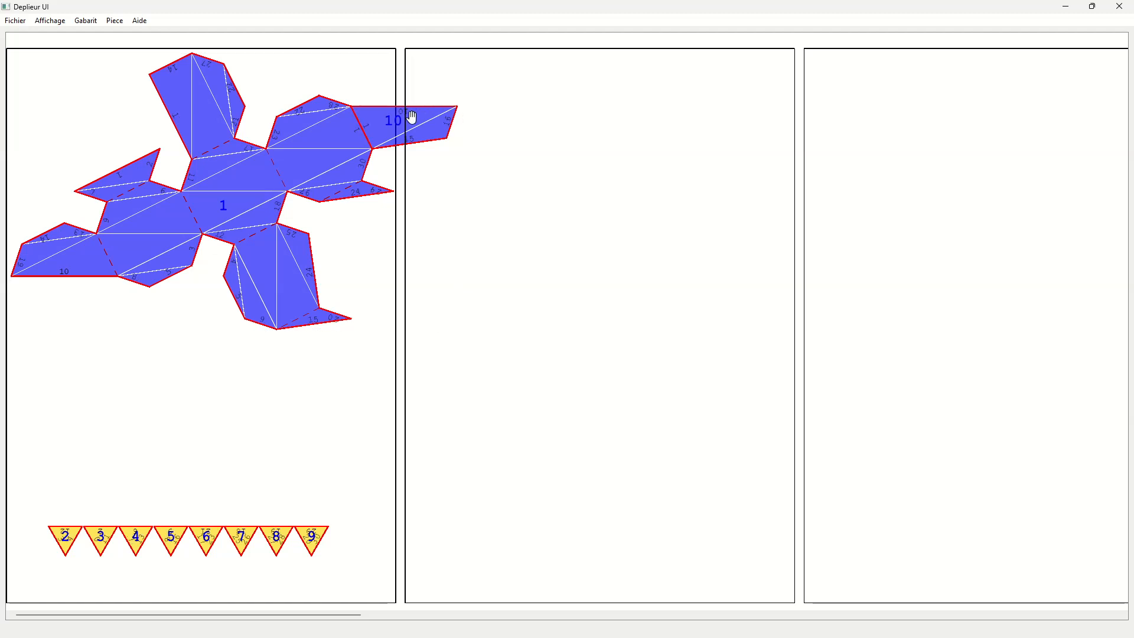
{"action": "left_click_drag", "start_coordinate": [415, 127], "coordinate": [63, 334]}
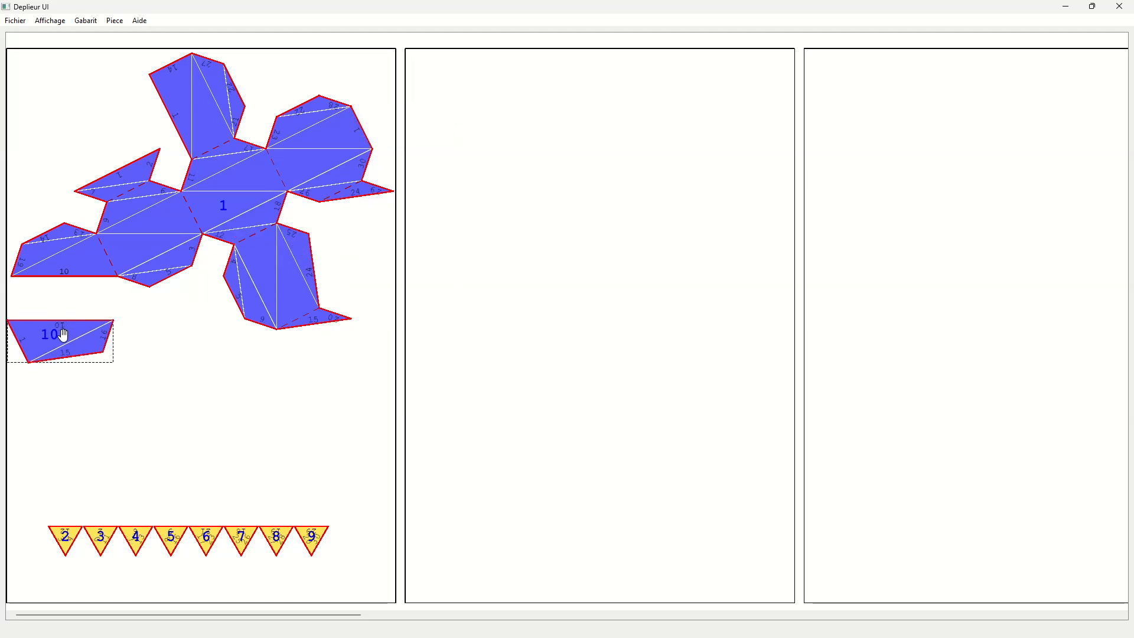
{"action": "left_click", "coordinate": [83, 276]}
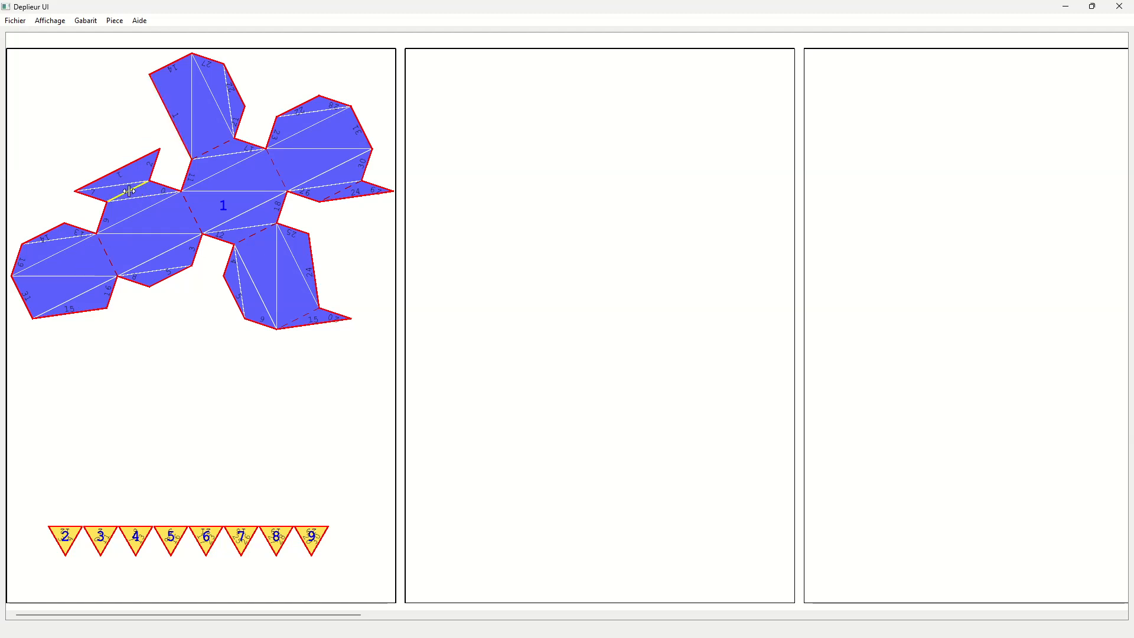
- Rotate piece 1 until its column of faces stands vertical and position it fully within the first page
{"action": "left_click_drag", "start_coordinate": [246, 180], "coordinate": [263, 192]}
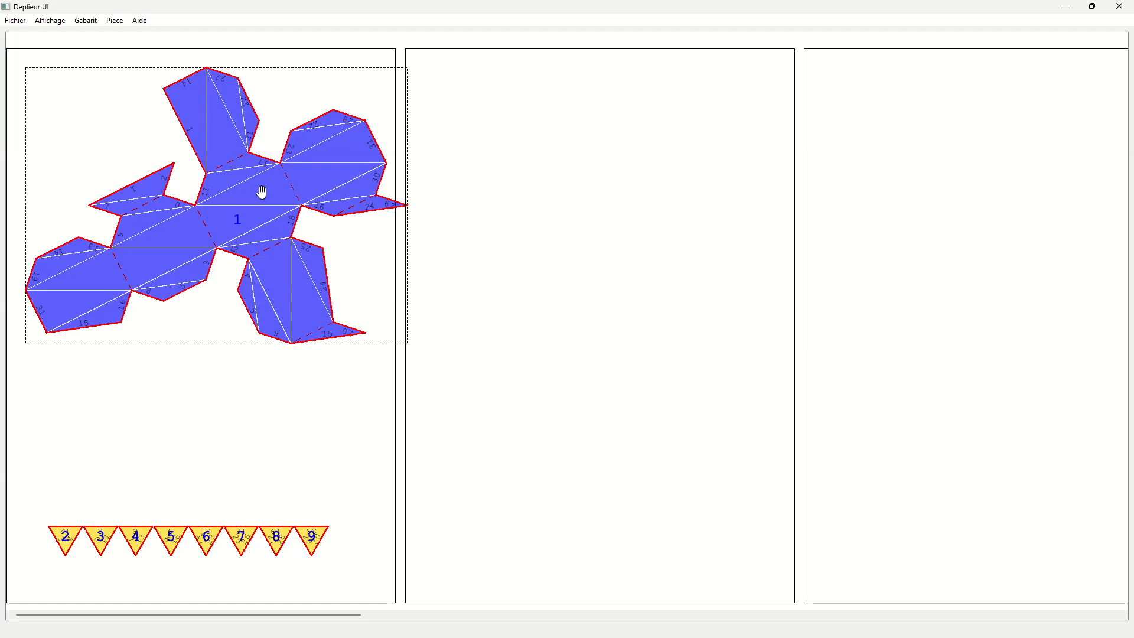
{"action": "scroll", "coordinate": [262, 193], "scroll_direction": "down", "scroll_amount": 4}
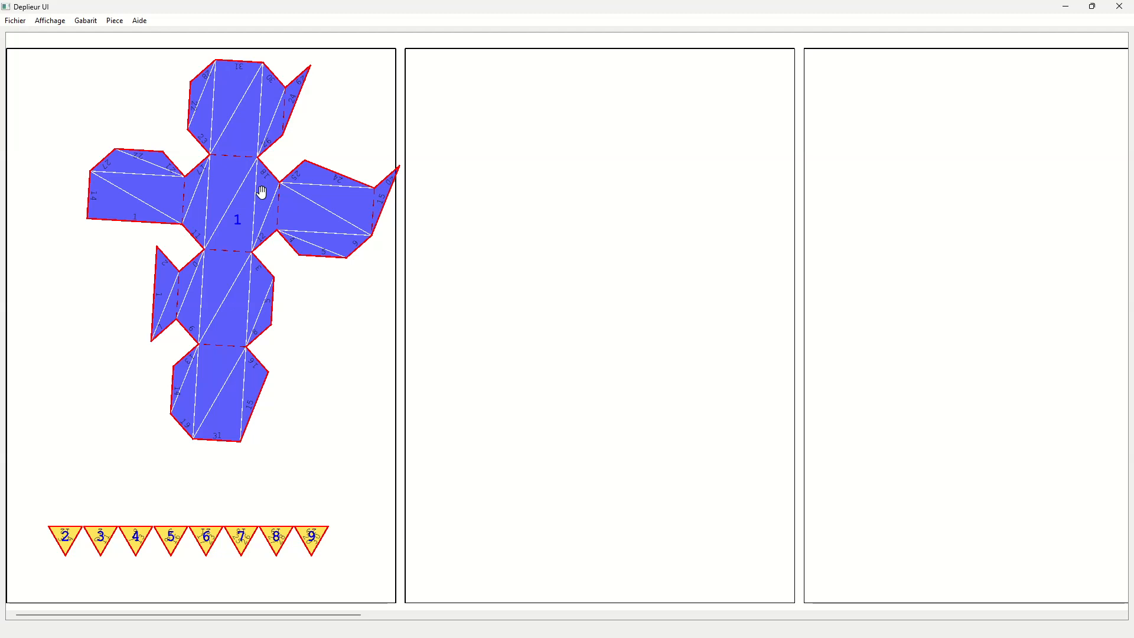
{"action": "scroll", "coordinate": [261, 193], "scroll_direction": "down", "scroll_amount": 2}
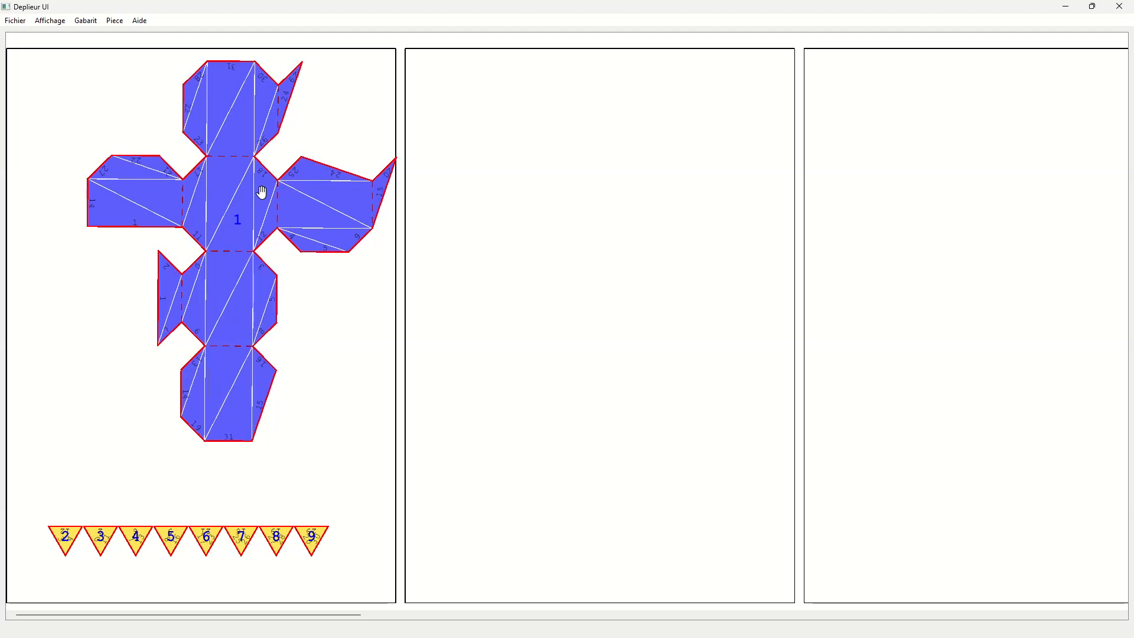
{"action": "left_click_drag", "start_coordinate": [214, 139], "coordinate": [188, 131]}
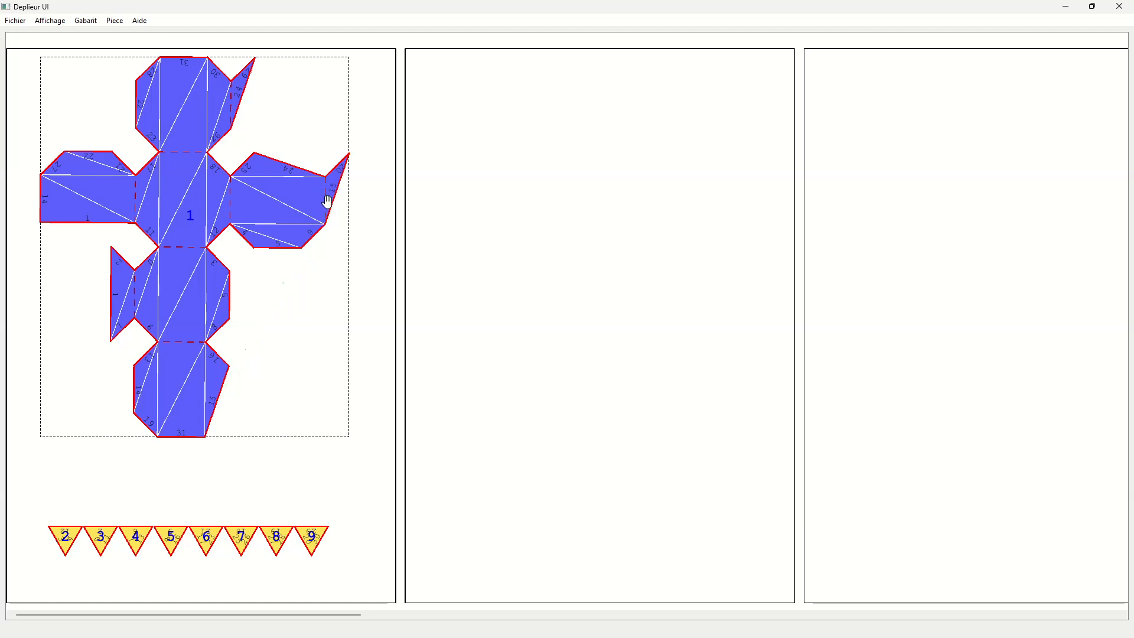
- Detach the triangular flap from the outer side of the right arm and rejoin it to edge 15 of the lowest face
{"action": "scroll", "coordinate": [302, 160], "scroll_direction": "up", "scroll_amount": 2}
{"action": "scroll", "coordinate": [301, 159], "scroll_direction": "up", "scroll_amount": 1}
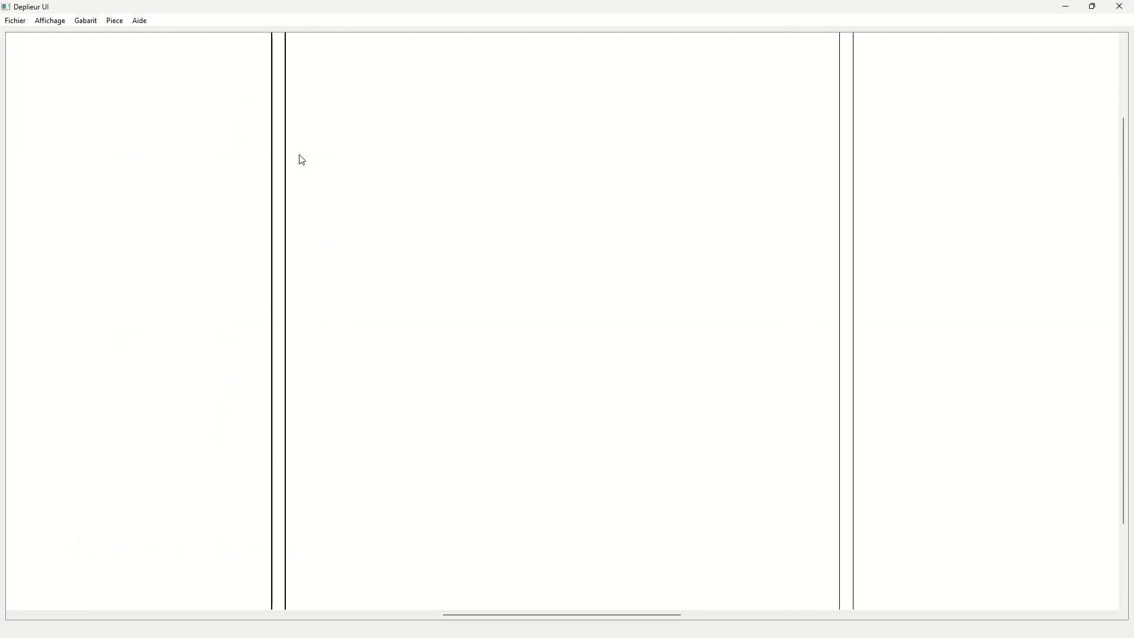
{"action": "left_click_drag", "start_coordinate": [623, 616], "coordinate": [152, 602]}
{"action": "scroll", "coordinate": [331, 420], "scroll_direction": "up", "scroll_amount": 2}
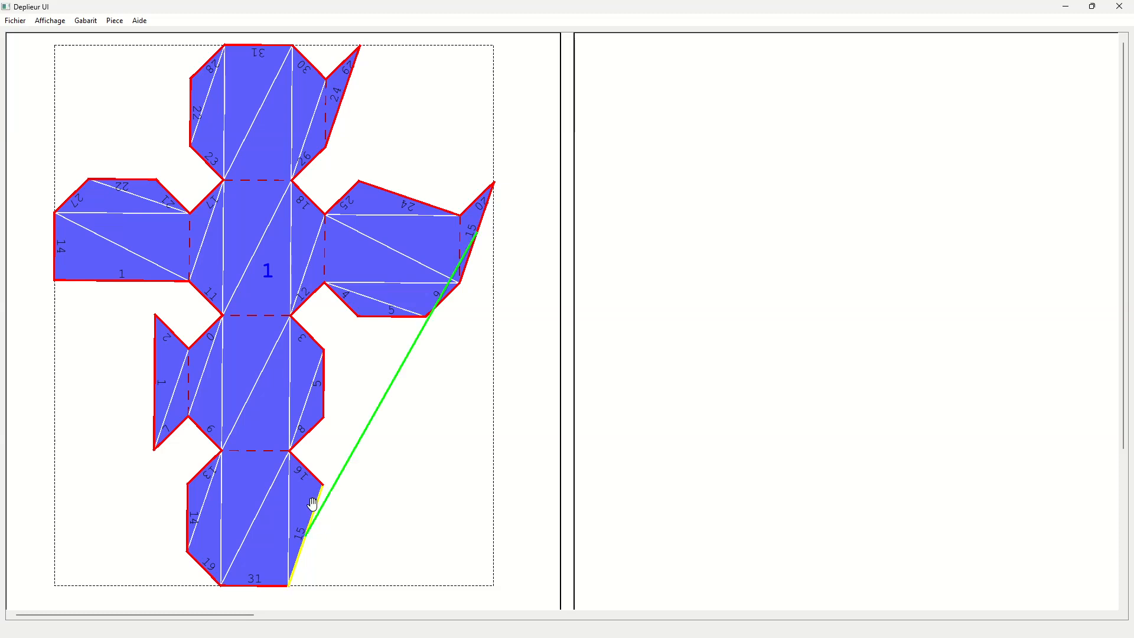
{"action": "left_click", "coordinate": [461, 250]}
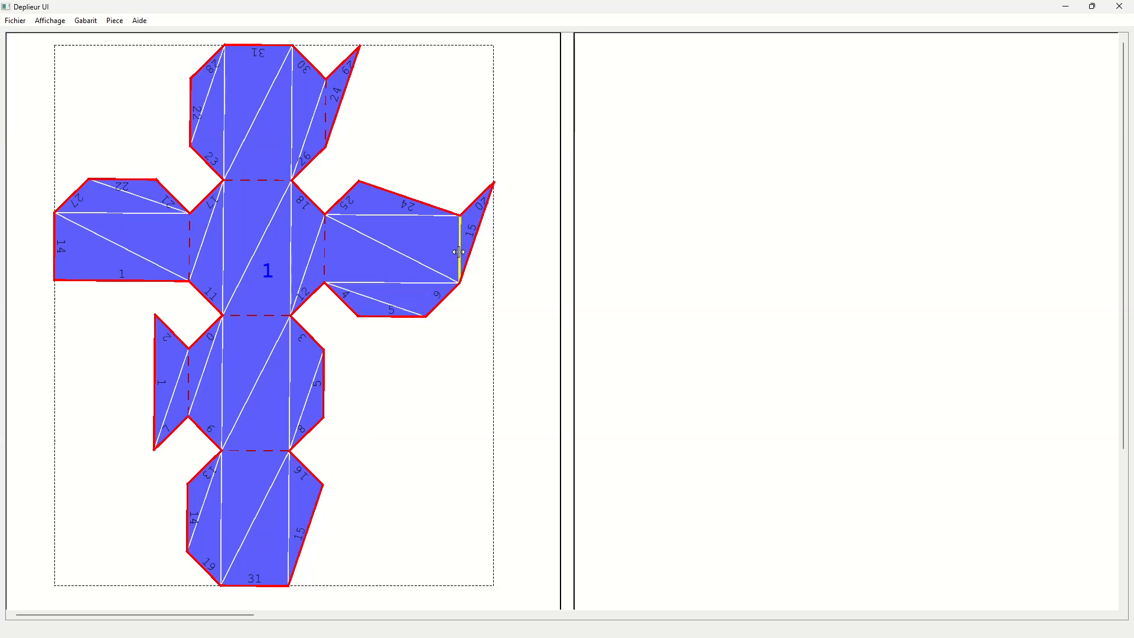
{"action": "left_click", "coordinate": [311, 522]}
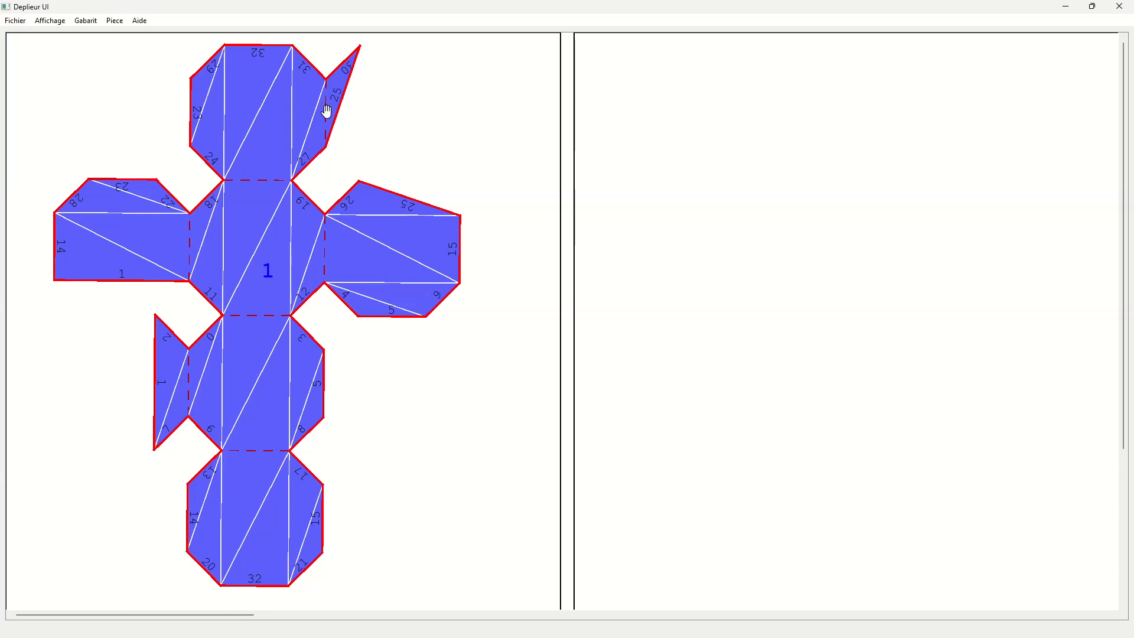
- Transfer the top face's triangular flap to the right arm, and the flap below the left arm to that arm's edge 1
{"action": "left_click", "coordinate": [327, 111]}
{"action": "left_click", "coordinate": [400, 194]}
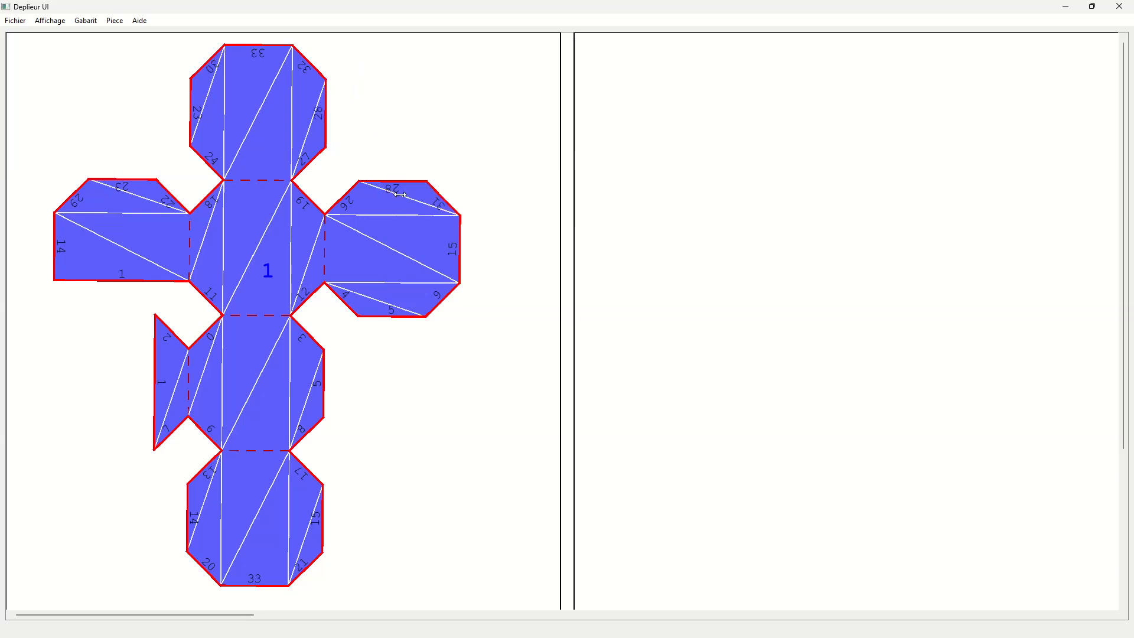
{"action": "left_click", "coordinate": [188, 365]}
{"action": "left_click", "coordinate": [152, 277]}
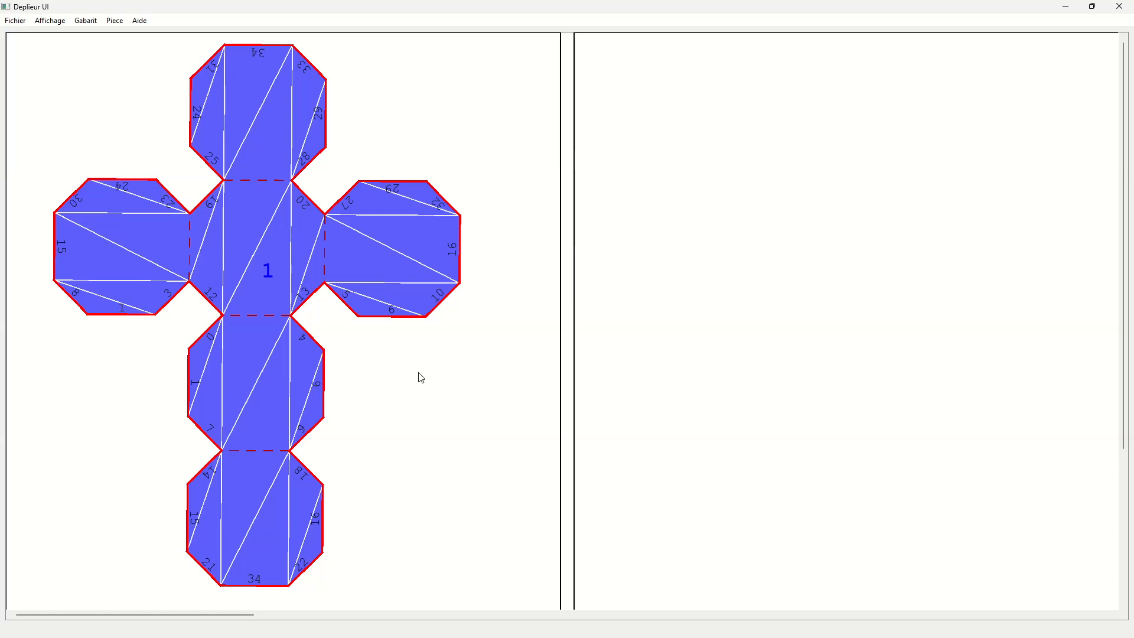
- Move the eight triangular corner pieces together up to just below the lowest face of the unfolded cube
{"action": "scroll", "coordinate": [395, 443], "scroll_direction": "down", "scroll_amount": 3}
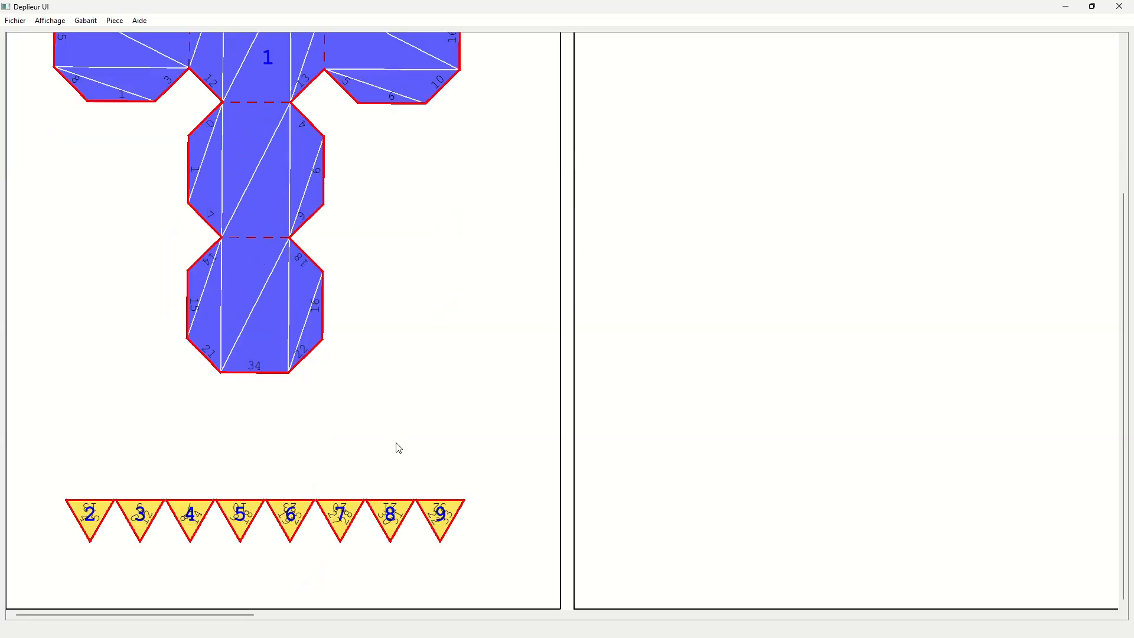
{"action": "left_click_drag", "start_coordinate": [35, 464], "coordinate": [576, 558]}
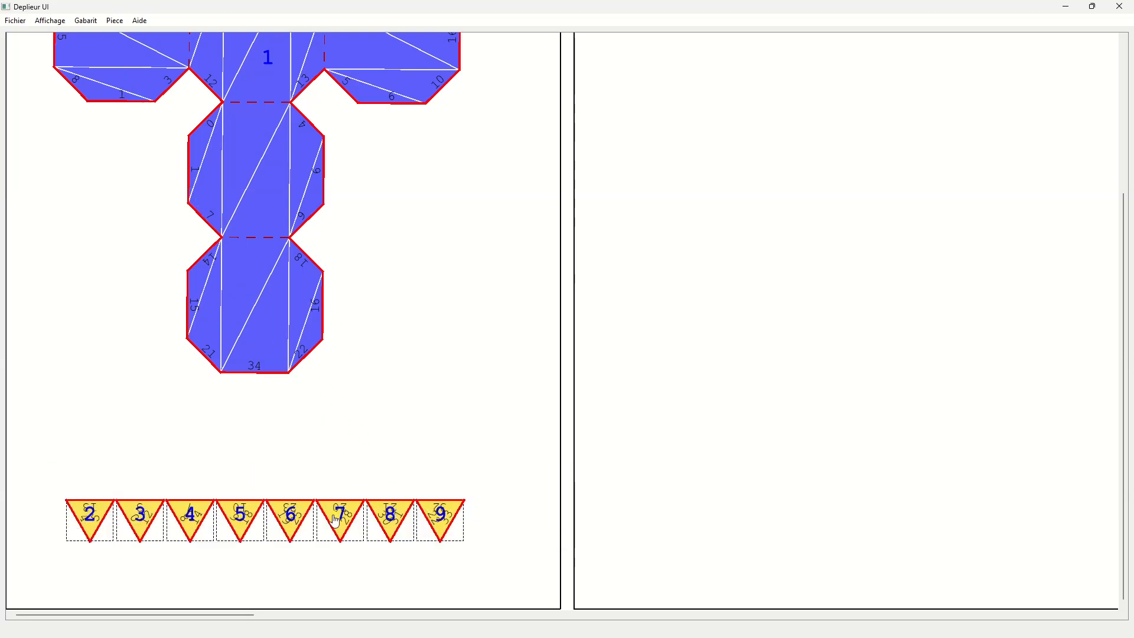
{"action": "left_click_drag", "start_coordinate": [331, 508], "coordinate": [329, 392]}
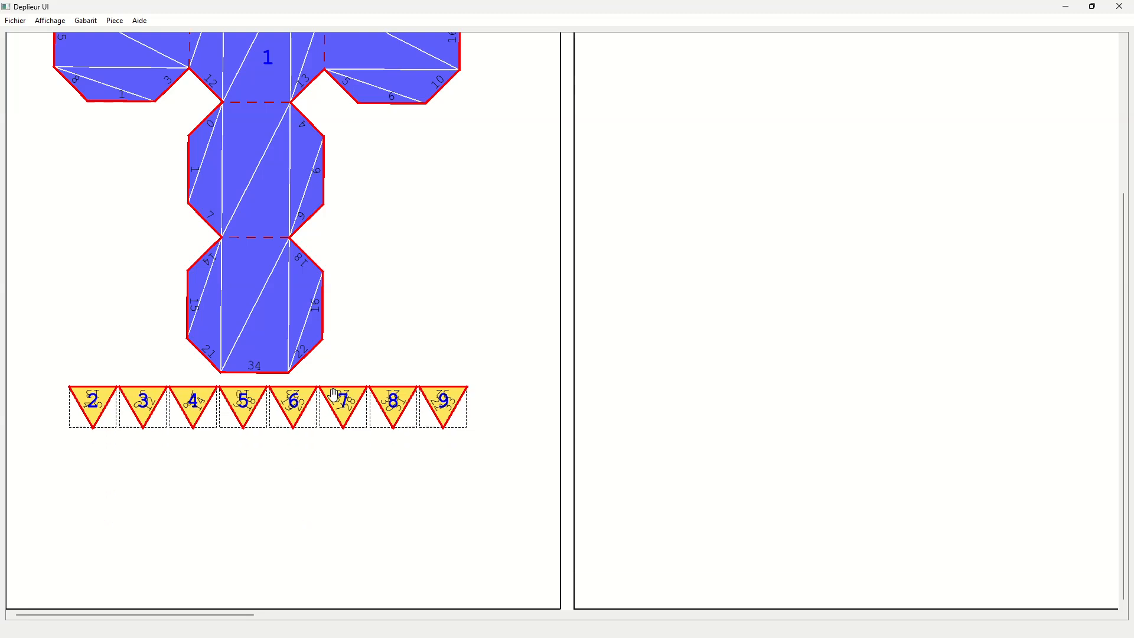
{"action": "scroll", "coordinate": [600, 436], "scroll_direction": "up", "scroll_amount": 2}
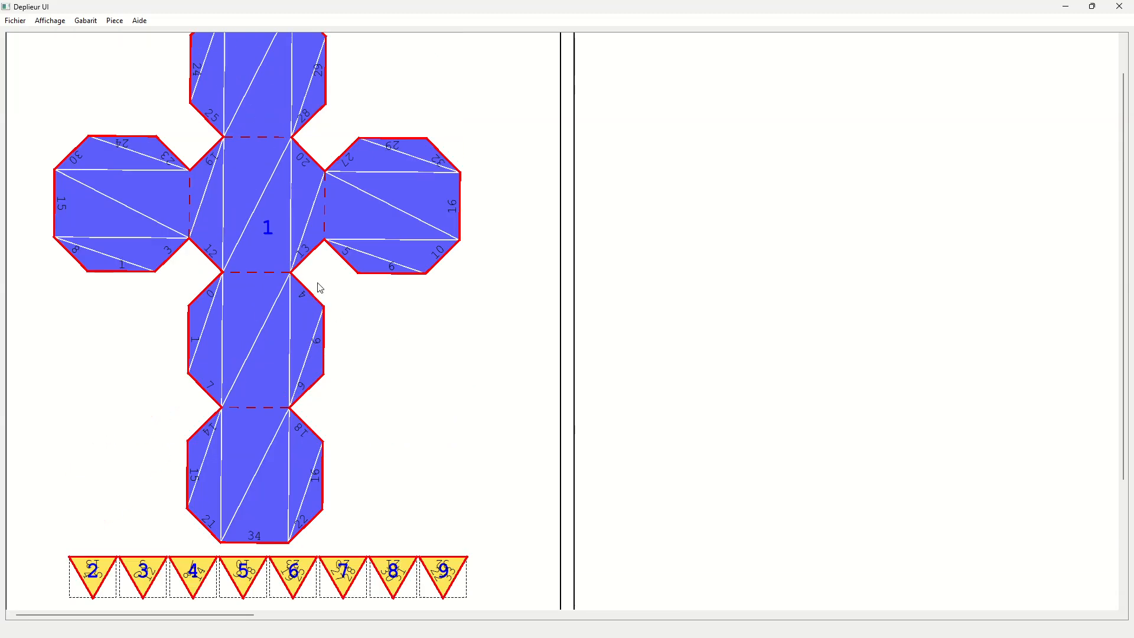
- Arrange triangular pieces 6 to 9 in a row above pieces 2 to 5, beside the second-lowest face of the unfolded cube
{"action": "left_click_drag", "start_coordinate": [1126, 345], "coordinate": [1122, 325]}
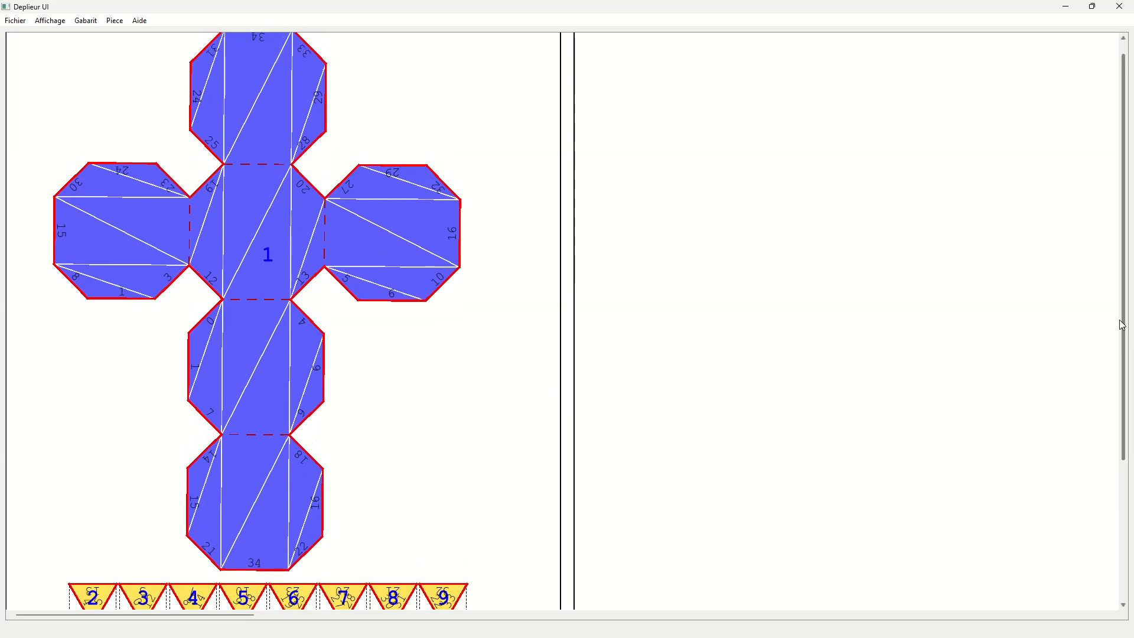
{"action": "left_click_drag", "start_coordinate": [305, 573], "coordinate": [521, 618]}
{"action": "left_click_drag", "start_coordinate": [316, 577], "coordinate": [394, 349]}
{"action": "left_click_drag", "start_coordinate": [50, 591], "coordinate": [321, 612]}
{"action": "left_click_drag", "start_coordinate": [106, 587], "coordinate": [384, 408]}
{"action": "left_click", "coordinate": [118, 362]}
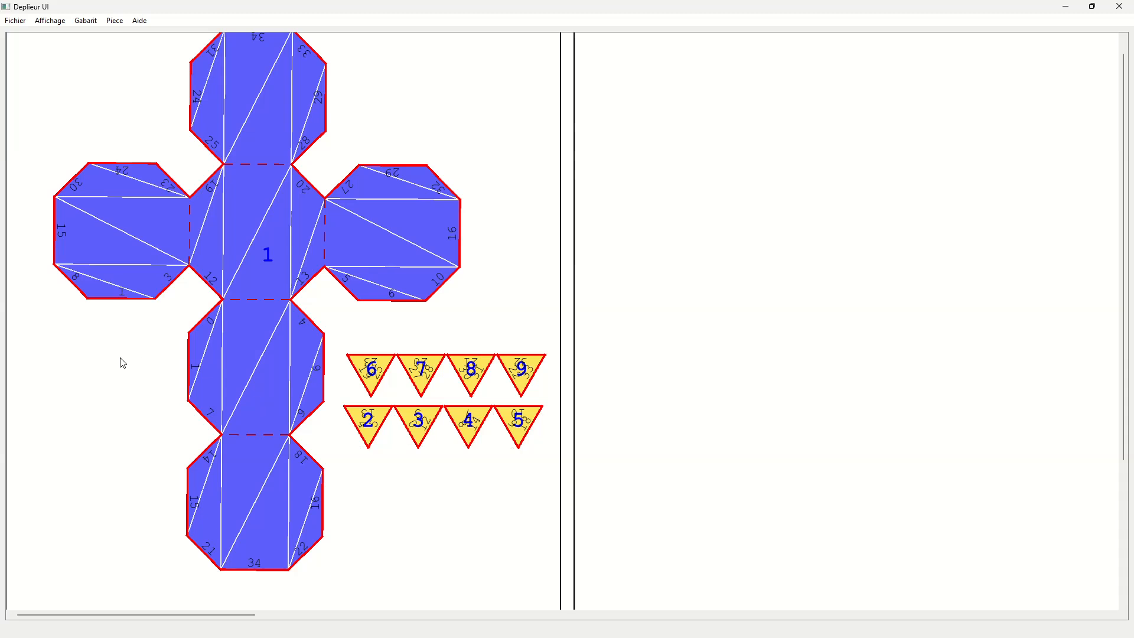
- Join triangular pieces 3, 2, 7 and 6 to the central face's diagonal edges 12, 13, 20 and 19
{"action": "left_click", "coordinate": [211, 286]}
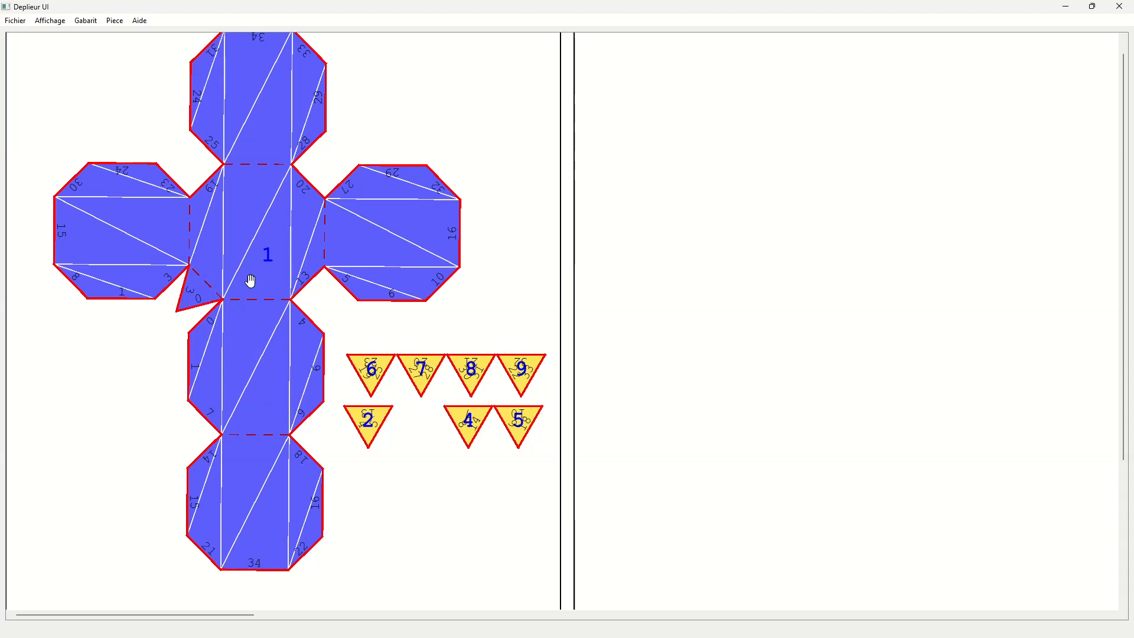
{"action": "left_click", "coordinate": [315, 276]}
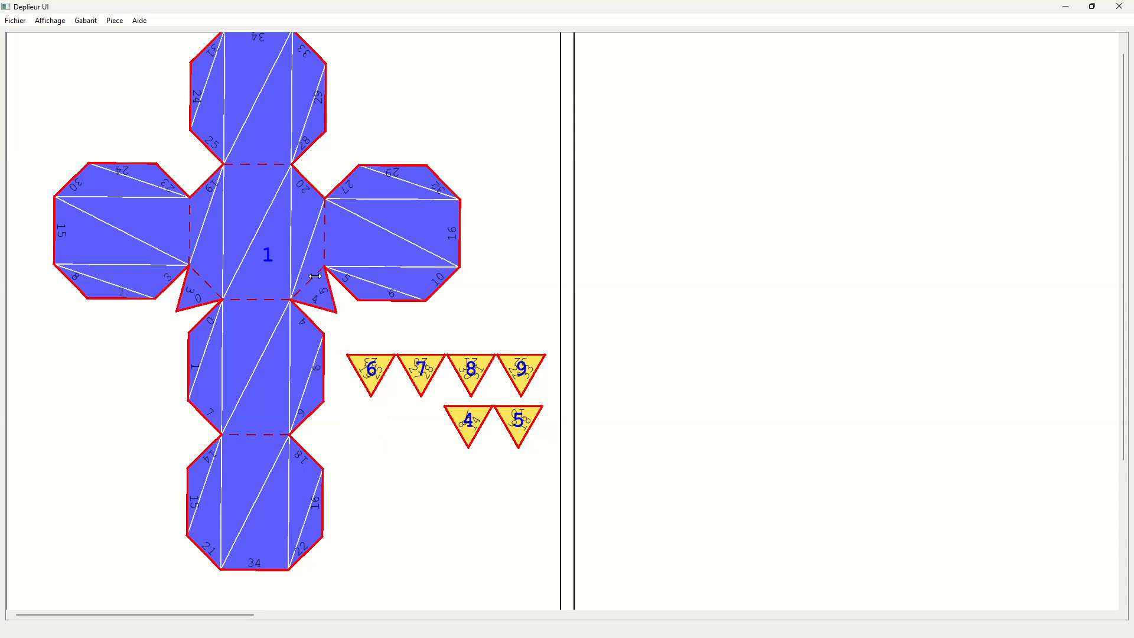
{"action": "left_click", "coordinate": [307, 179]}
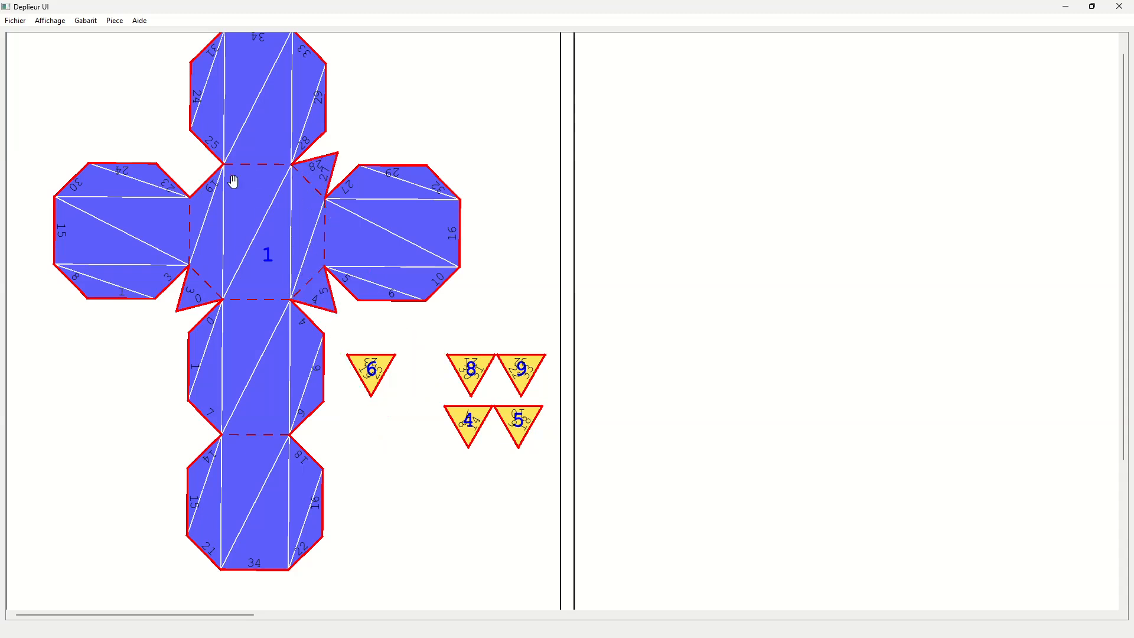
{"action": "left_click", "coordinate": [208, 181]}
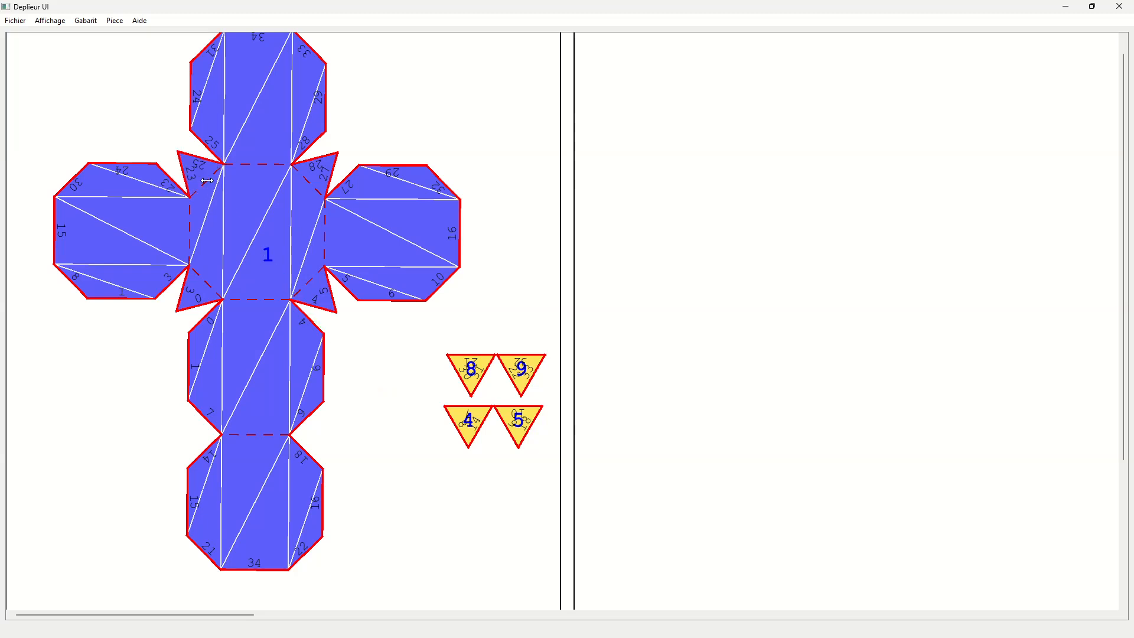
- Join triangles 5 and 4 to the second-lowest face's lower diagonal edges, and triangles 8 and 9 to edges 21 and 22 of the lowest face
{"action": "left_click", "coordinate": [317, 409]}
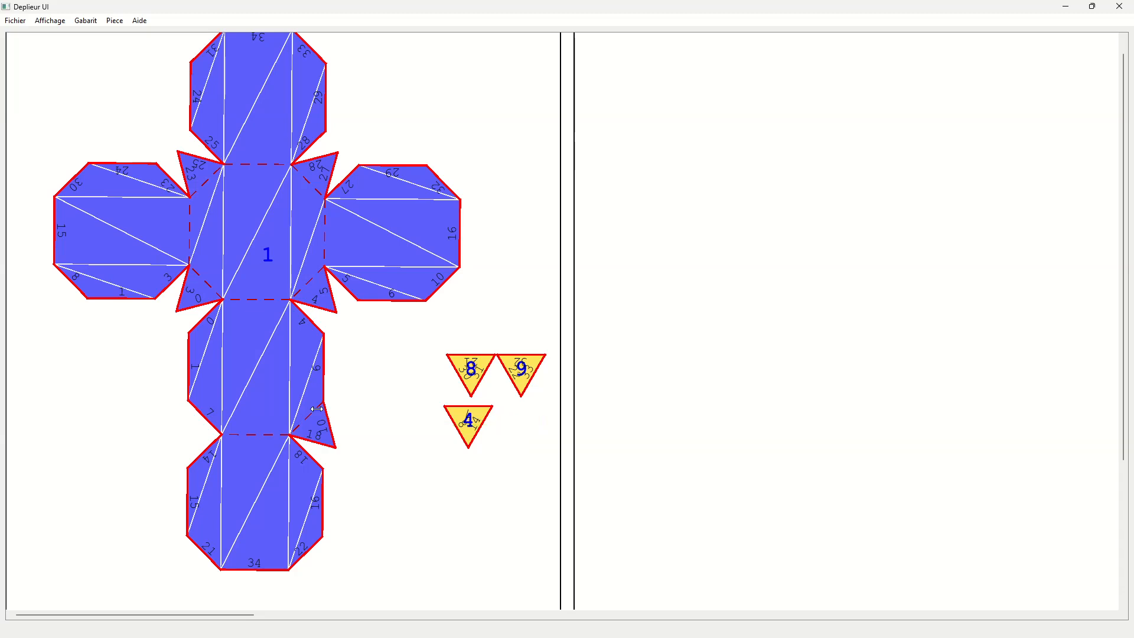
{"action": "left_click", "coordinate": [198, 416]}
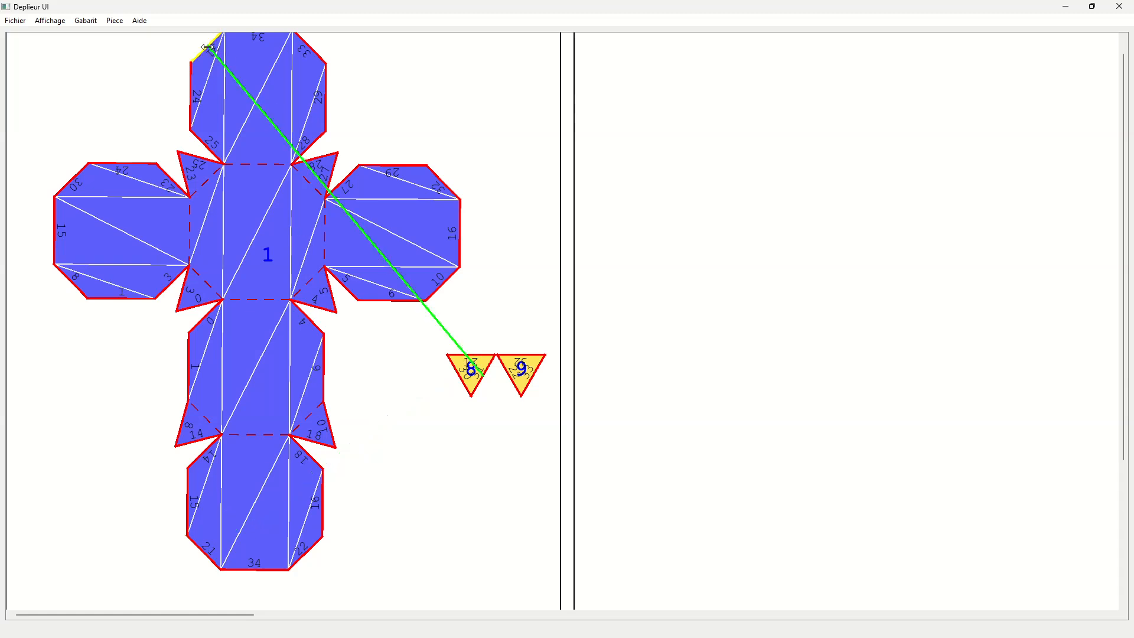
{"action": "left_click", "coordinate": [214, 563]}
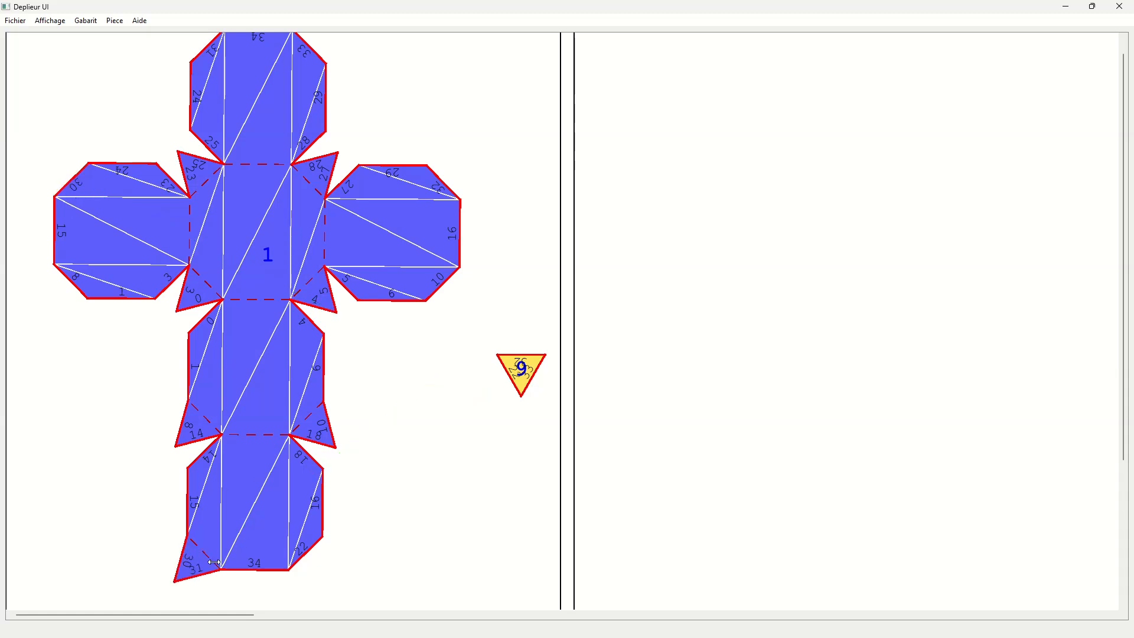
{"action": "left_click", "coordinate": [314, 544]}
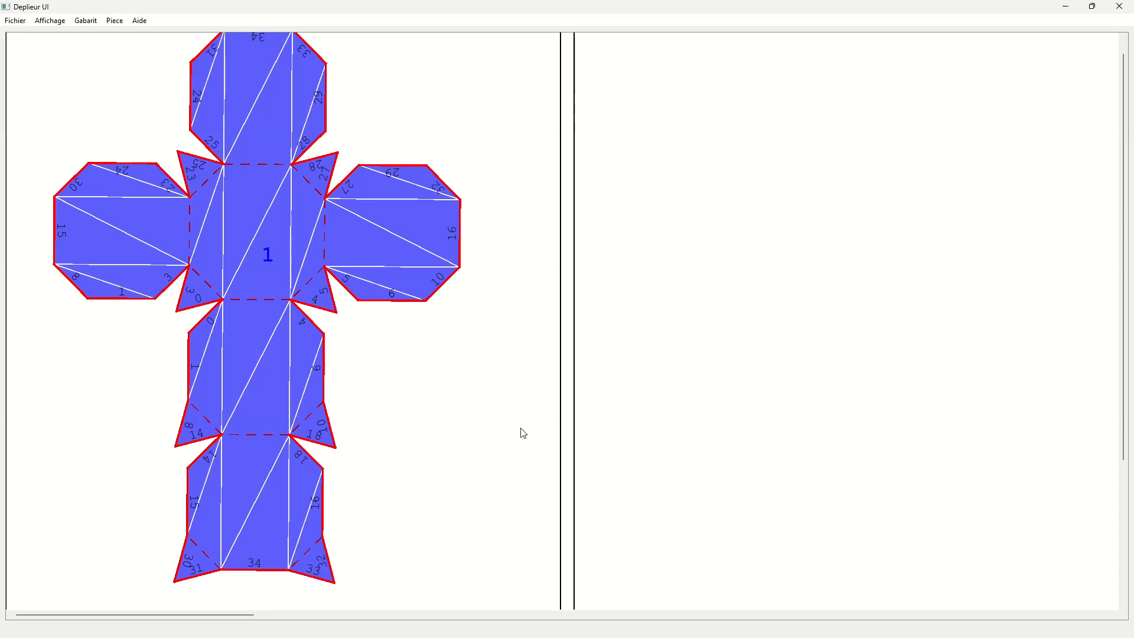
- Preview the template with the tab mode 1 / paire d'aretes, and return the tab mode to Aucune
{"action": "scroll", "coordinate": [491, 413], "scroll_direction": "up", "scroll_amount": 1}
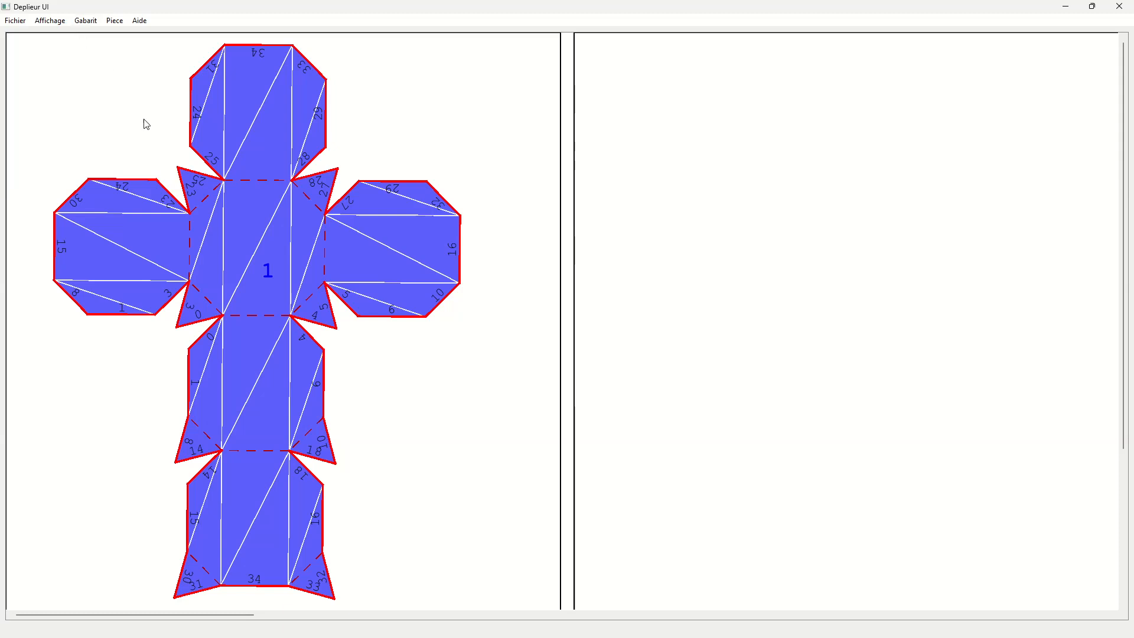
{"action": "left_click", "coordinate": [87, 21]}
{"action": "mouse_move", "coordinate": [120, 73]}
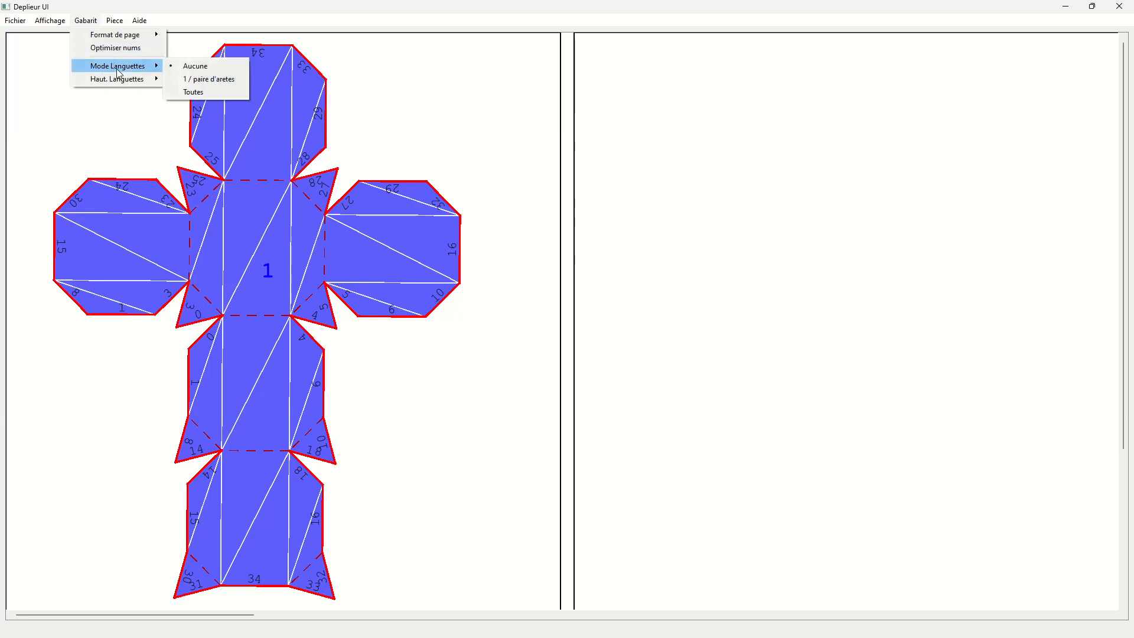
{"action": "left_click", "coordinate": [233, 81]}
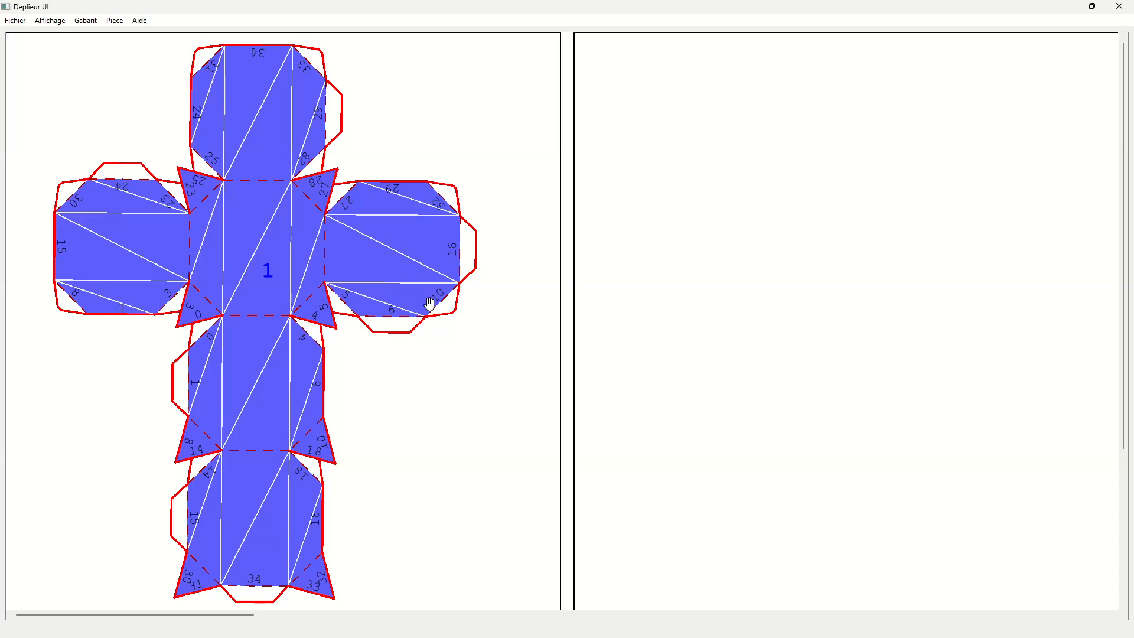
{"action": "left_click", "coordinate": [87, 21]}
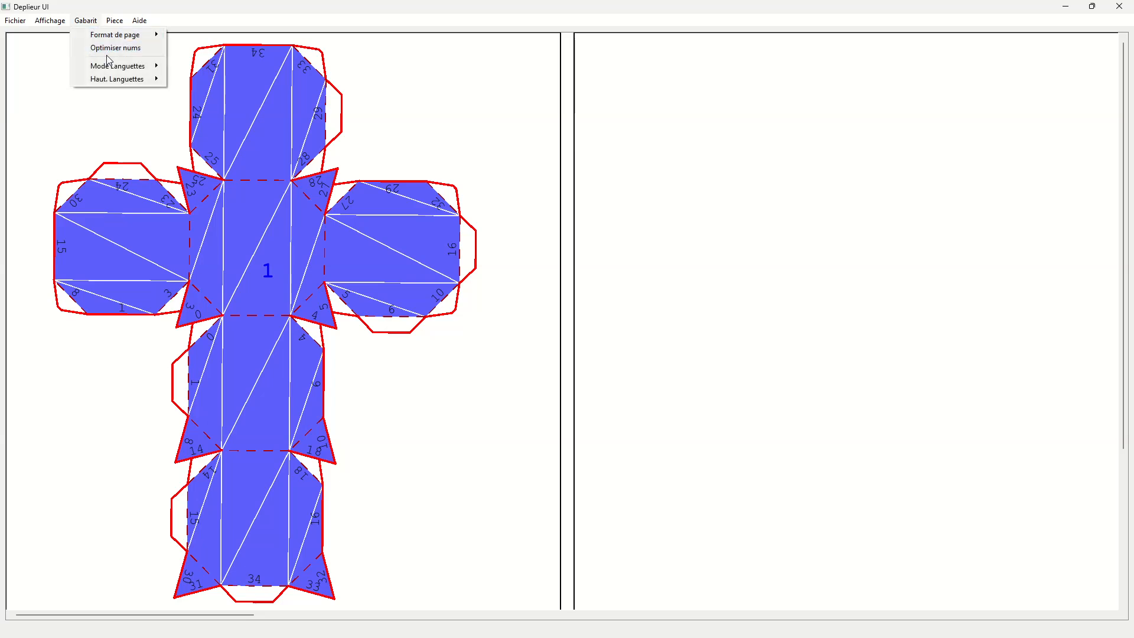
{"action": "mouse_move", "coordinate": [122, 68]}
{"action": "left_click", "coordinate": [195, 66]}
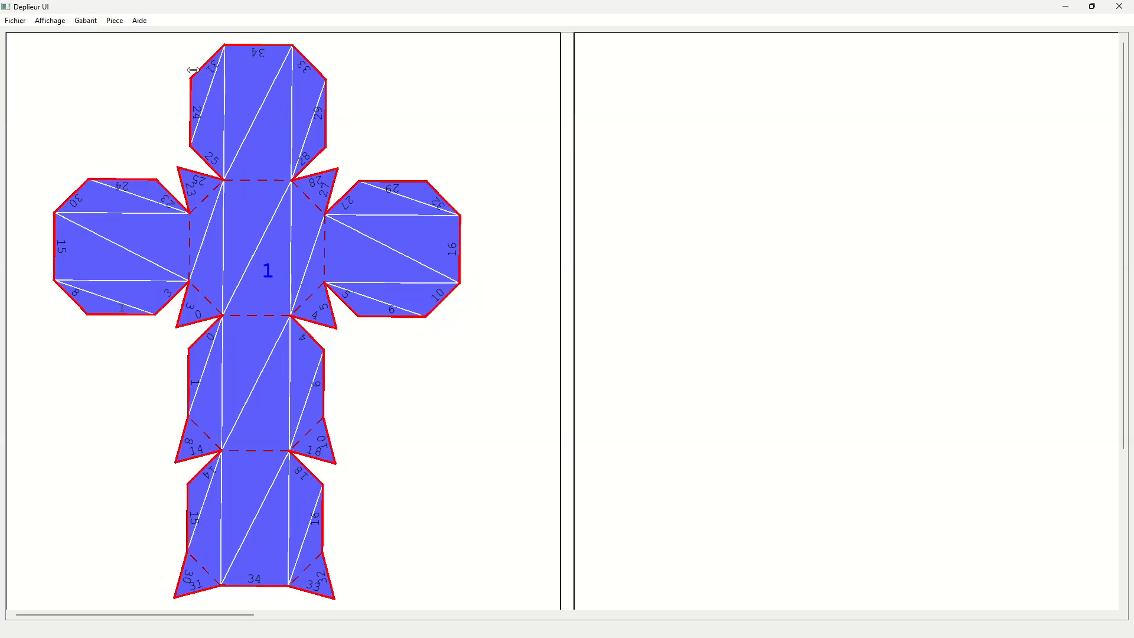
- Save the template as cubeBiseaute.dat in the demo folder
{"action": "left_click", "coordinate": [16, 22]}
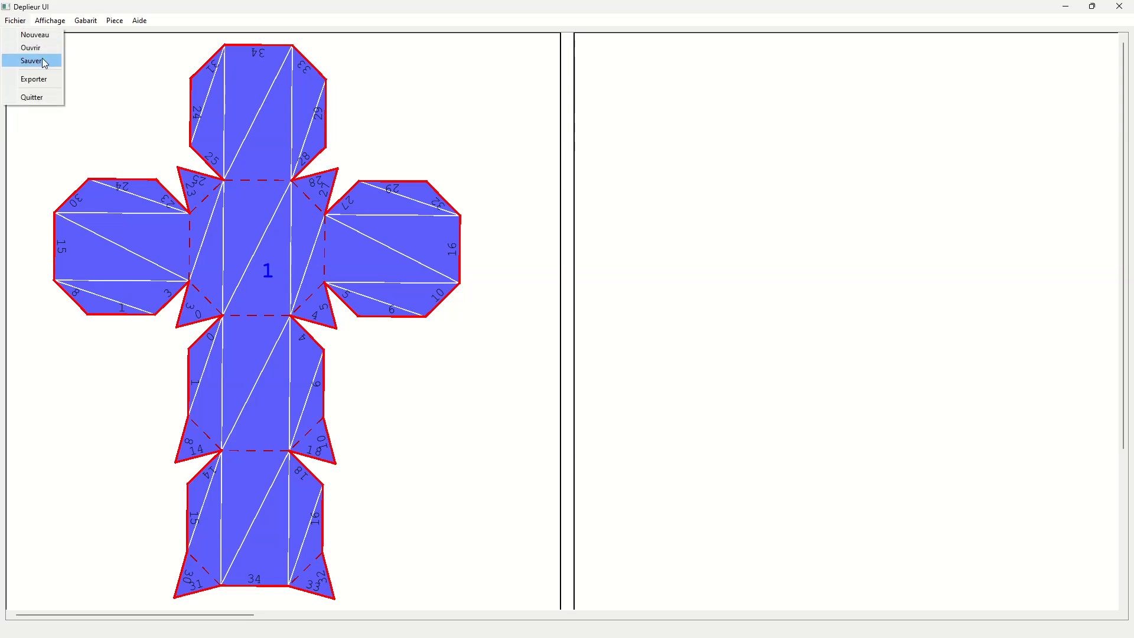
{"action": "left_click", "coordinate": [33, 61]}
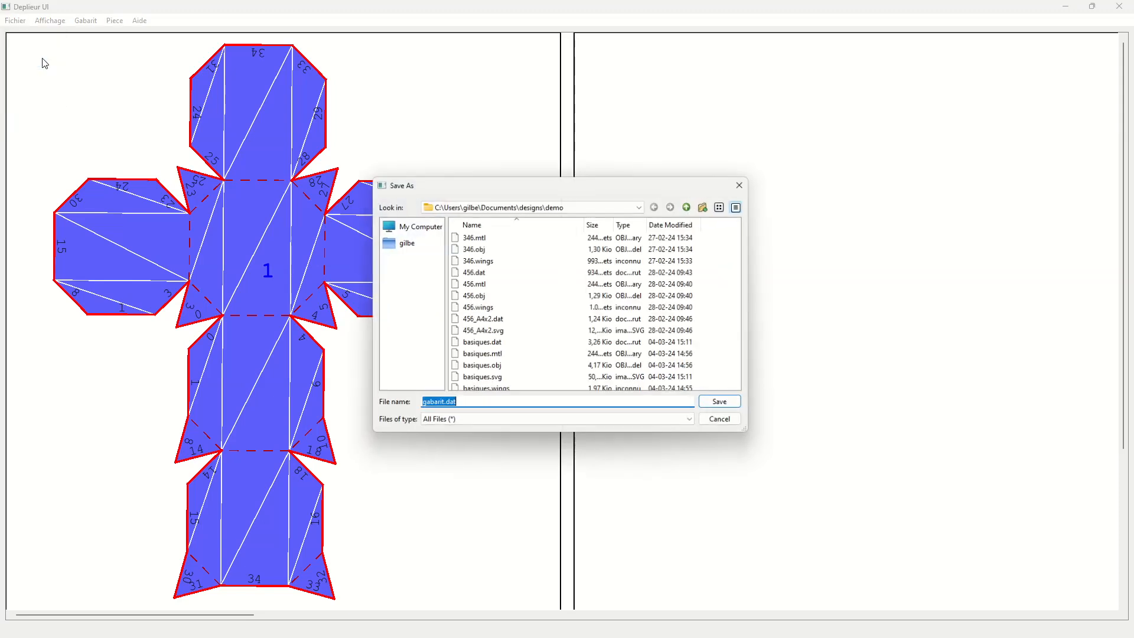
{"action": "double_click", "coordinate": [433, 406]}
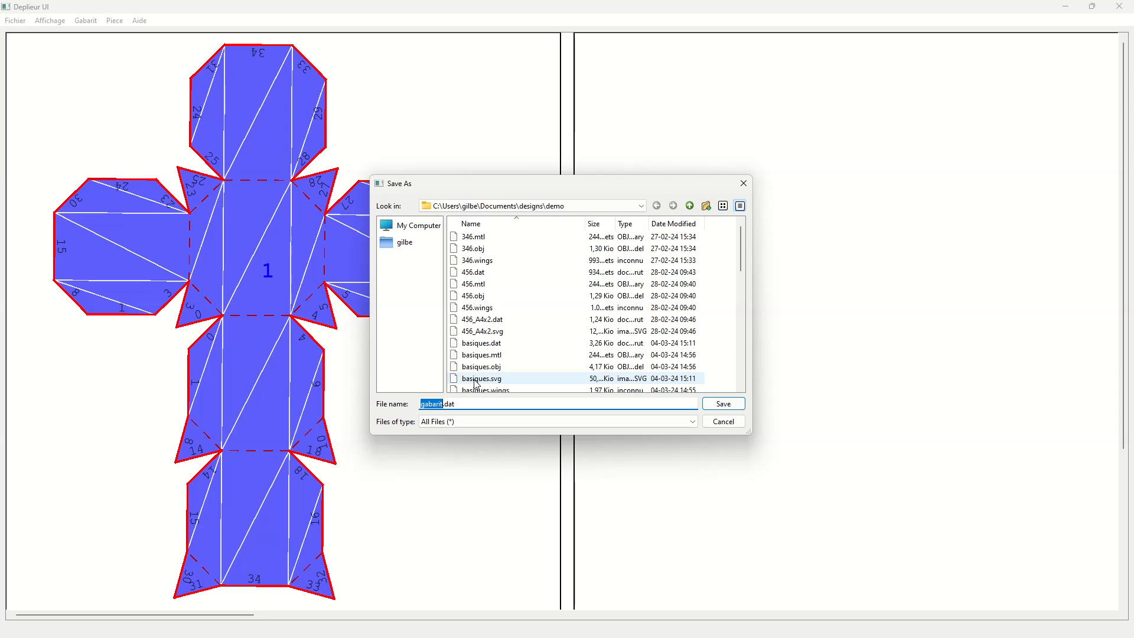
{"action": "type", "text": "cubeBiseaute"}
{"action": "scroll", "coordinate": [481, 366], "scroll_direction": "down", "scroll_amount": 5}
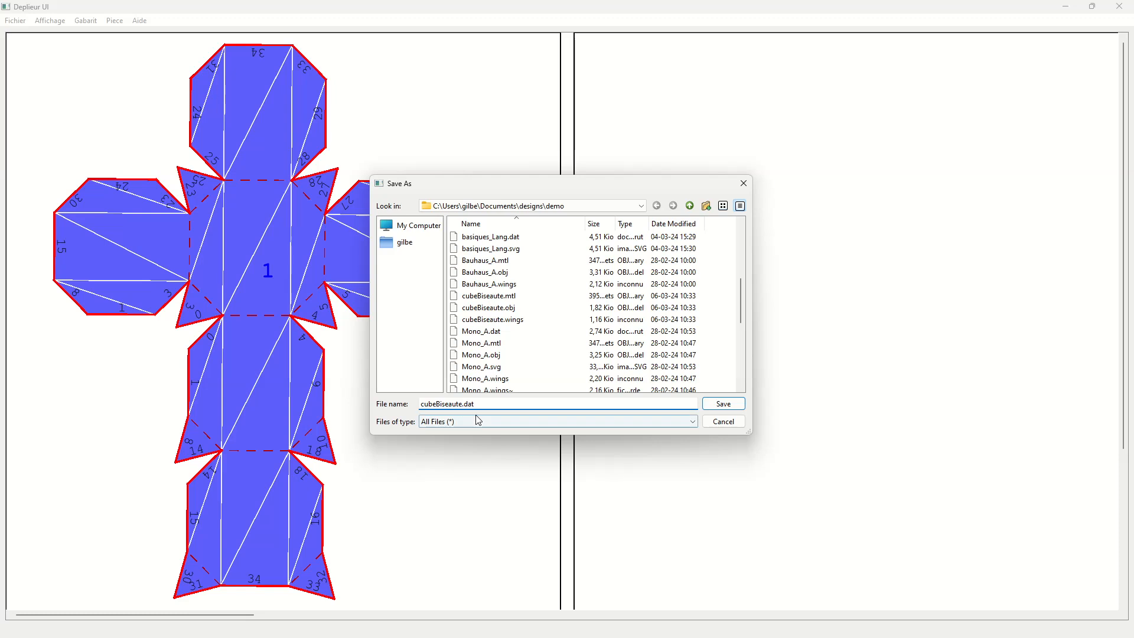
{"action": "left_click", "coordinate": [723, 406]}
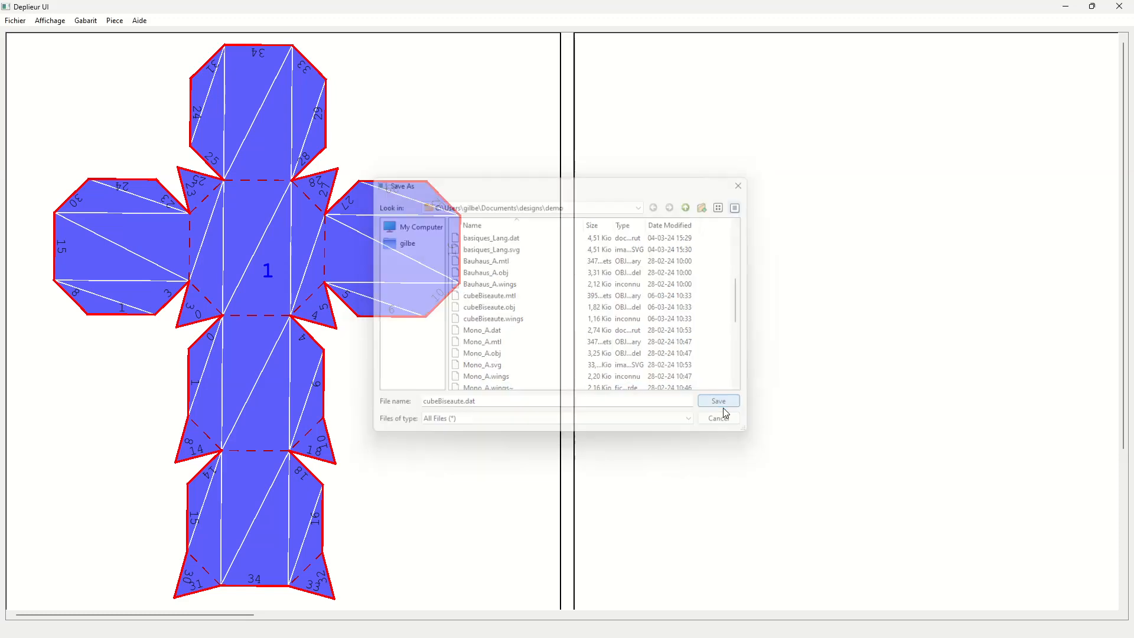
- Reopen the saved template cubeBiseaute.dat from the demo folder
{"action": "left_click", "coordinate": [16, 21]}
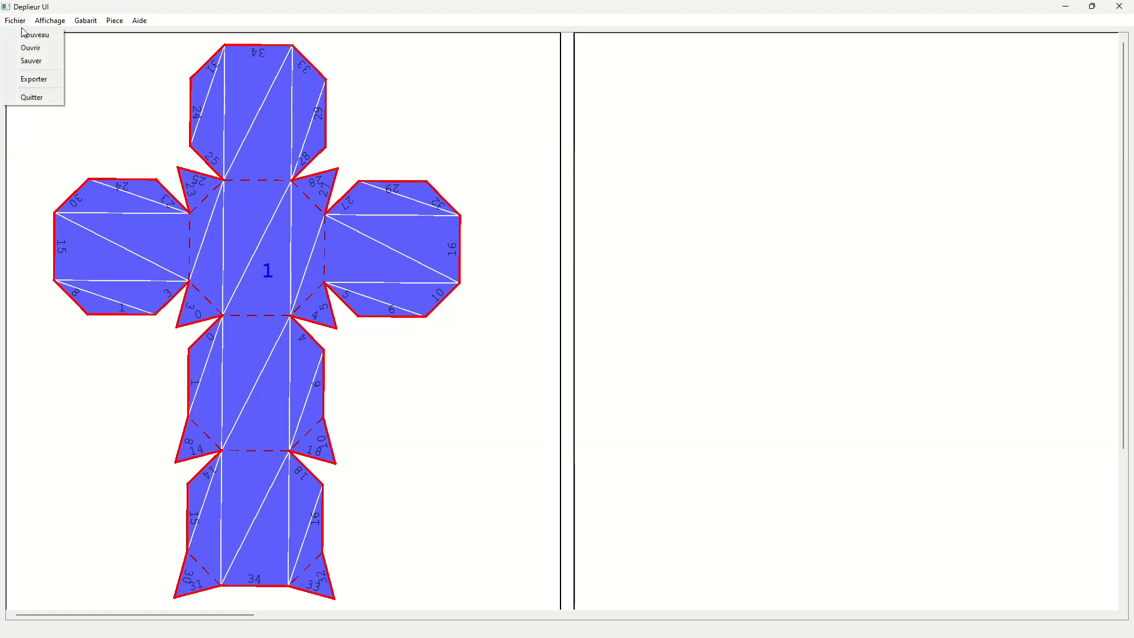
{"action": "left_click", "coordinate": [29, 34]}
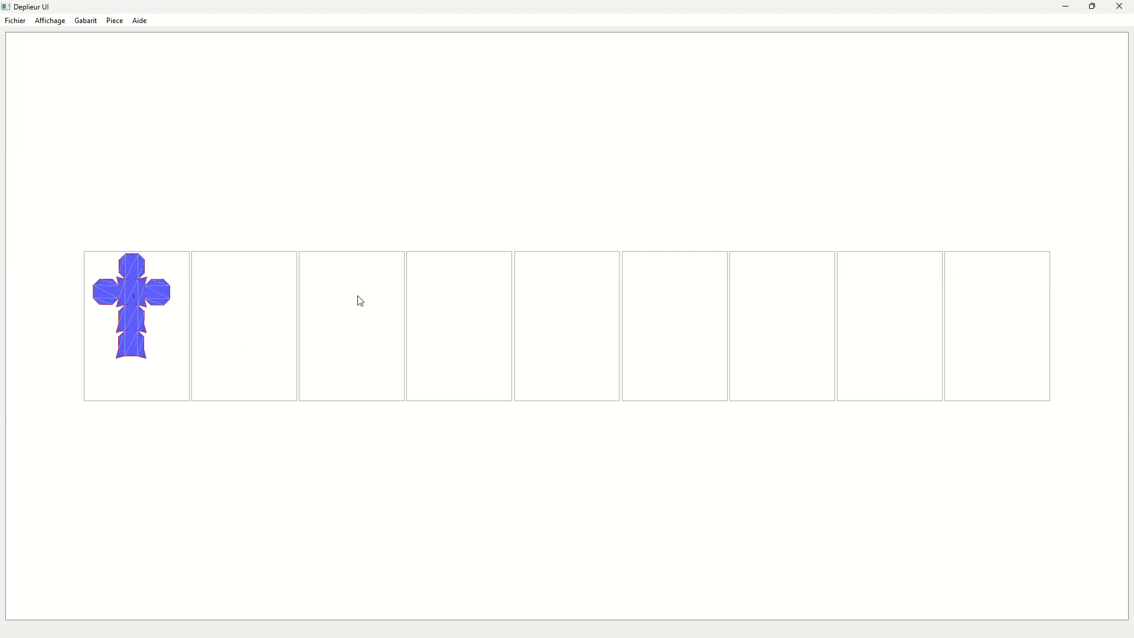
{"action": "left_click", "coordinate": [15, 20]}
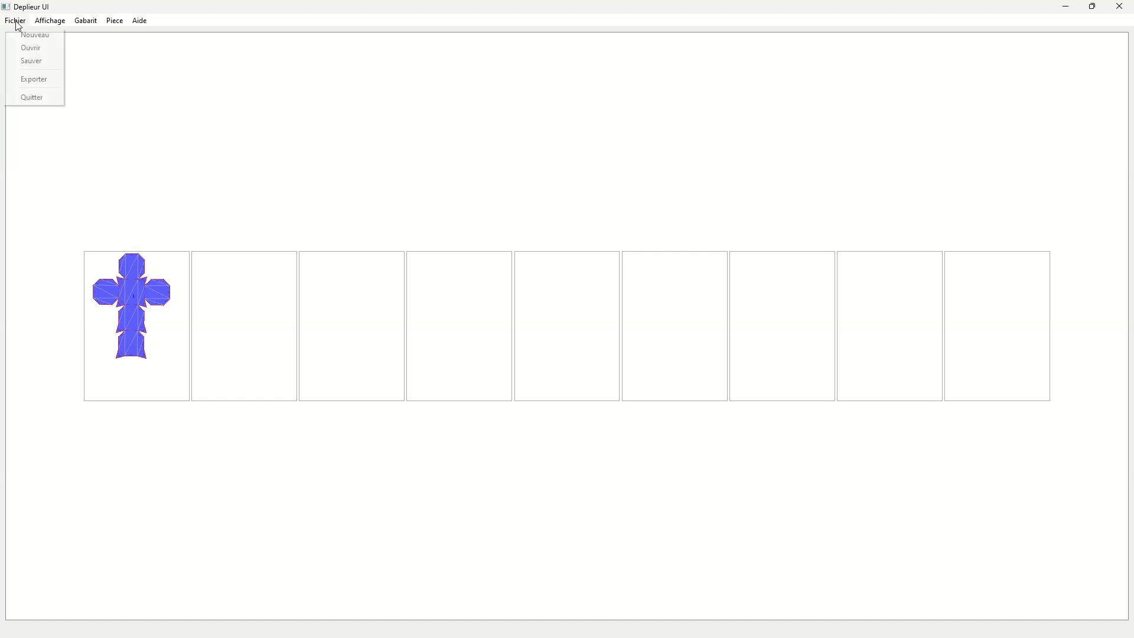
{"action": "left_click", "coordinate": [30, 49]}
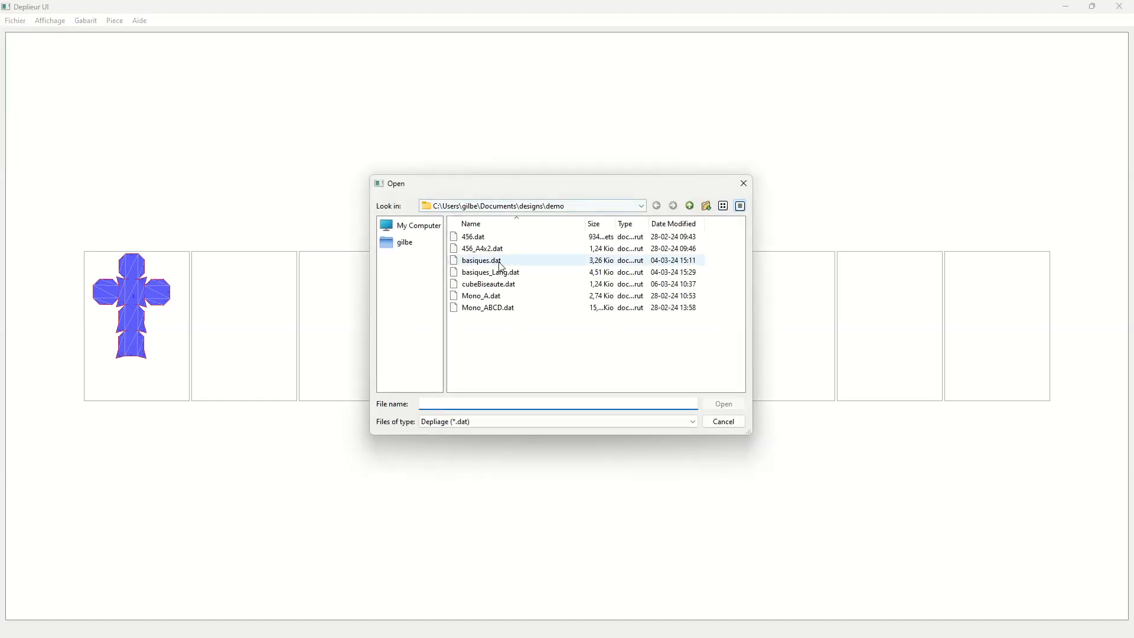
{"action": "left_click", "coordinate": [512, 291]}
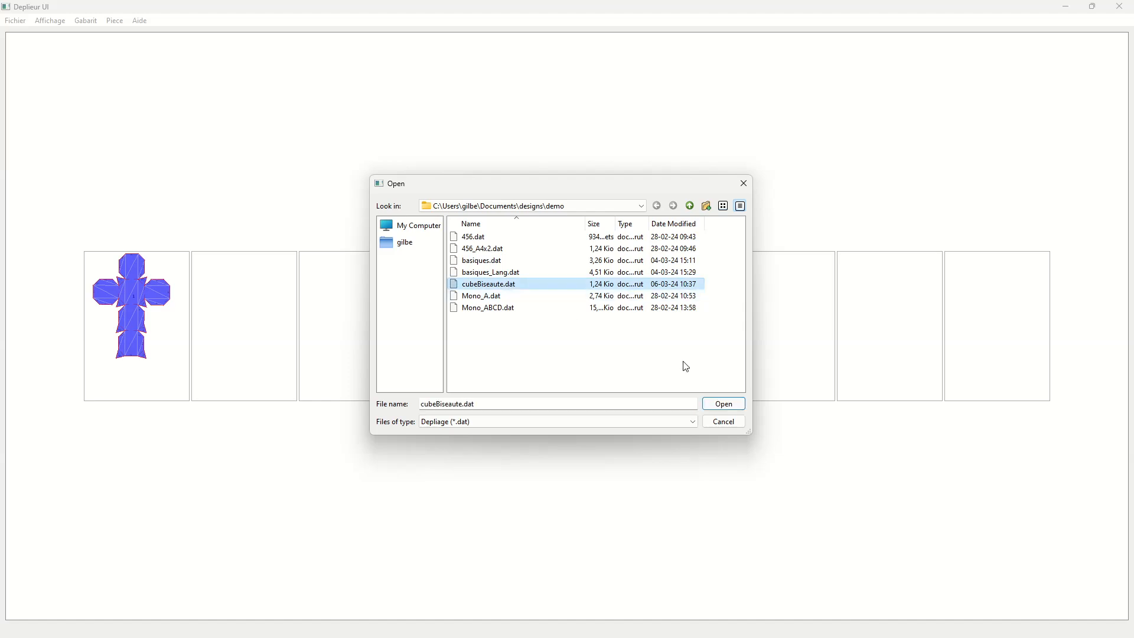
{"action": "left_click", "coordinate": [724, 405]}
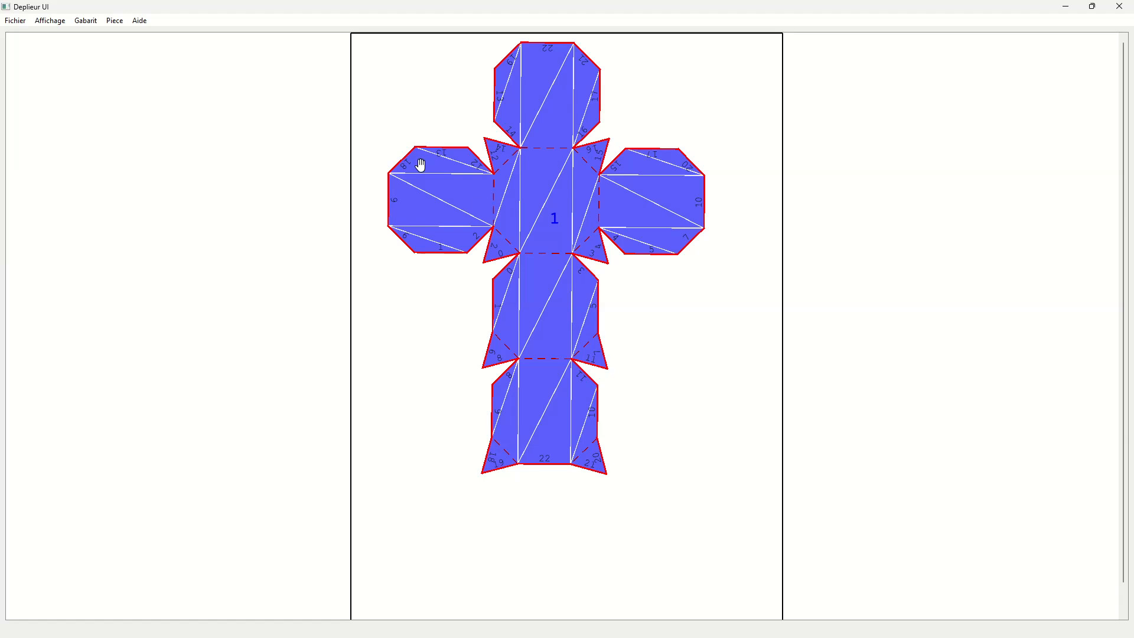
- Export the unfolded template as cubeBiseaute.svg in the demo folder
{"action": "left_click", "coordinate": [10, 22]}
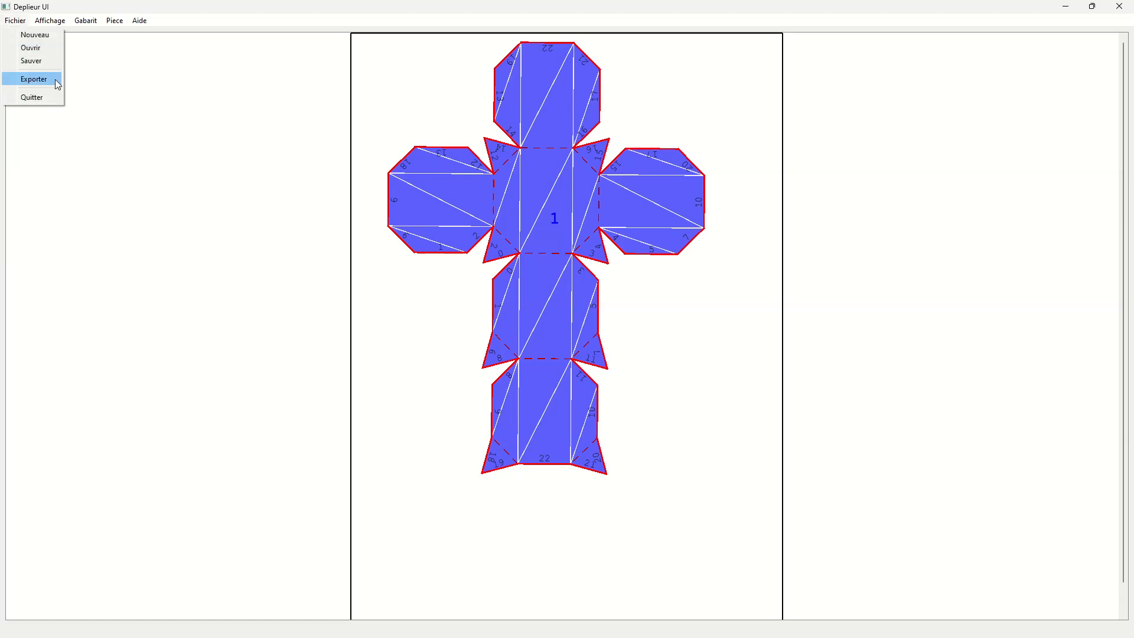
{"action": "left_click", "coordinate": [55, 79]}
{"action": "scroll", "coordinate": [567, 343], "scroll_direction": "down", "scroll_amount": 3}
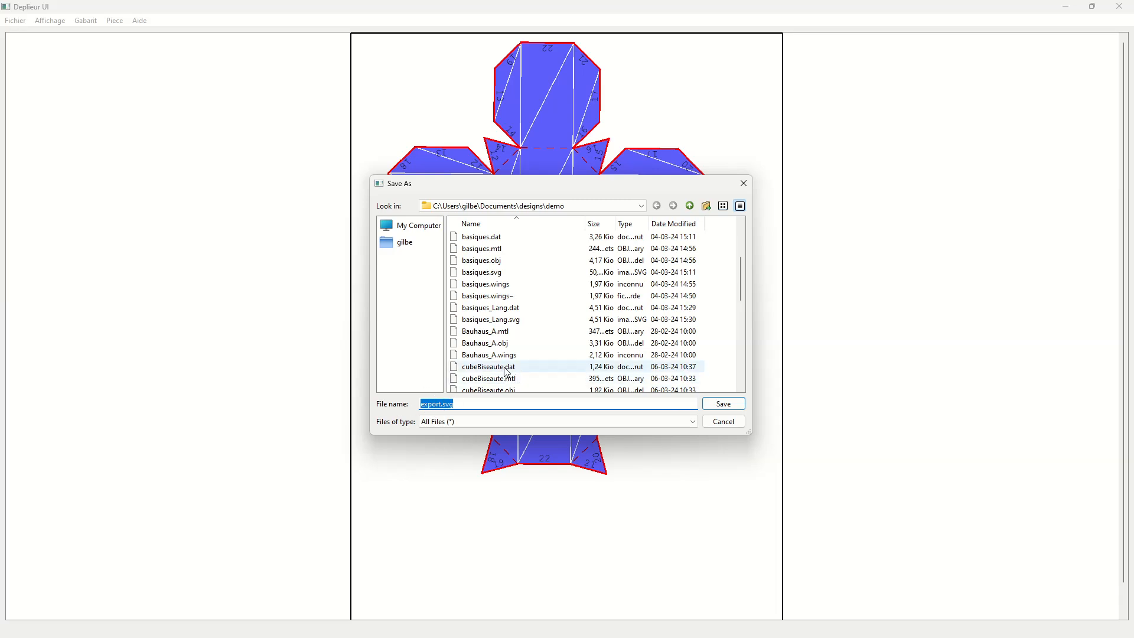
{"action": "left_click", "coordinate": [506, 367]}
{"action": "double_click", "coordinate": [471, 405]}
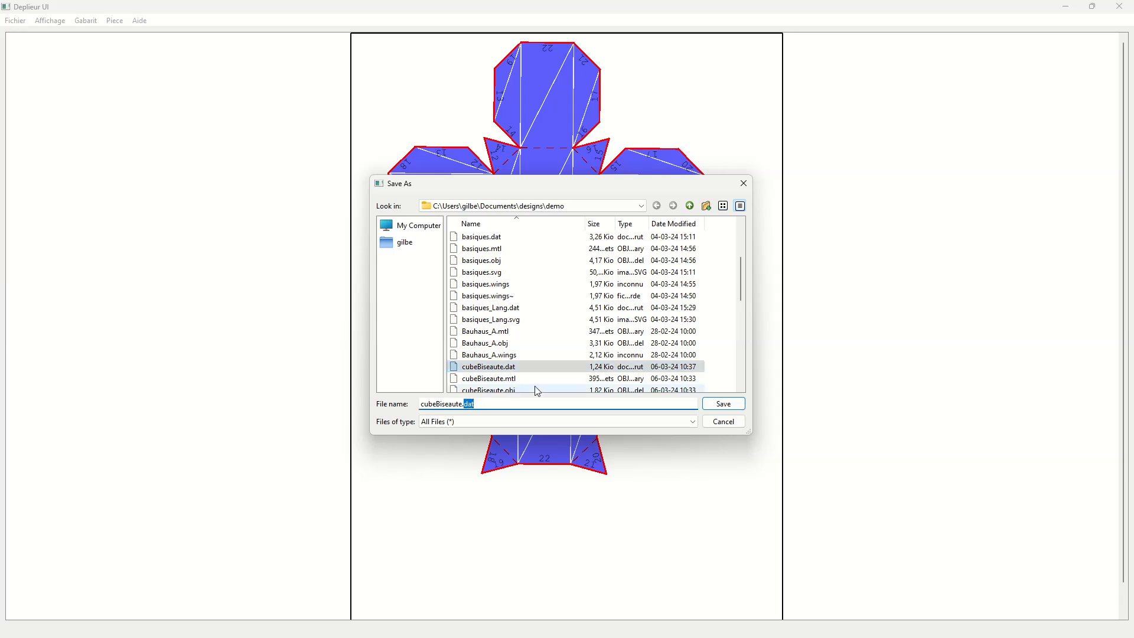
{"action": "type", "text": "svg"}
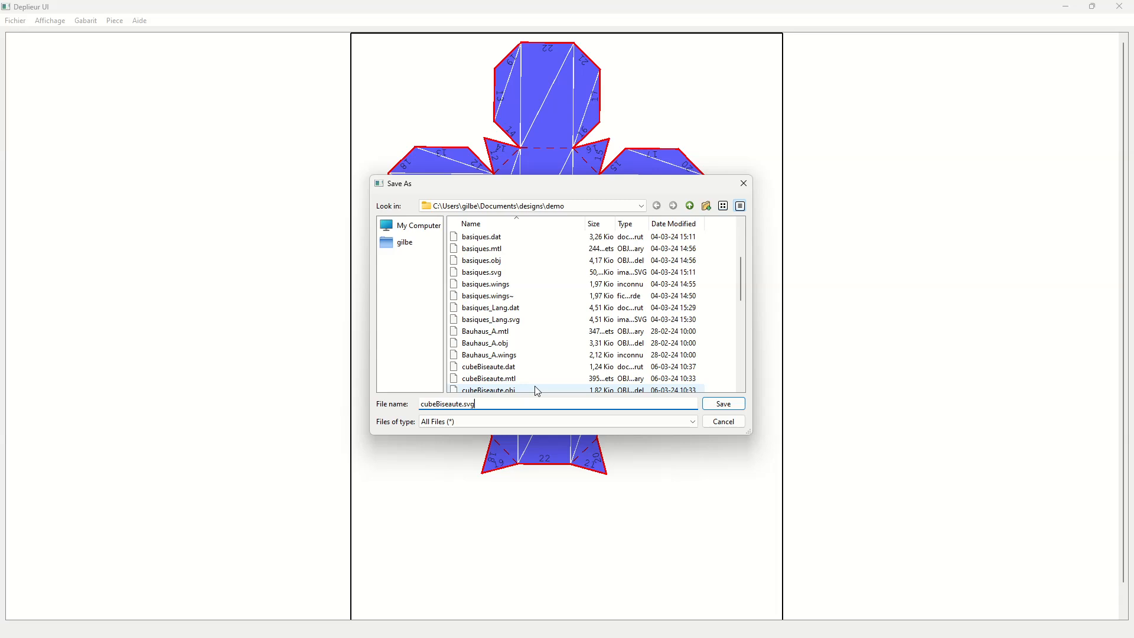
{"action": "left_click", "coordinate": [725, 406]}
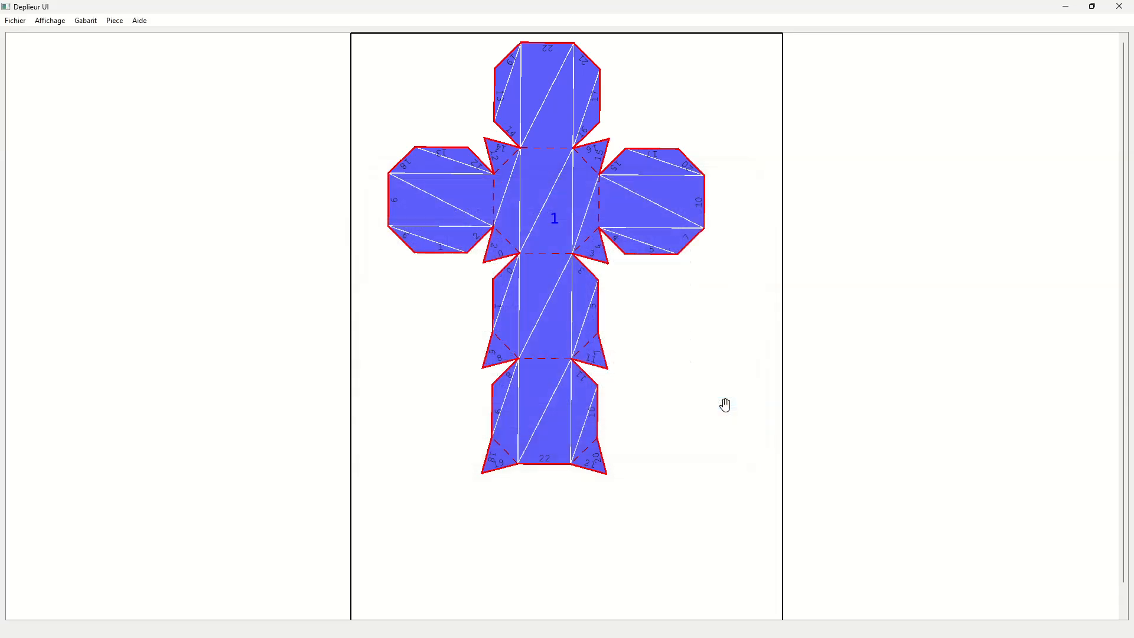
- Close Deplieur and open Inkscape with a new blank document
{"action": "left_click", "coordinate": [1129, 5]}
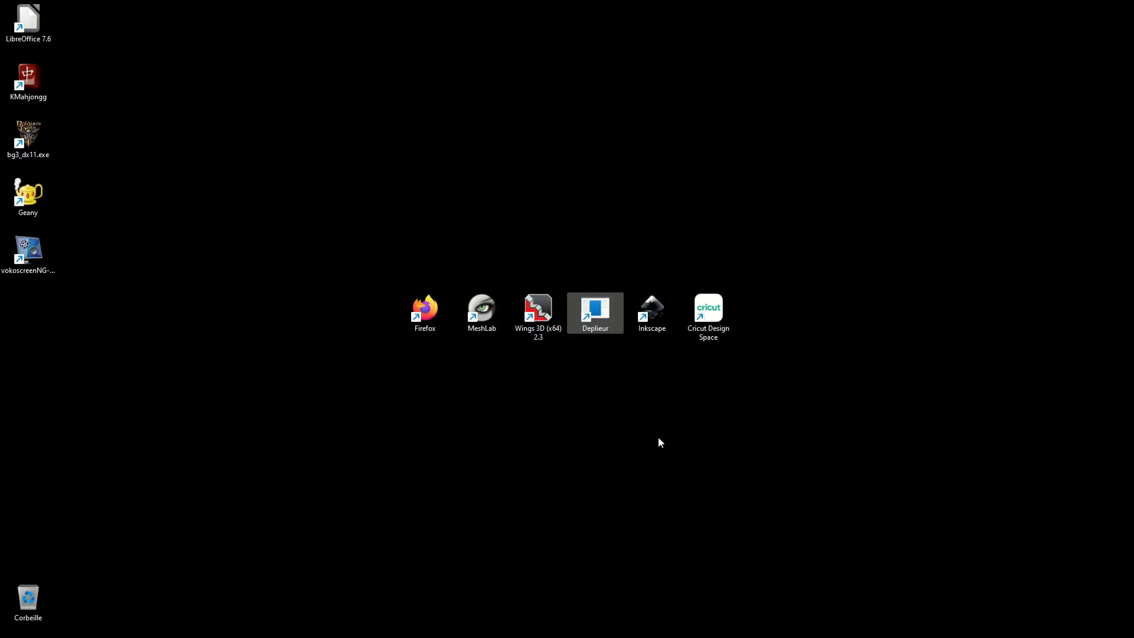
{"action": "double_click", "coordinate": [652, 309]}
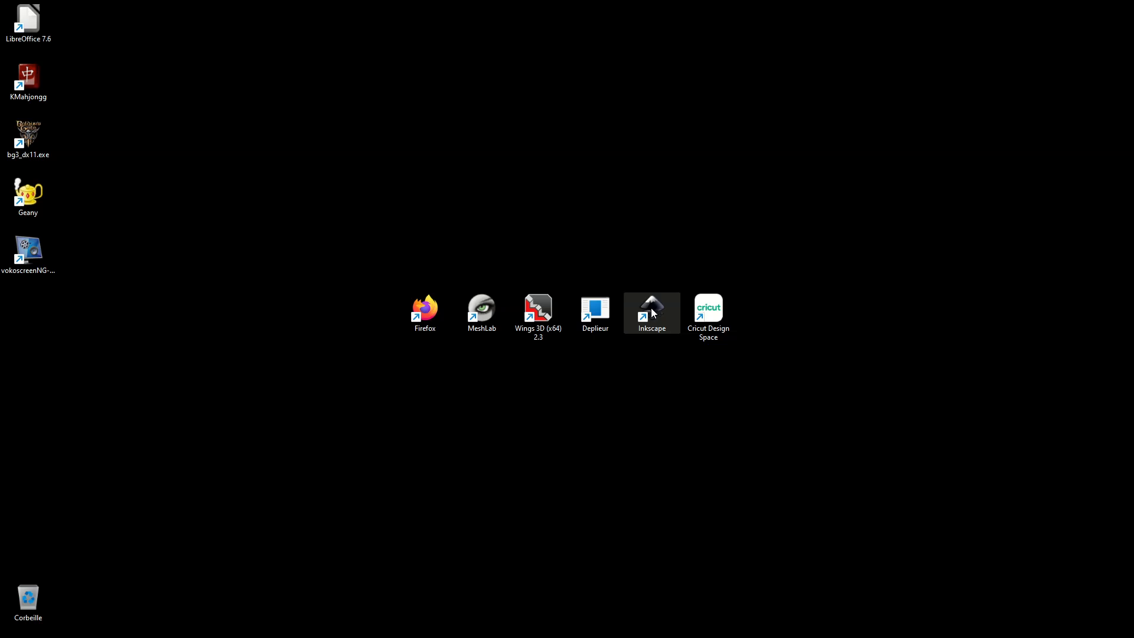
{"action": "right_click", "coordinate": [654, 313]}
{"action": "left_click", "coordinate": [665, 227]}
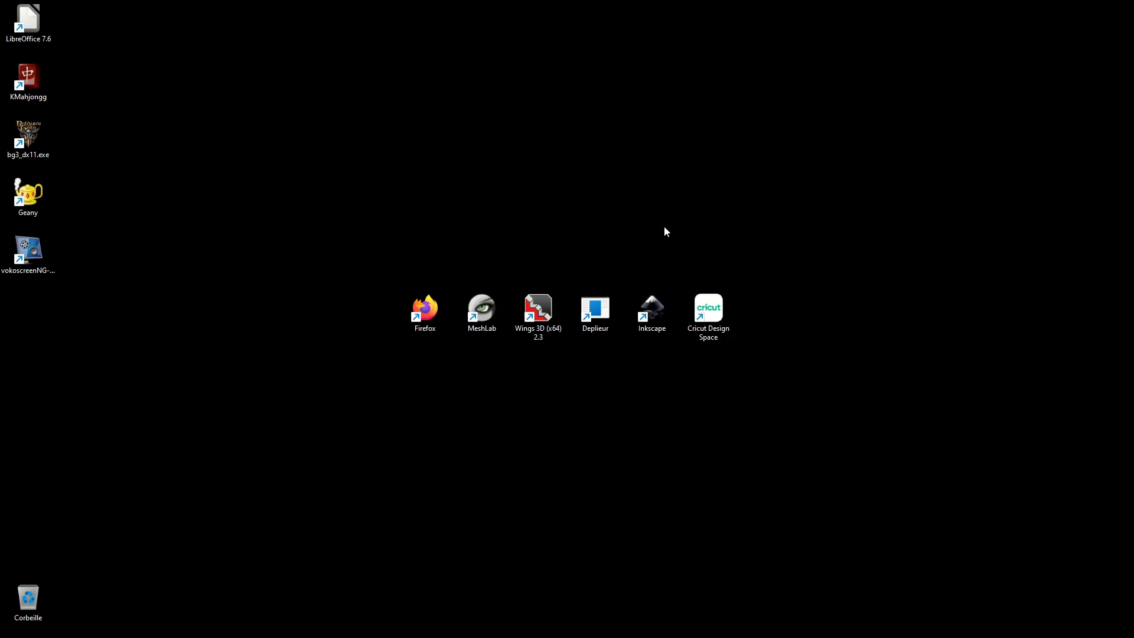
{"action": "mouse_move", "coordinate": [723, 627]}
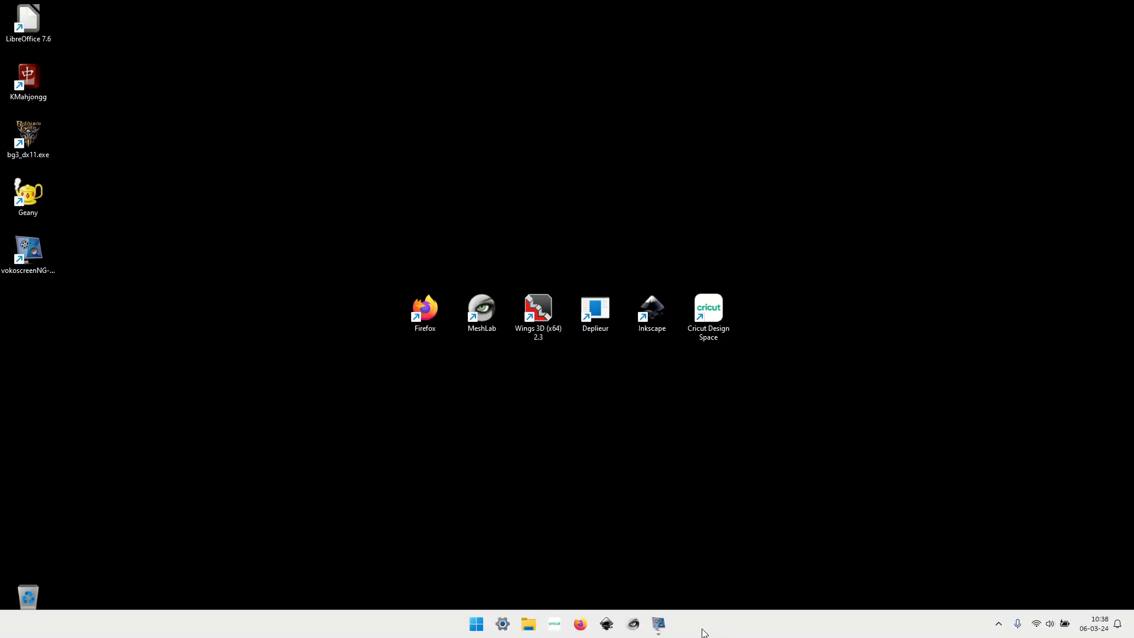
{"action": "mouse_move", "coordinate": [664, 626]}
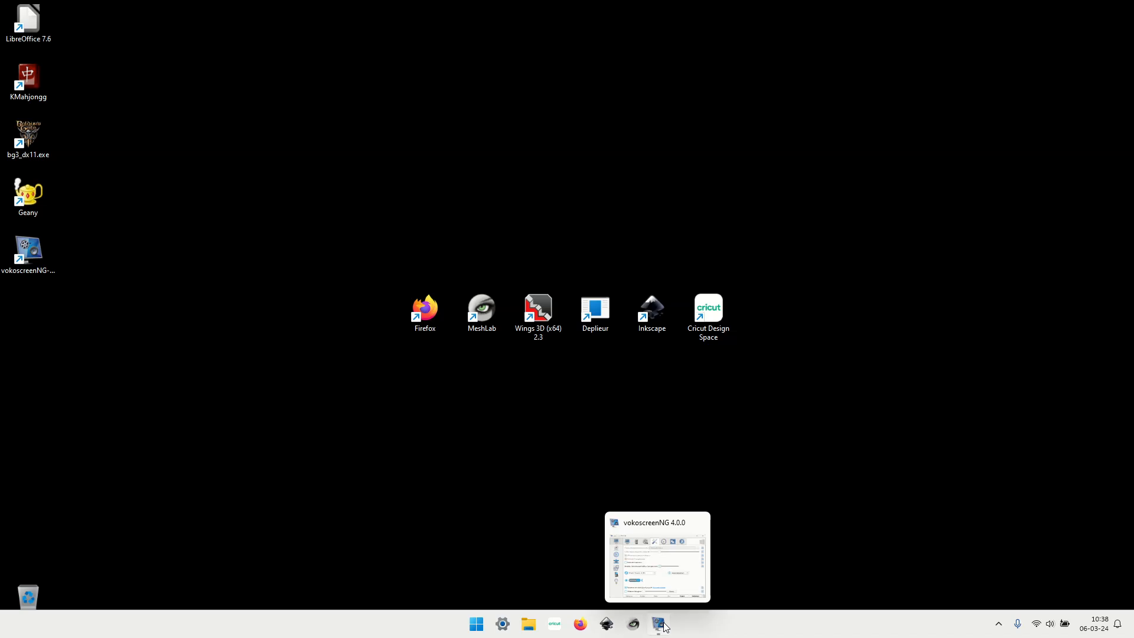
{"action": "right_click", "coordinate": [652, 303]}
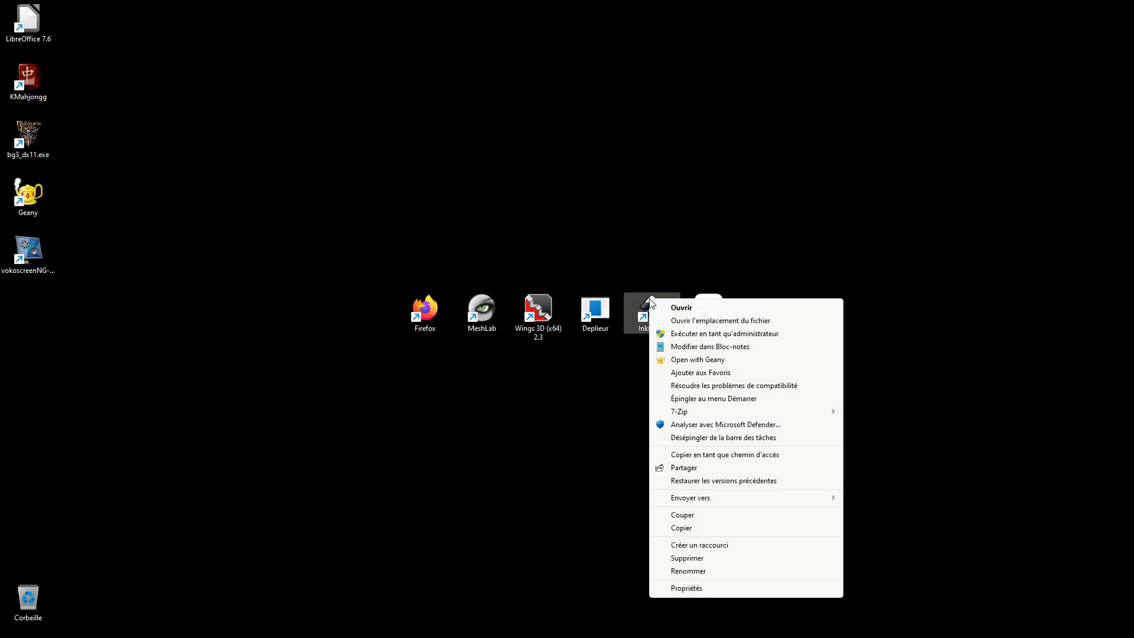
{"action": "left_click", "coordinate": [683, 308]}
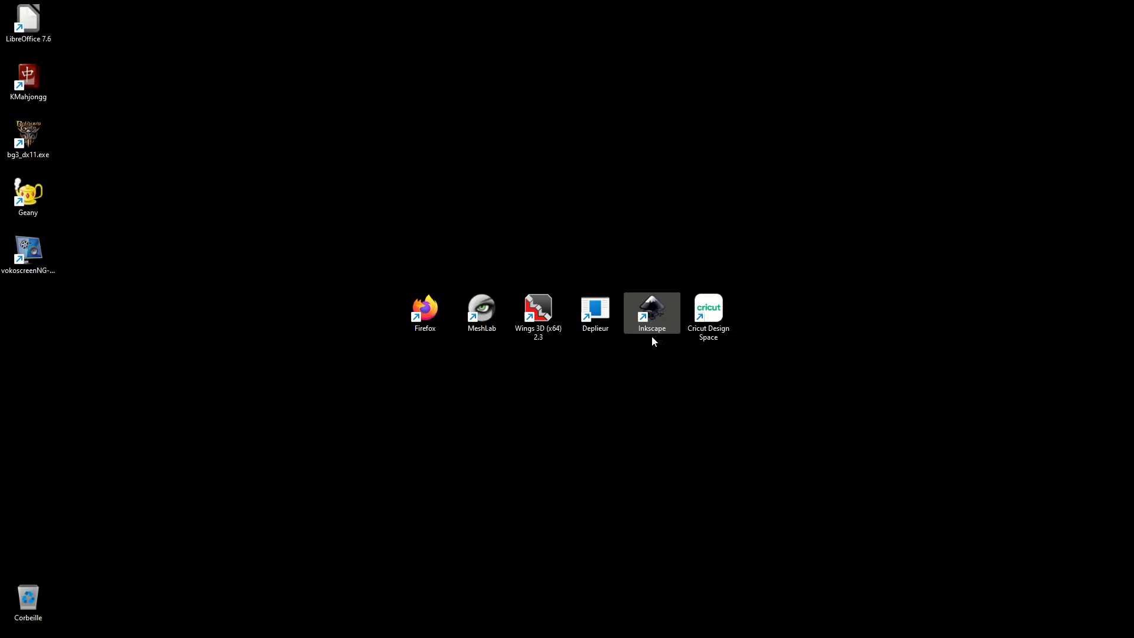
{"action": "mouse_move", "coordinate": [689, 630]}
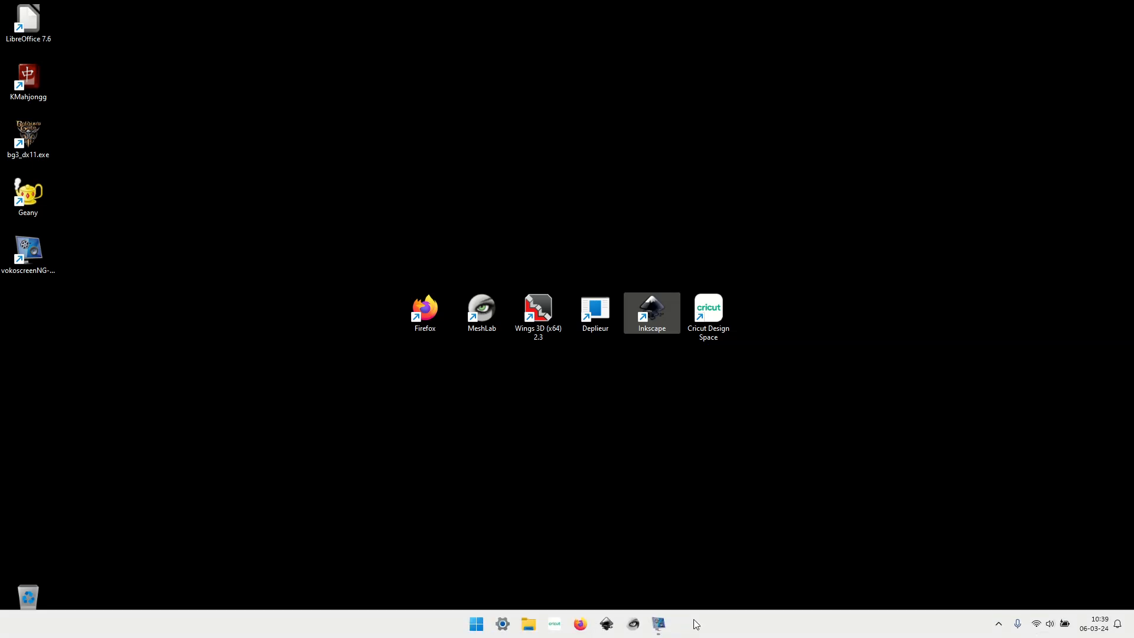
{"action": "left_click", "coordinate": [606, 624]}
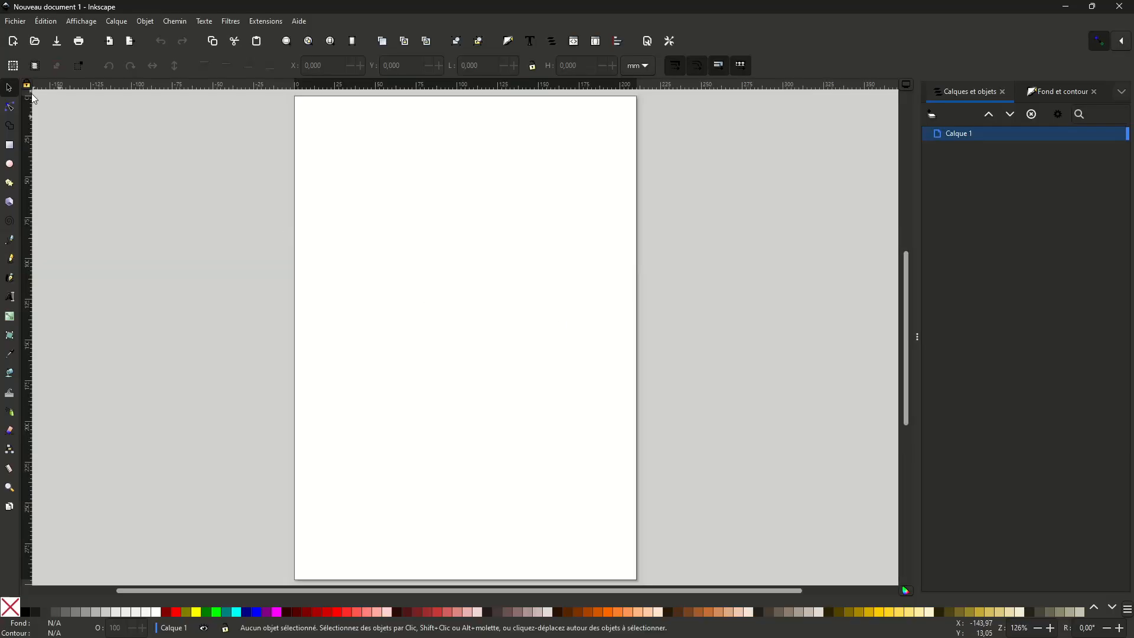
- Open cubeBiseaute.svg from the demo folder
{"action": "left_click", "coordinate": [23, 25]}
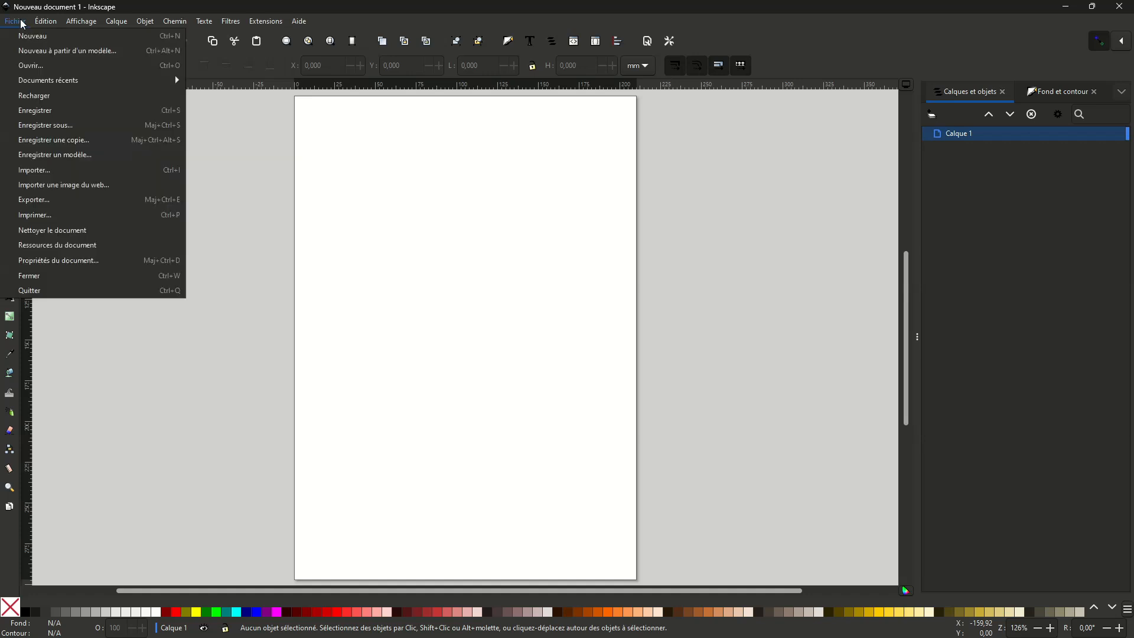
{"action": "left_click", "coordinate": [52, 66]}
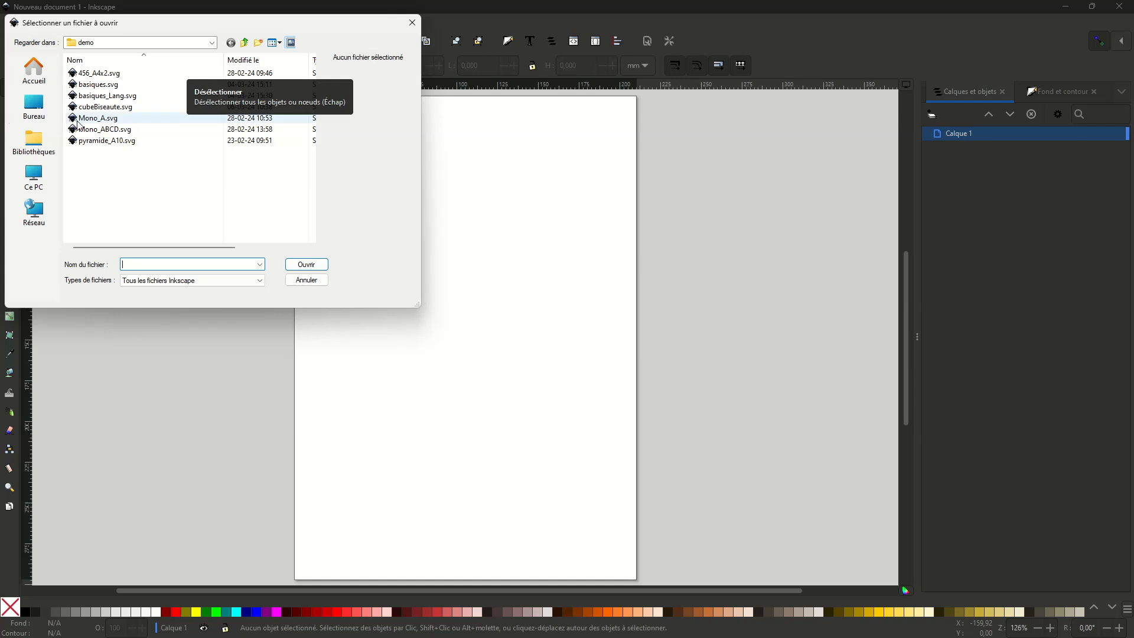
{"action": "left_click", "coordinate": [126, 108]}
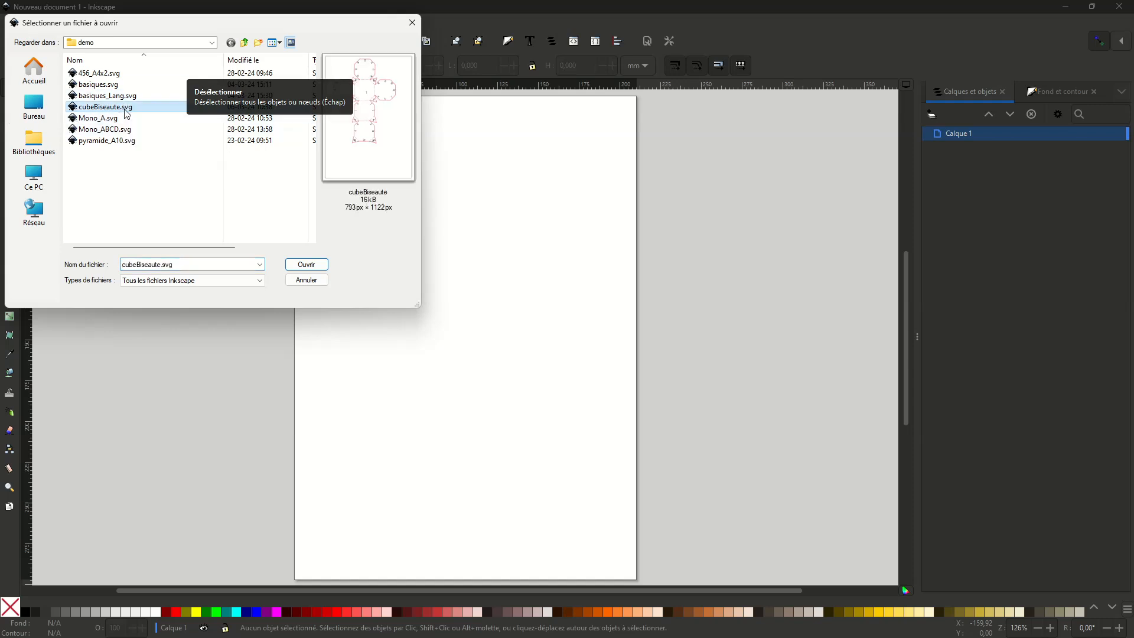
{"action": "left_click", "coordinate": [306, 264]}
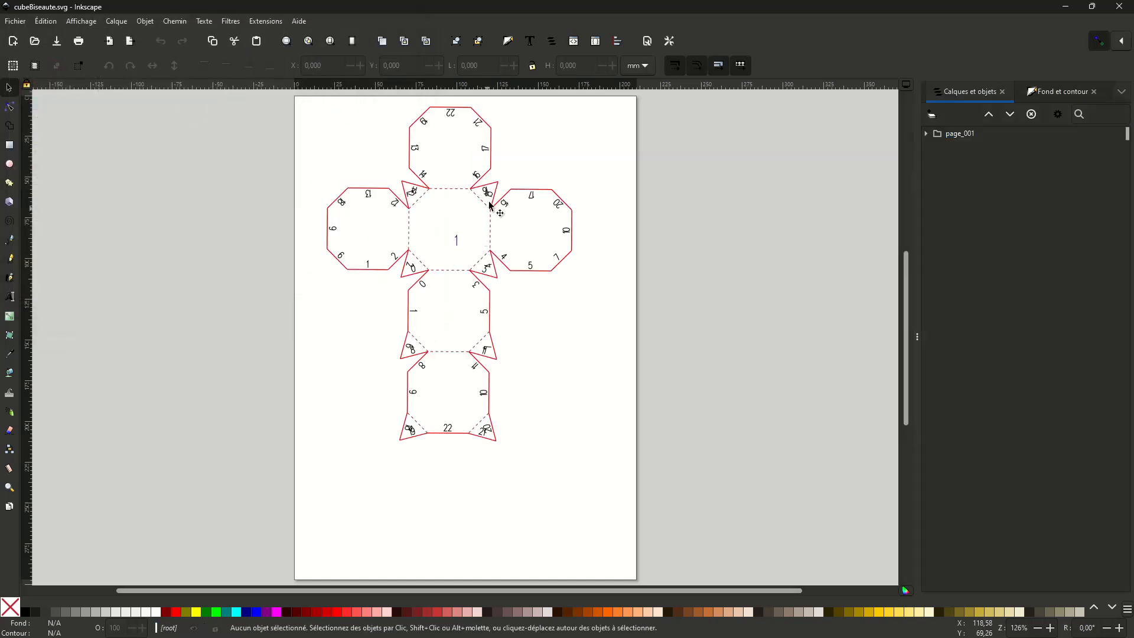
- Nudge the whole template group slightly left, undo the move, and clear the selection
{"action": "left_click", "coordinate": [490, 212]}
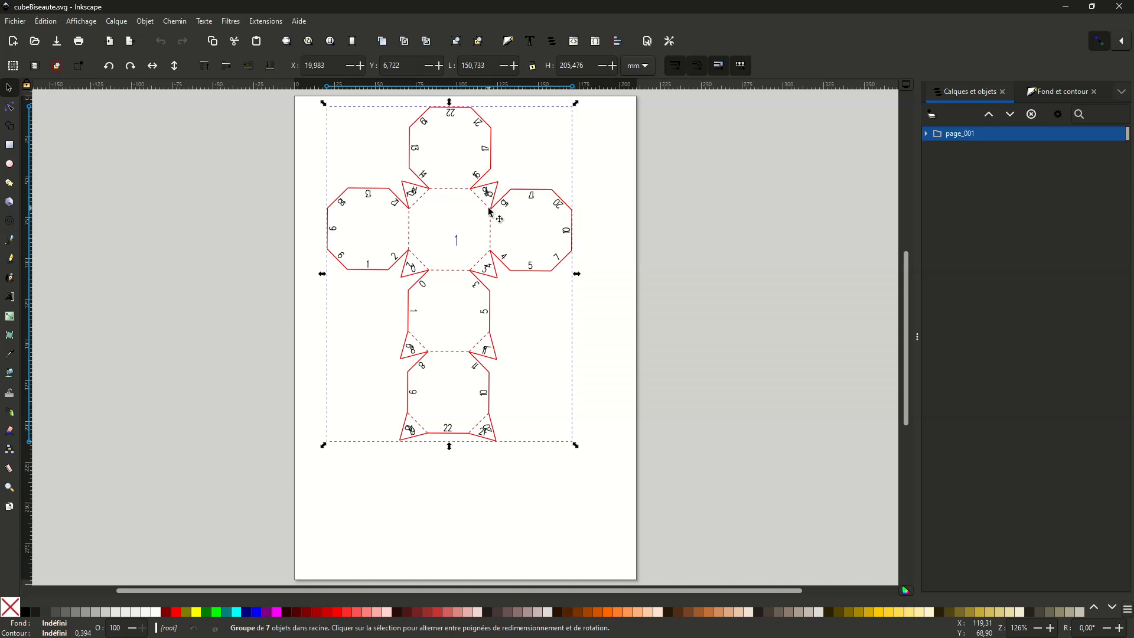
{"action": "key", "text": "Left"}
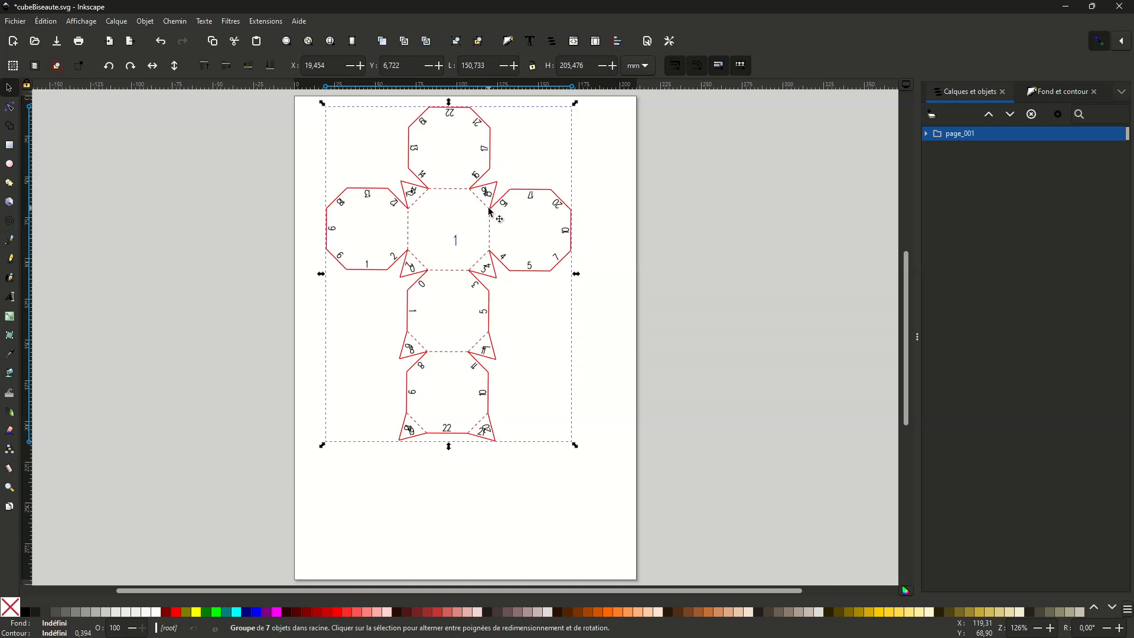
{"action": "key", "text": "ctrl+z"}
{"action": "key", "text": "3"}
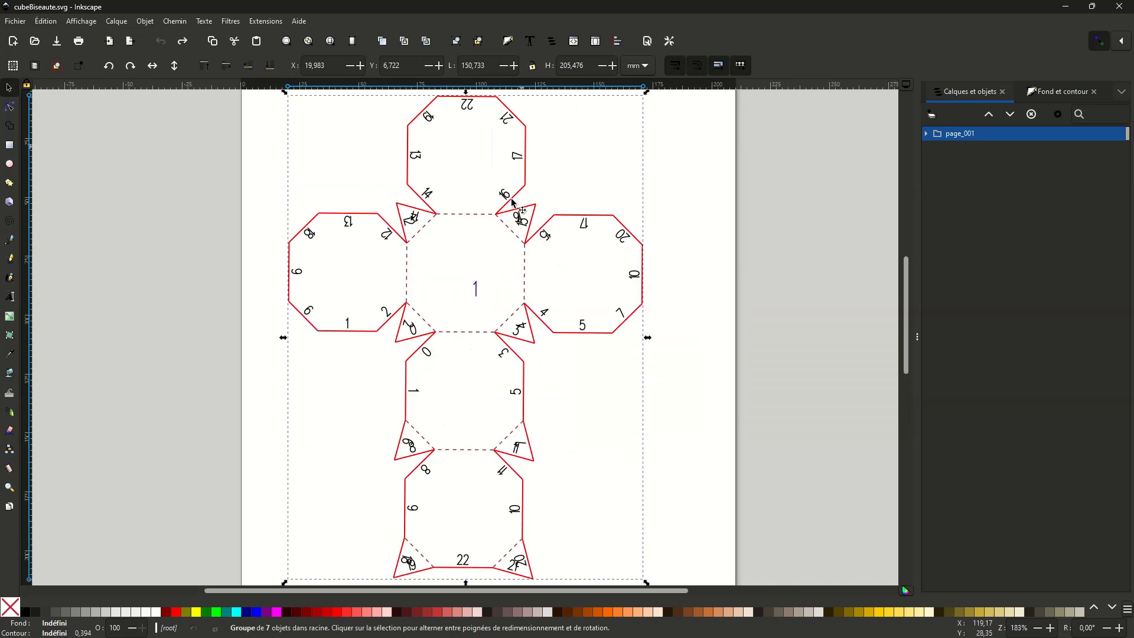
{"action": "left_click", "coordinate": [683, 282]}
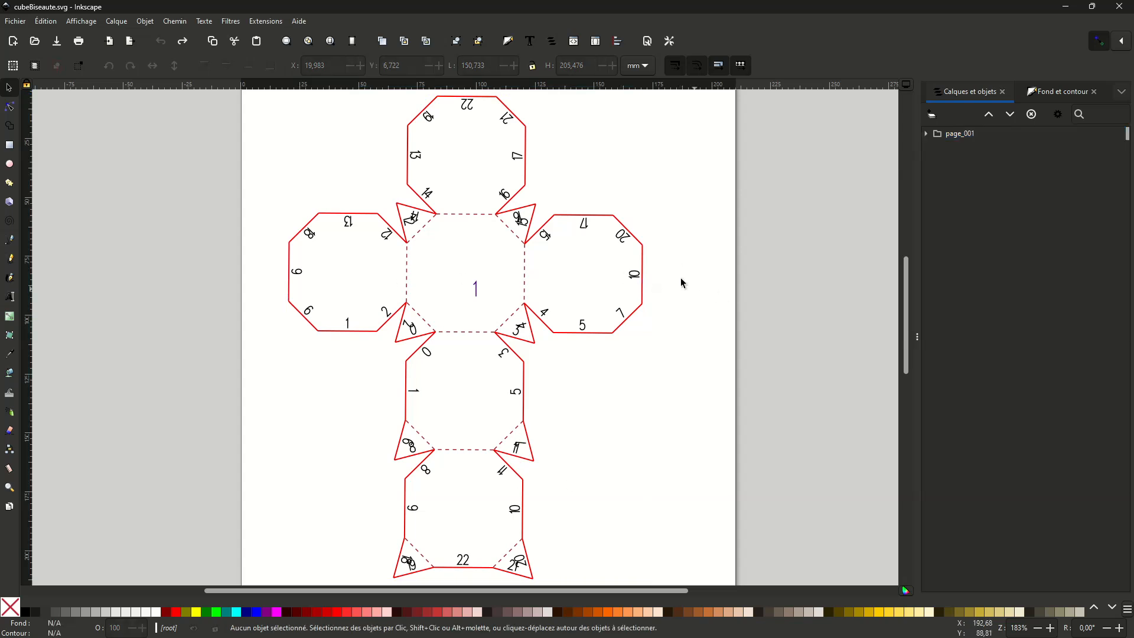
- Close the docked Calques et objets and Fond et contour dialogs and simplify the paths of the template group
{"action": "left_click", "coordinate": [625, 237]}
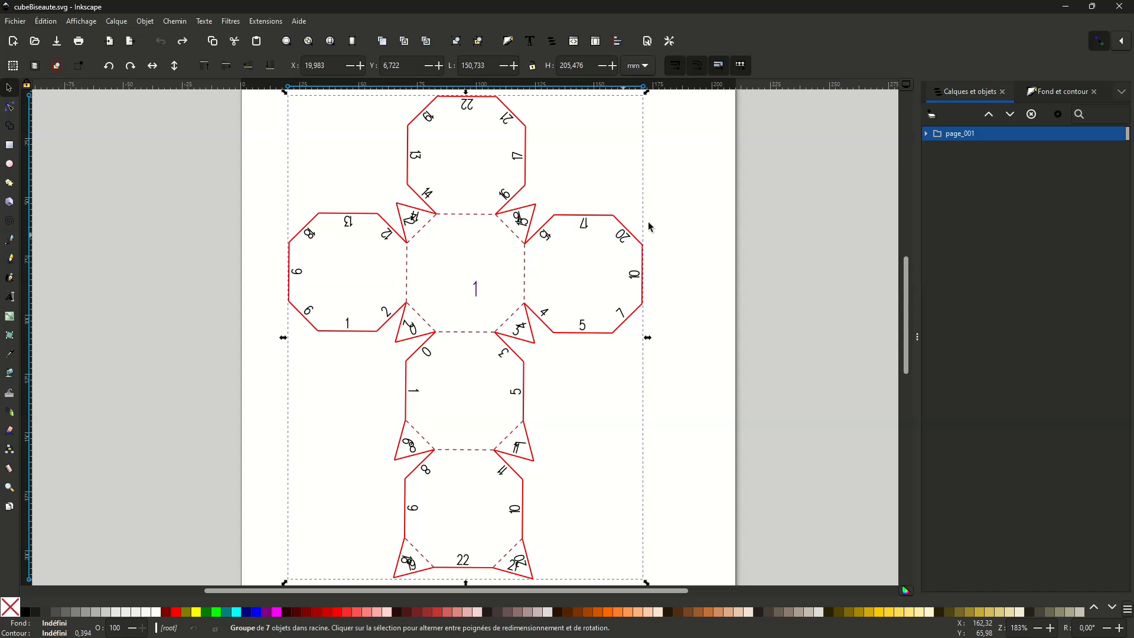
{"action": "left_click", "coordinate": [1004, 92]}
{"action": "left_click", "coordinate": [1003, 92]}
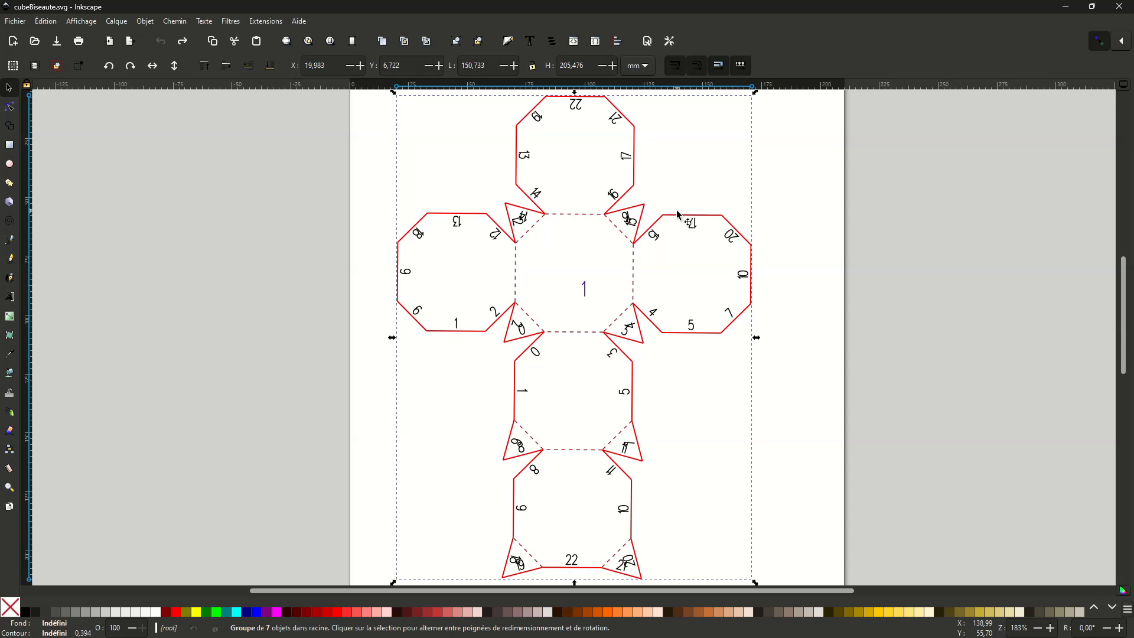
{"action": "key", "text": "ctrl+l"}
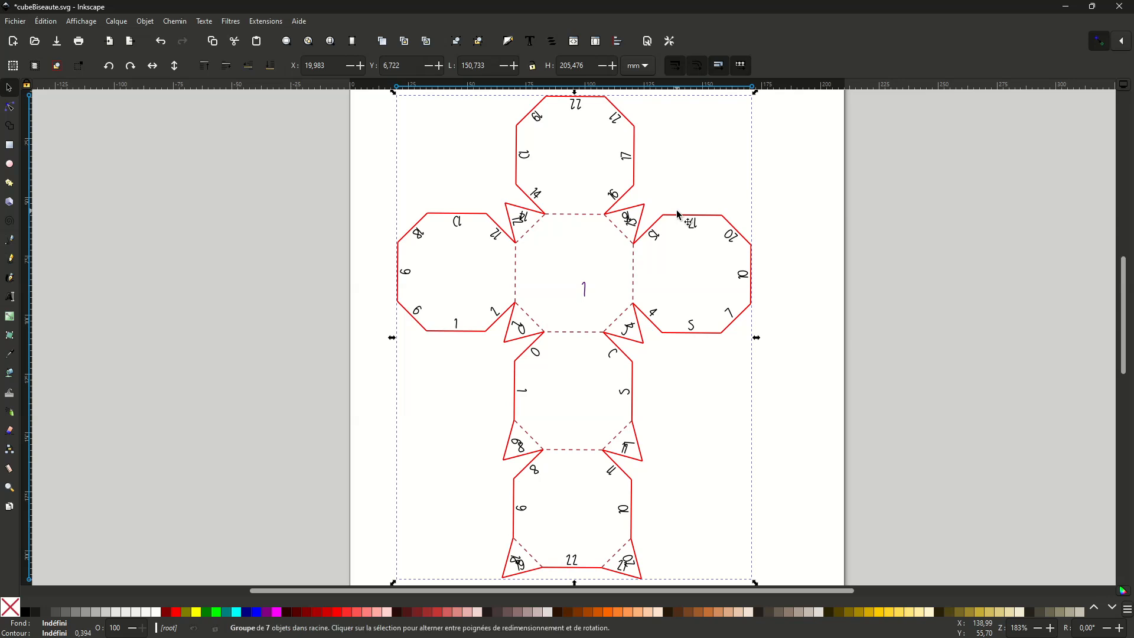
- Show the contents of page_001 in Calques et objets and ungroup page_001 into its separate objects
{"action": "key", "text": "ctrl+shift+l"}
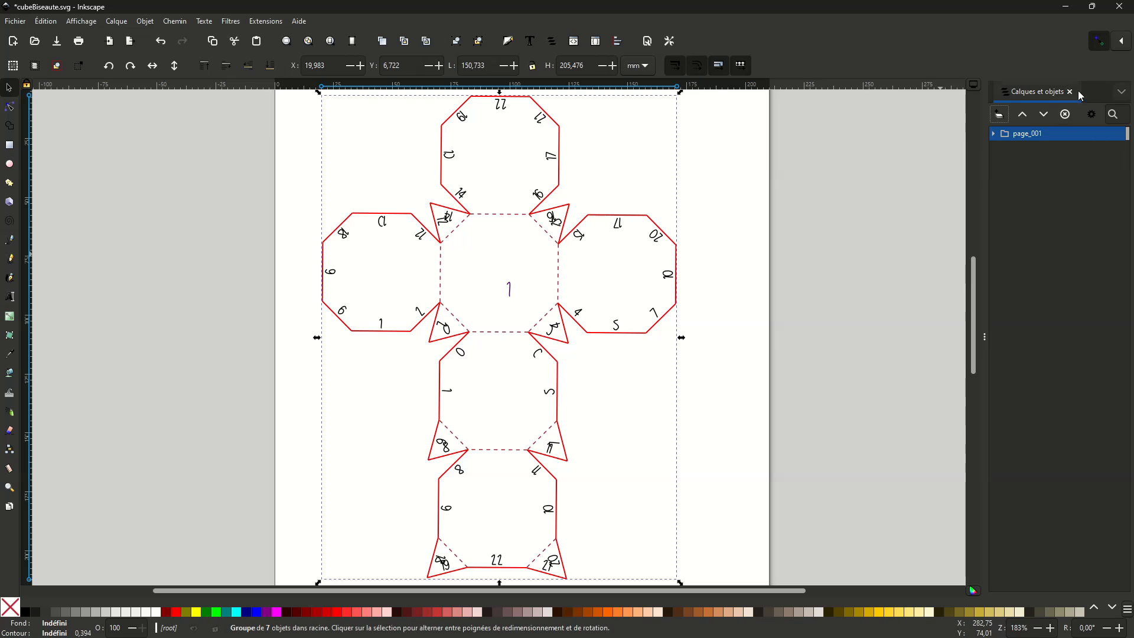
{"action": "left_click", "coordinate": [995, 134]}
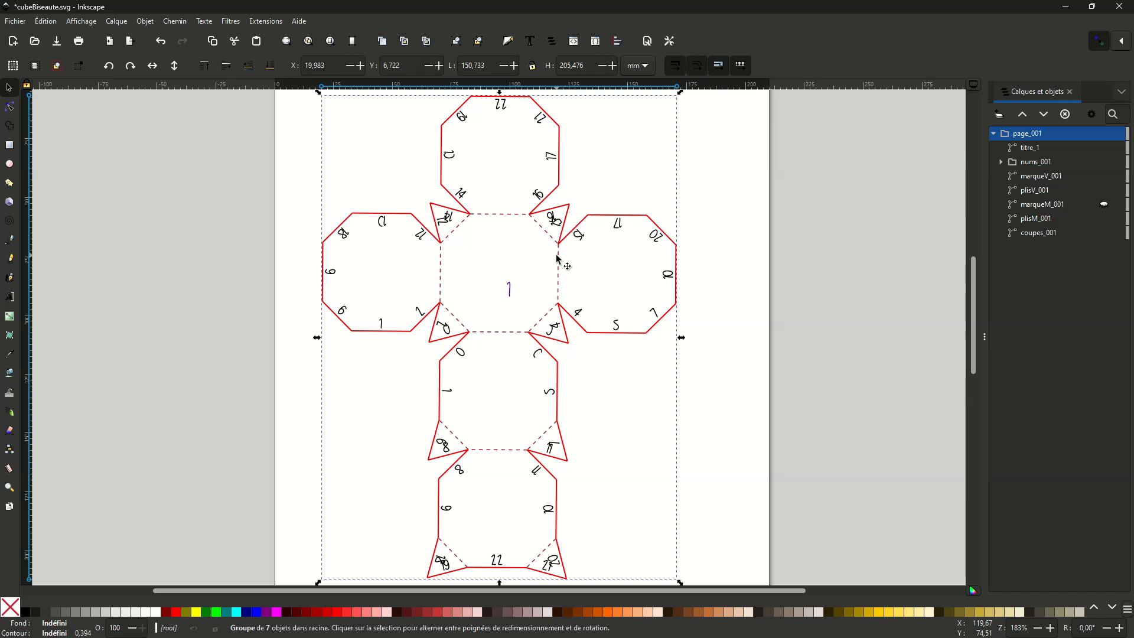
{"action": "key", "text": "ctrl+shift+g"}
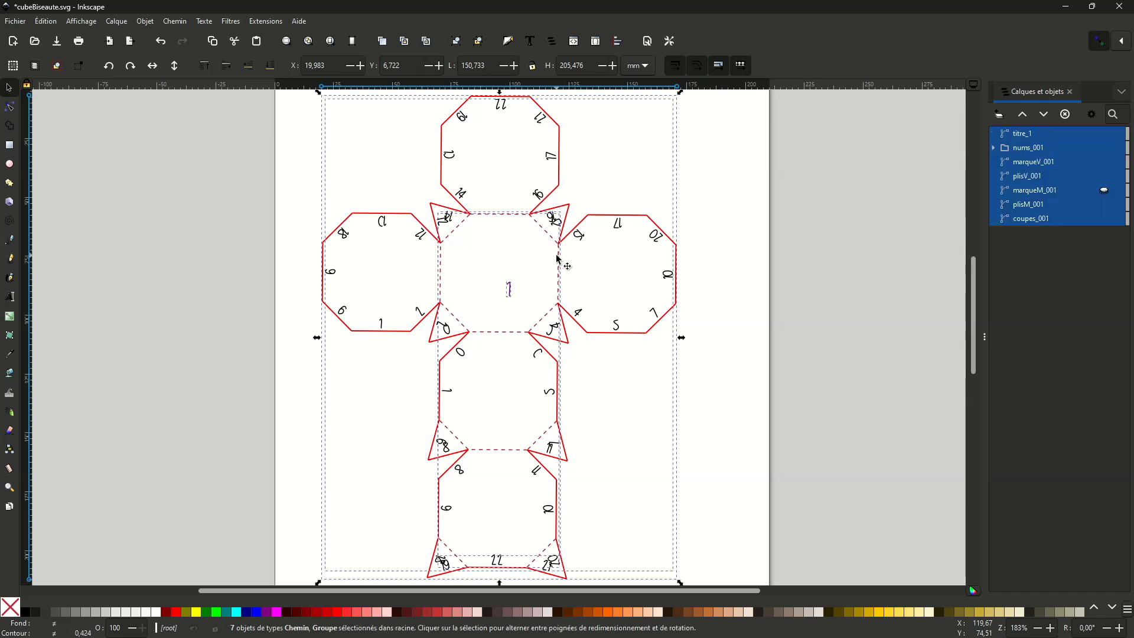
{"action": "left_click", "coordinate": [810, 191]}
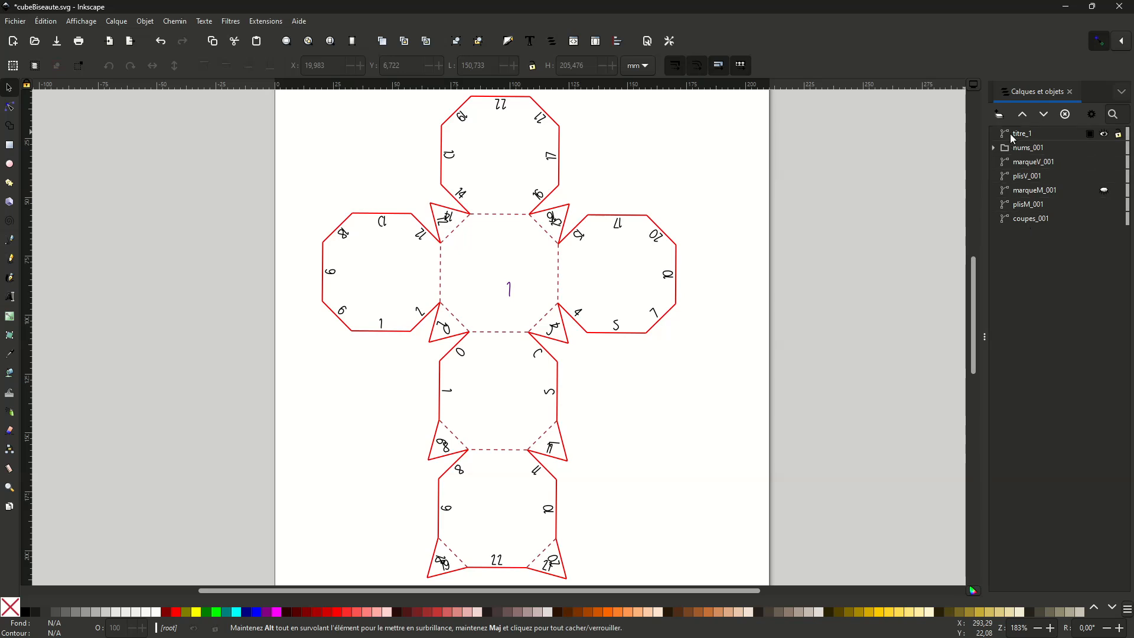
- Delete the title path titre_1 and the edge-number group nums_001 from the template
{"action": "left_click", "coordinate": [1018, 134]}
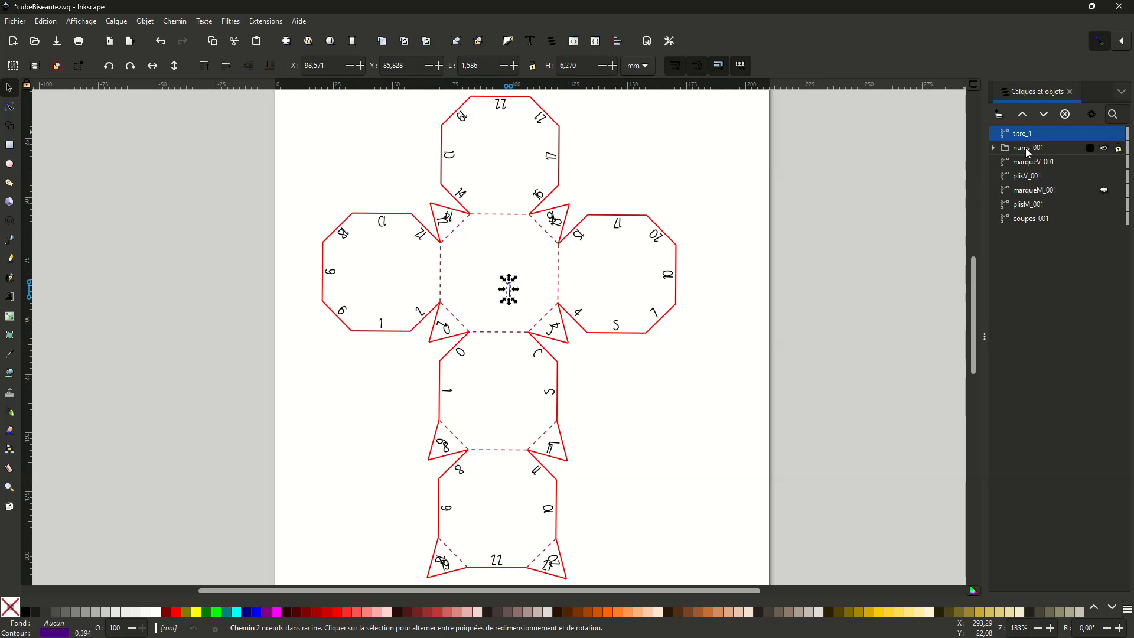
{"action": "left_click", "coordinate": [1029, 149], "text": "shift"}
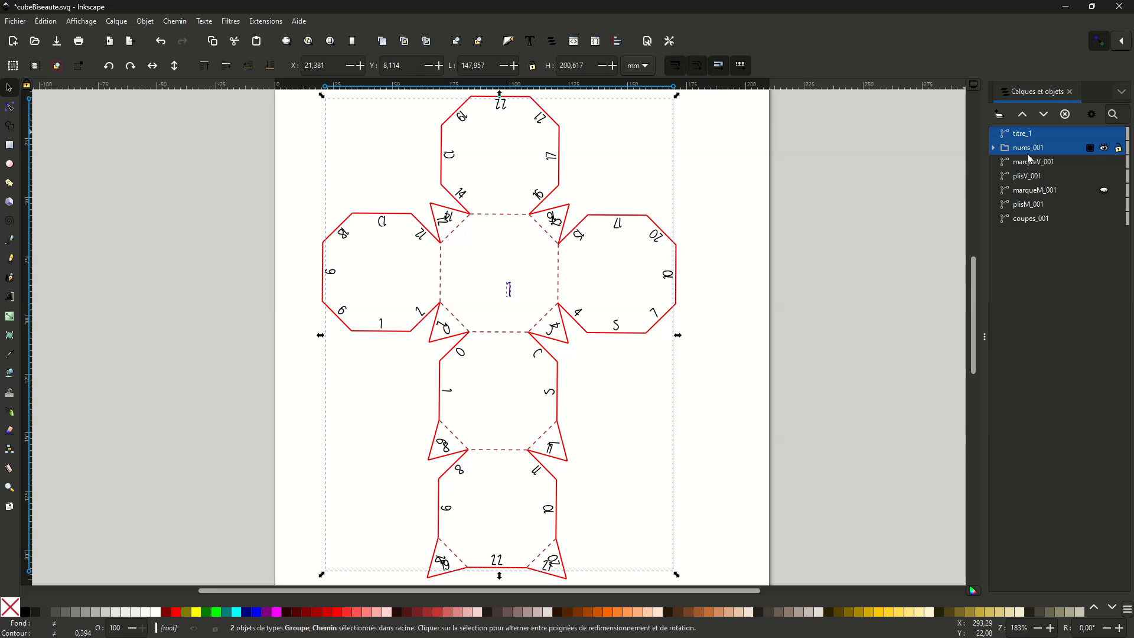
{"action": "key", "text": "Delete"}
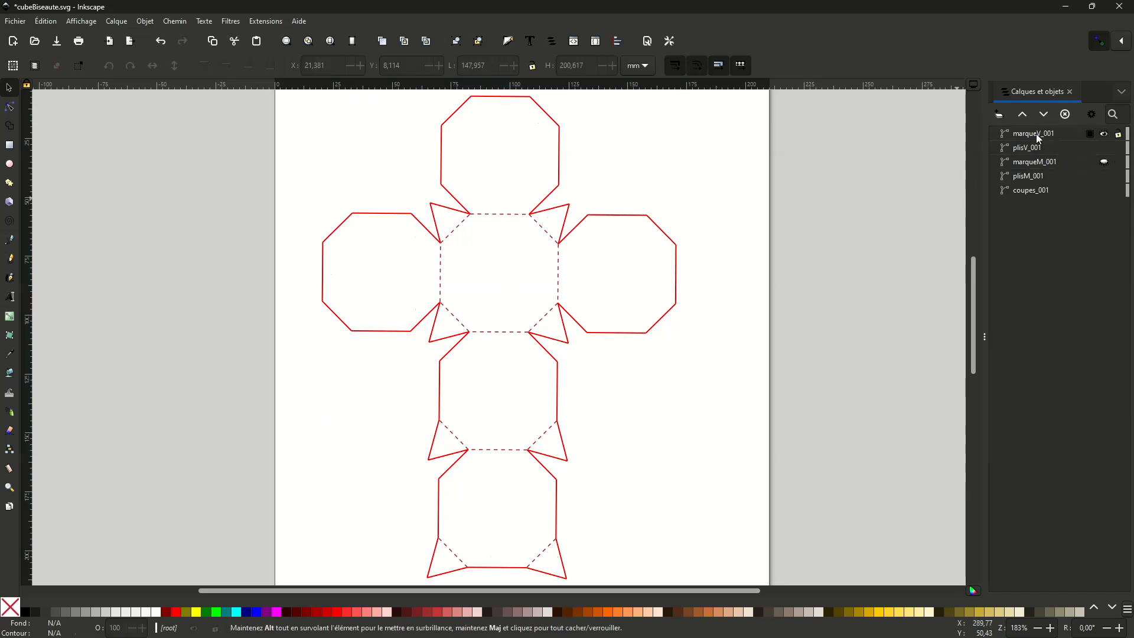
- Delete the objects marqueV_001, marqueM_001 and plisV_001, keeping only plisM_001 and coupes_001
{"action": "left_click", "coordinate": [1039, 135]}
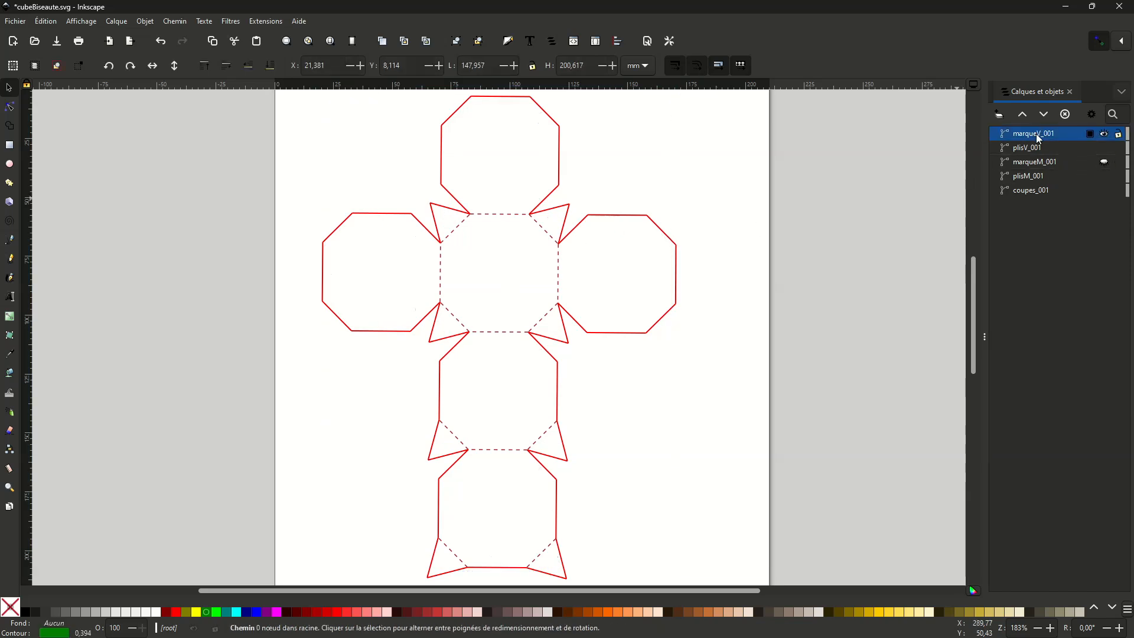
{"action": "left_click", "coordinate": [1051, 167], "text": "ctrl"}
{"action": "key", "text": "Delete"}
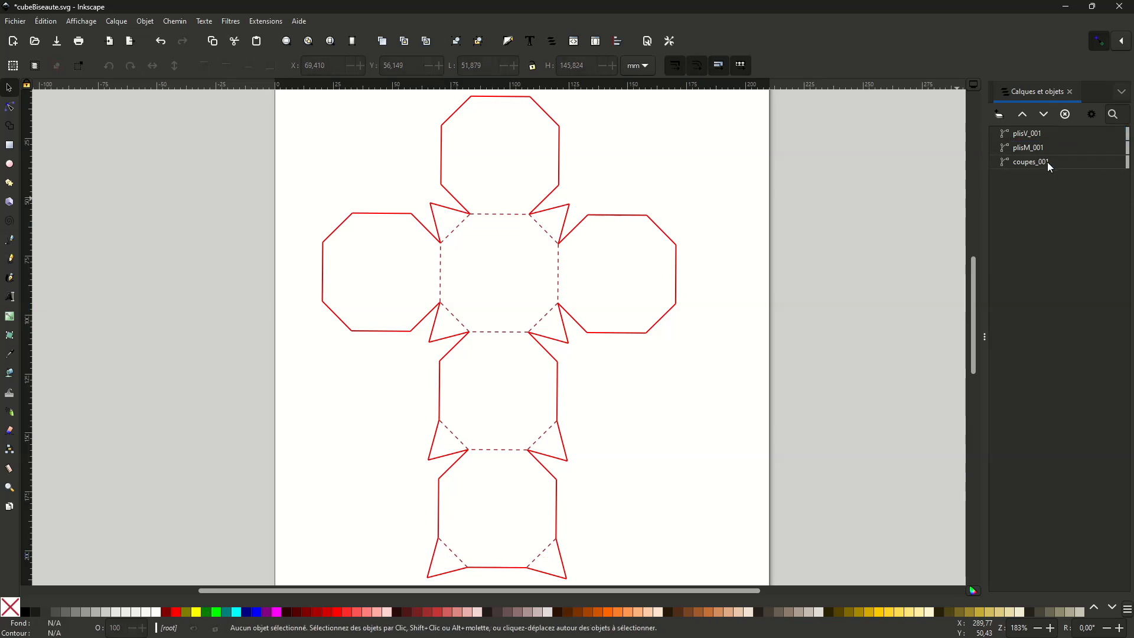
{"action": "left_click", "coordinate": [1036, 140]}
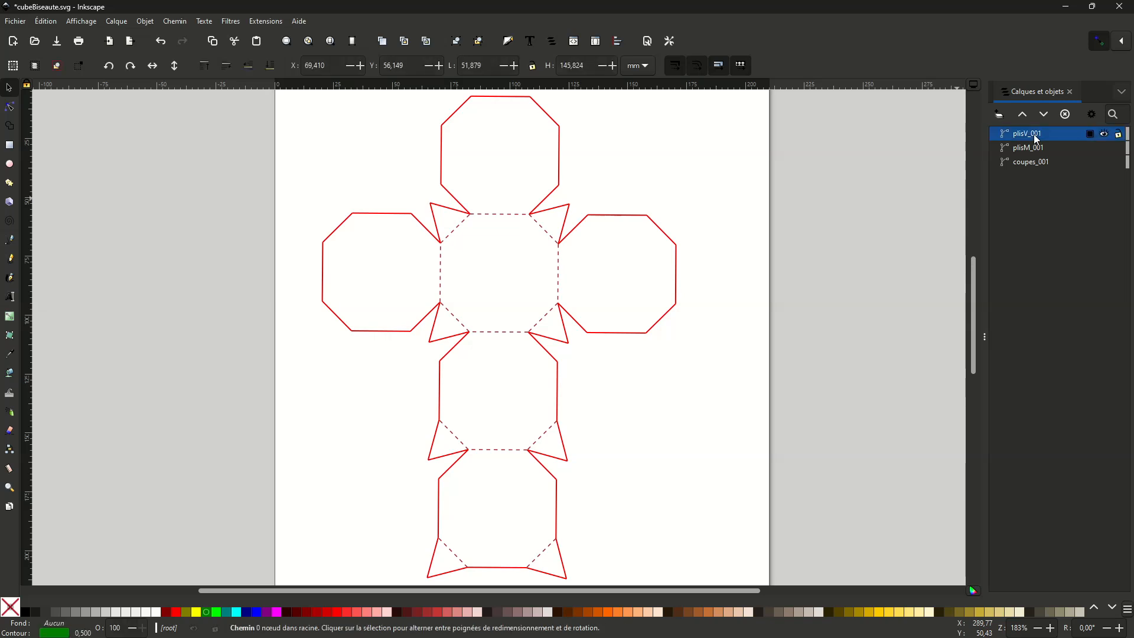
{"action": "key", "text": "Delete"}
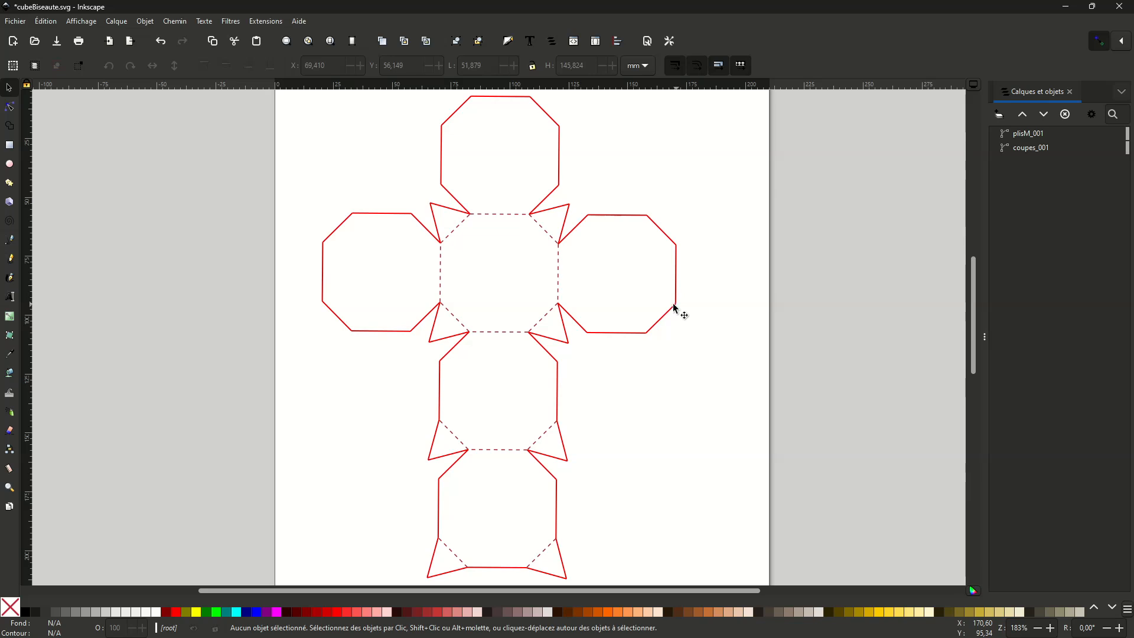
- Select all nodes of the cut path coupes_001 and join them into a continuous outline
{"action": "left_click", "coordinate": [1031, 149]}
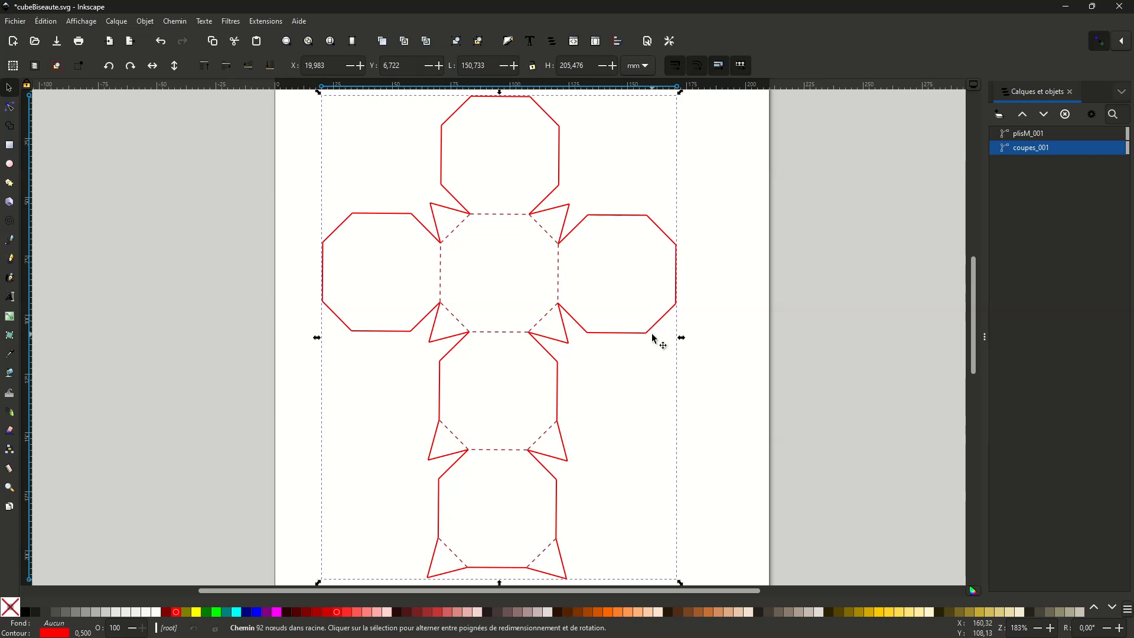
{"action": "left_click", "coordinate": [9, 108]}
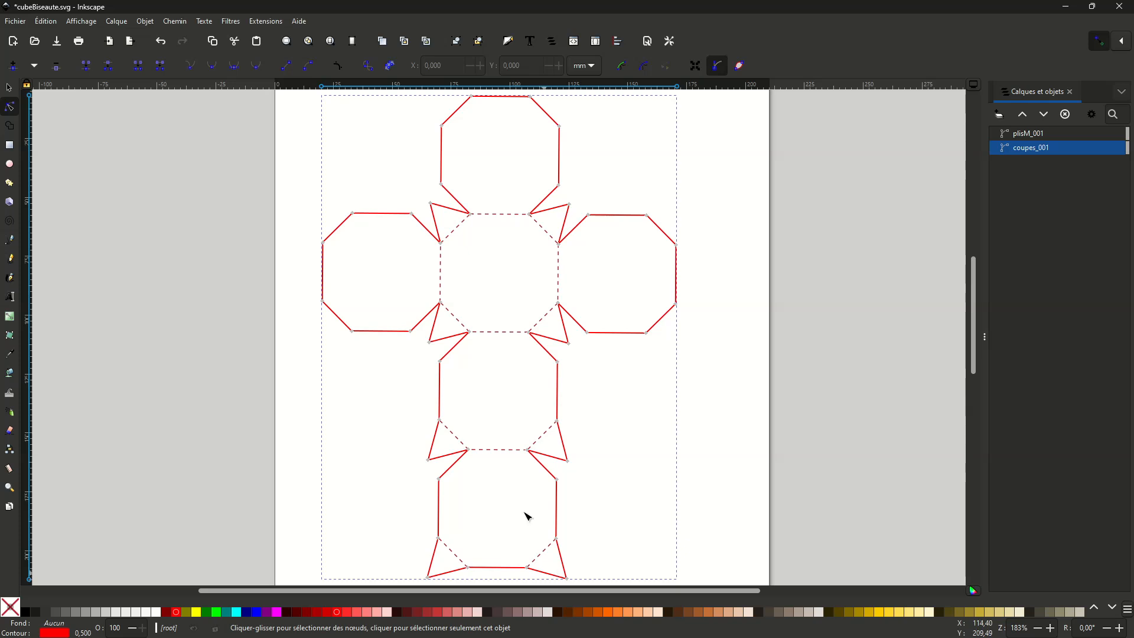
{"action": "left_click_drag", "start_coordinate": [301, 94], "coordinate": [695, 589]}
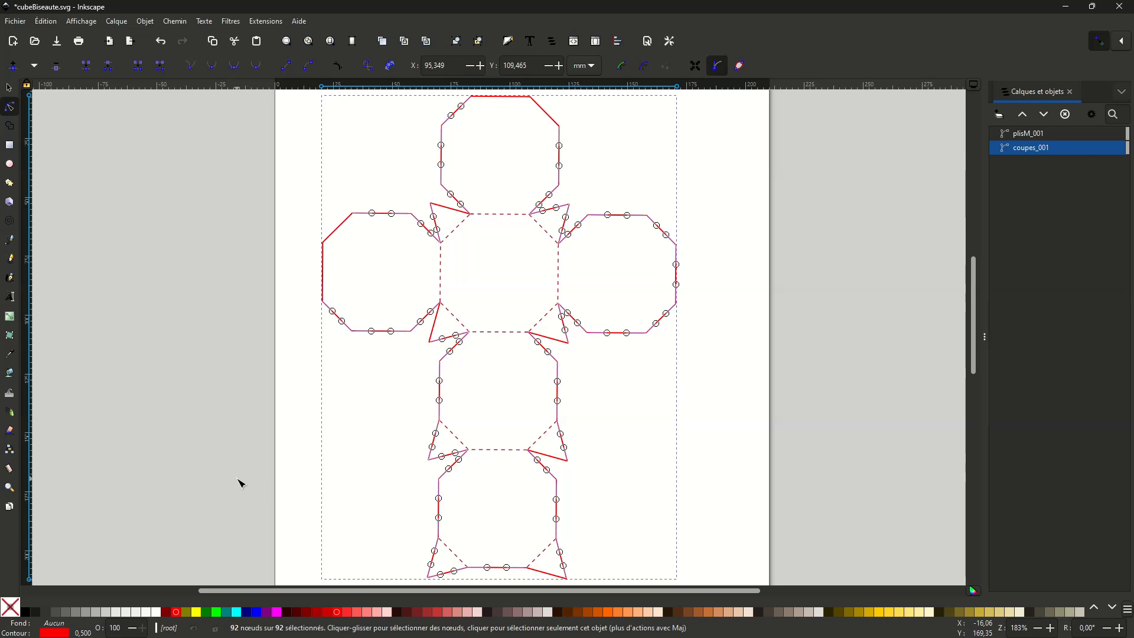
{"action": "key", "text": "shift+j"}
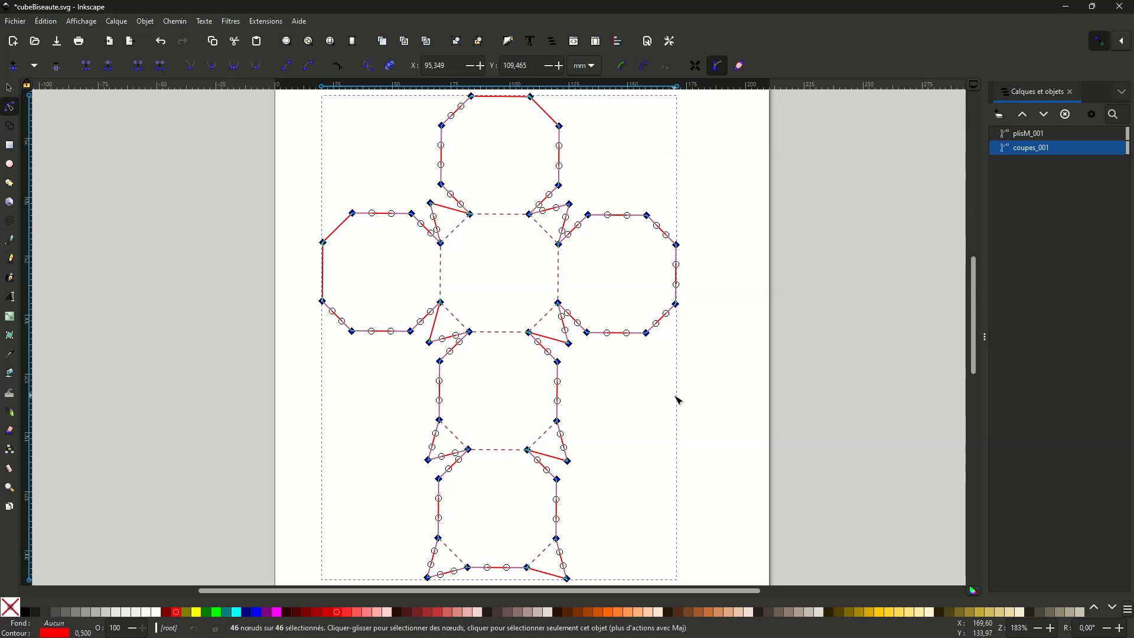
- Clear the node selection on the cut path and select the dashed fold path plisM_001 for node editing
{"action": "left_click", "coordinate": [666, 395]}
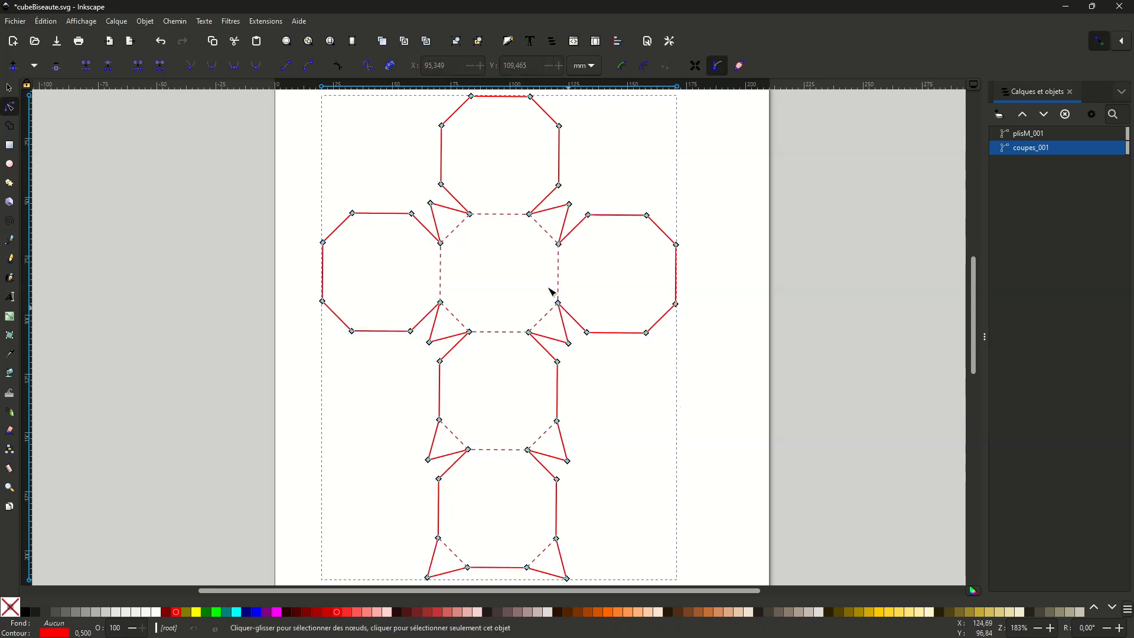
{"action": "left_click", "coordinate": [550, 235]}
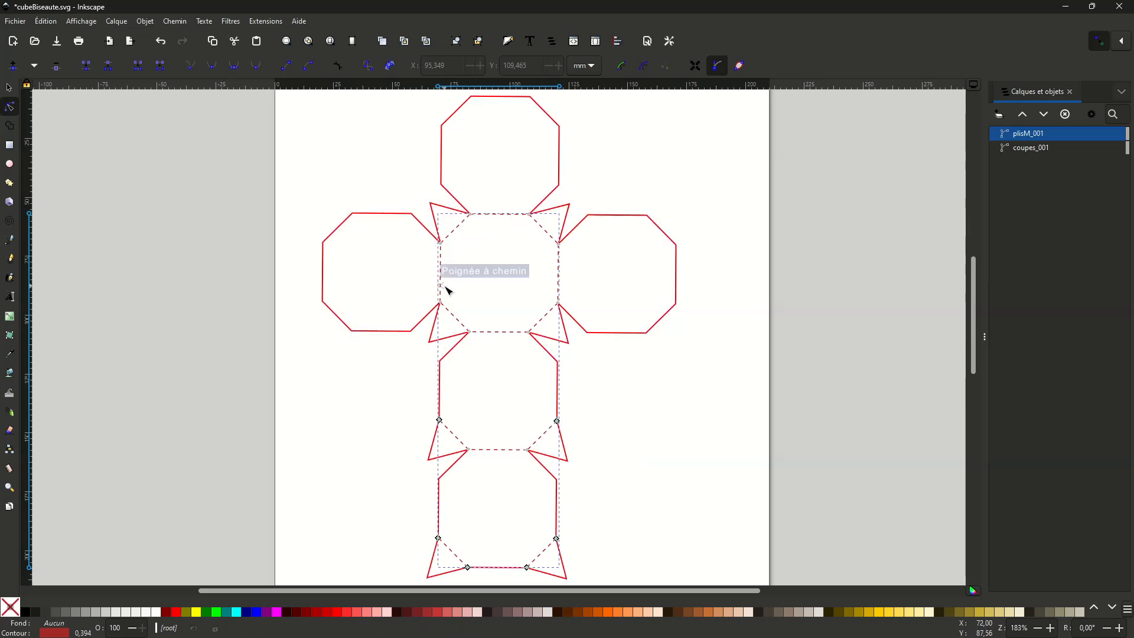
- Try to join all nodes of the fold path plisM_001 at once, and undo the join
{"action": "left_click_drag", "start_coordinate": [397, 176], "coordinate": [624, 357]}
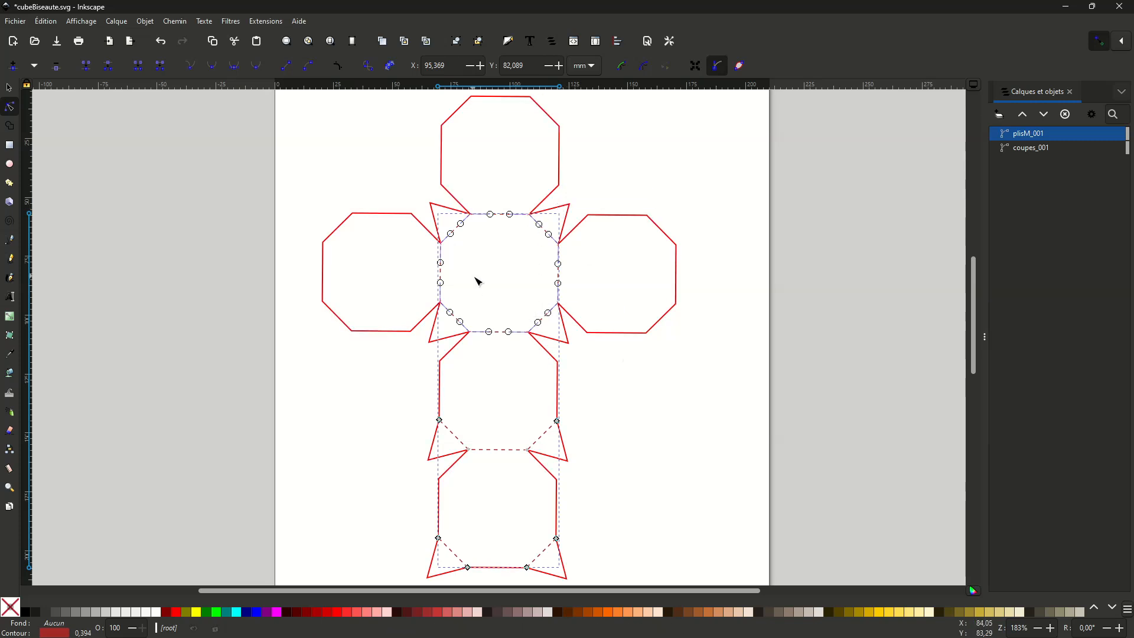
{"action": "left_click_drag", "start_coordinate": [386, 176], "coordinate": [618, 579]}
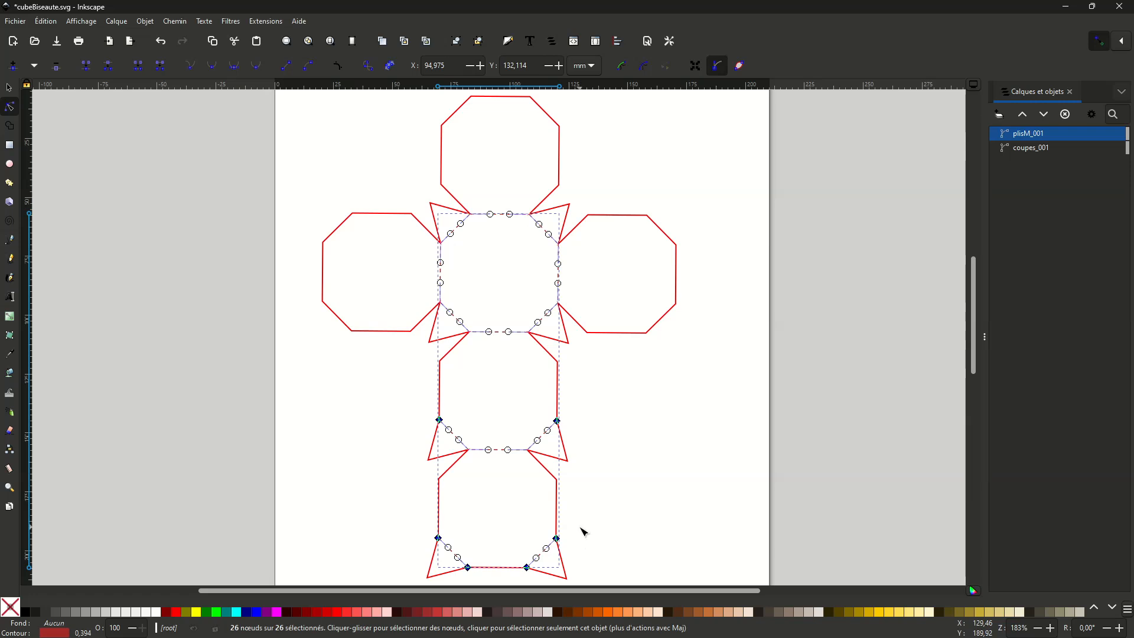
{"action": "key", "text": "Delete"}
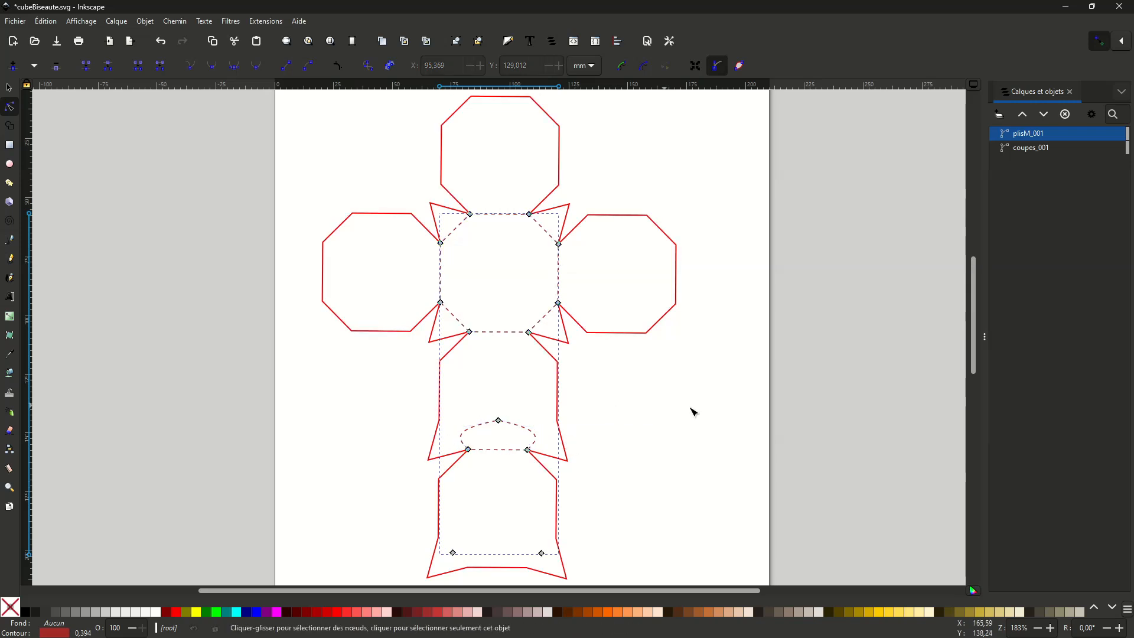
{"action": "left_click", "coordinate": [565, 430]}
{"action": "key", "text": "ctrl+z"}
- Join the overlapping fold-path nodes around the central octagon and at both ends of the lower horizontal fold
{"action": "left_click_drag", "start_coordinate": [410, 193], "coordinate": [598, 361]}
{"action": "key", "text": "shift+j"}
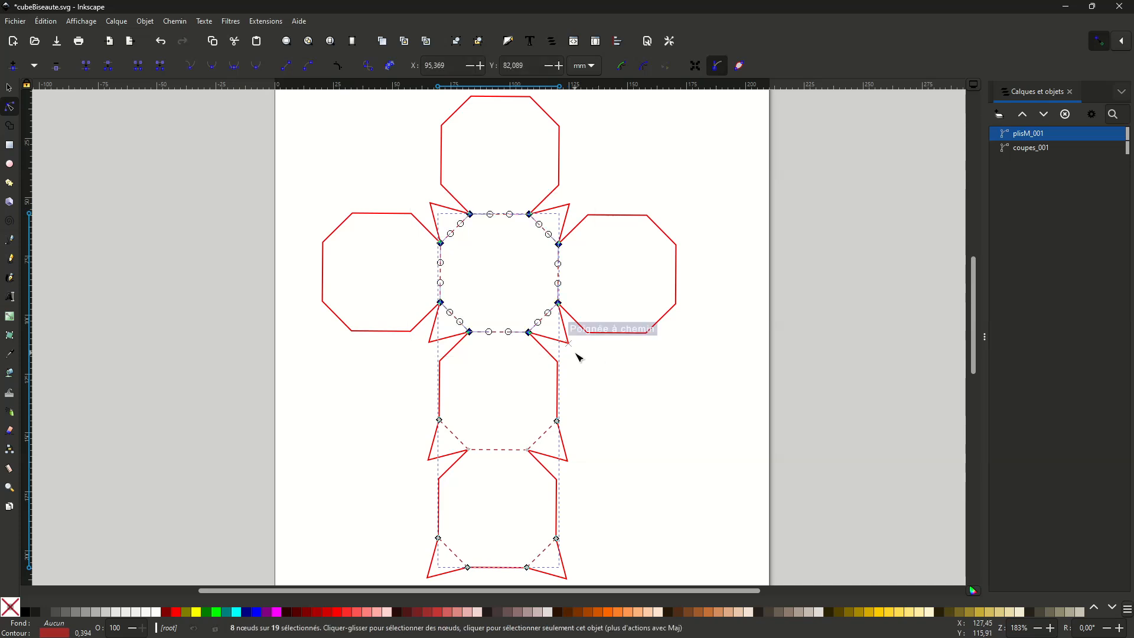
{"action": "left_click_drag", "start_coordinate": [415, 397], "coordinate": [536, 473]}
{"action": "left_click", "coordinate": [476, 453]}
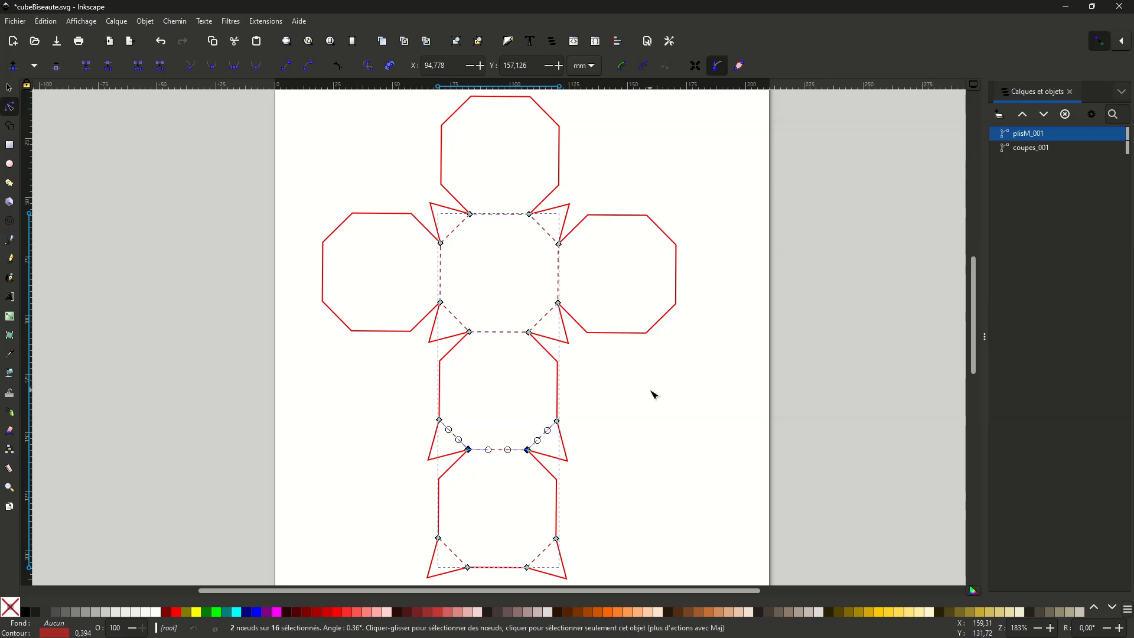
{"action": "left_click", "coordinate": [651, 395]}
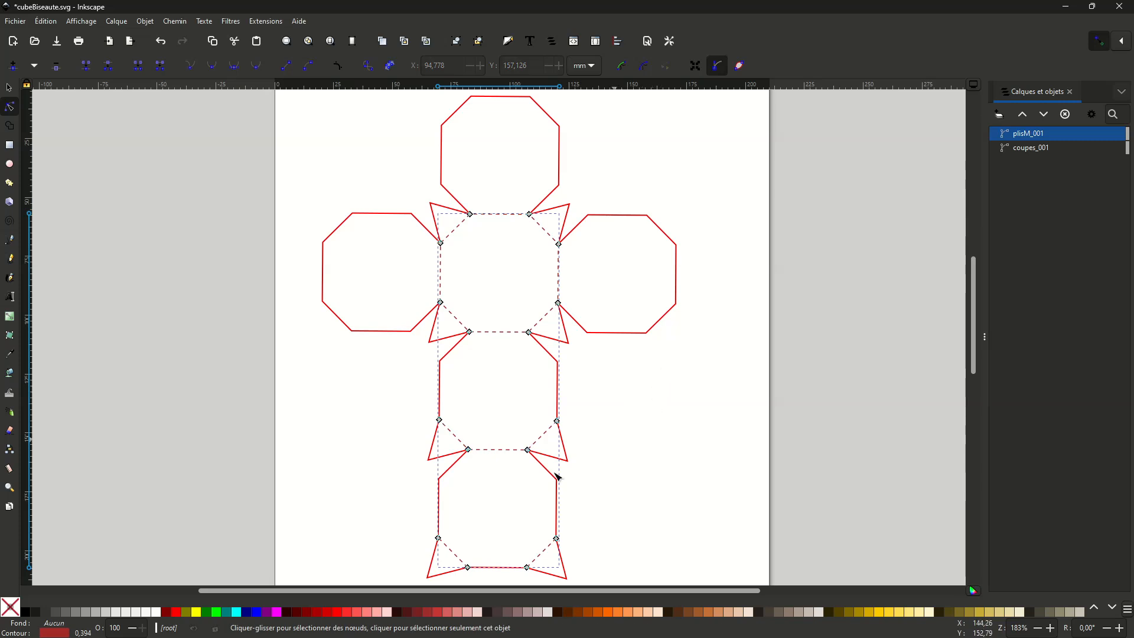
- Check the joined fold path by selecting its nodes, clear the selection and save cubeBiseaute.svg
{"action": "left_click", "coordinate": [549, 435]}
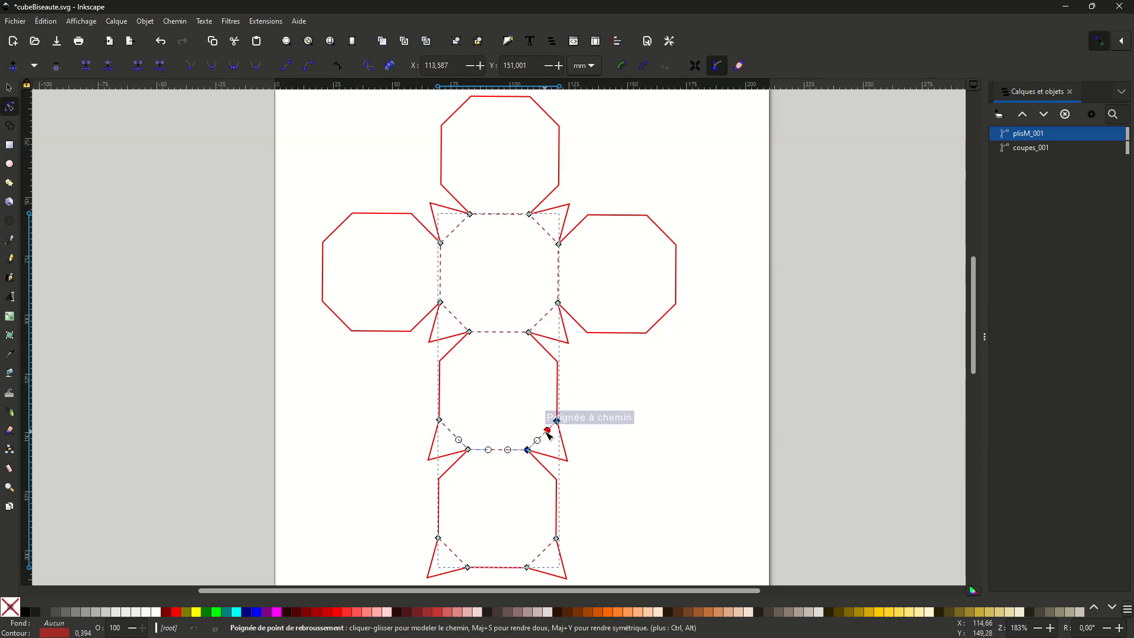
{"action": "left_click_drag", "start_coordinate": [368, 174], "coordinate": [628, 576]}
{"action": "key", "text": "Escape"}
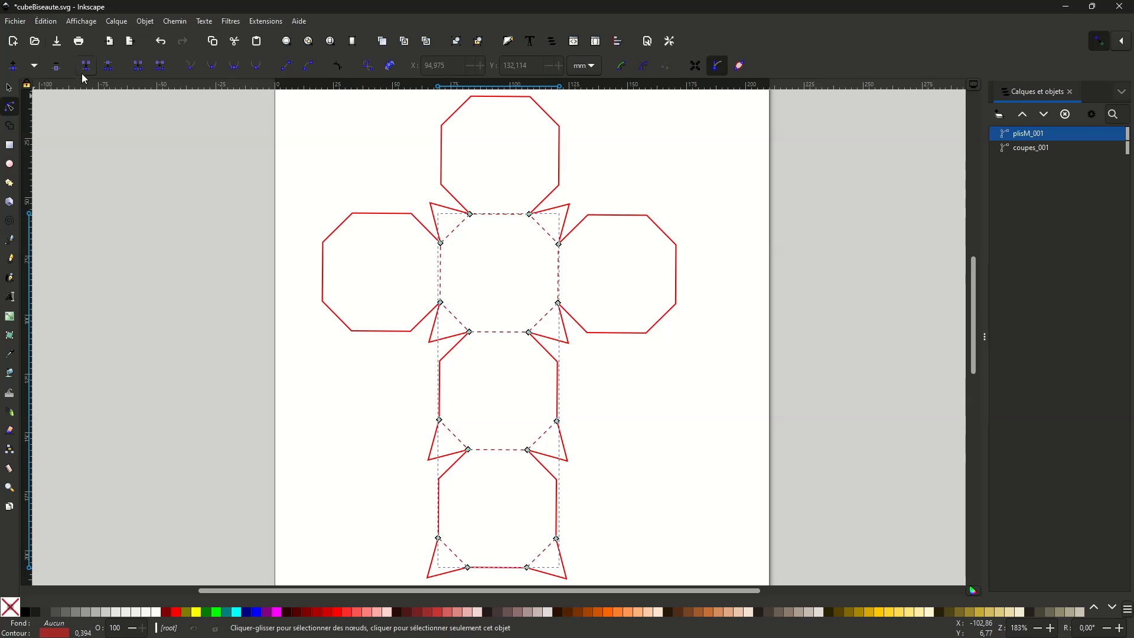
{"action": "key", "text": "ctrl+s"}
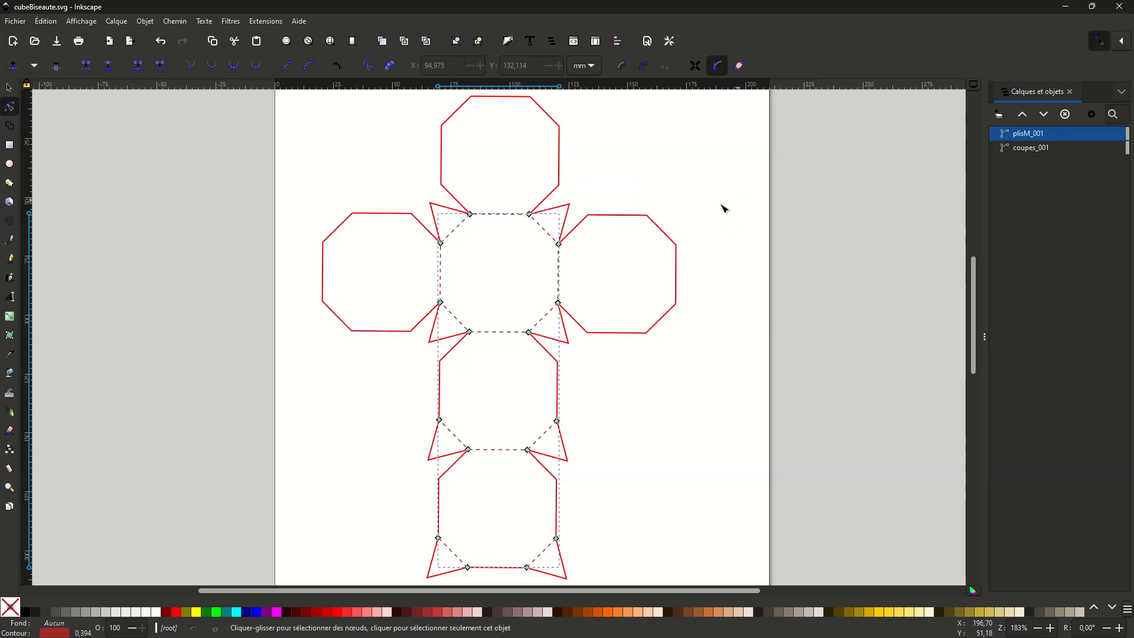
- Change the stroke of the fold path plisM_001 to the longer 12 12 dash pattern
{"action": "left_click", "coordinate": [1041, 152]}
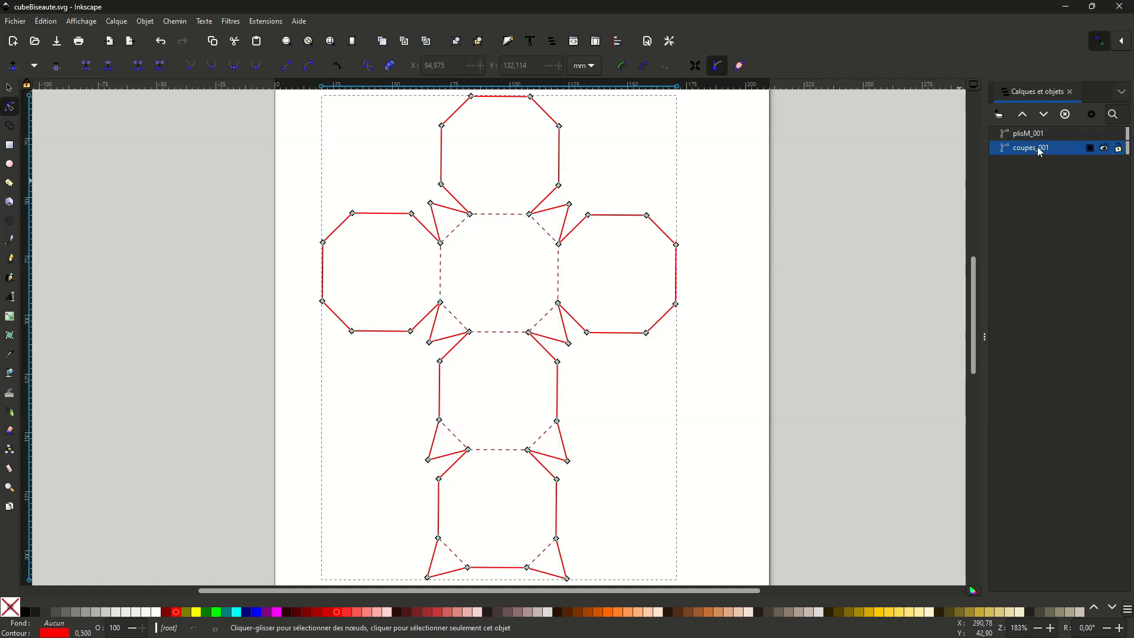
{"action": "left_click", "coordinate": [1037, 138]}
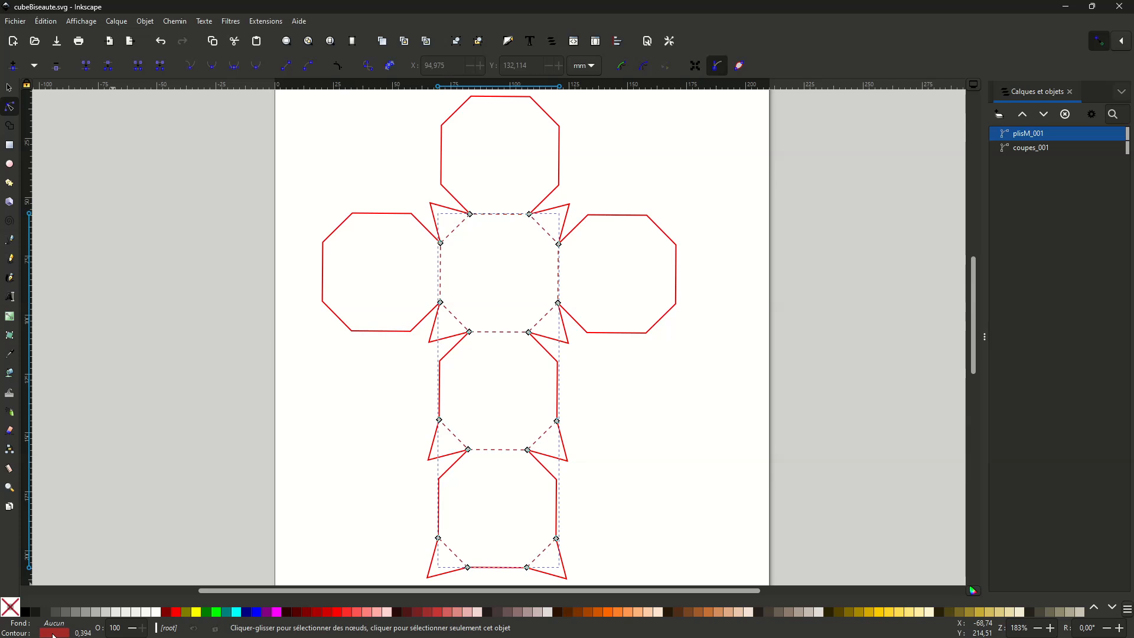
{"action": "left_click", "coordinate": [55, 634]}
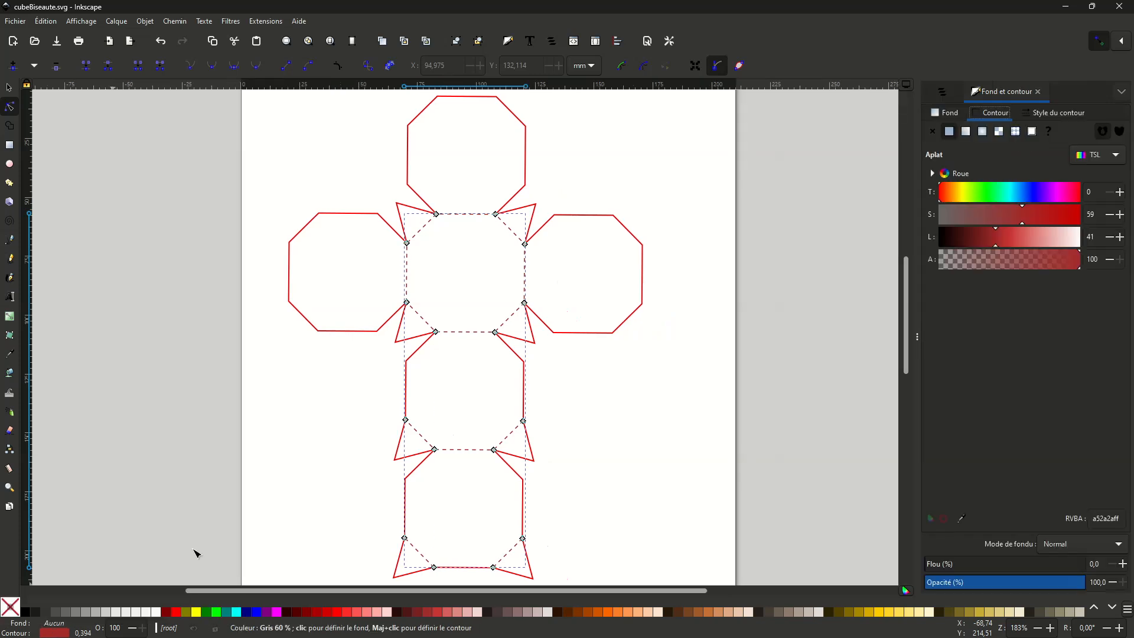
{"action": "left_click", "coordinate": [1051, 117]}
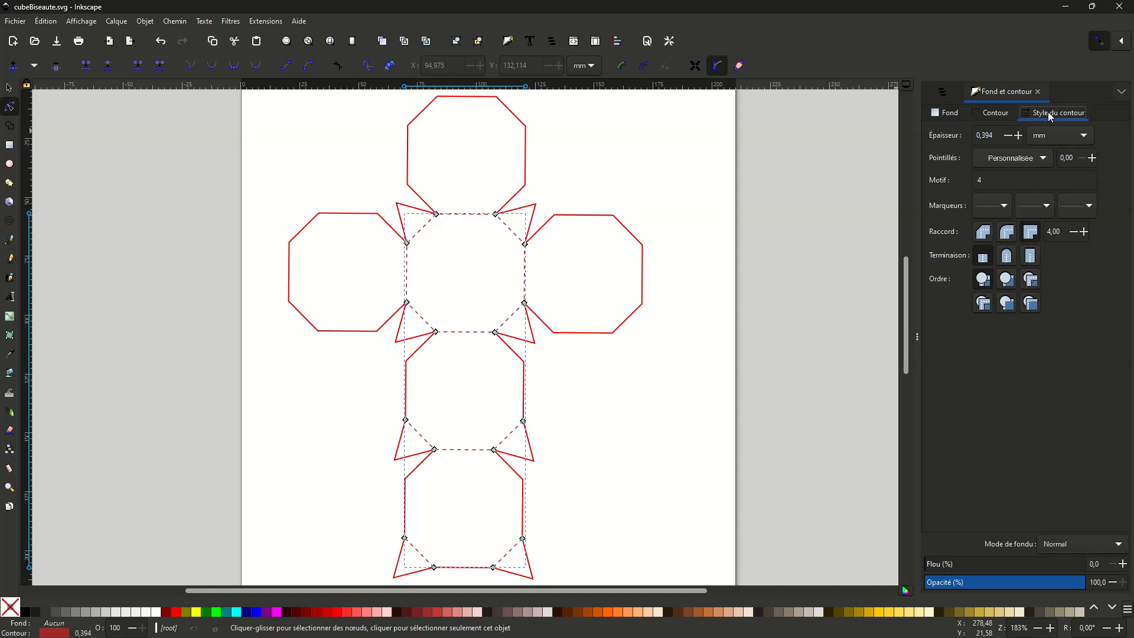
{"action": "left_click", "coordinate": [1043, 160]}
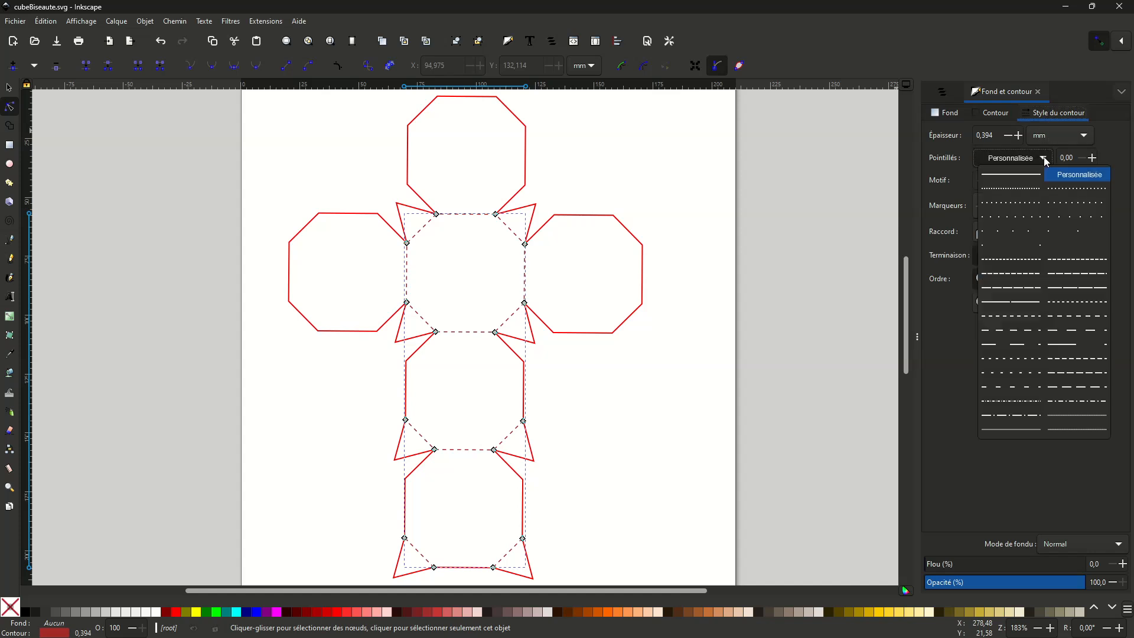
{"action": "left_click", "coordinate": [1020, 349]}
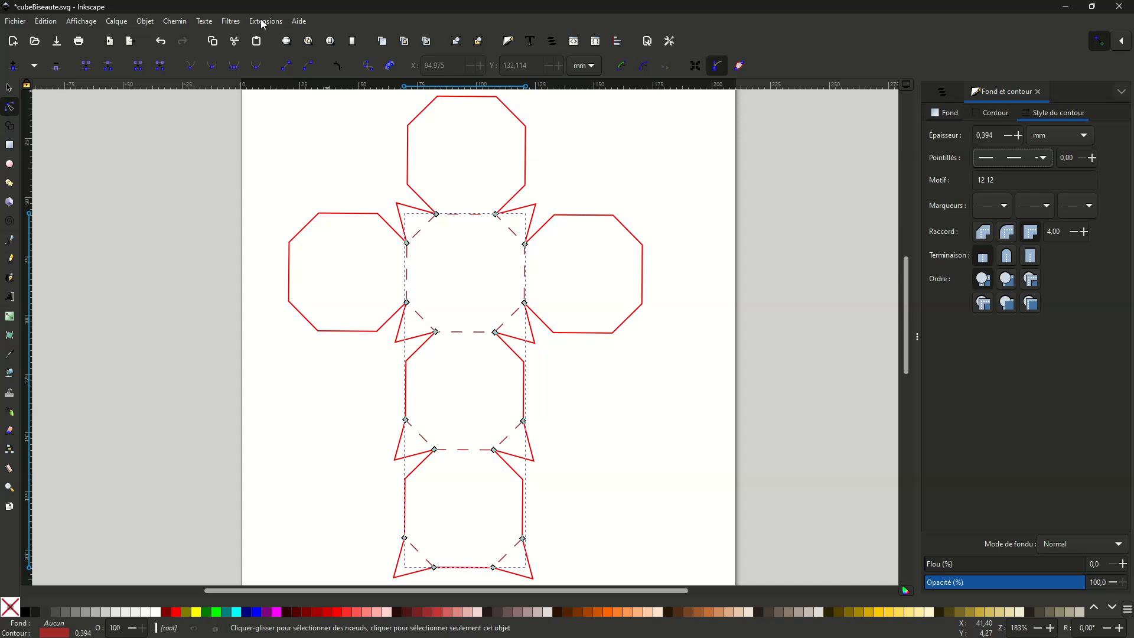
- Convert the 12 12 stroke dashes of the fold path plisM_001 into real path segments, and clear the selection
{"action": "left_click", "coordinate": [264, 22]}
{"action": "mouse_move", "coordinate": [394, 184]}
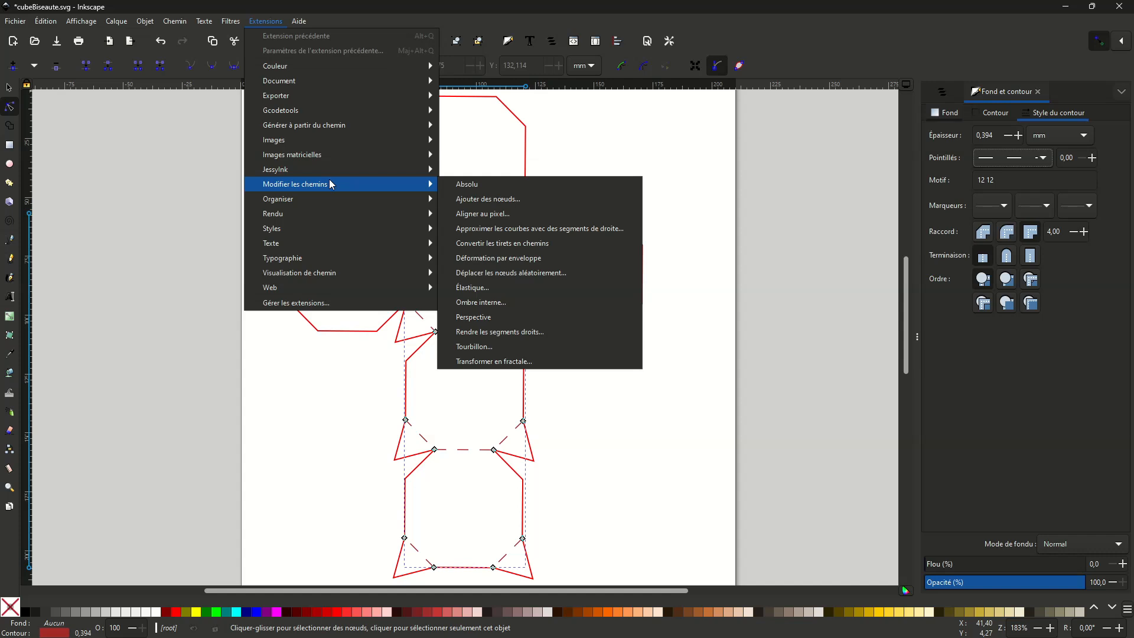
{"action": "left_click", "coordinate": [556, 249]}
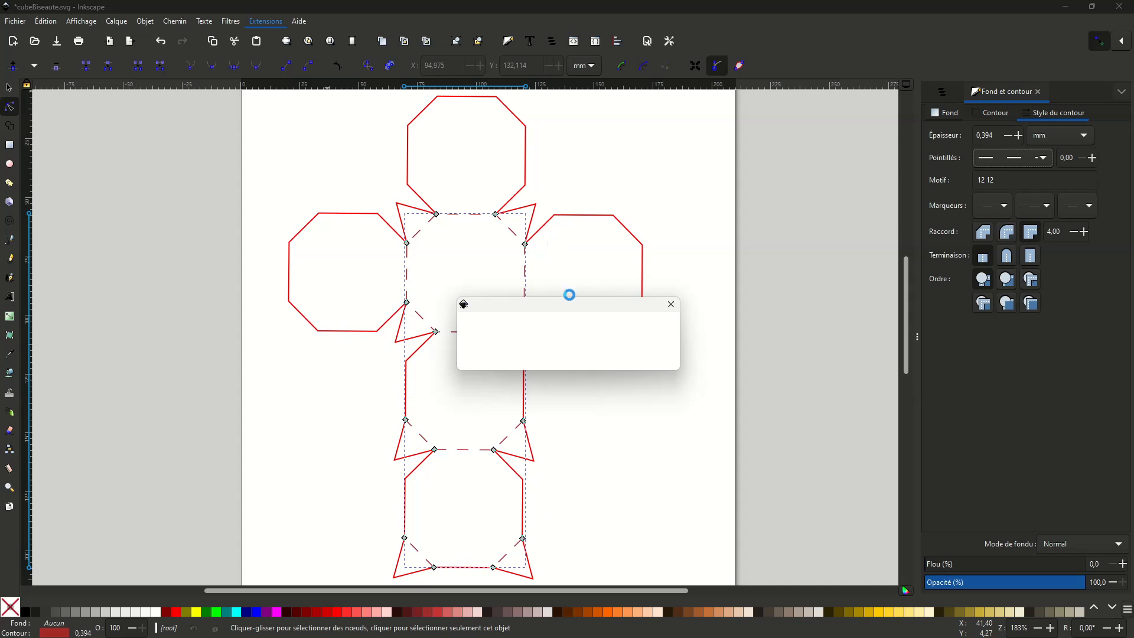
{"action": "left_click", "coordinate": [524, 248]}
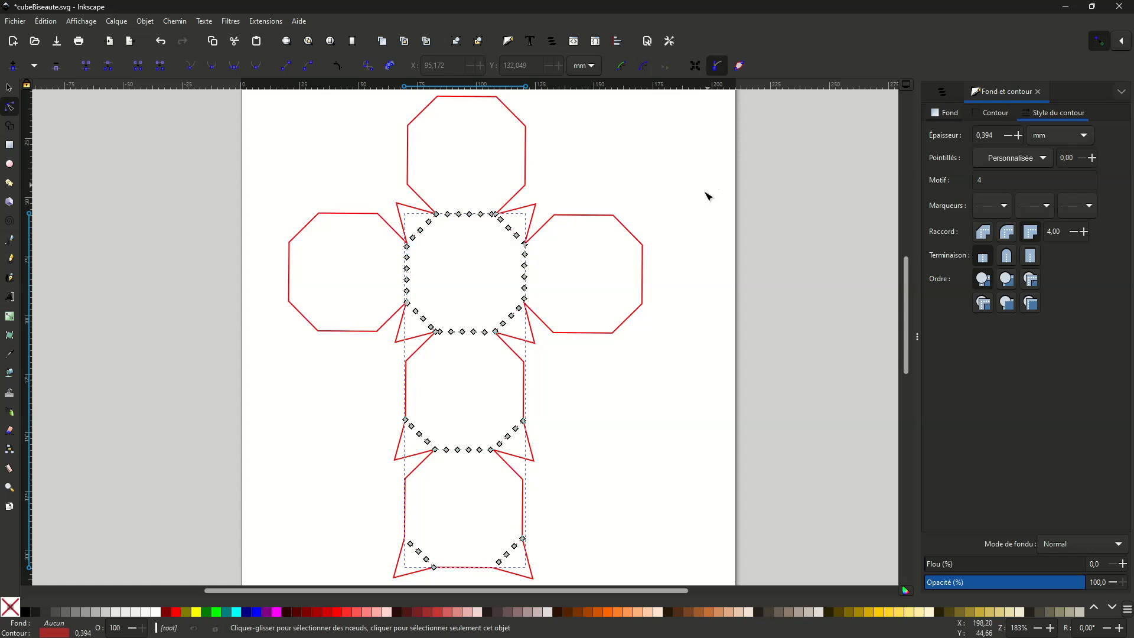
{"action": "left_click", "coordinate": [696, 207]}
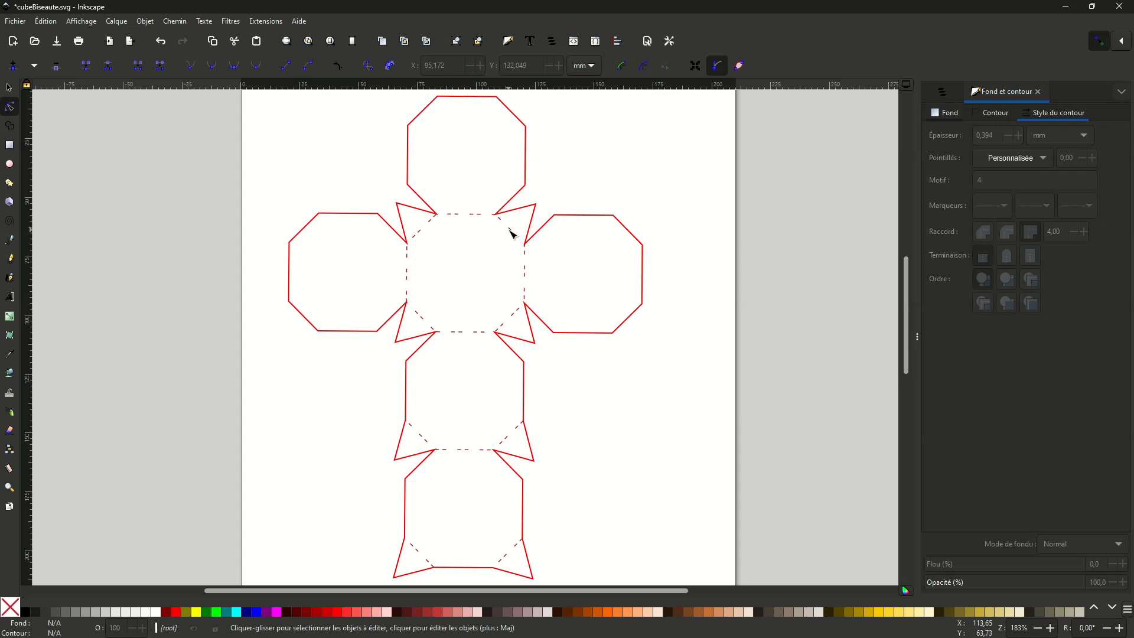
- Copy the style of the cut path coupes_001 and apply it to the fold path plisM_001
{"action": "left_click", "coordinate": [588, 217]}
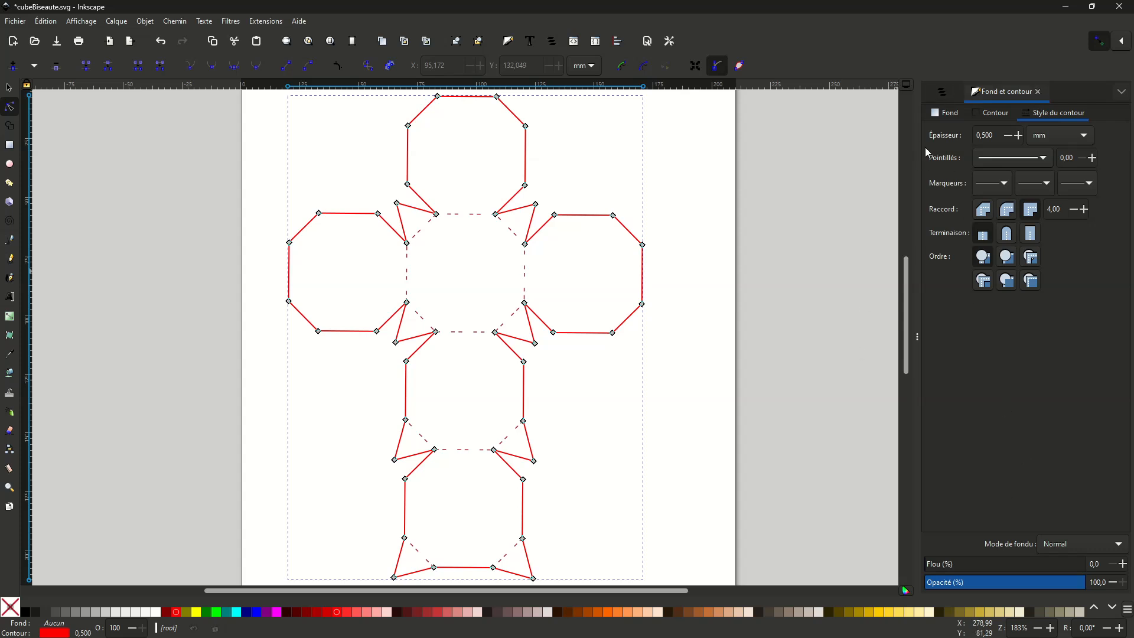
{"action": "left_click", "coordinate": [947, 91]}
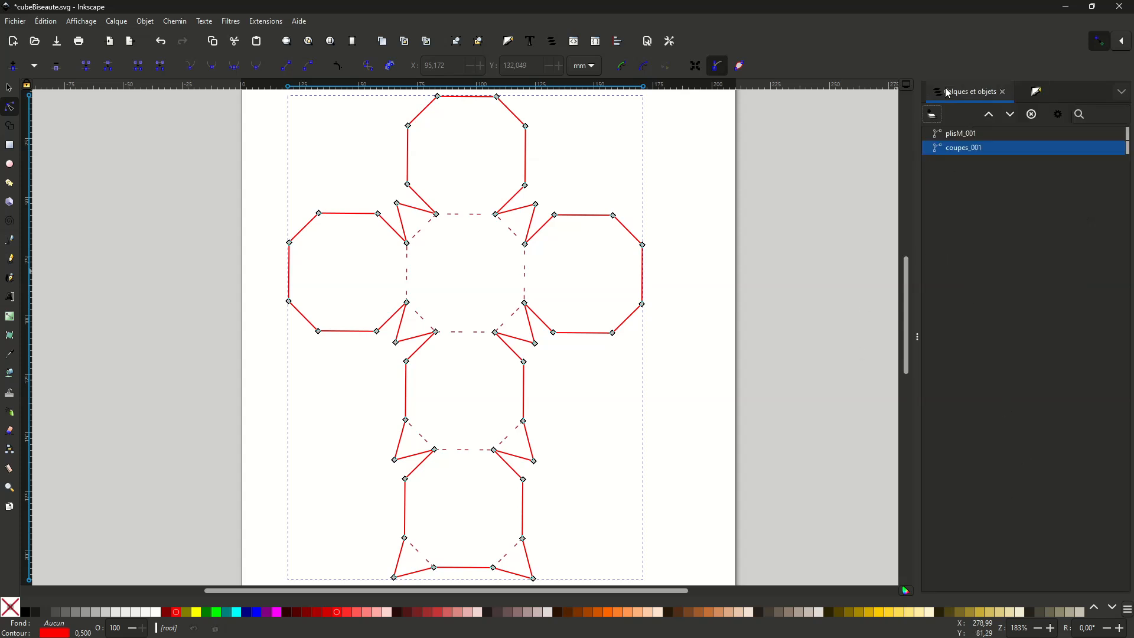
{"action": "left_click", "coordinate": [959, 135]}
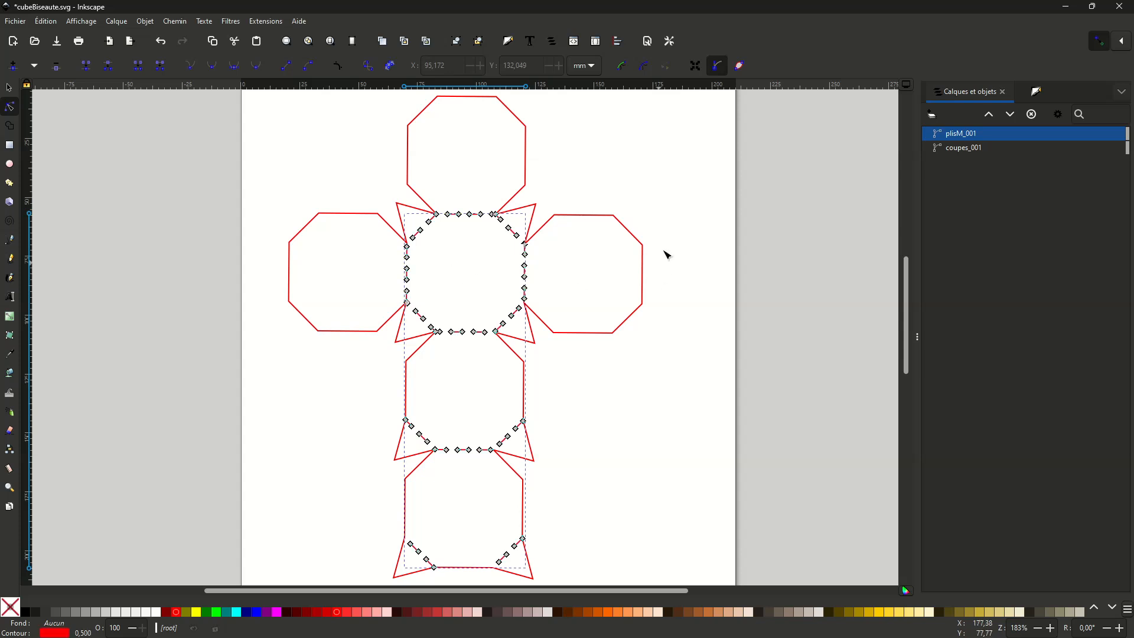
{"action": "left_click", "coordinate": [688, 205]}
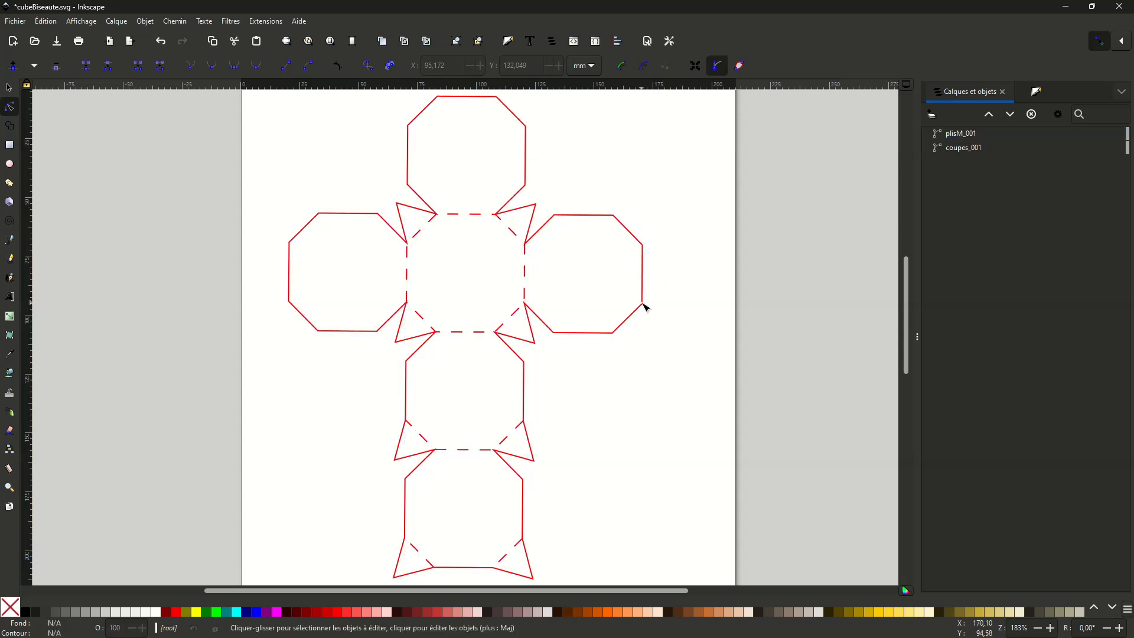
- Raise the cut path coupes_001 above the fold path plisM_001 in the object order
{"action": "left_click", "coordinate": [593, 334]}
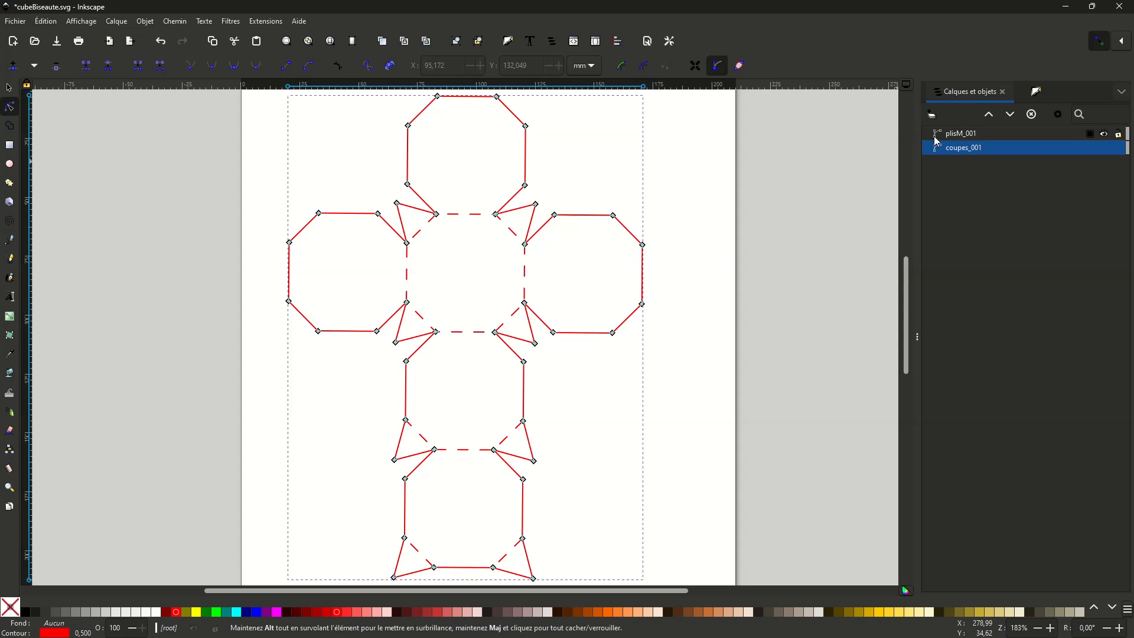
{"action": "left_click", "coordinate": [963, 139], "text": "shift"}
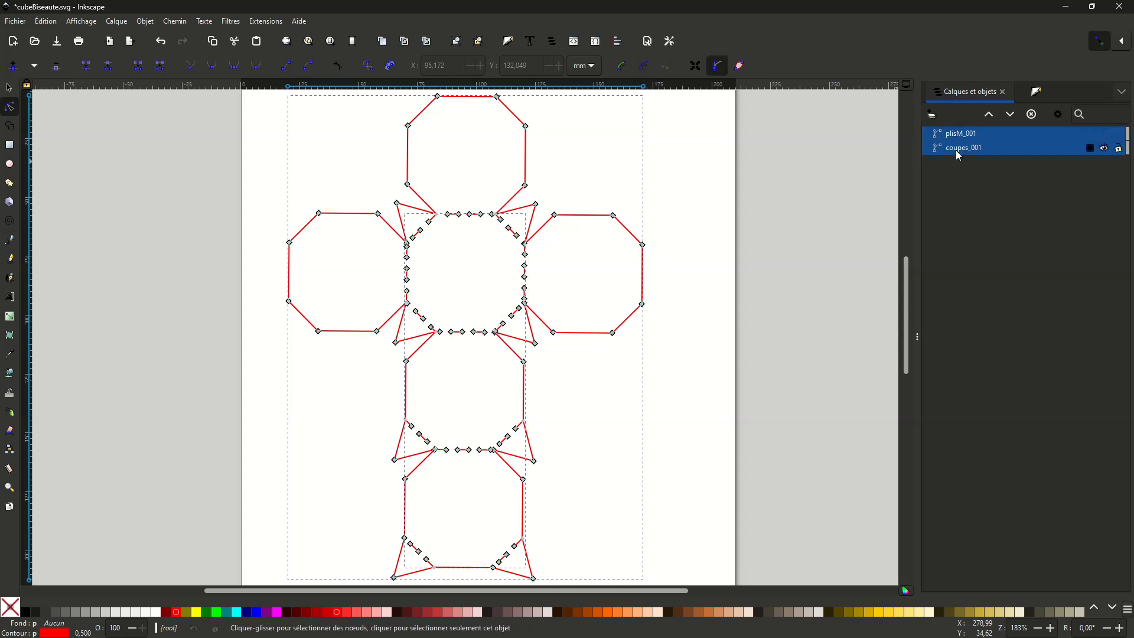
{"action": "left_click", "coordinate": [847, 175]}
{"action": "left_click", "coordinate": [957, 133]}
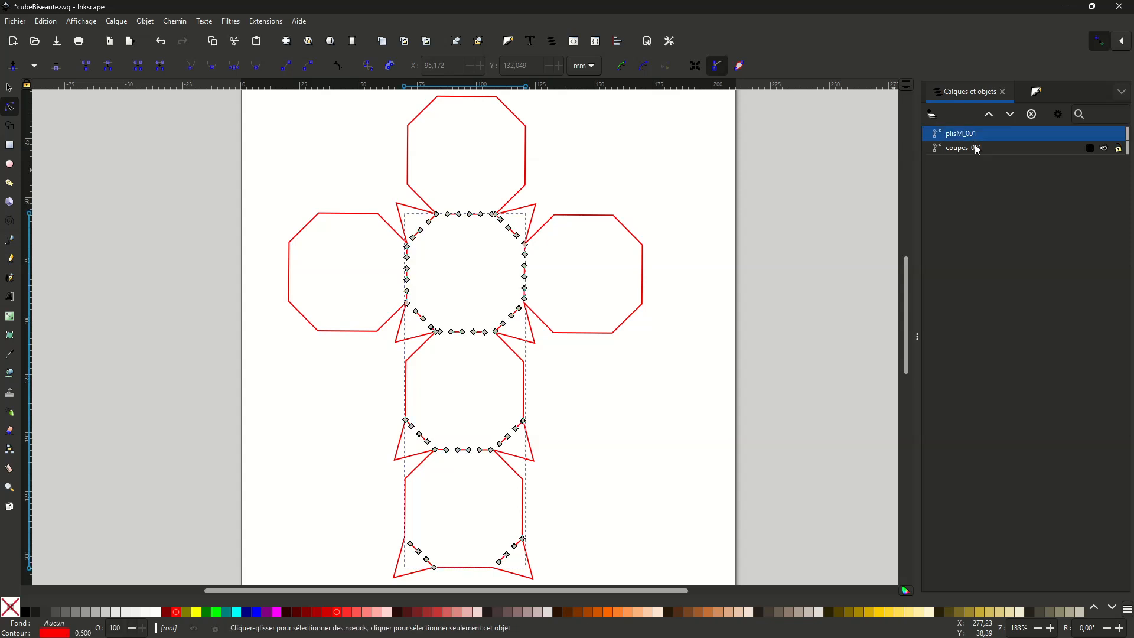
{"action": "left_click", "coordinate": [971, 151], "text": "shift"}
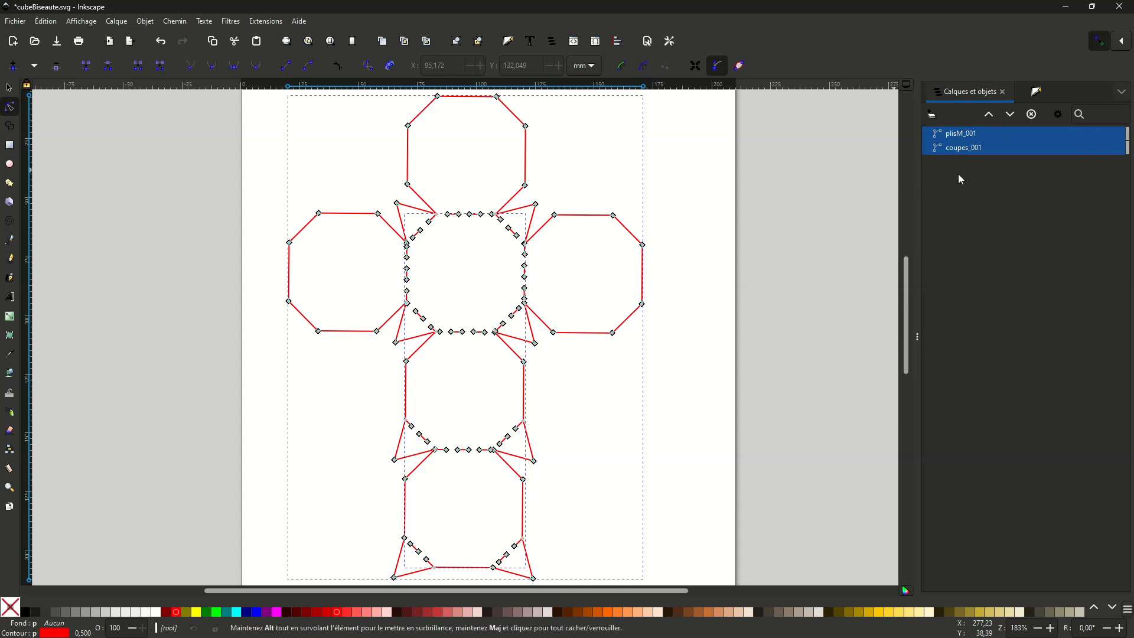
{"action": "left_click", "coordinate": [959, 149]}
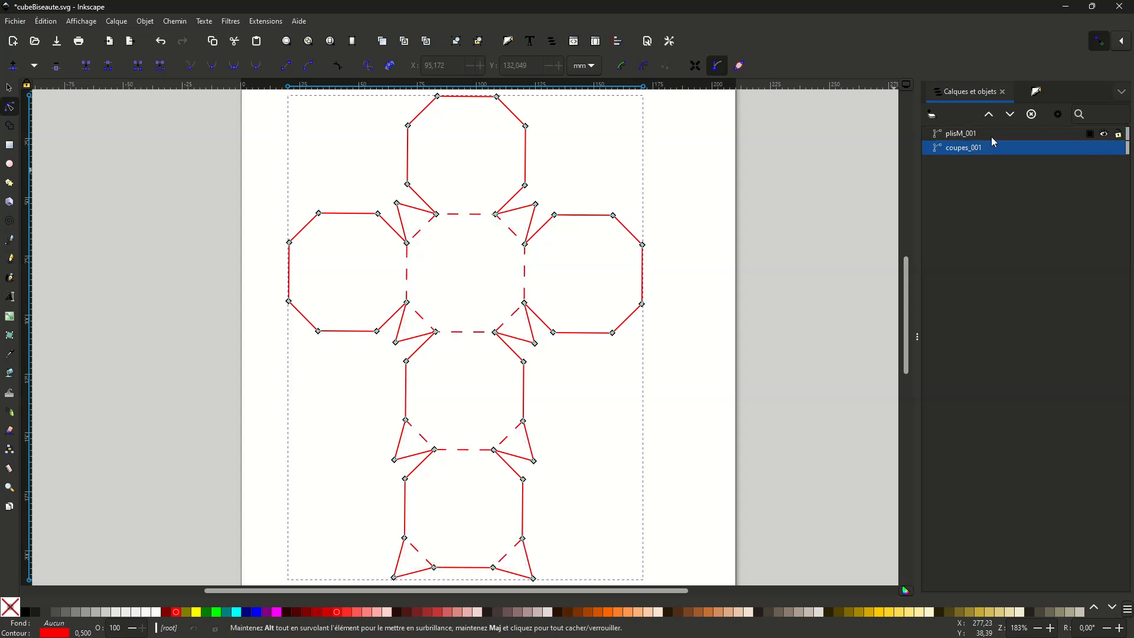
{"action": "left_click", "coordinate": [989, 116]}
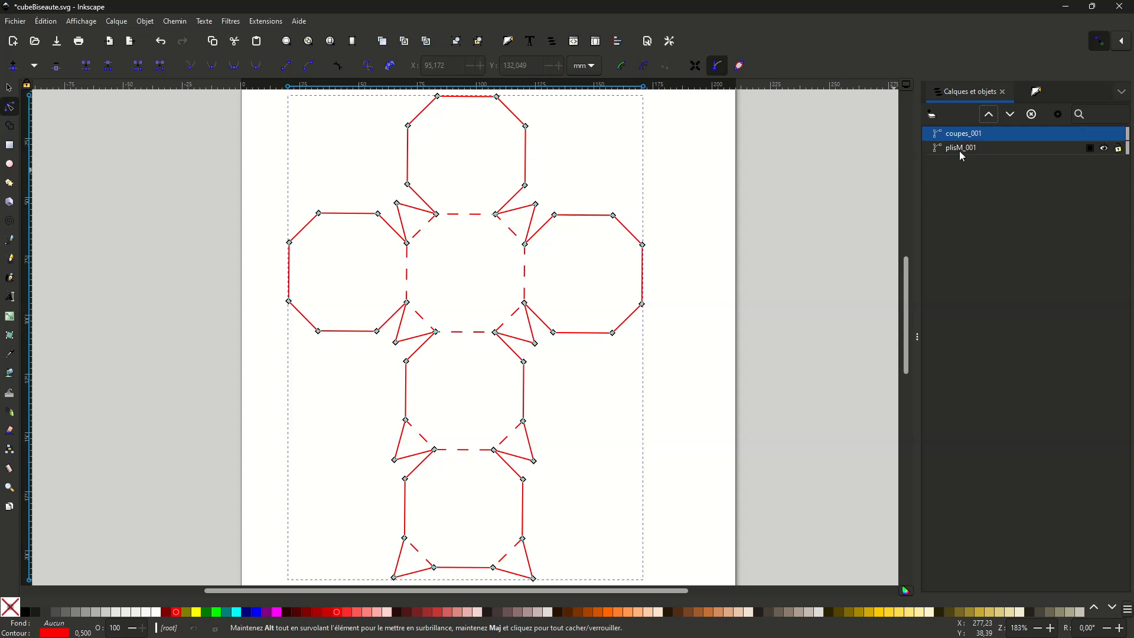
- Select both coupes_001 and plisM_001 and combine them into one path
{"action": "left_click", "coordinate": [965, 148], "text": "shift"}
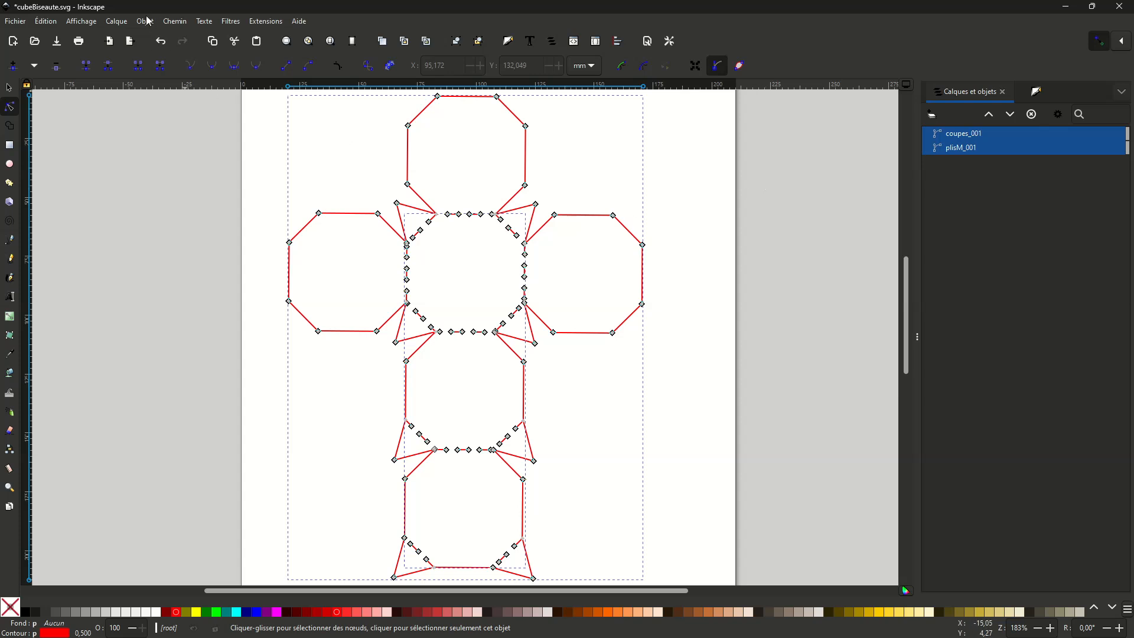
{"action": "left_click", "coordinate": [176, 21]}
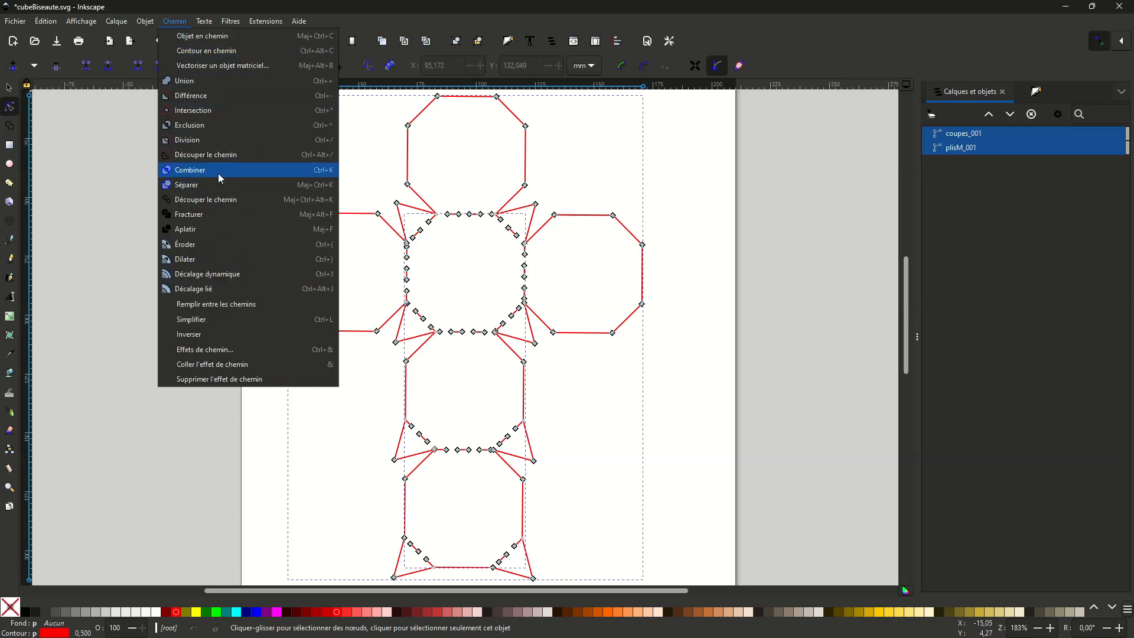
{"action": "left_click", "coordinate": [715, 190]}
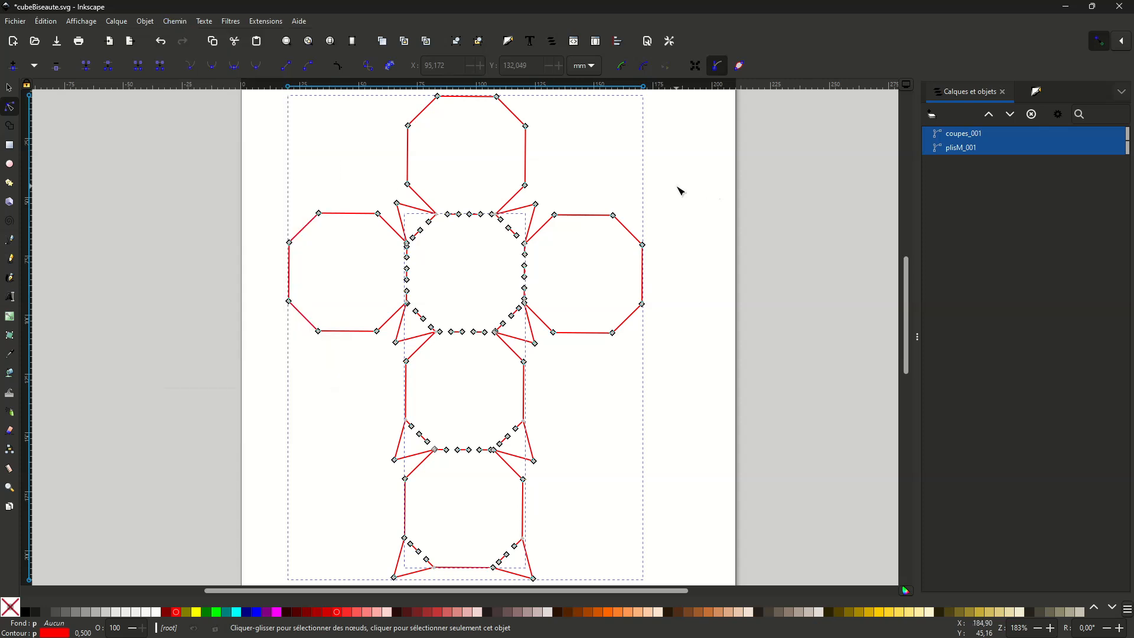
{"action": "key", "text": "ctrl+k"}
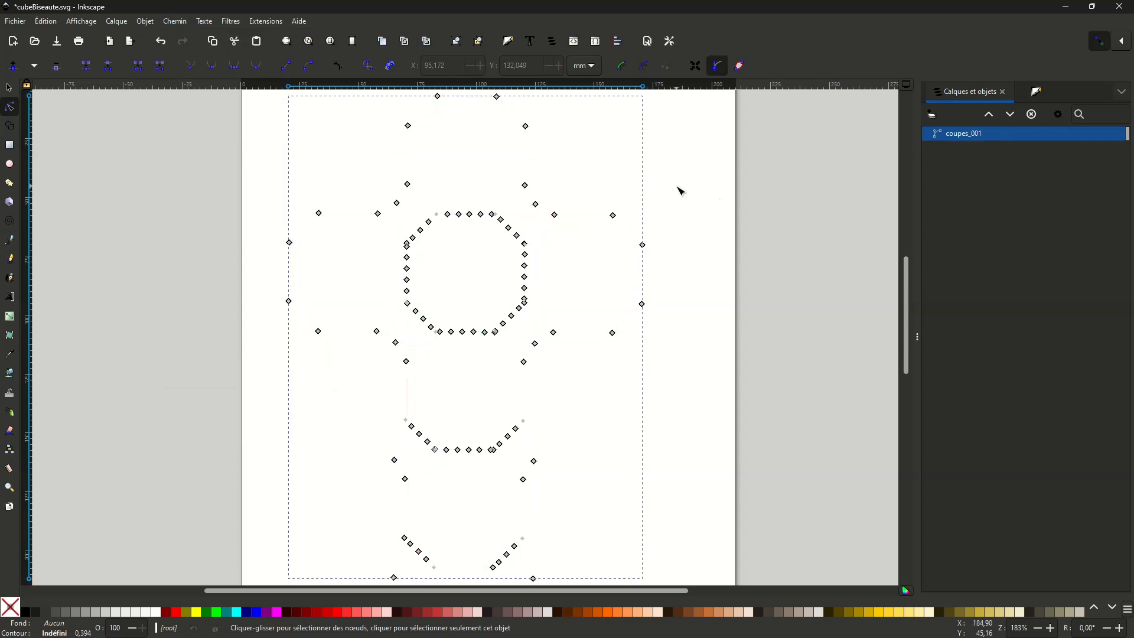
- Paste the copied red 0.5 mm stroke style onto the combined path, and clear the selection
{"action": "key", "text": "shift+alt+d"}
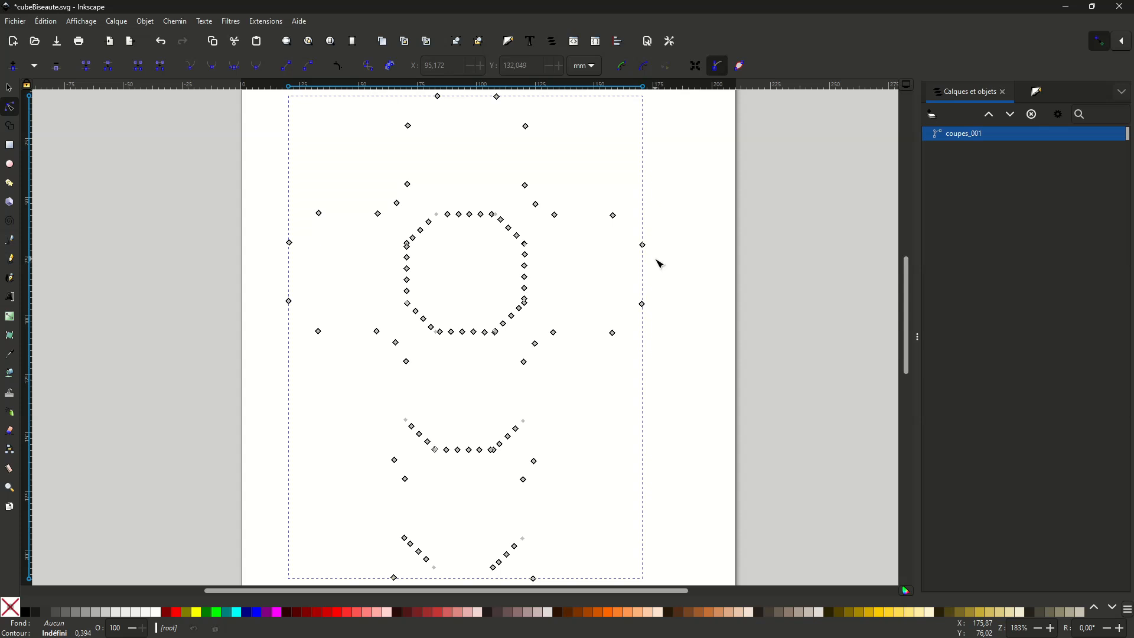
{"action": "key", "text": "ctrl+shift+v"}
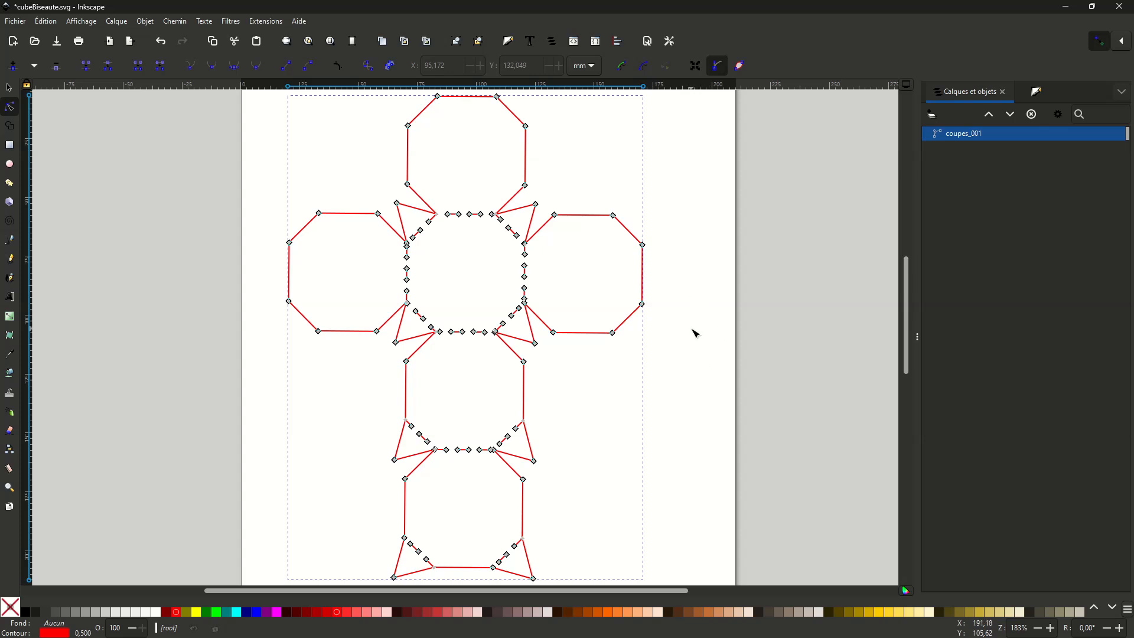
{"action": "left_click", "coordinate": [696, 333]}
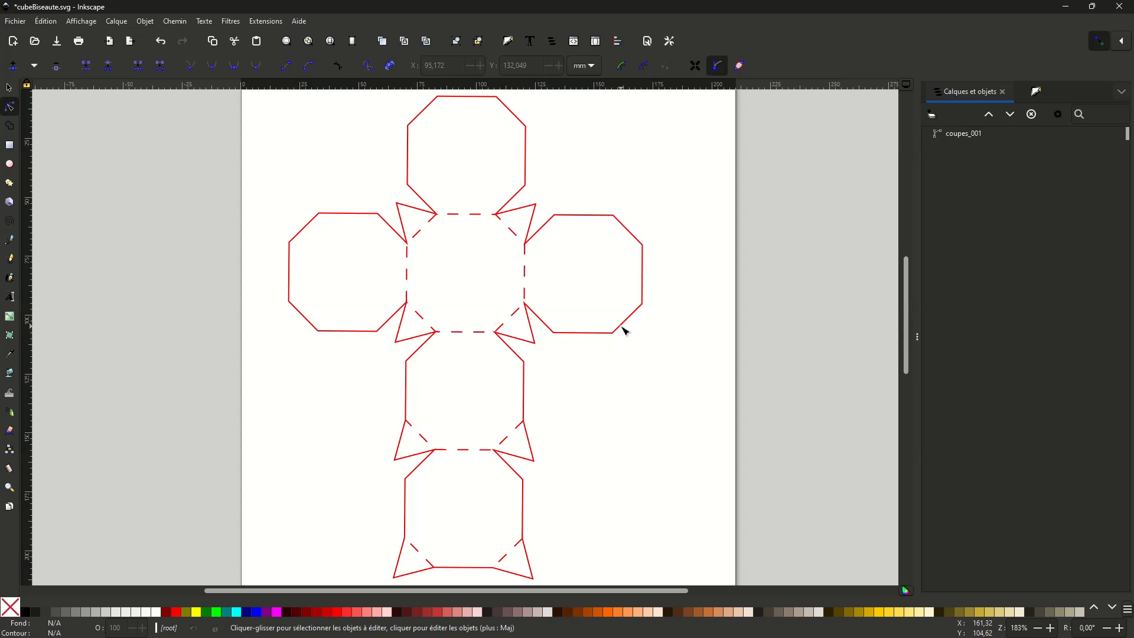
- Examine the nodes of the combined path, especially where fold dashes meet the cut outline around the central octagon
{"action": "left_click", "coordinate": [598, 335]}
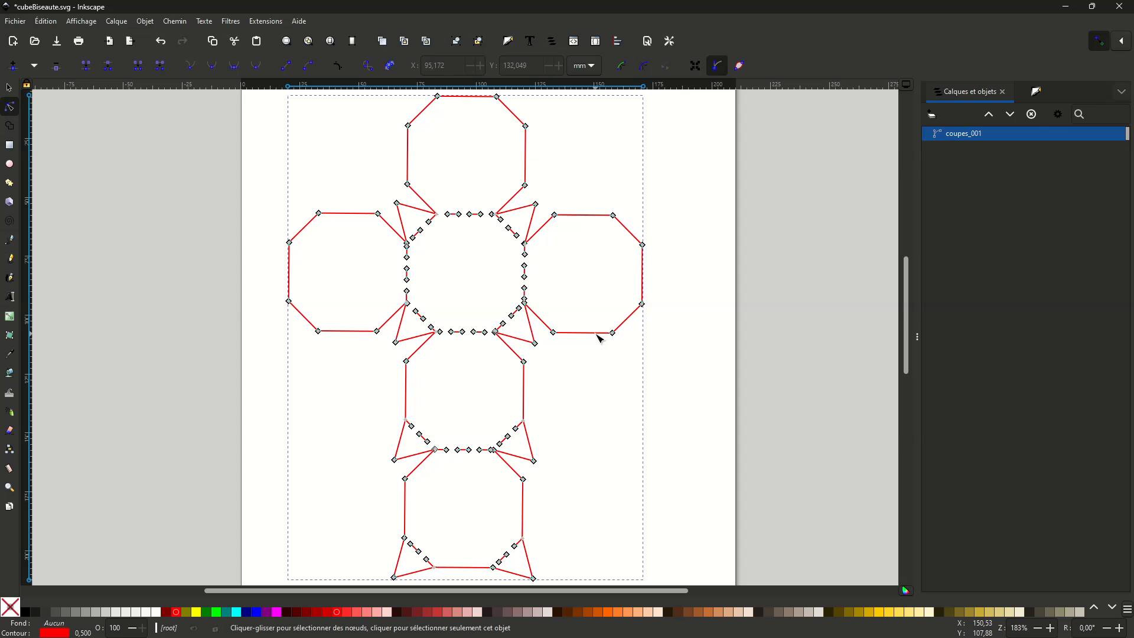
{"action": "mouse_move", "coordinate": [269, 95]}
{"action": "left_mouse_down"}
{"action": "mouse_move", "coordinate": [622, 452]}
{"action": "mouse_move", "coordinate": [644, 572]}
{"action": "mouse_move", "coordinate": [667, 597]}
{"action": "left_mouse_up"}
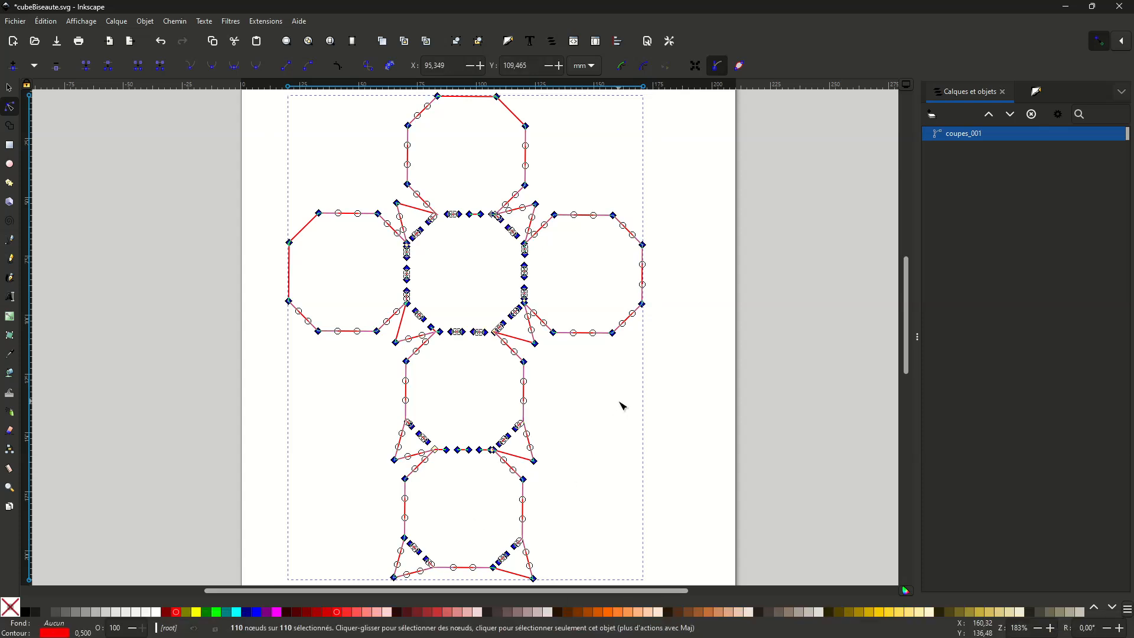
{"action": "key", "text": "Escape"}
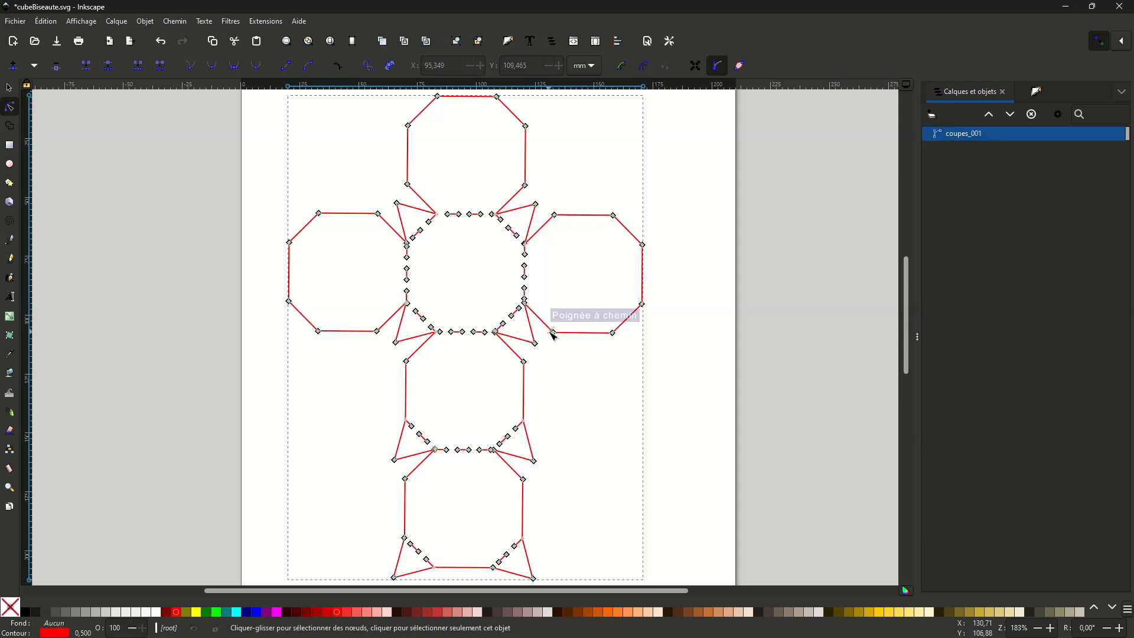
{"action": "key", "text": "plus"}
{"action": "key", "text": "plus"}
{"action": "key", "text": "plus"}
{"action": "key", "text": "plus"}
{"action": "key", "text": "plus"}
{"action": "middle_click_drag", "start_coordinate": [556, 370], "coordinate": [679, 468]}
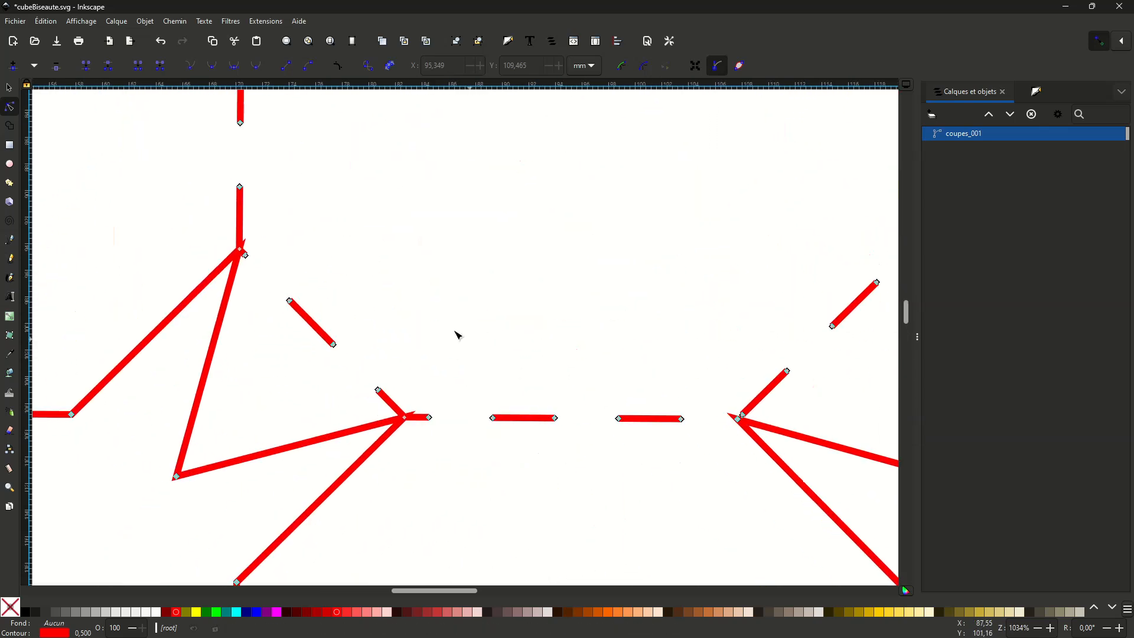
{"action": "scroll", "coordinate": [459, 335], "scroll_direction": "up", "scroll_amount": 20}
{"action": "scroll", "coordinate": [511, 417], "scroll_direction": "up", "scroll_amount": 10}
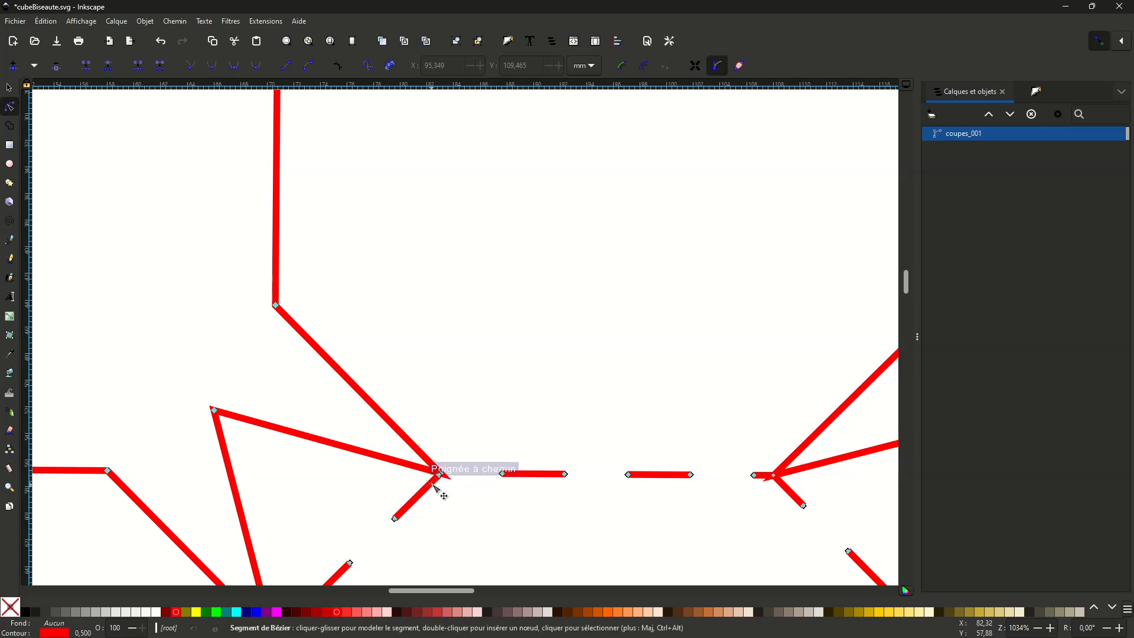
{"action": "scroll", "coordinate": [472, 455], "scroll_direction": "down", "scroll_amount": 3}
{"action": "scroll", "coordinate": [472, 455], "scroll_direction": "right", "scroll_amount": 2}
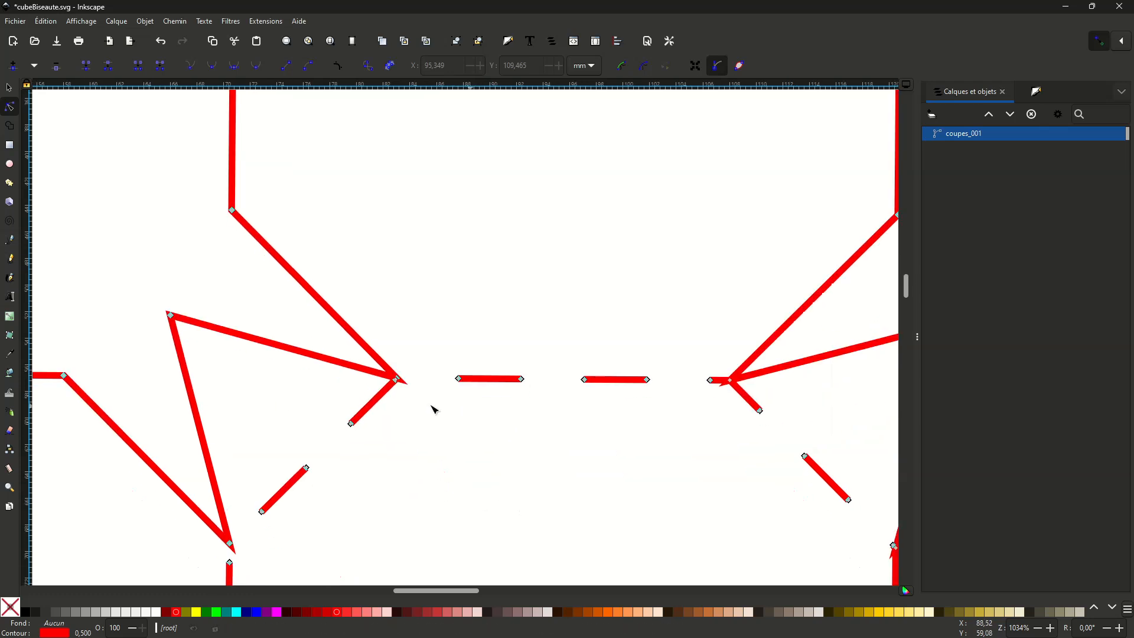
- Align the end node of the diagonal fold dash with the cut outline's corner node at the central octagon's upper-left corner
{"action": "left_click", "coordinate": [374, 398]}
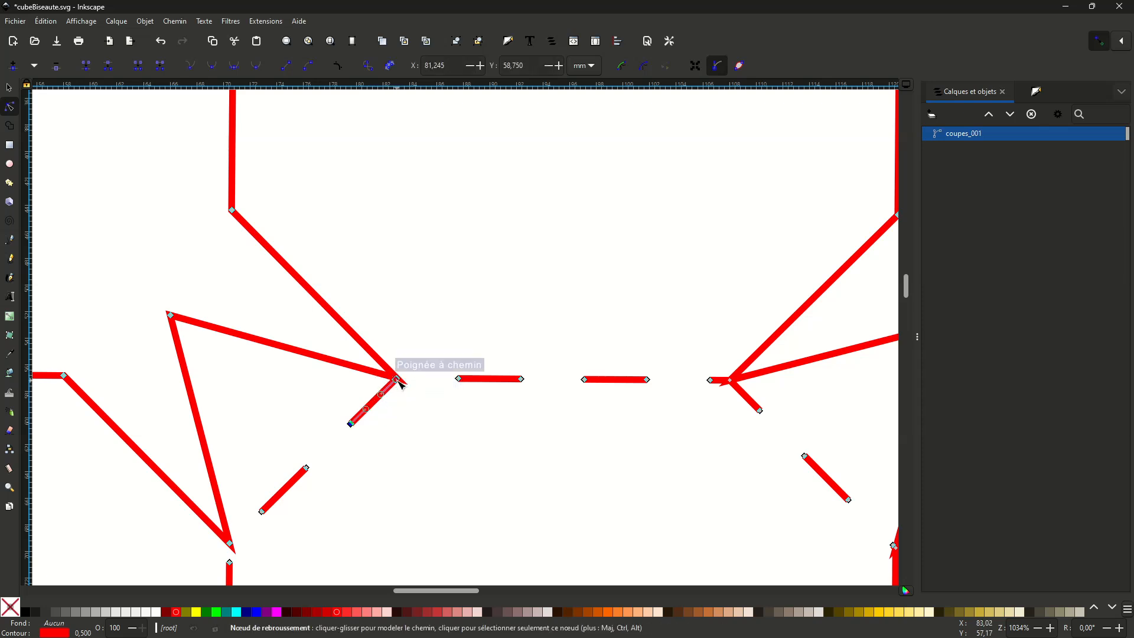
{"action": "scroll", "coordinate": [400, 383], "scroll_direction": "up", "scroll_amount": 4, "text": "ctrl"}
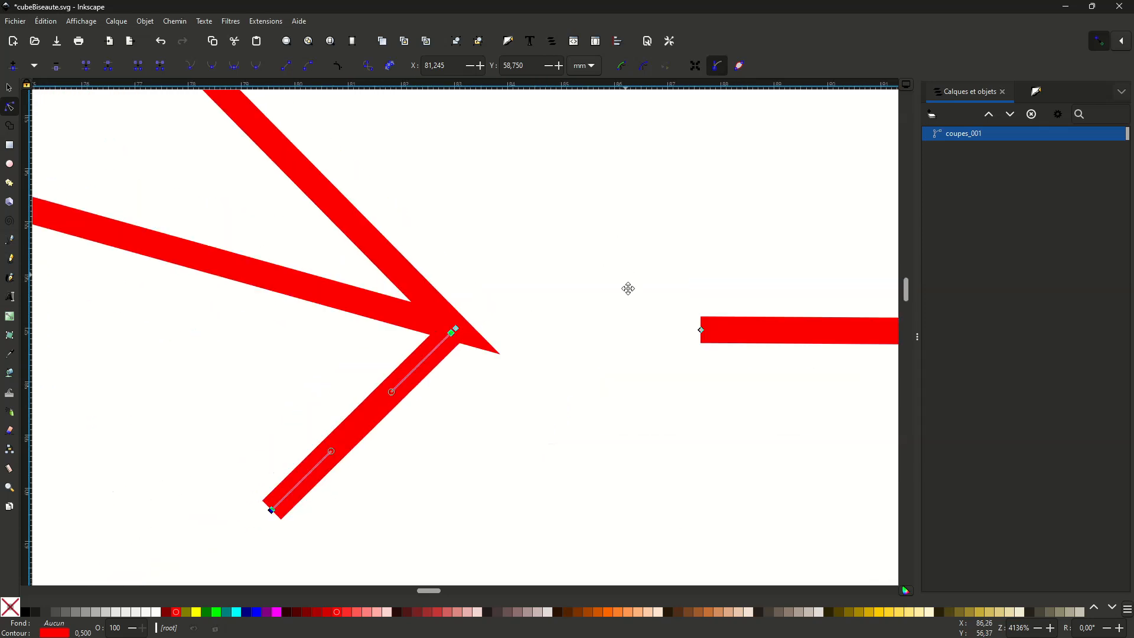
{"action": "scroll", "coordinate": [531, 319], "scroll_direction": "up", "scroll_amount": 1}
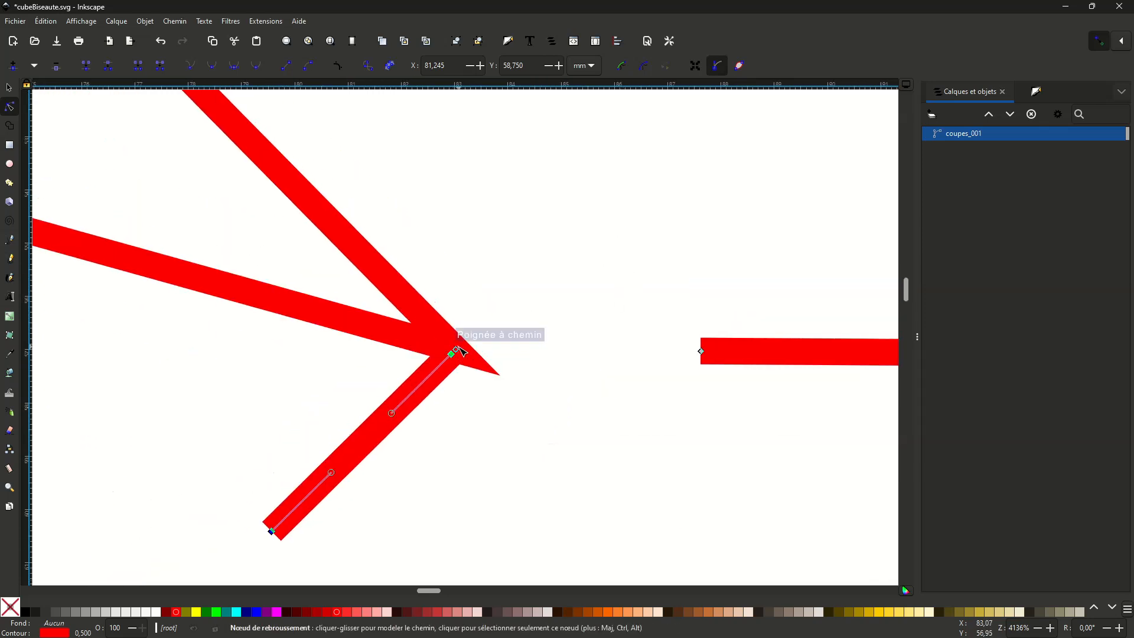
{"action": "left_click_drag", "start_coordinate": [434, 350], "coordinate": [455, 368]}
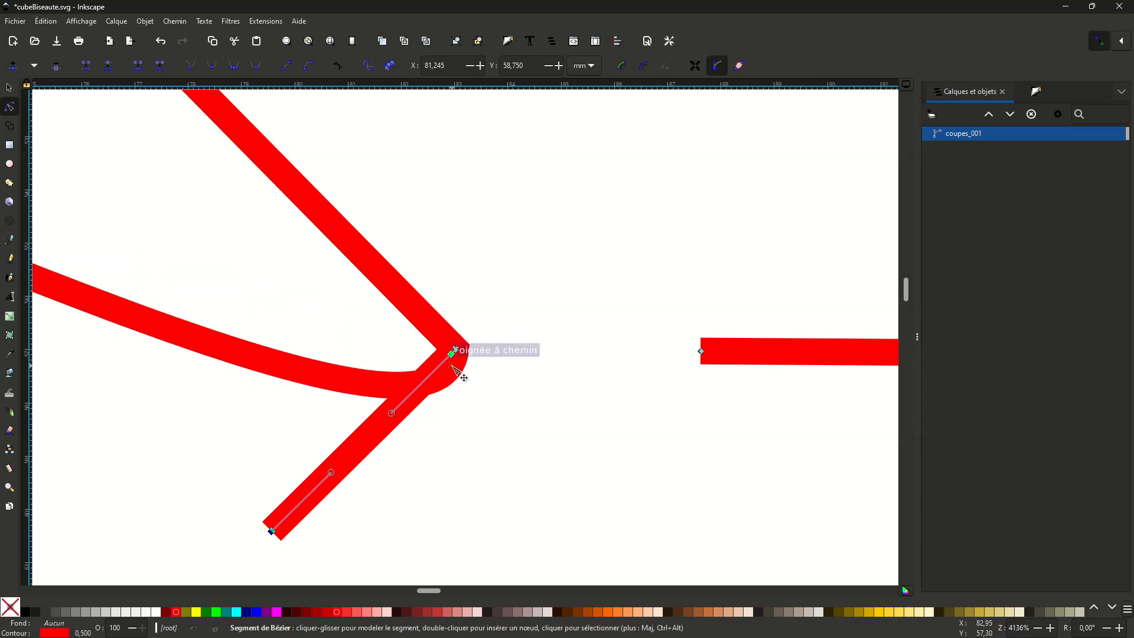
{"action": "key", "text": "ctrl+z"}
{"action": "left_click_drag", "start_coordinate": [469, 384], "coordinate": [461, 354]}
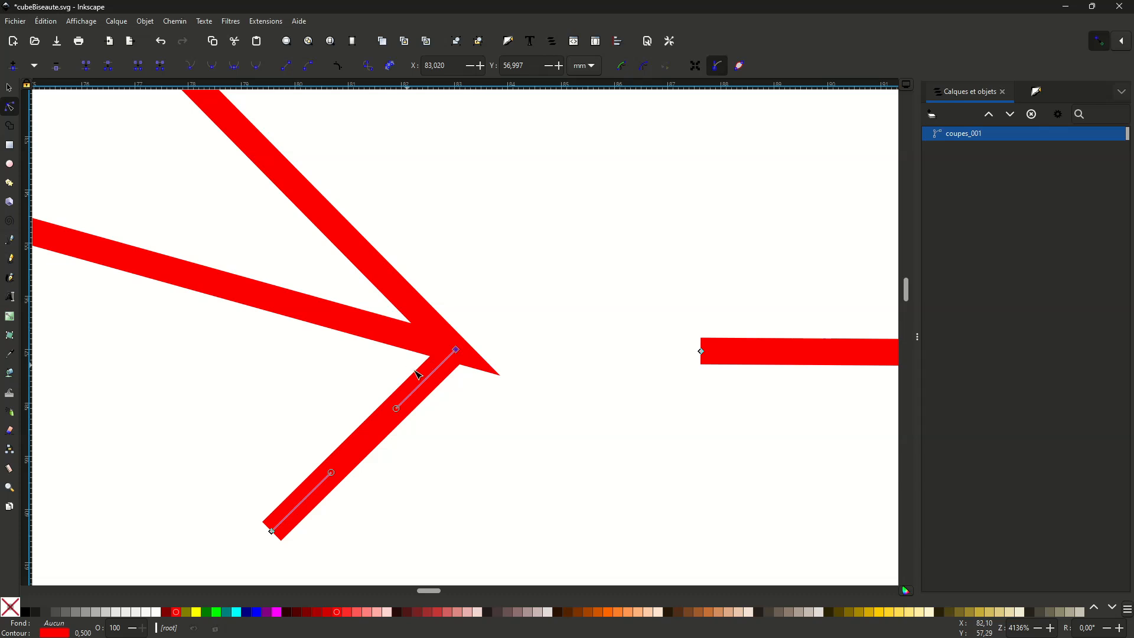
- Examine the other fold dashes along the upper half of the central octagon and how they meet the cut outline
{"action": "scroll", "coordinate": [519, 402], "scroll_direction": "down", "scroll_amount": 8}
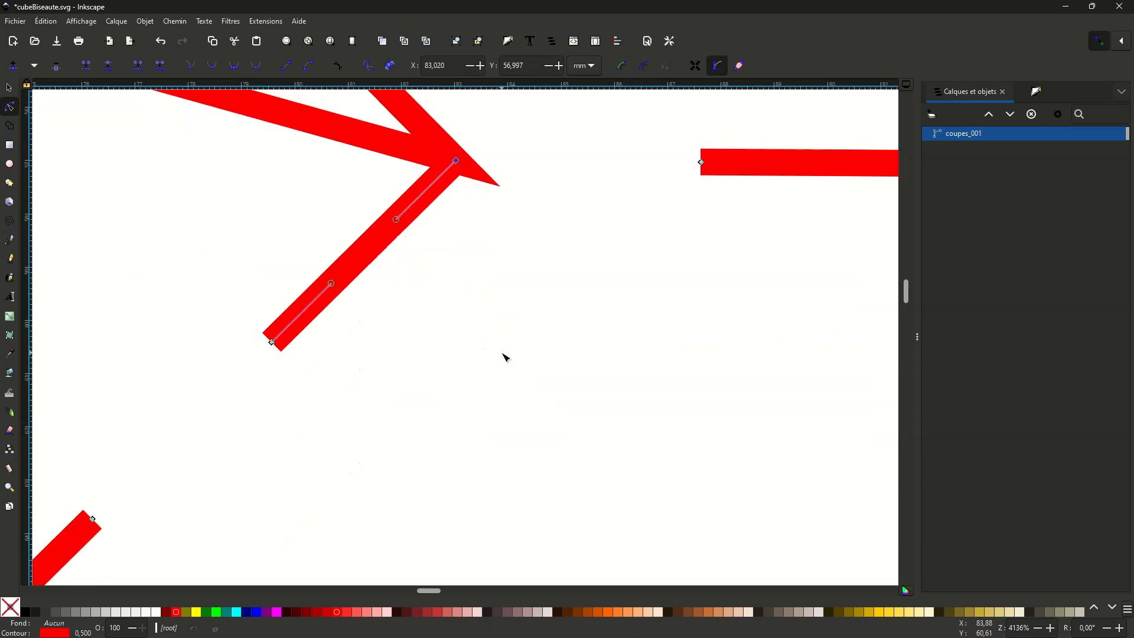
{"action": "scroll", "coordinate": [506, 358], "scroll_direction": "down", "scroll_amount": 5, "text": "ctrl"}
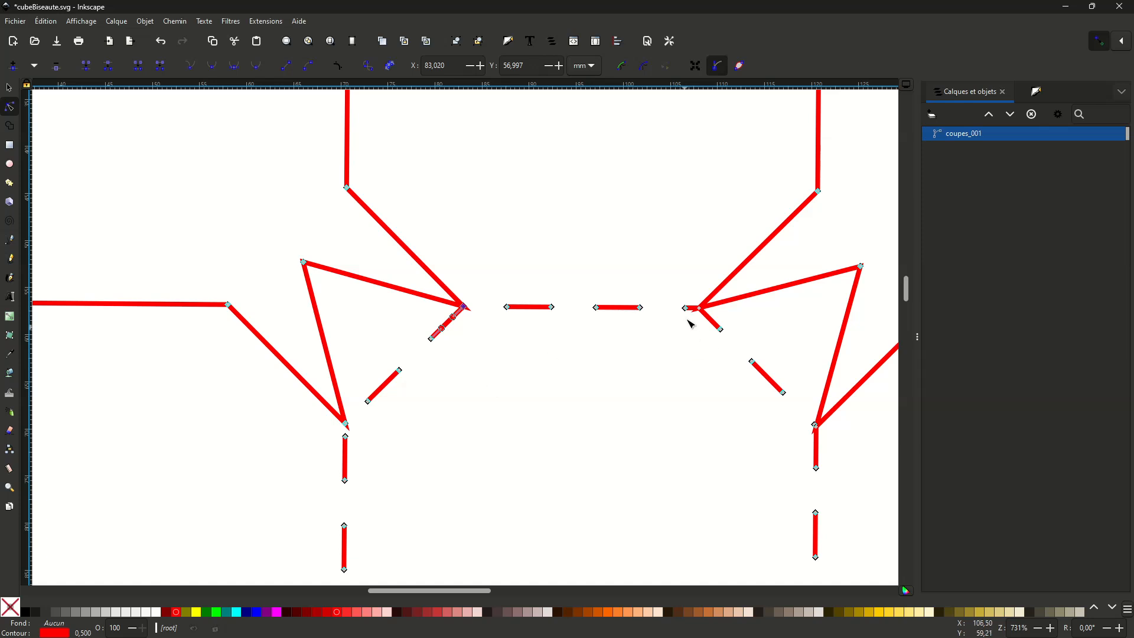
{"action": "key", "text": "plus"}
{"action": "key", "text": "plus"}
{"action": "key", "text": "plus"}
{"action": "key", "text": "minus"}
{"action": "key", "text": "minus"}
{"action": "key", "text": "minus"}
{"action": "key", "text": "minus"}
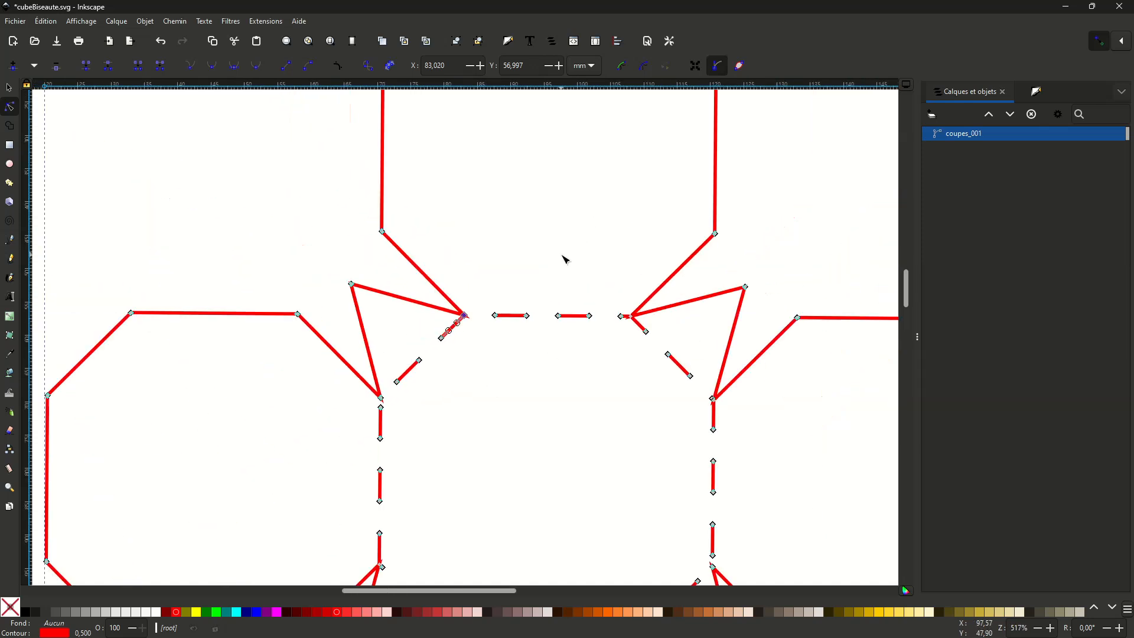
- Align the end node of the diagonal fold dash with the cut outline's corner node at the right end of the central octagon's lower edge
{"action": "key", "text": "minus"}
{"action": "key", "text": "minus"}
{"action": "scroll", "coordinate": [576, 389], "scroll_direction": "down", "scroll_amount": 8}
{"action": "key", "text": "plus"}
{"action": "key", "text": "plus"}
{"action": "key", "text": "plus"}
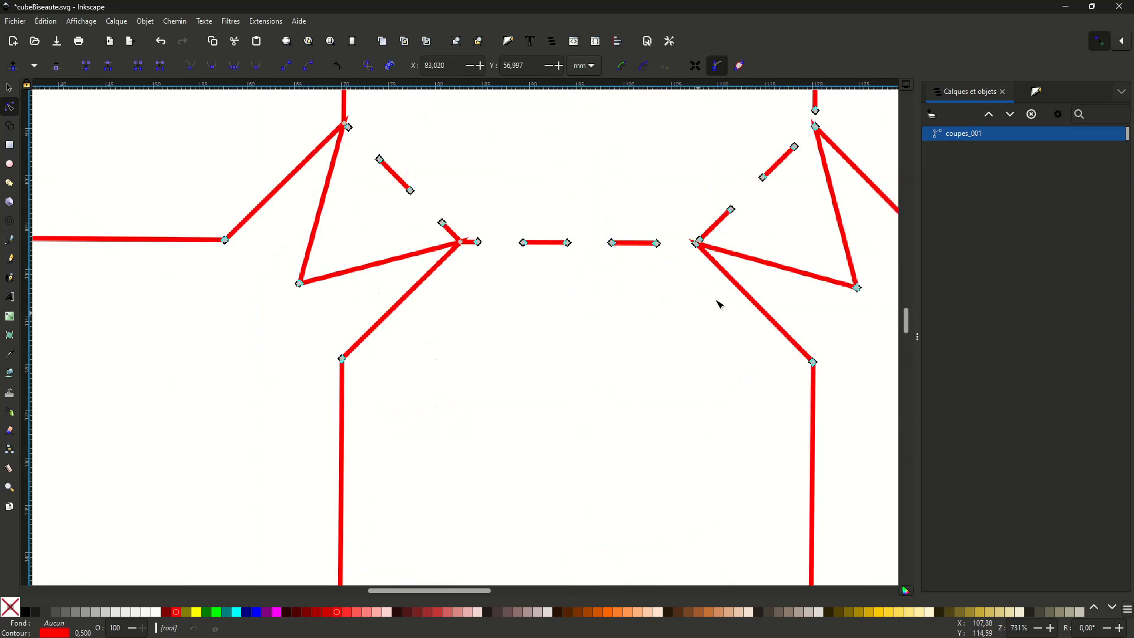
{"action": "middle_click_drag", "start_coordinate": [749, 240], "coordinate": [633, 340]}
{"action": "key", "text": "plus"}
{"action": "key", "text": "plus"}
{"action": "key", "text": "plus"}
{"action": "key", "text": "plus"}
{"action": "middle_click_drag", "start_coordinate": [498, 385], "coordinate": [160, 373]}
{"action": "middle_click_drag", "start_coordinate": [564, 318], "coordinate": [600, 388]}
{"action": "left_click_drag", "start_coordinate": [457, 337], "coordinate": [489, 408]}
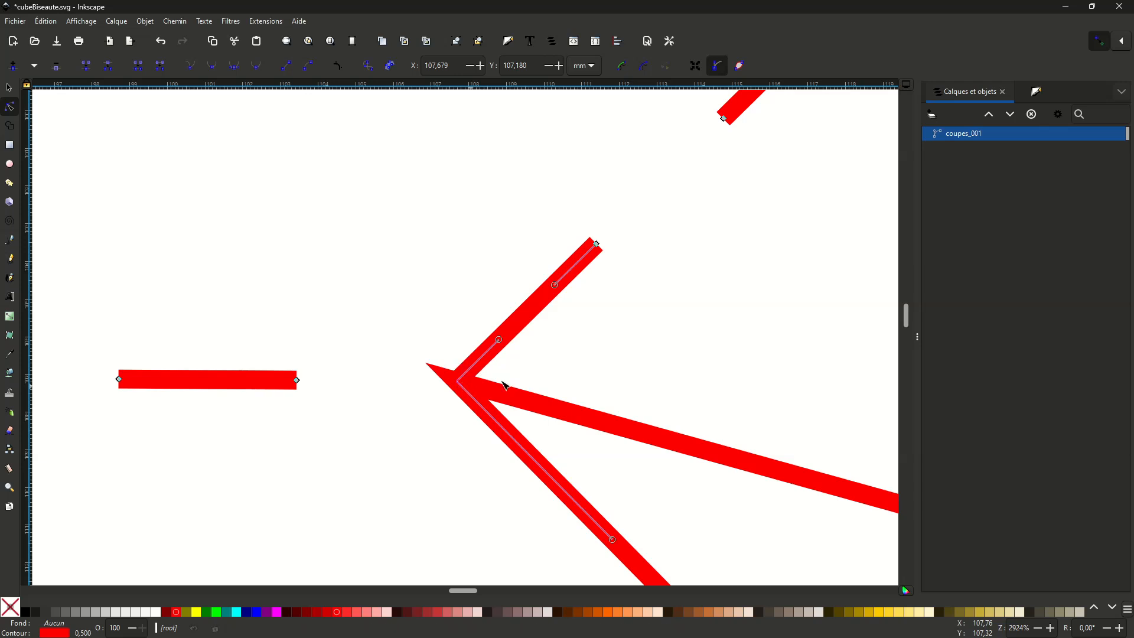
{"action": "left_click_drag", "start_coordinate": [417, 347], "coordinate": [463, 413]}
- Pull the tiny diagonal dash stub clear of the upper end of the central octagon's right side and delete it
{"action": "scroll", "coordinate": [658, 322], "scroll_direction": "up", "scroll_amount": 10}
{"action": "scroll", "coordinate": [664, 328], "scroll_direction": "down", "scroll_amount": 4, "text": "ctrl"}
{"action": "scroll", "coordinate": [683, 362], "scroll_direction": "up", "scroll_amount": 4, "text": "ctrl"}
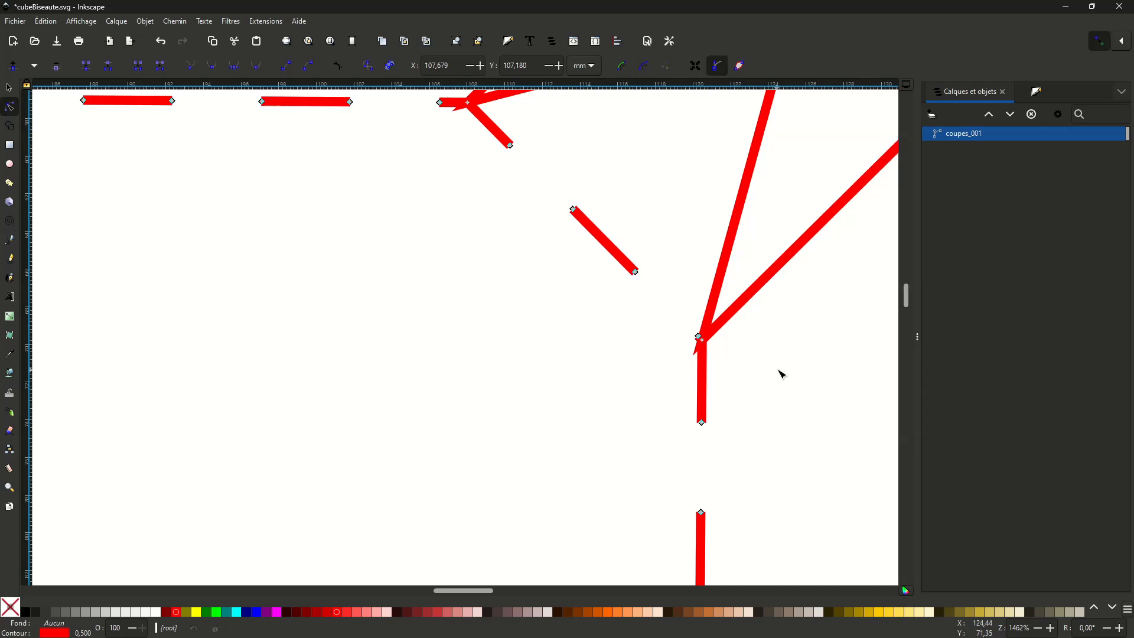
{"action": "left_click", "coordinate": [560, 383]}
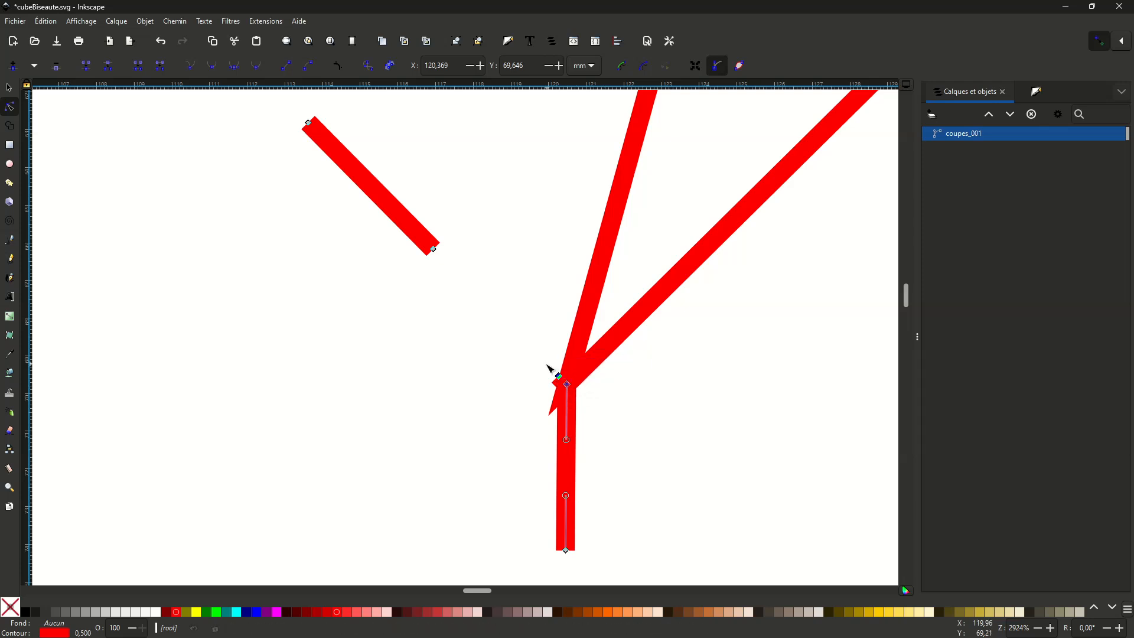
{"action": "left_click_drag", "start_coordinate": [558, 377], "coordinate": [482, 385]}
{"action": "key", "text": "ctrl+z"}
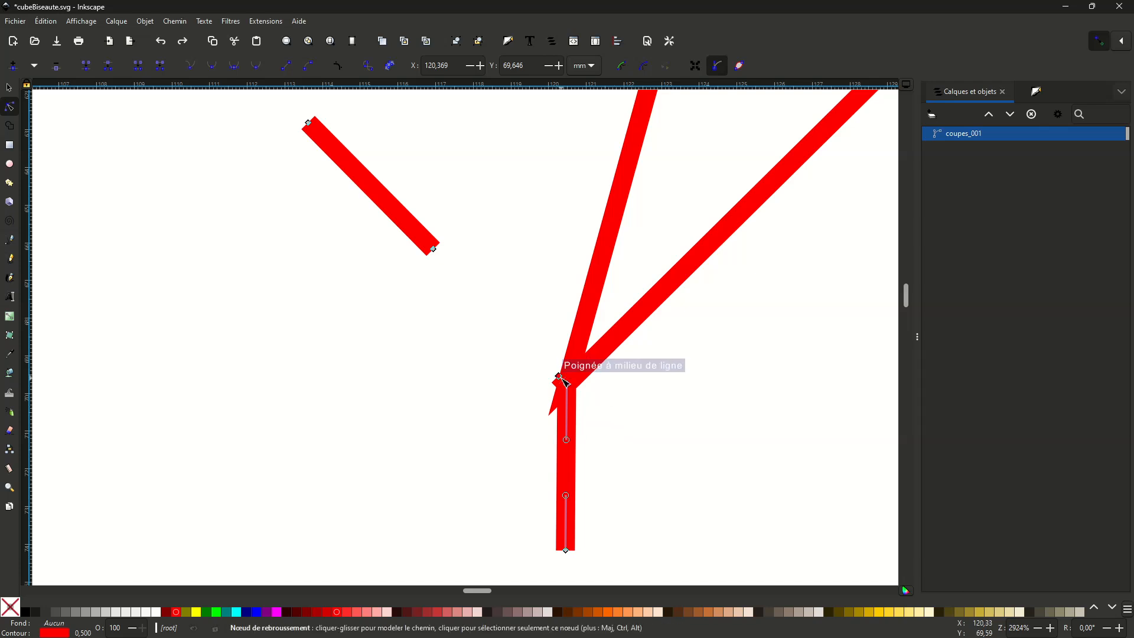
{"action": "left_click", "coordinate": [585, 370]}
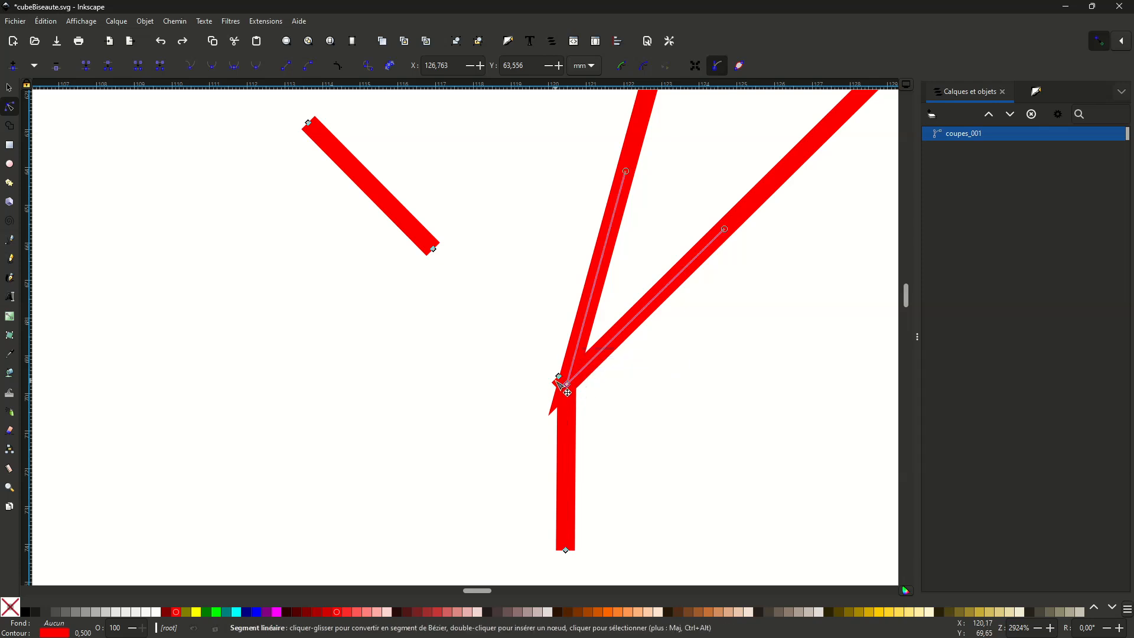
{"action": "left_click", "coordinate": [560, 376]}
{"action": "left_click_drag", "start_coordinate": [560, 376], "coordinate": [530, 302]}
{"action": "left_click_drag", "start_coordinate": [448, 348], "coordinate": [476, 330]}
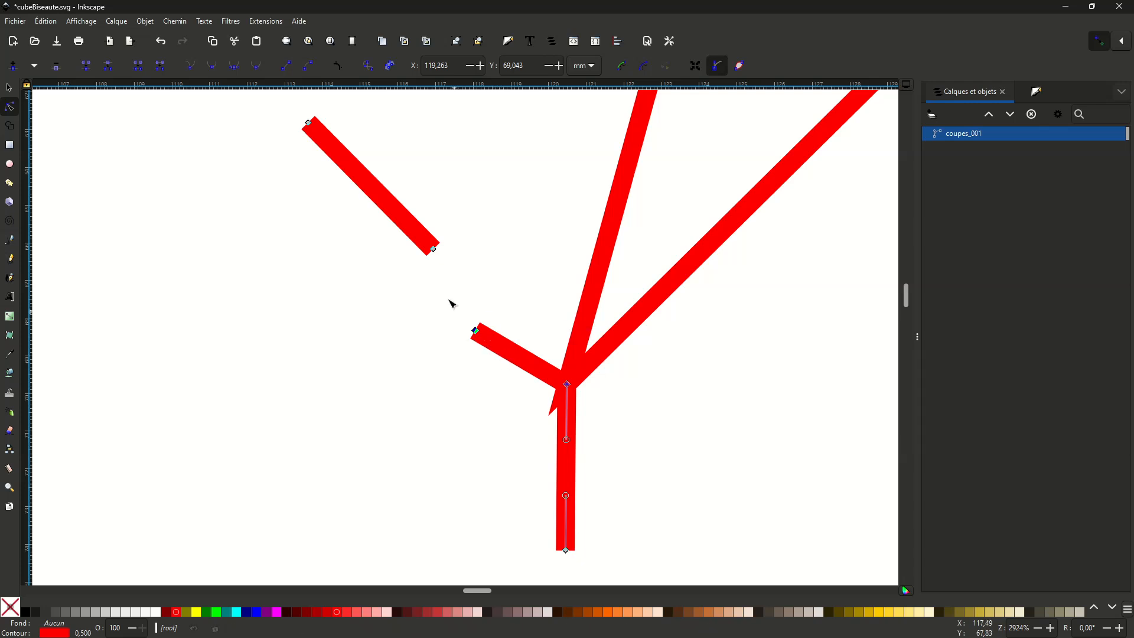
{"action": "left_click", "coordinate": [160, 66]}
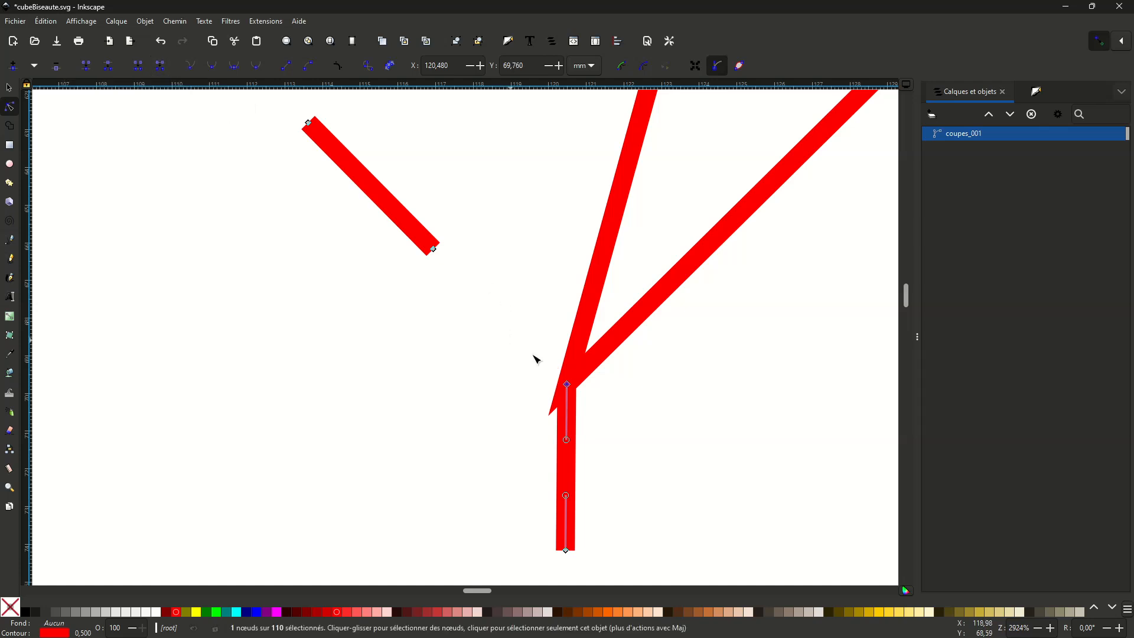
{"action": "left_click_drag", "start_coordinate": [590, 423], "coordinate": [519, 360]}
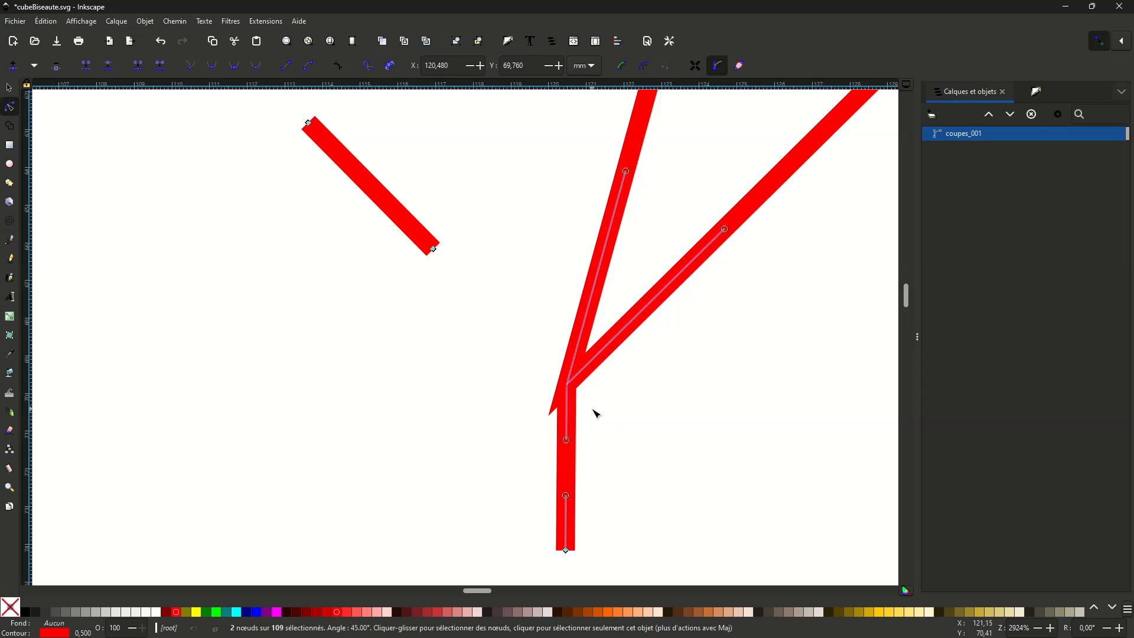
- Examine the fold dashes along the central octagon's upper edge and the nodes where they meet the cut outline
{"action": "scroll", "coordinate": [595, 399], "scroll_direction": "down", "scroll_amount": 7, "text": "ctrl"}
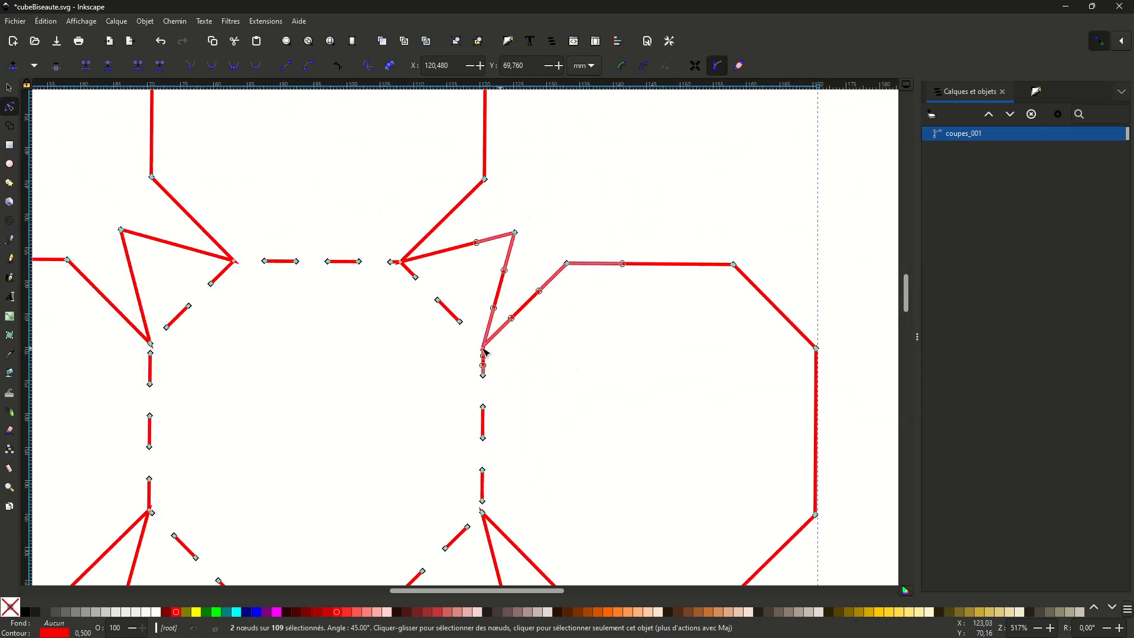
{"action": "middle_click_drag", "start_coordinate": [378, 347], "coordinate": [561, 428]}
{"action": "key", "text": "plus"}
{"action": "key", "text": "plus"}
{"action": "key", "text": "plus"}
{"action": "key", "text": "plus"}
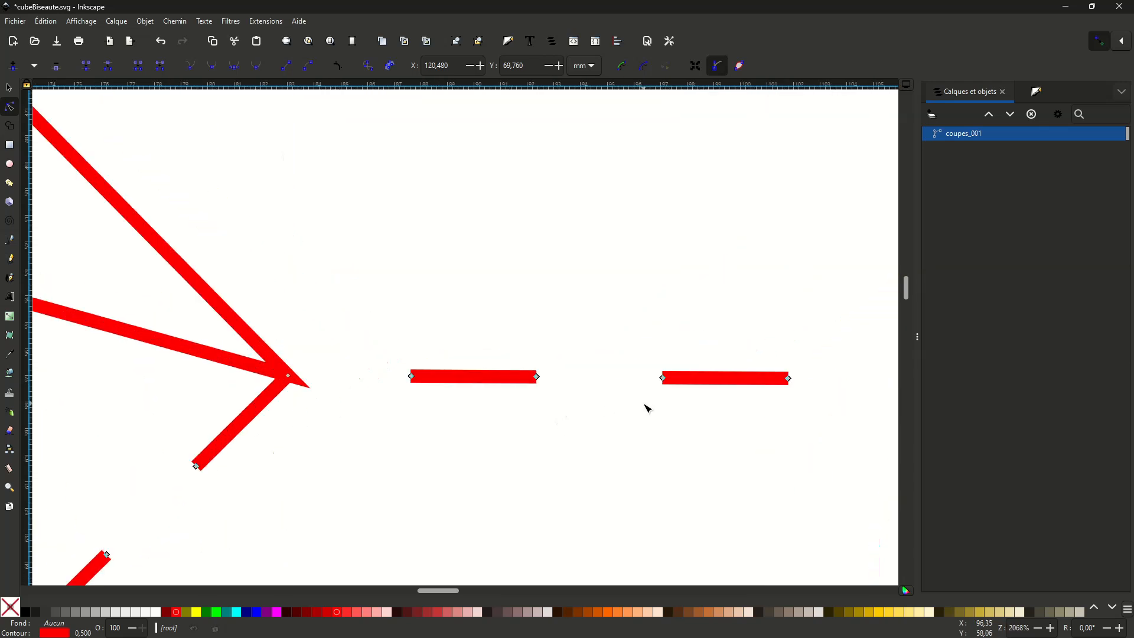
{"action": "middle_click_drag", "start_coordinate": [648, 405], "coordinate": [258, 372]}
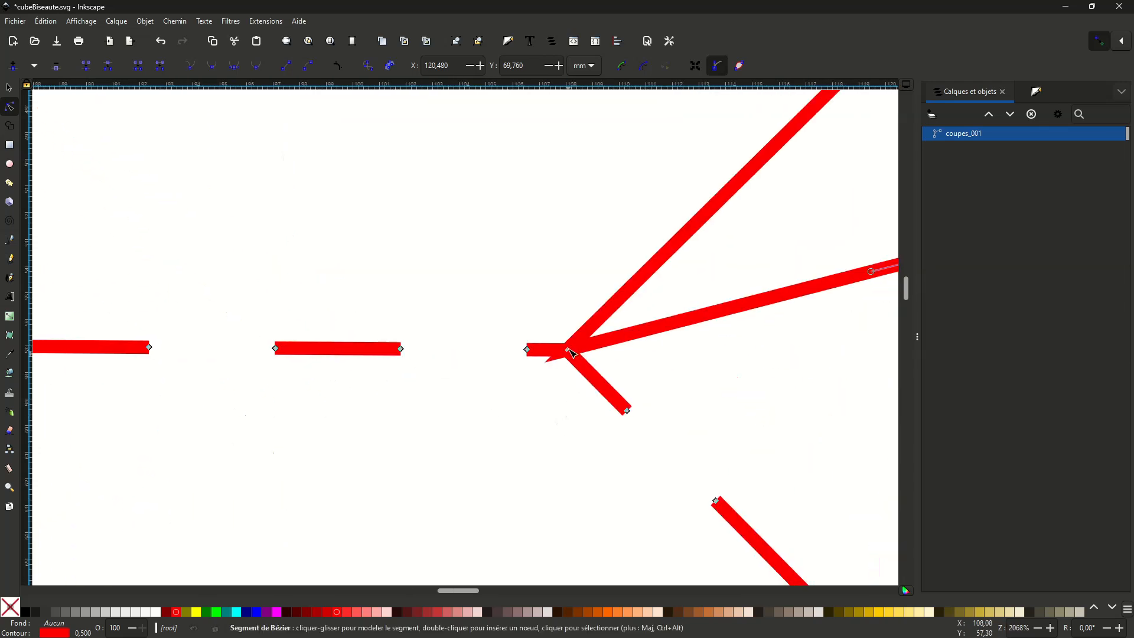
{"action": "left_click", "coordinate": [569, 350]}
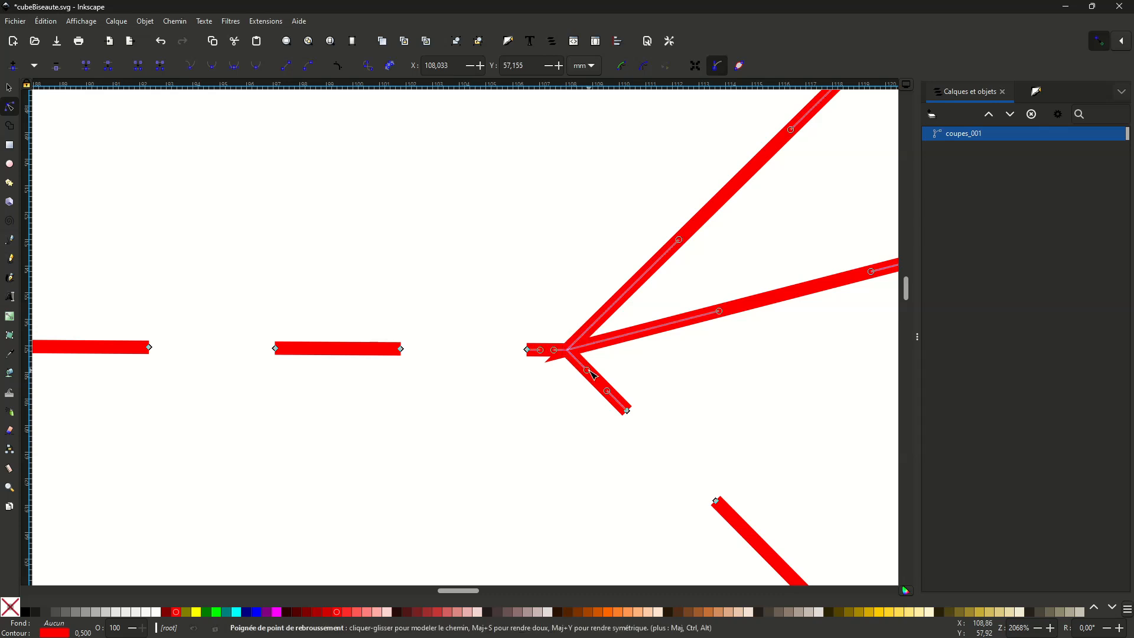
{"action": "left_click", "coordinate": [652, 369]}
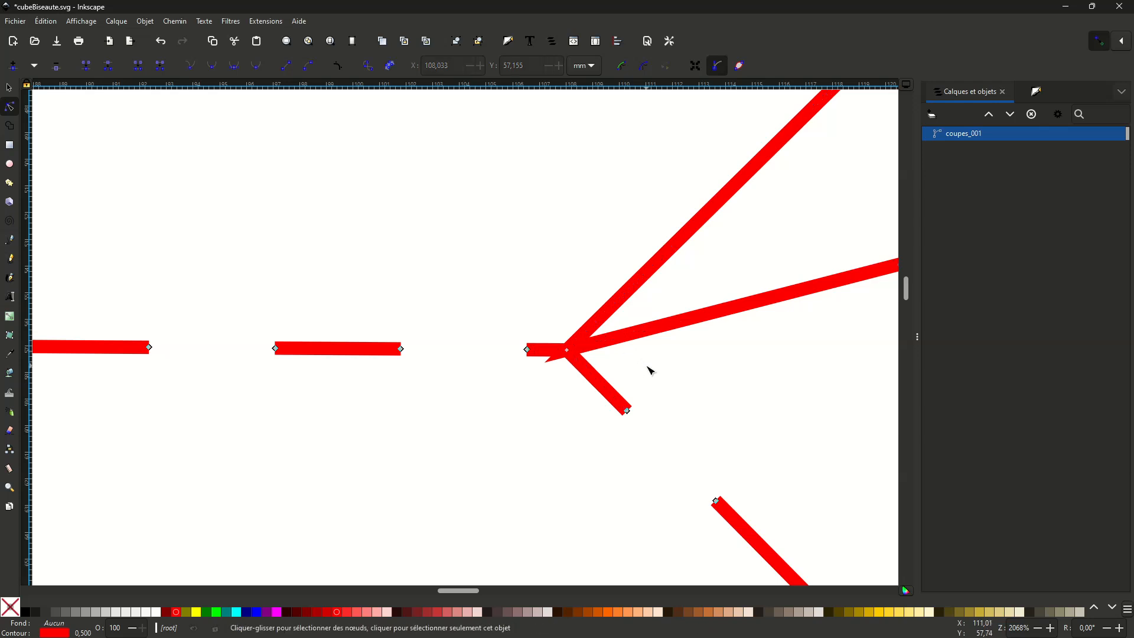
- Delete the tiny diagonal dash stub at the lower end of the central octagon's left side
{"action": "scroll", "coordinate": [591, 361], "scroll_direction": "down", "scroll_amount": 4, "text": "ctrl"}
{"action": "scroll", "coordinate": [512, 390], "scroll_direction": "up", "scroll_amount": 5}
{"action": "scroll", "coordinate": [512, 397], "scroll_direction": "down", "scroll_amount": 5}
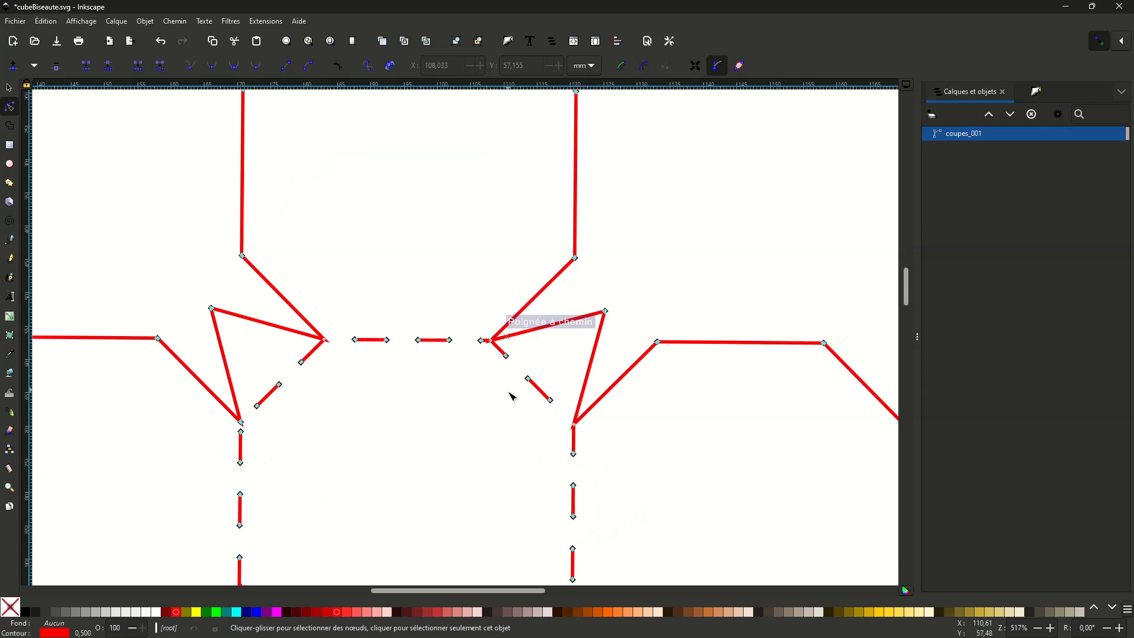
{"action": "scroll", "coordinate": [511, 397], "scroll_direction": "down", "scroll_amount": 5}
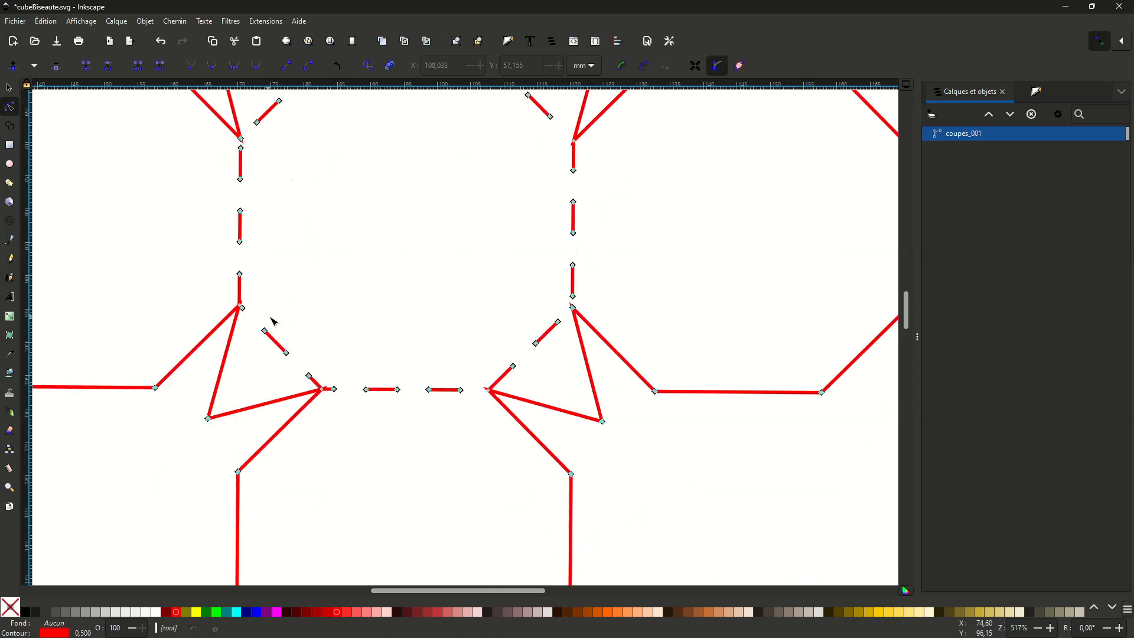
{"action": "key", "text": "plus"}
{"action": "key", "text": "plus"}
{"action": "key", "text": "plus"}
{"action": "middle_click_drag", "start_coordinate": [271, 326], "coordinate": [922, 323]}
{"action": "key", "text": "plus"}
{"action": "key", "text": "plus"}
{"action": "key", "text": "plus"}
{"action": "scroll", "coordinate": [567, 366], "scroll_direction": "up", "scroll_amount": 3}
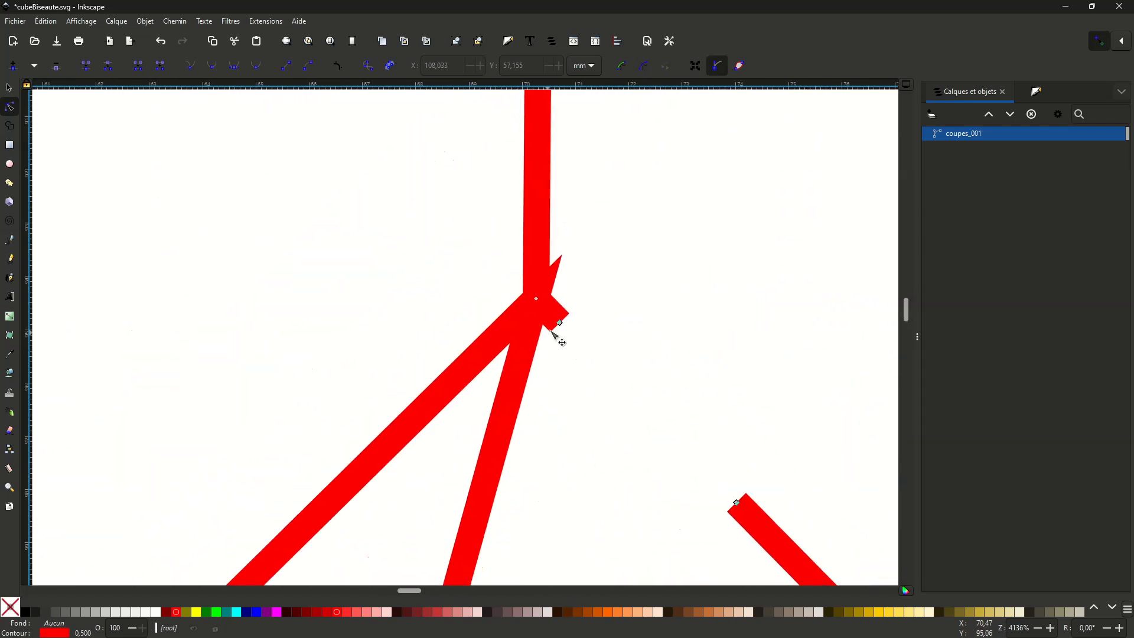
{"action": "left_click", "coordinate": [561, 318]}
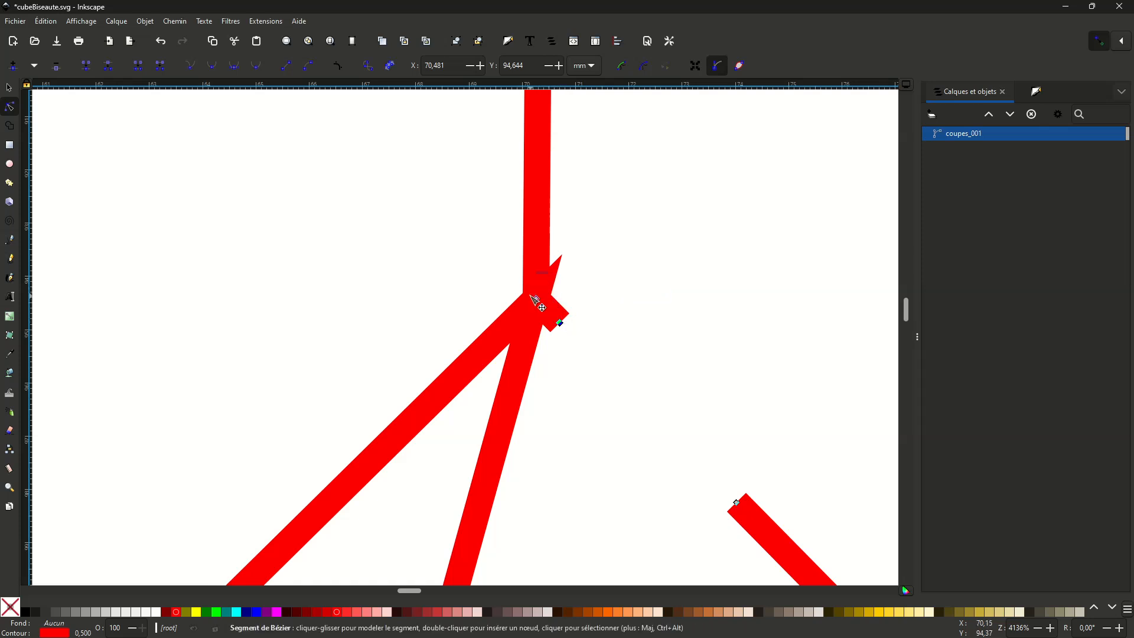
{"action": "left_click", "coordinate": [161, 66]}
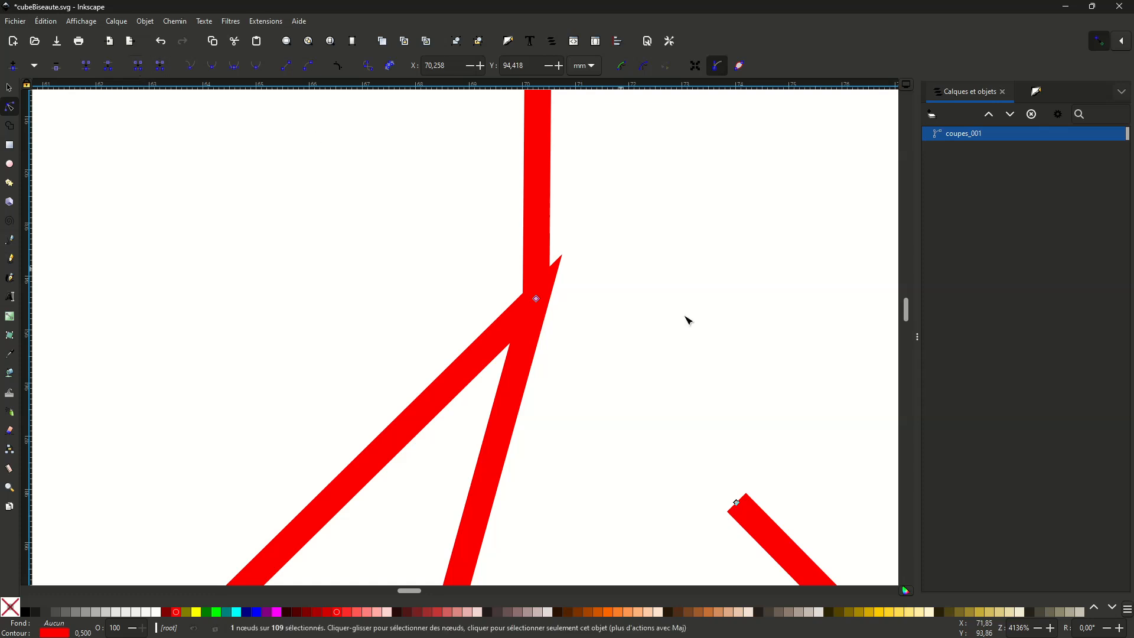
- Align the first dash of the fold line below the lower octagon with the cut outline's corner node at its left end
{"action": "scroll", "coordinate": [675, 322], "scroll_direction": "down", "scroll_amount": 7, "text": "ctrl"}
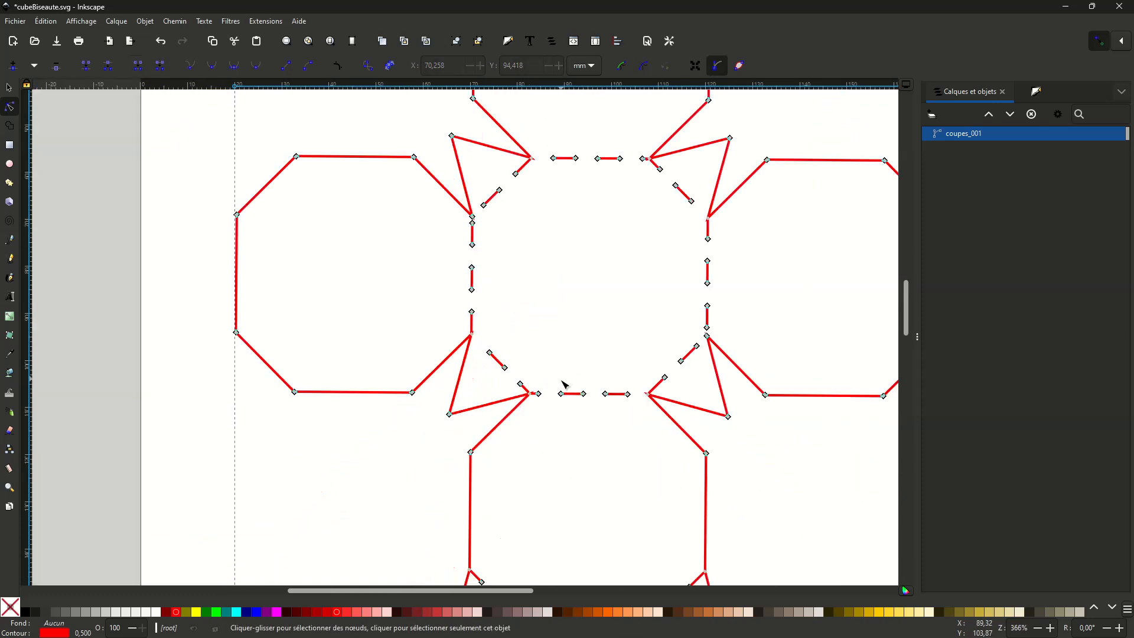
{"action": "scroll", "coordinate": [582, 463], "scroll_direction": "down", "scroll_amount": 5}
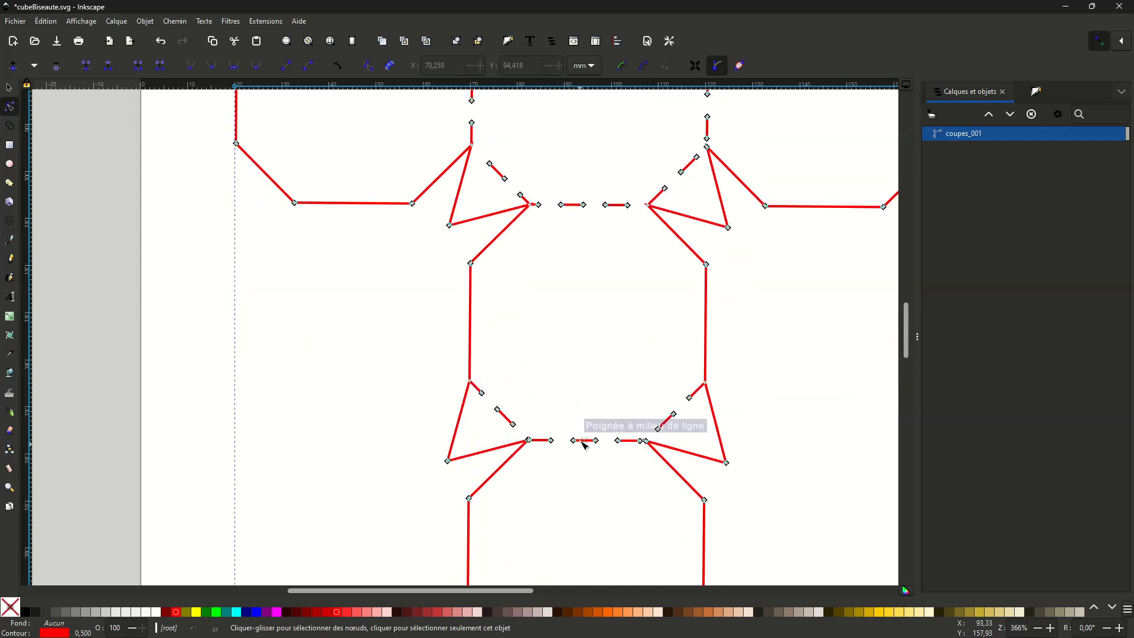
{"action": "scroll", "coordinate": [600, 379], "scroll_direction": "down", "scroll_amount": 2}
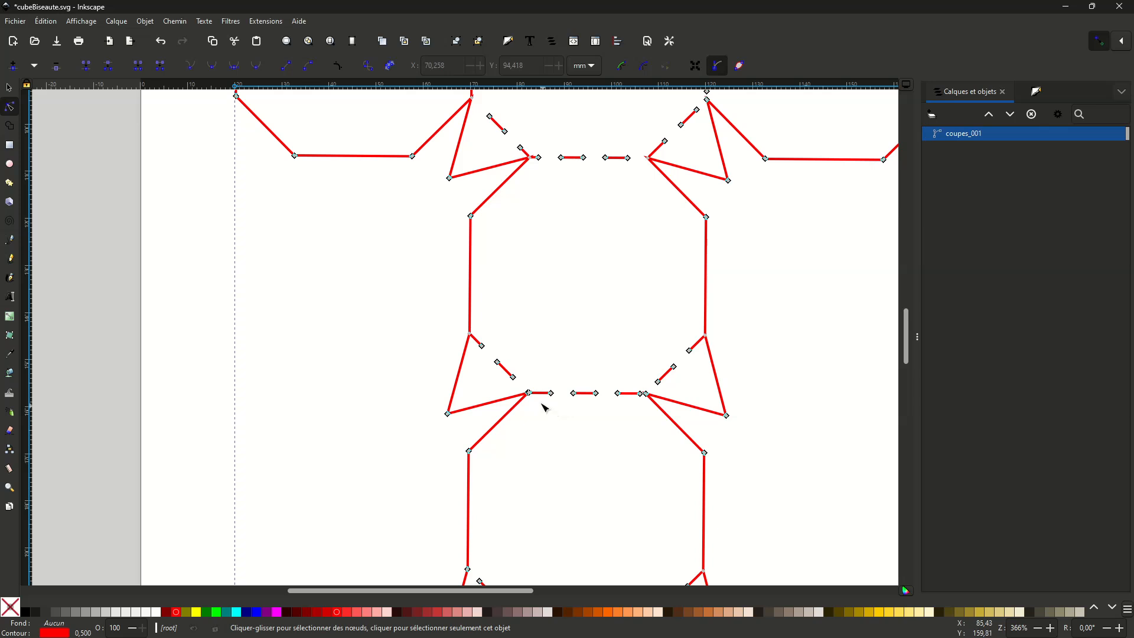
{"action": "scroll", "coordinate": [536, 424], "scroll_direction": "up", "scroll_amount": 3, "text": "ctrl"}
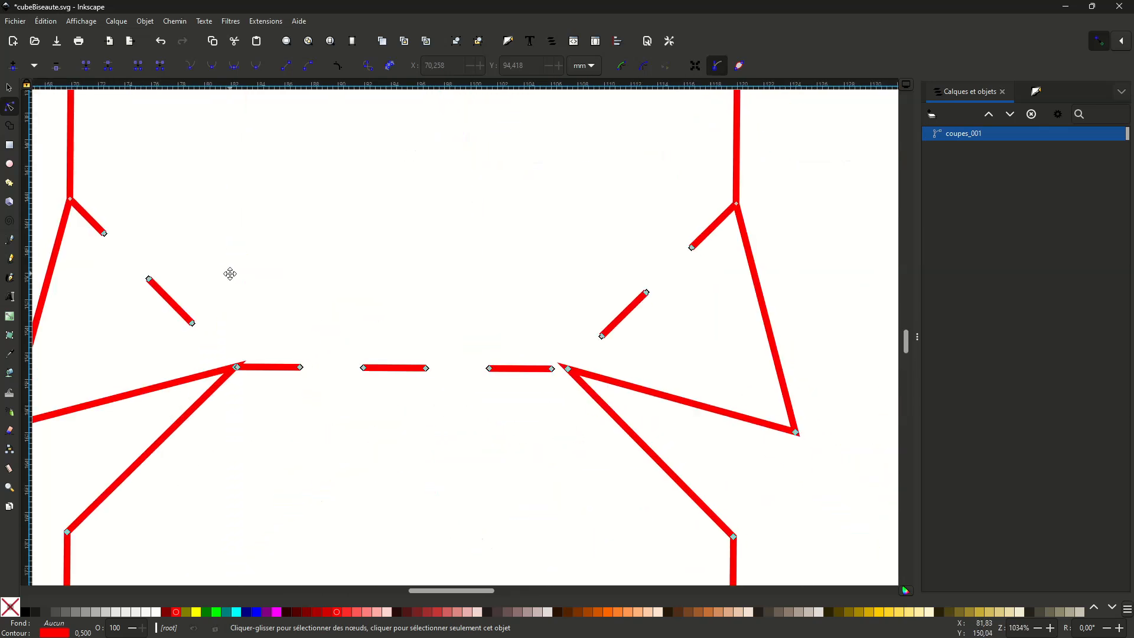
{"action": "scroll", "coordinate": [691, 270], "scroll_direction": "up", "scroll_amount": 3, "text": "ctrl"}
{"action": "middle_click_drag", "start_coordinate": [760, 332], "coordinate": [626, 398]}
{"action": "left_click", "coordinate": [636, 335]}
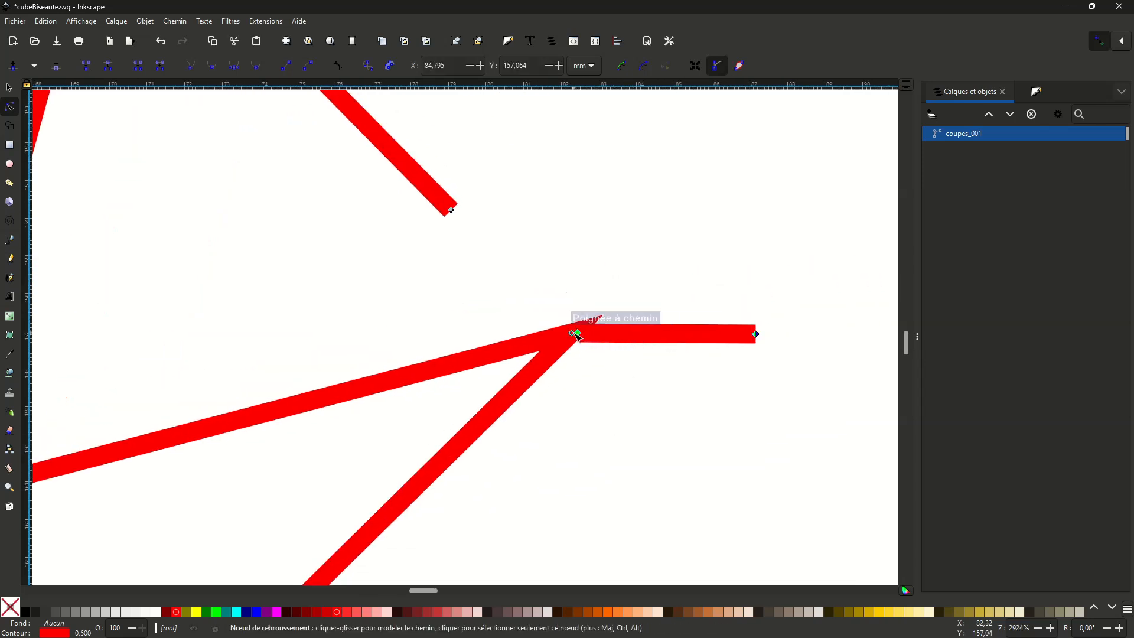
{"action": "left_click_drag", "start_coordinate": [578, 334], "coordinate": [598, 325]}
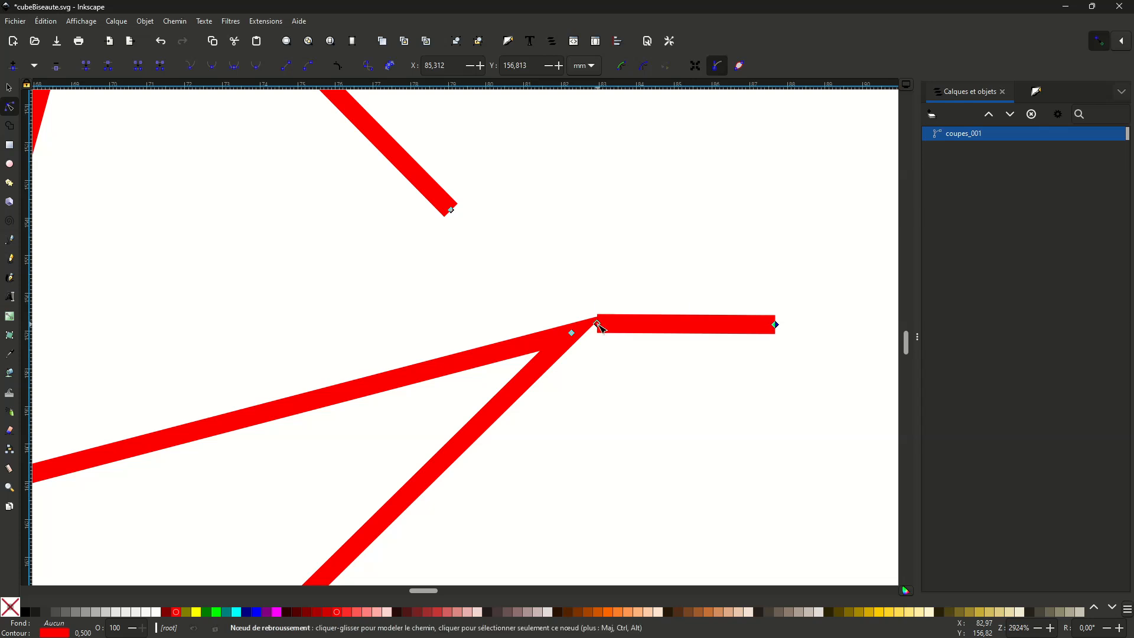
{"action": "key", "text": "ctrl+z"}
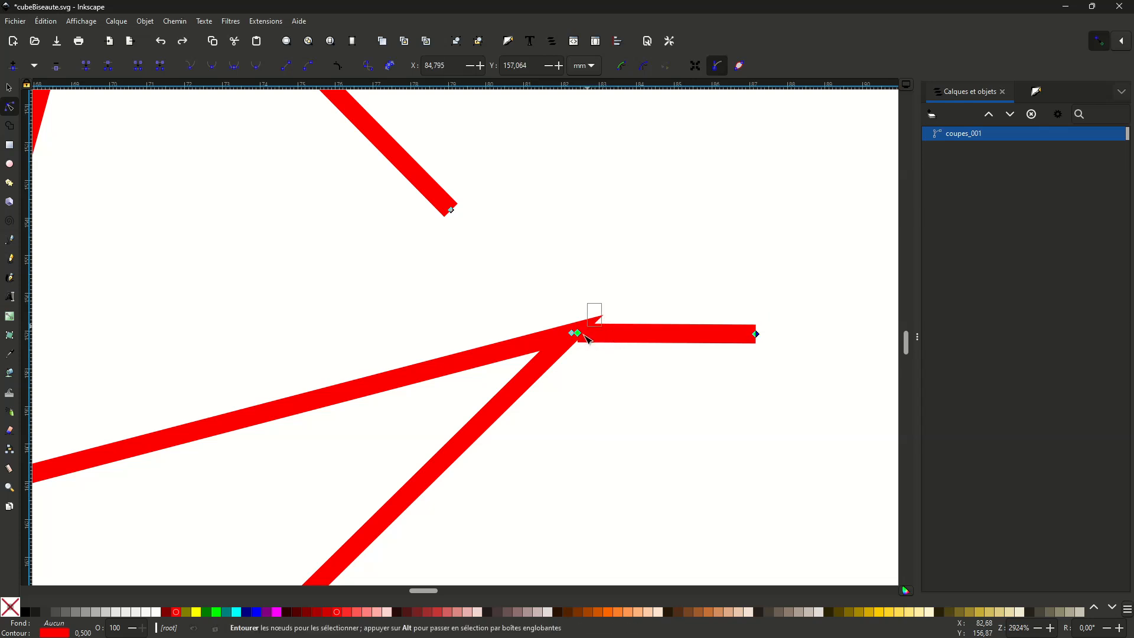
{"action": "left_click", "coordinate": [580, 334]}
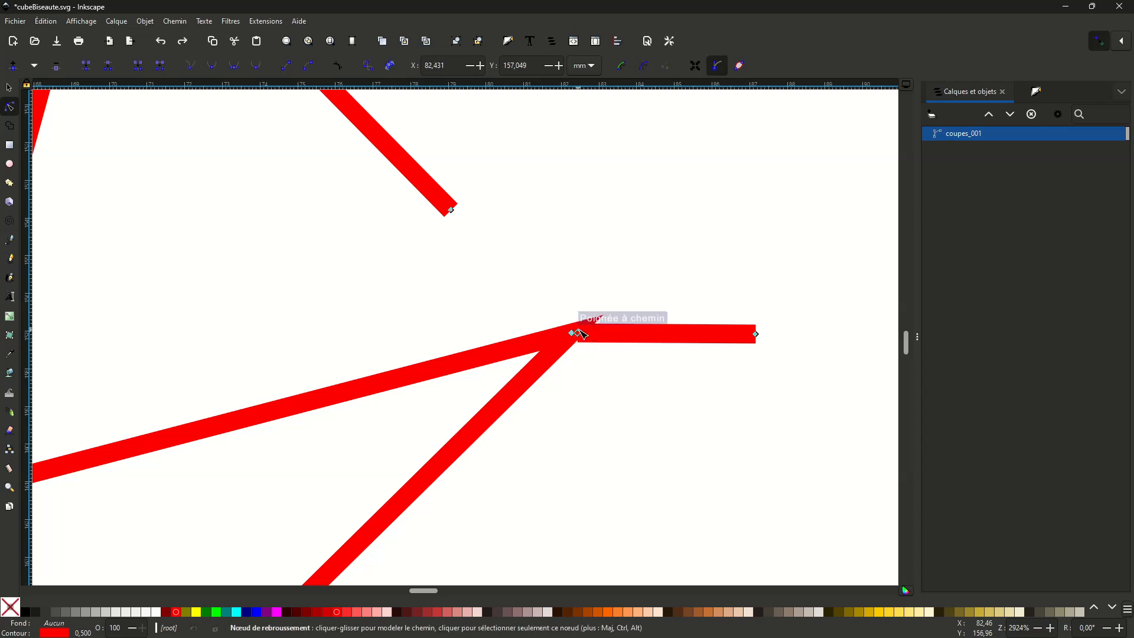
{"action": "left_click_drag", "start_coordinate": [579, 334], "coordinate": [603, 364]}
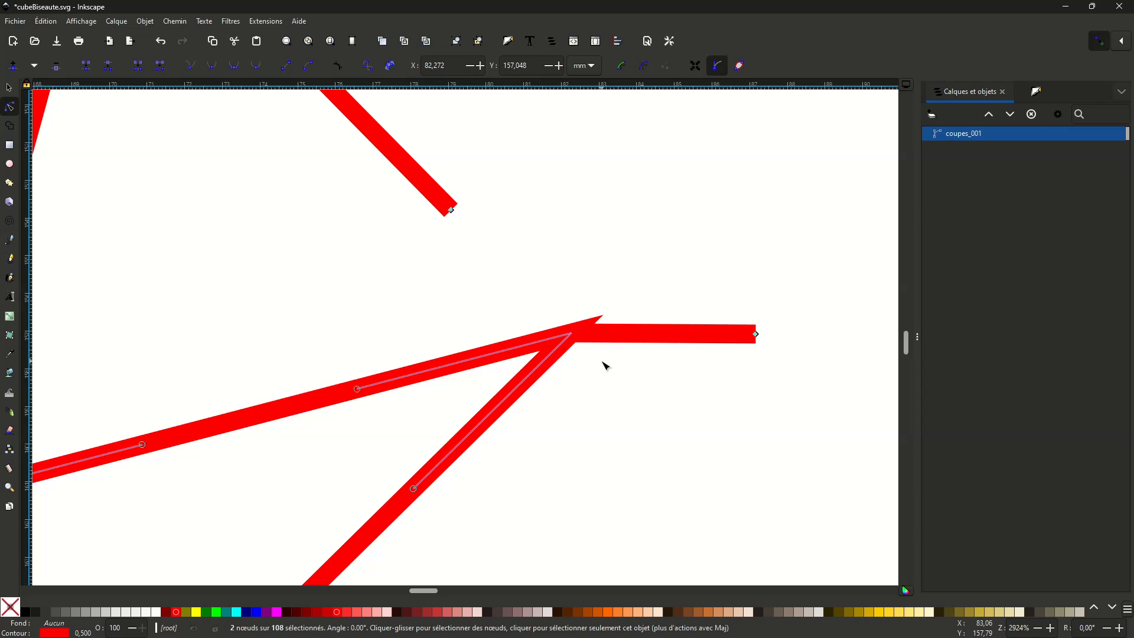
{"action": "left_click", "coordinate": [623, 243]}
- Check the cleaned-up path with the selection tool, save cubeBiseaute.svg, and close Inkscape
{"action": "key", "text": "asterisk"}
{"action": "key", "text": "minus"}
{"action": "key", "text": "minus"}
{"action": "key", "text": "minus"}
{"action": "key", "text": "minus"}
{"action": "key", "text": "minus"}
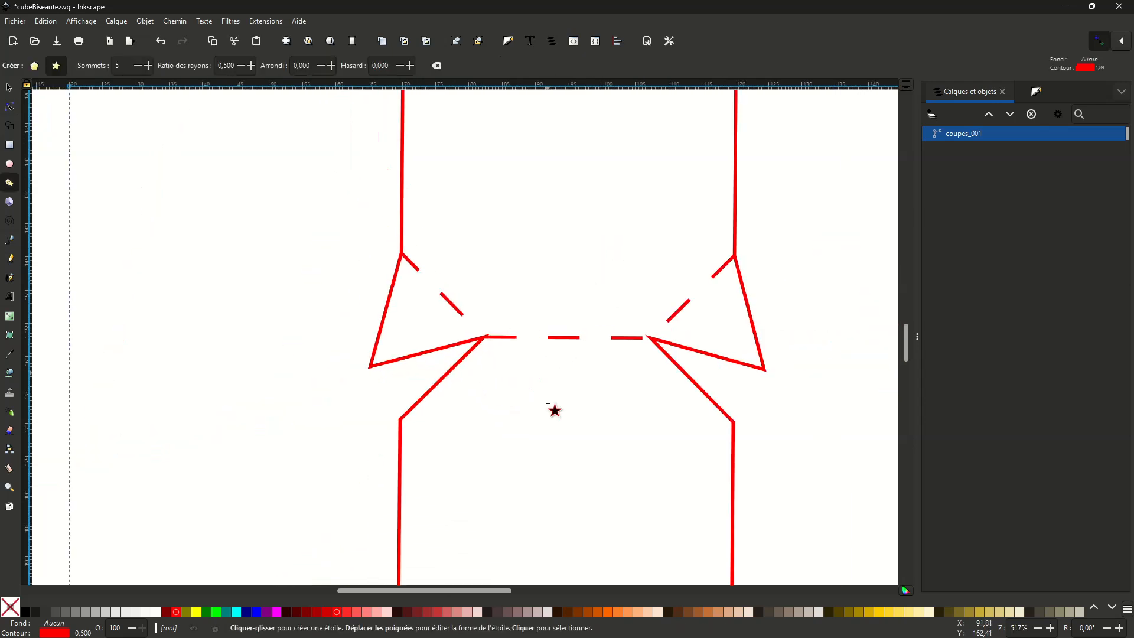
{"action": "key", "text": "minus"}
{"action": "key", "text": "s"}
{"action": "scroll", "coordinate": [553, 407], "scroll_direction": "down", "scroll_amount": 8}
{"action": "scroll", "coordinate": [551, 407], "scroll_direction": "up", "scroll_amount": 10}
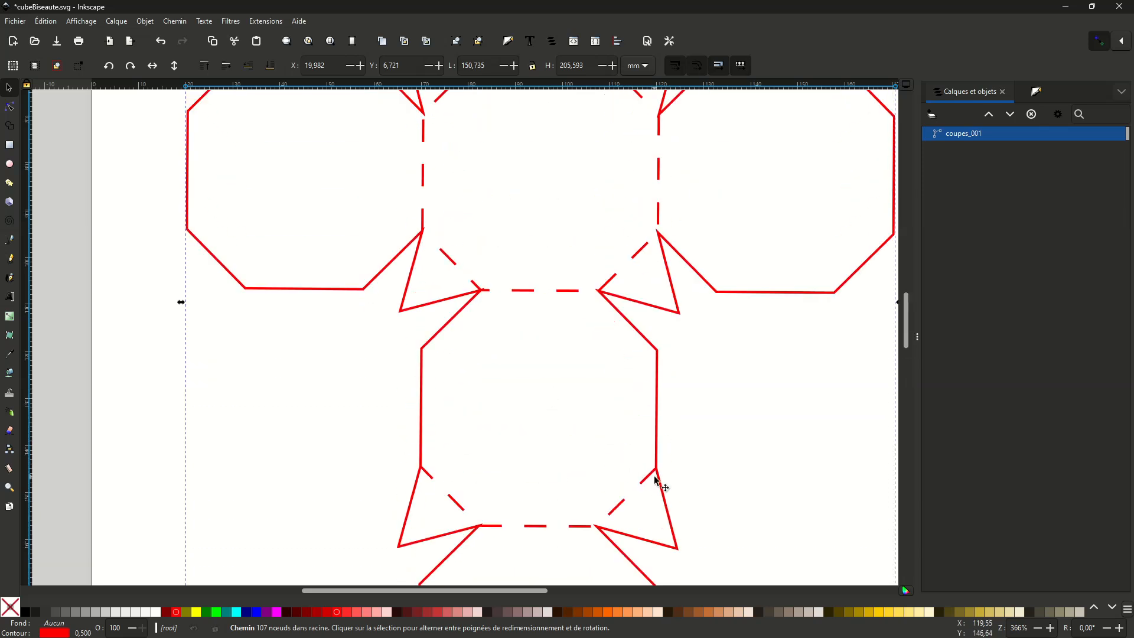
{"action": "left_click", "coordinate": [57, 42]}
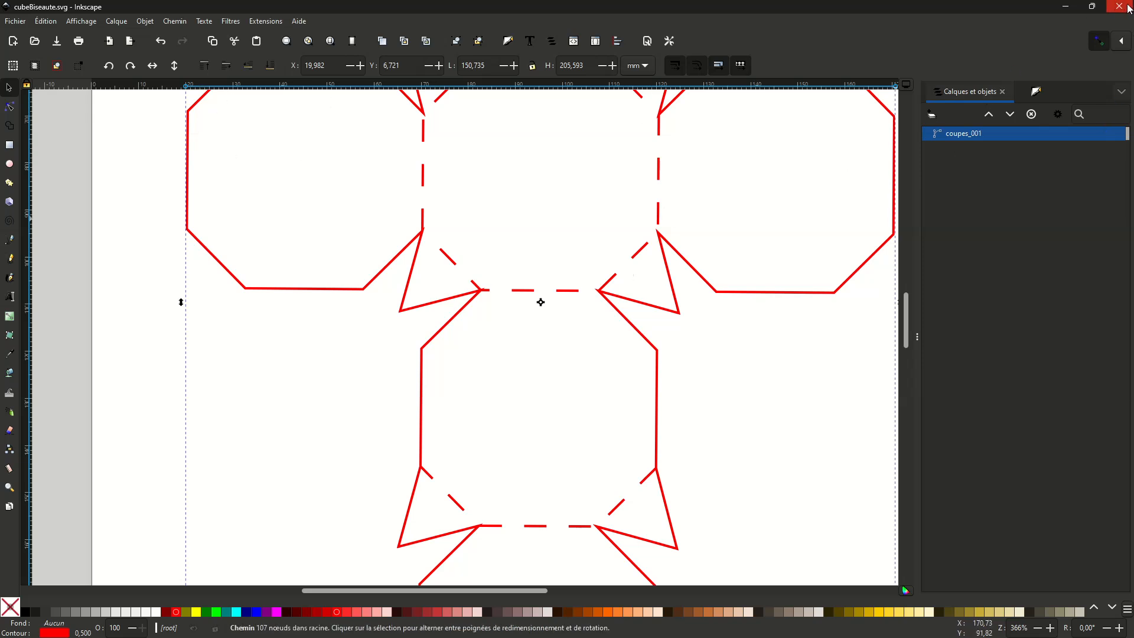
{"action": "left_click", "coordinate": [1122, 7]}
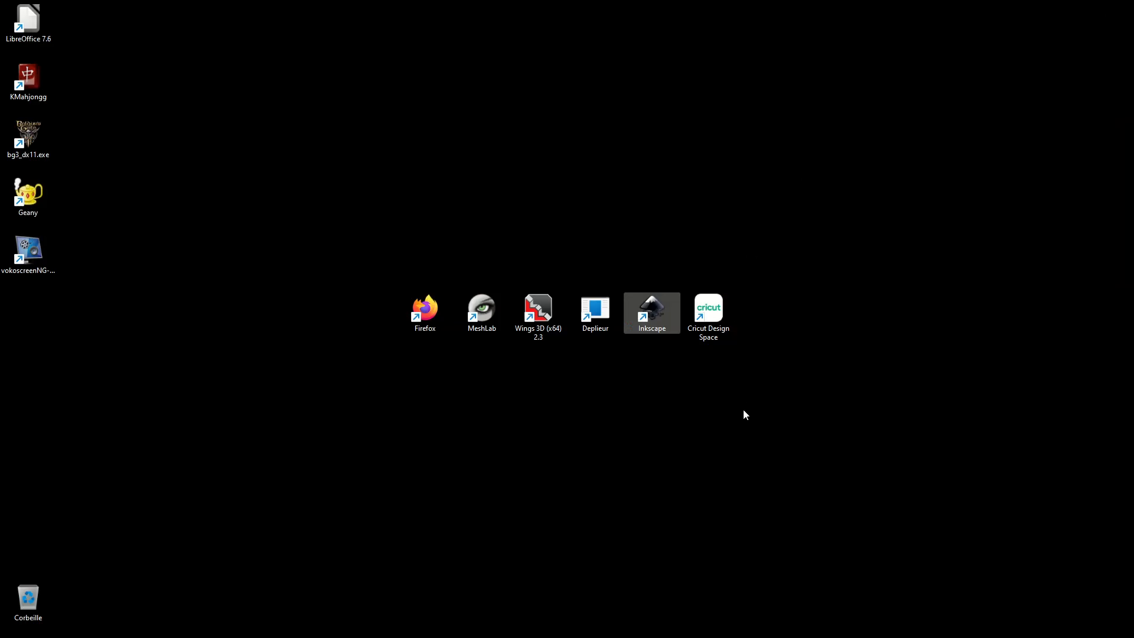
- Switch to Cricut Design Space and open a blank project canvas
{"action": "mouse_move", "coordinate": [544, 614]}
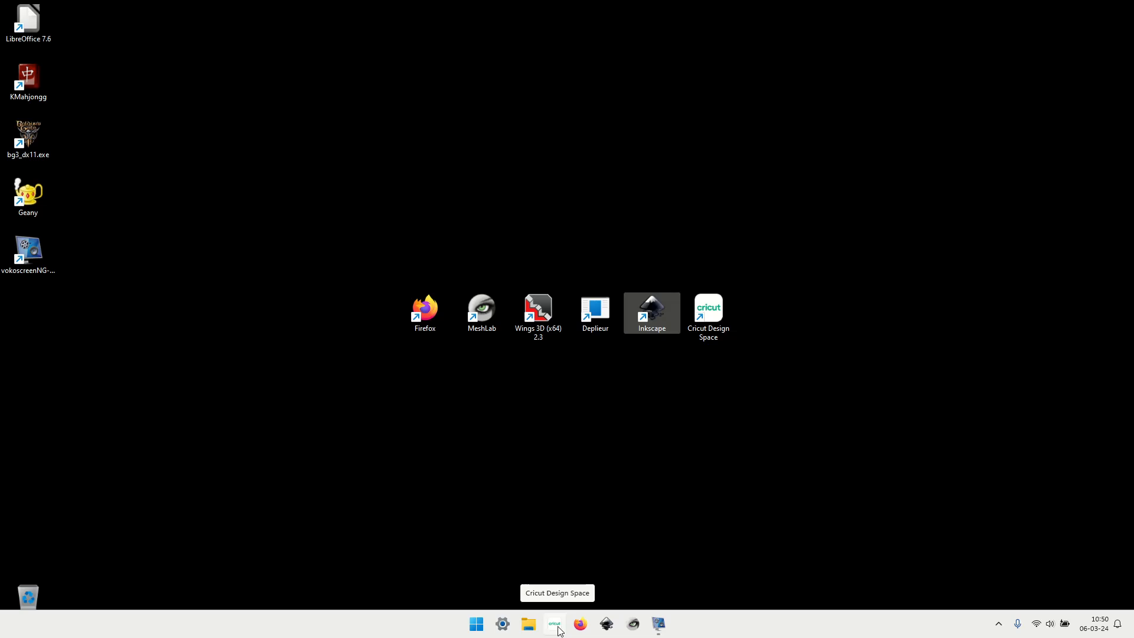
{"action": "left_click", "coordinate": [558, 627]}
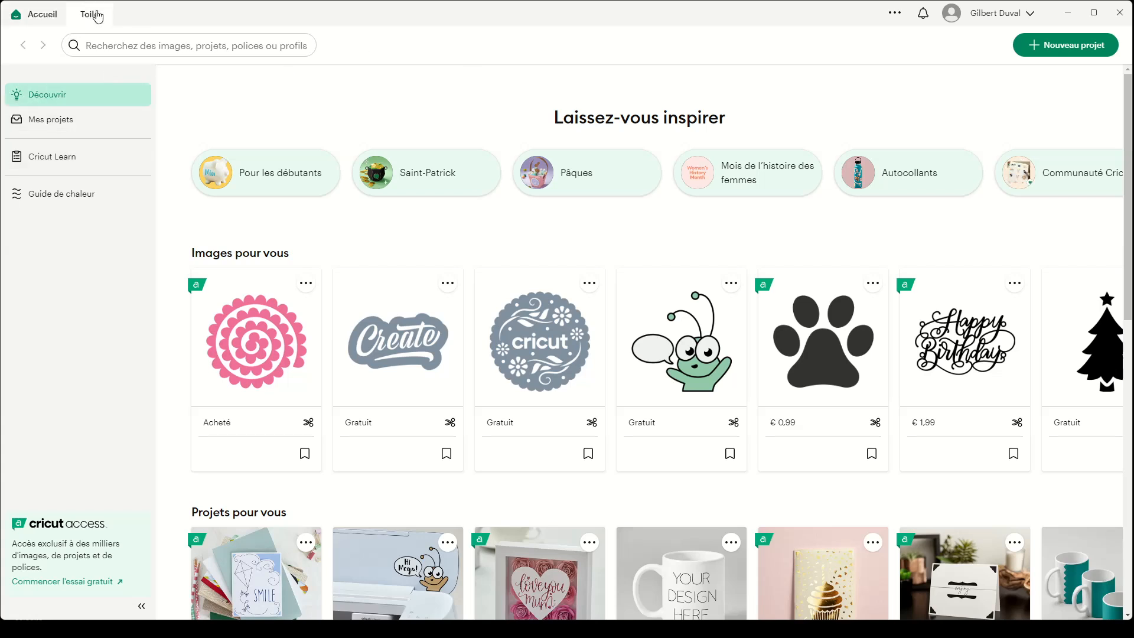
{"action": "left_click", "coordinate": [94, 16]}
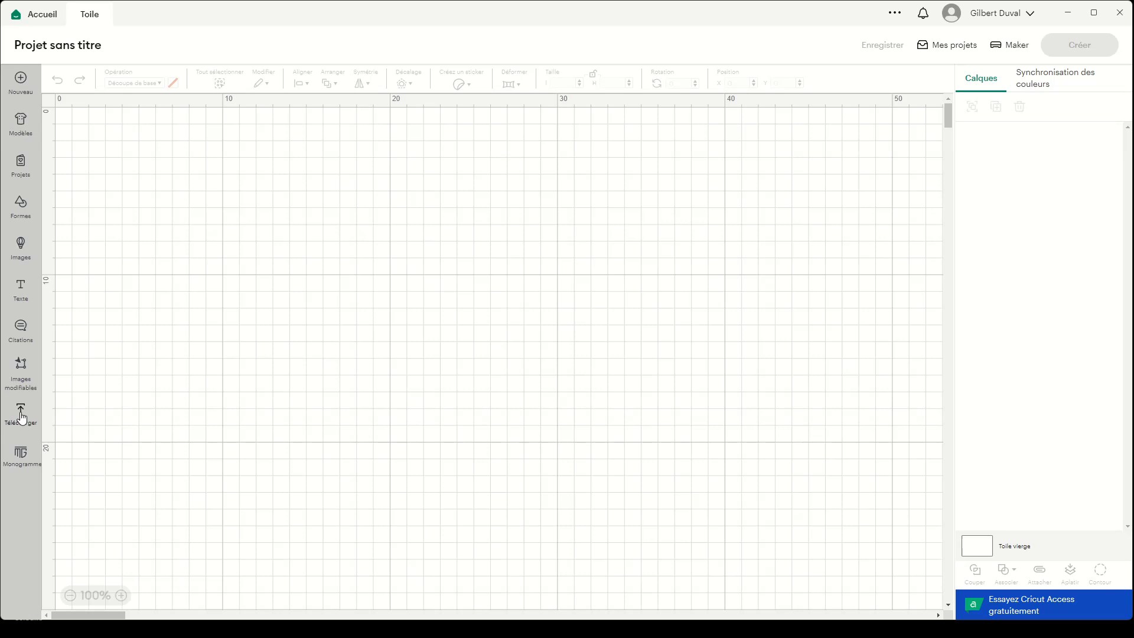
- Upload cubeBiseaute.svg as an image and add it to the canvas
{"action": "left_click", "coordinate": [22, 418]}
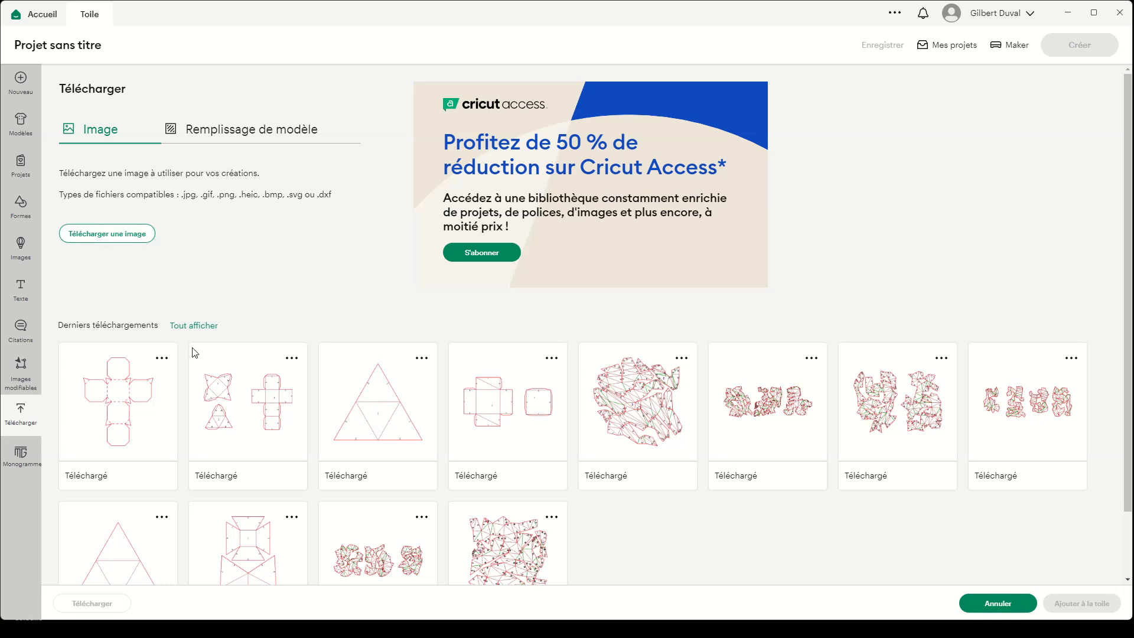
{"action": "left_click", "coordinate": [124, 237]}
{"action": "left_click", "coordinate": [590, 289]}
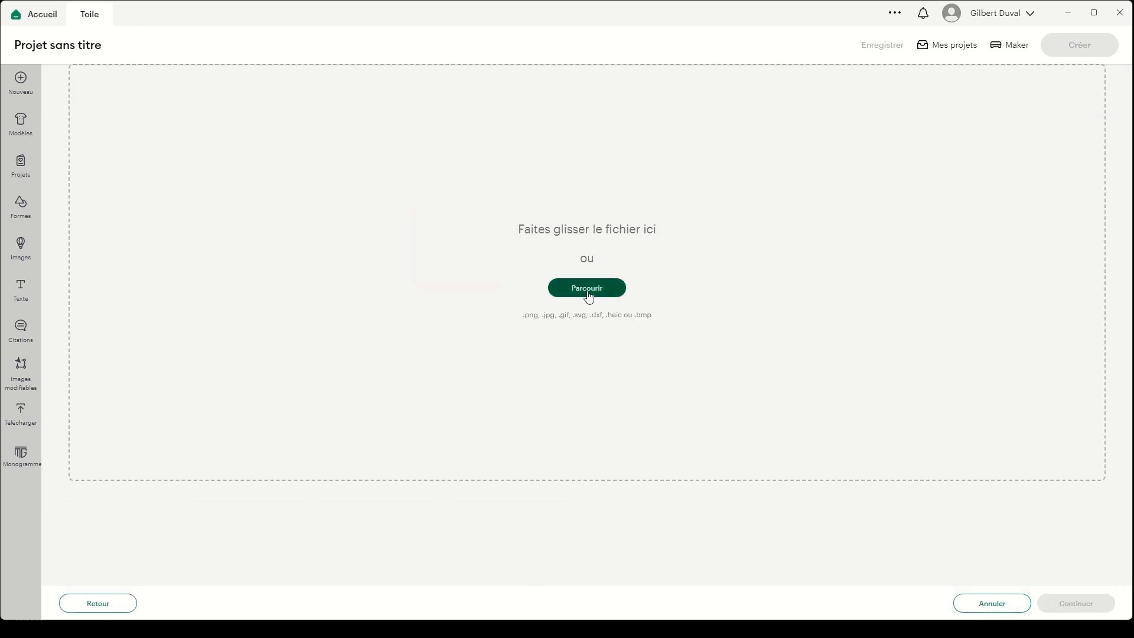
{"action": "left_click", "coordinate": [260, 131]}
{"action": "left_click", "coordinate": [459, 396]}
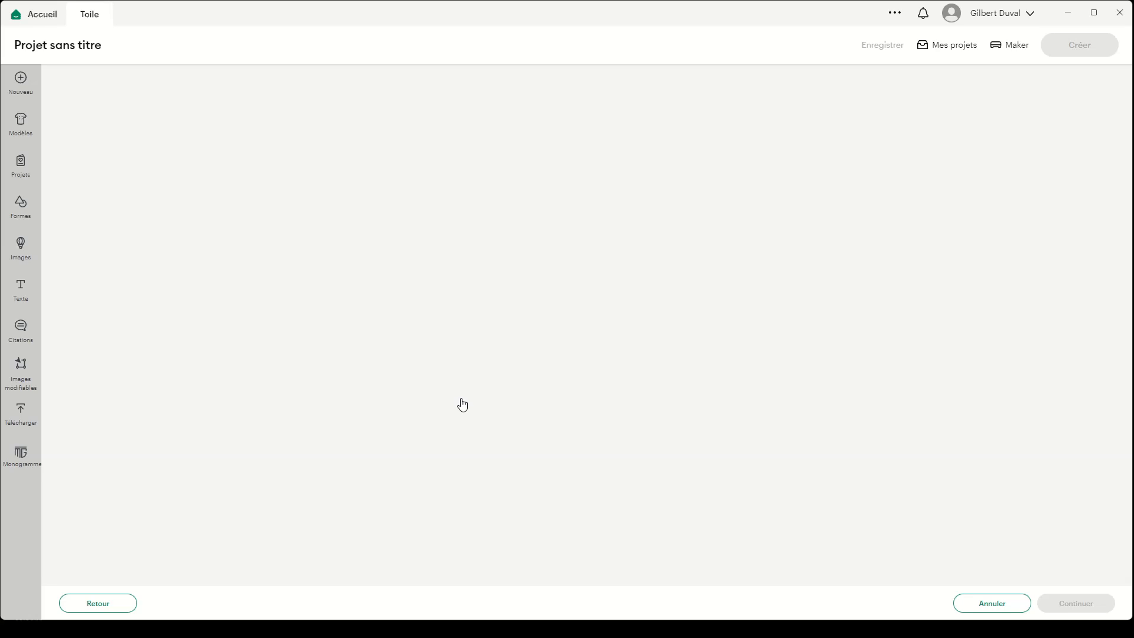
{"action": "left_click", "coordinate": [1073, 611]}
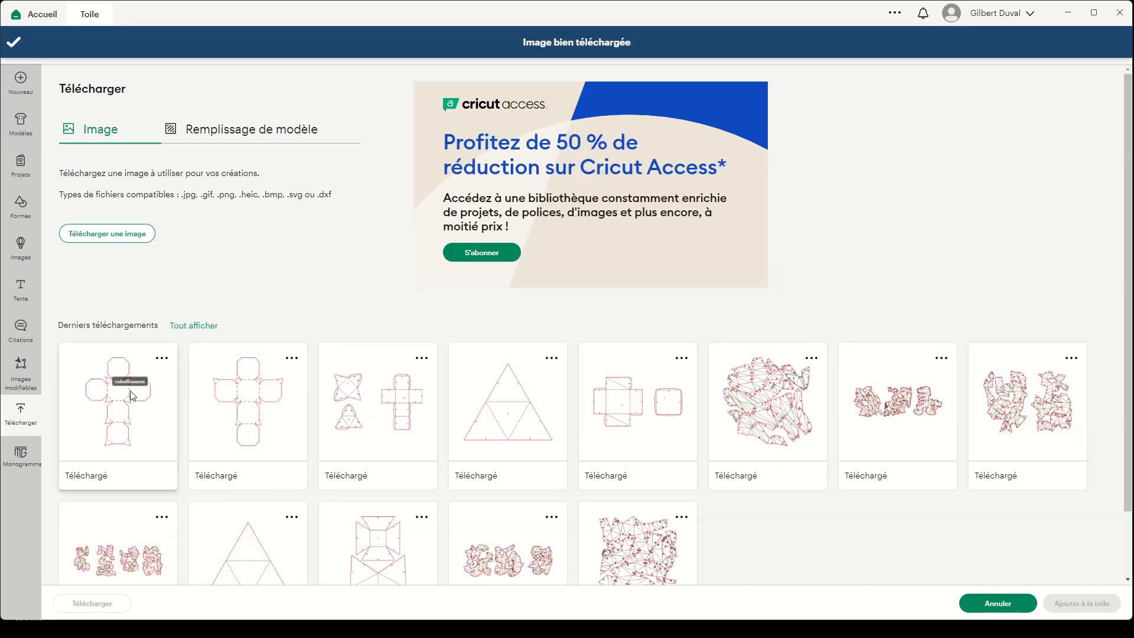
{"action": "left_click", "coordinate": [132, 395]}
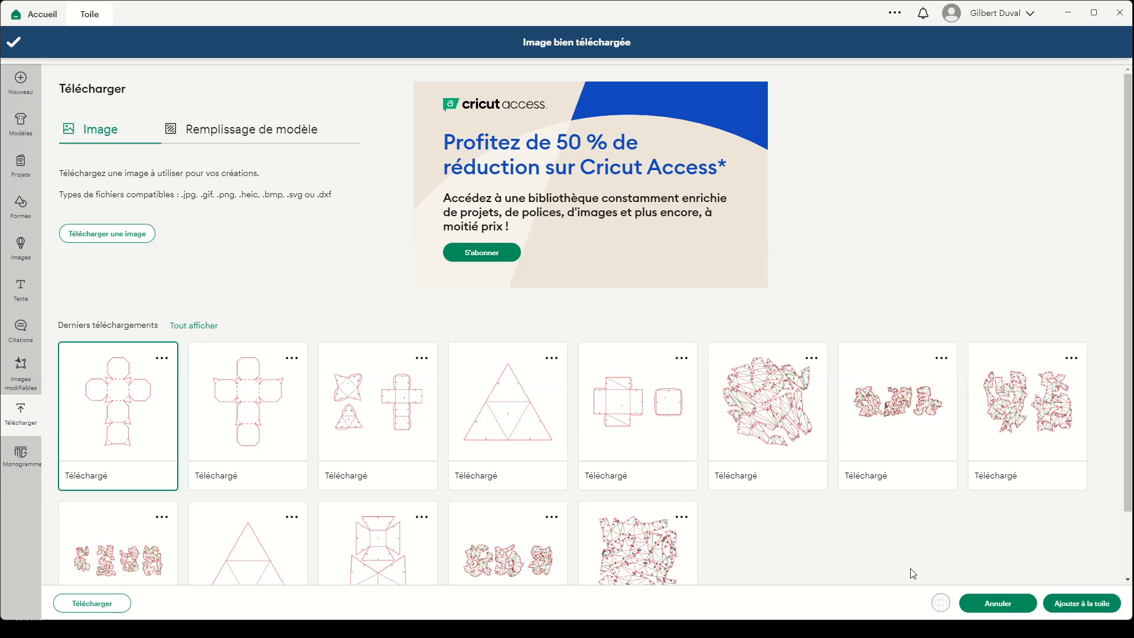
{"action": "left_click", "coordinate": [1082, 604]}
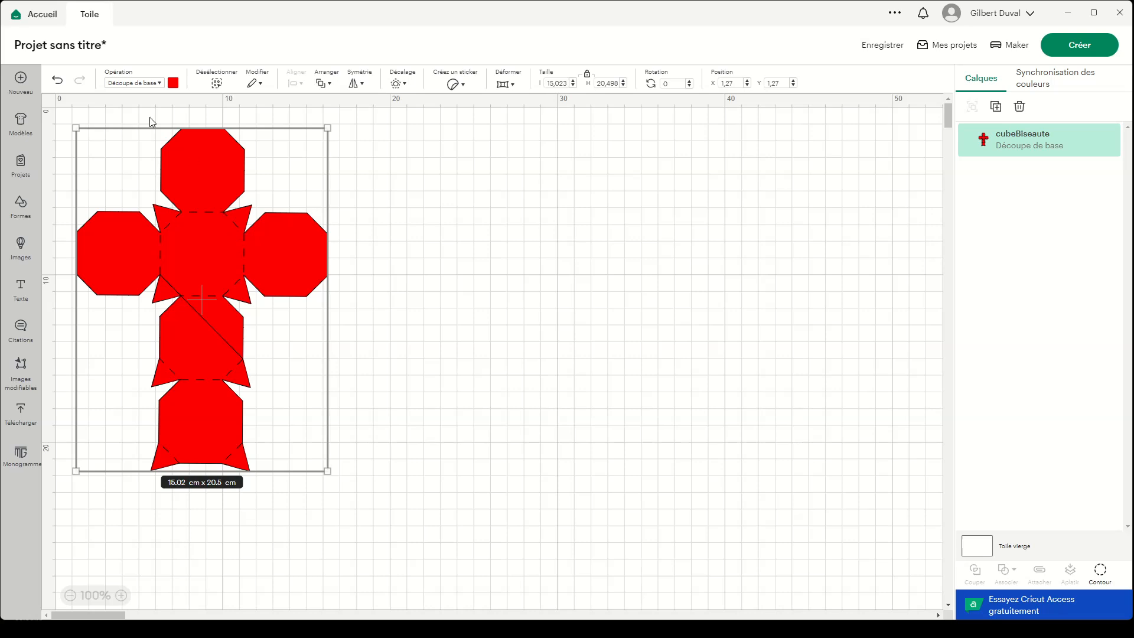
- Change the material colour of the cubeBiseaute net to white
{"action": "left_click", "coordinate": [173, 82]}
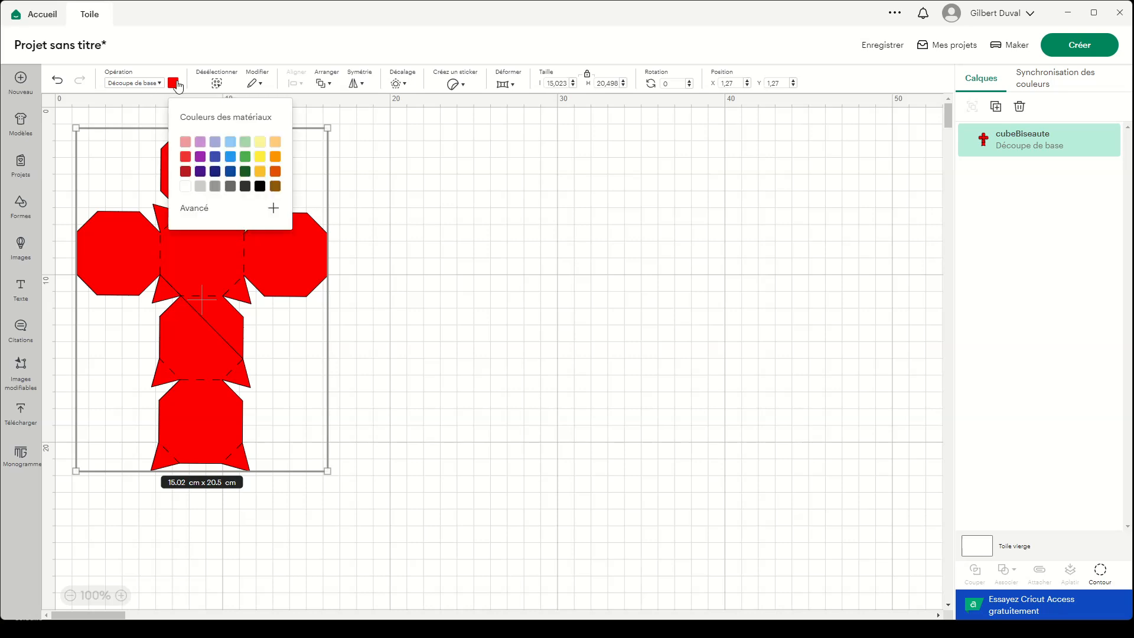
{"action": "left_click", "coordinate": [186, 186]}
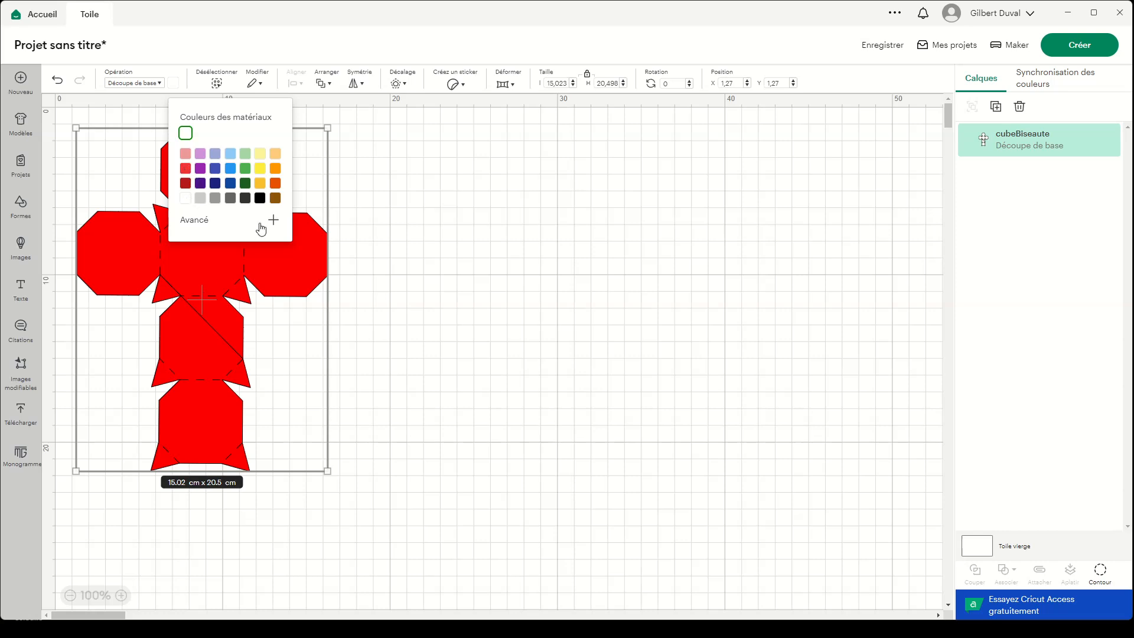
{"action": "left_click", "coordinate": [362, 156]}
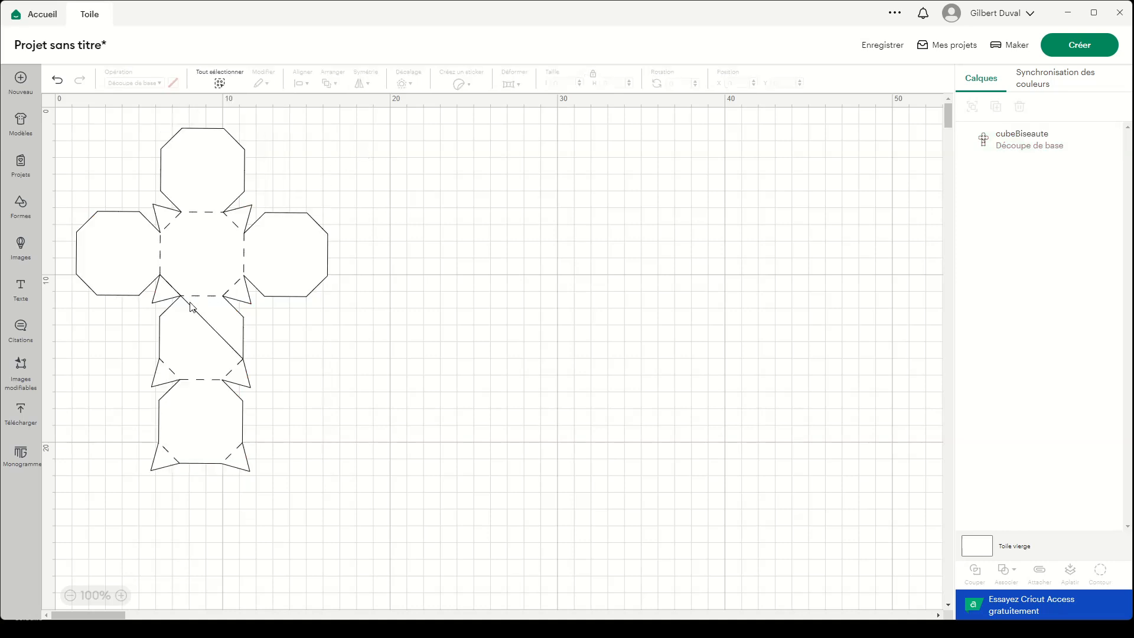
- Hide the stray diagonal contour crossing the octagon below the central face of the net
{"action": "left_click", "coordinate": [171, 294]}
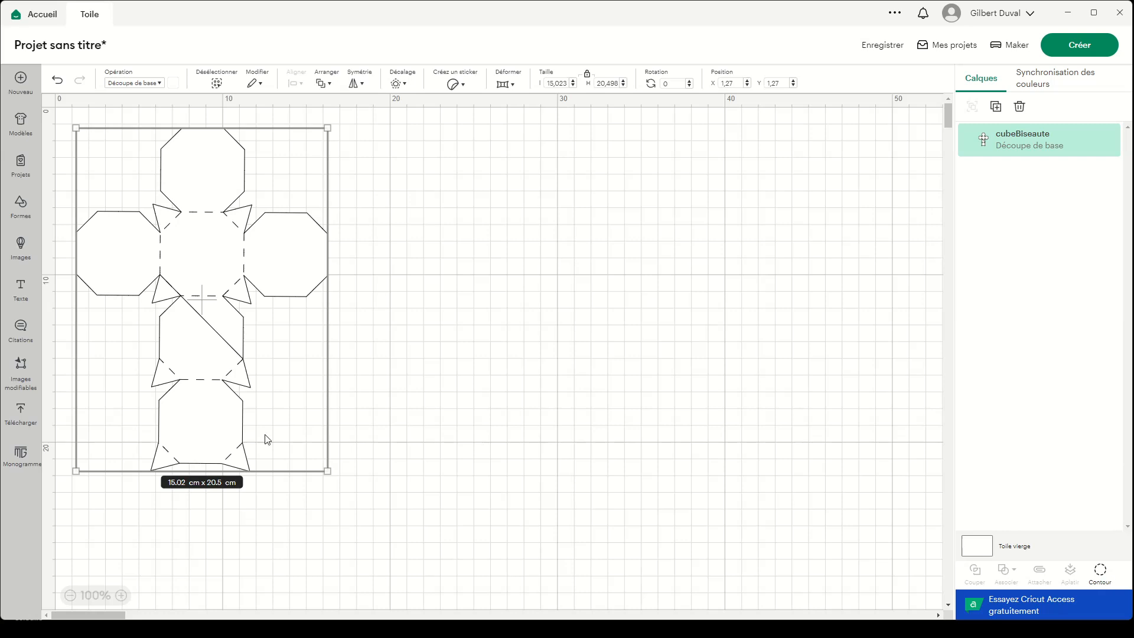
{"action": "left_click", "coordinate": [1100, 572]}
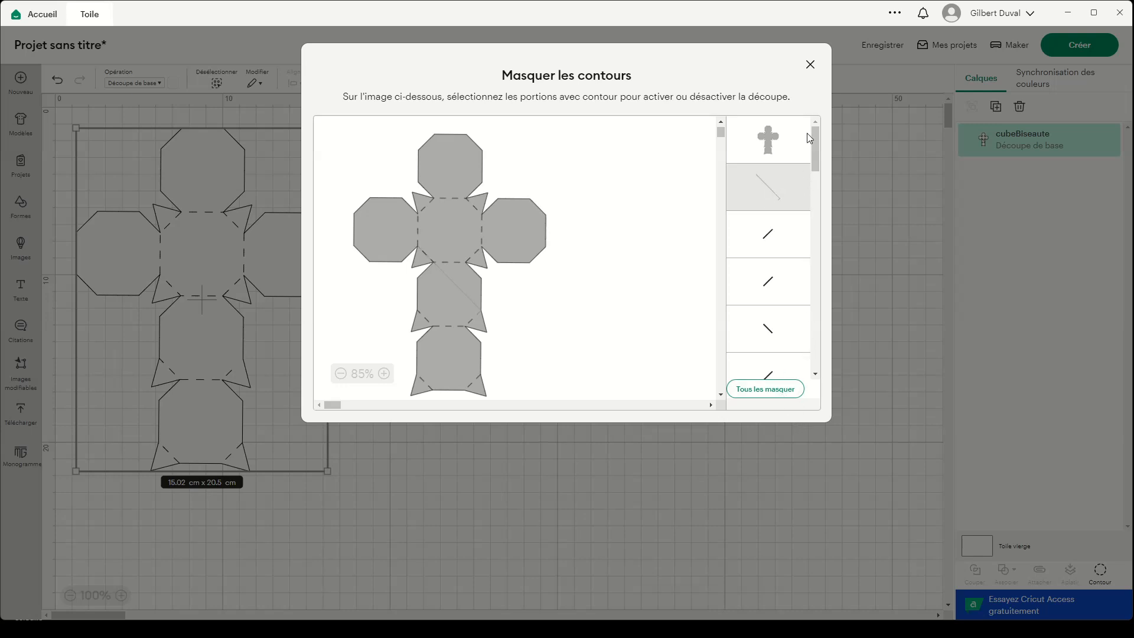
{"action": "left_click", "coordinate": [810, 65]}
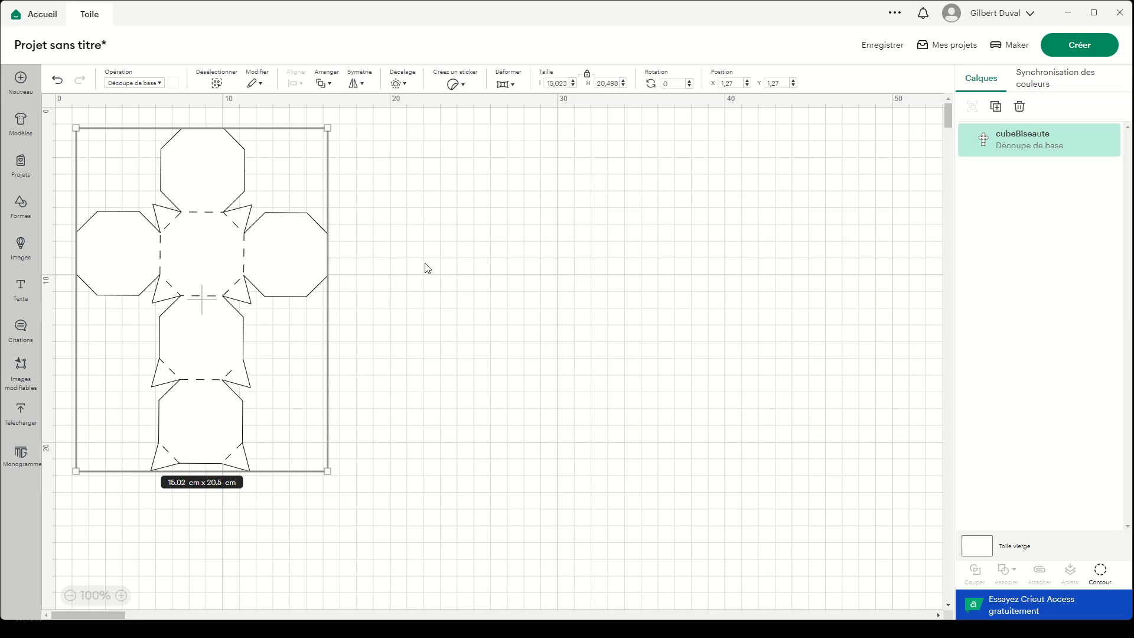
- Delete the net from the canvas, minimize Cricut Design Space, and reopen the recent file cubeBiseaute.svg in Inkscape
{"action": "key", "text": "Delete"}
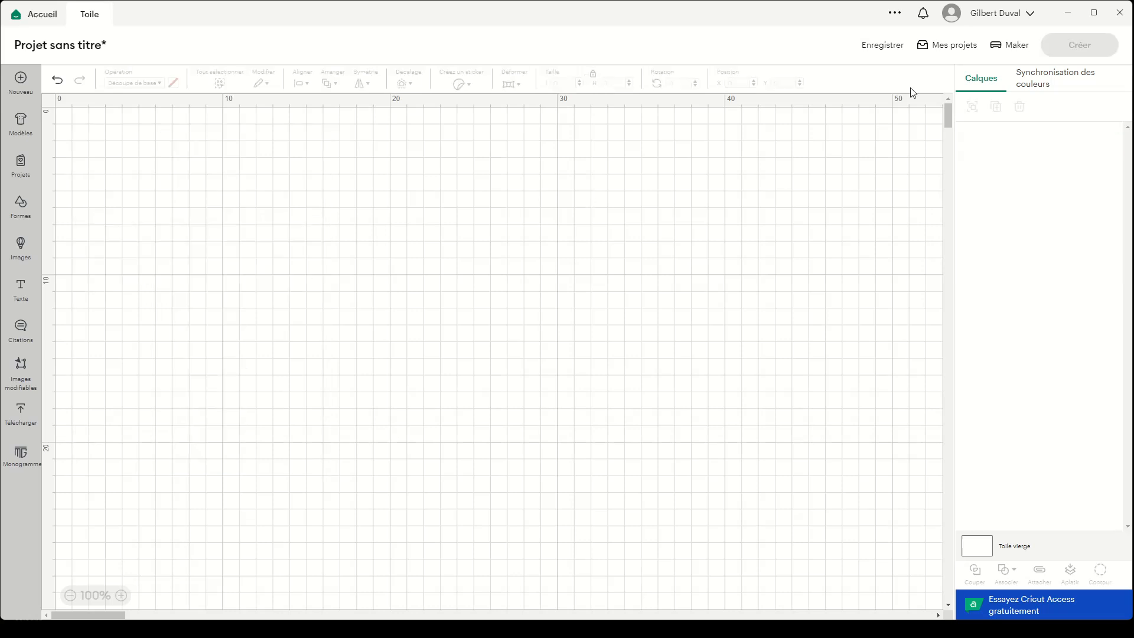
{"action": "left_click", "coordinate": [1067, 12]}
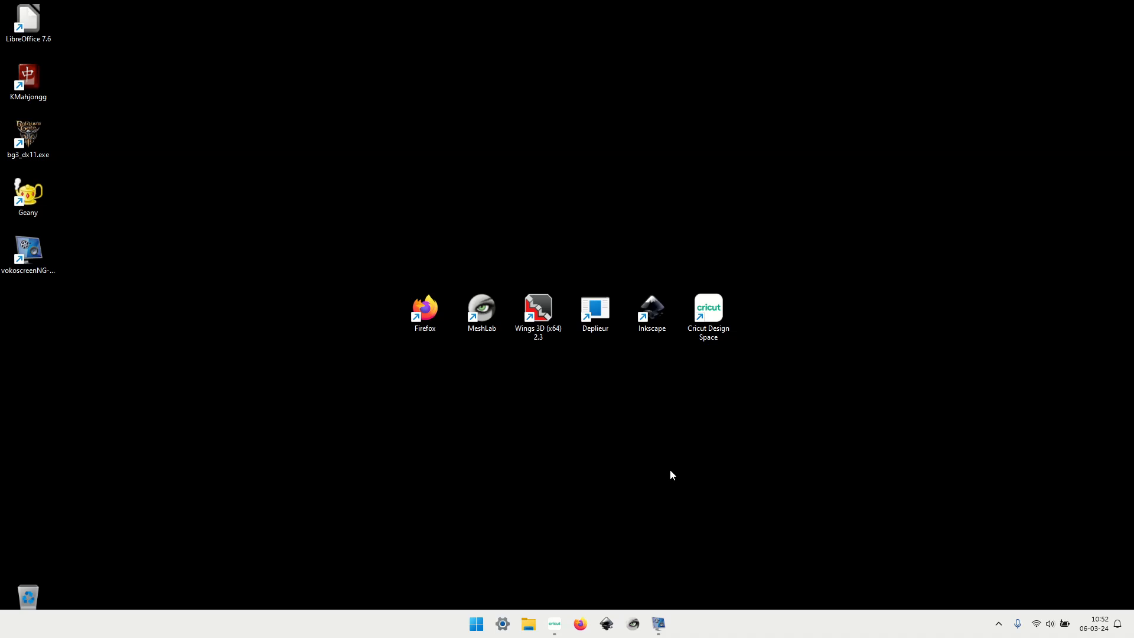
{"action": "right_click", "coordinate": [610, 624]}
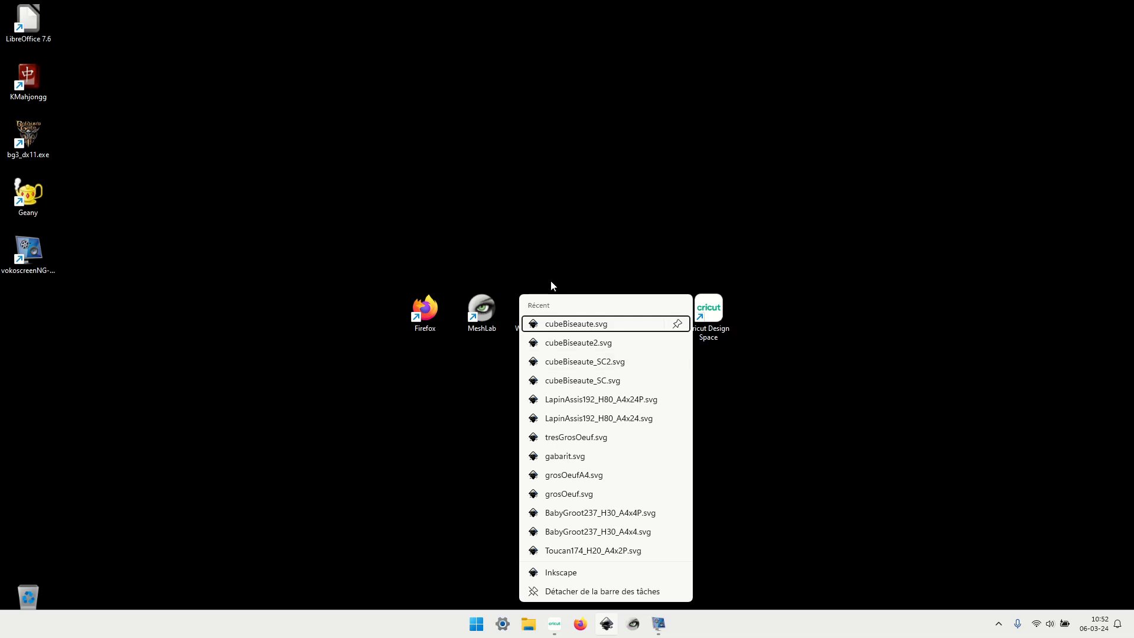
{"action": "left_click", "coordinate": [615, 559]}
{"action": "right_click", "coordinate": [606, 624]}
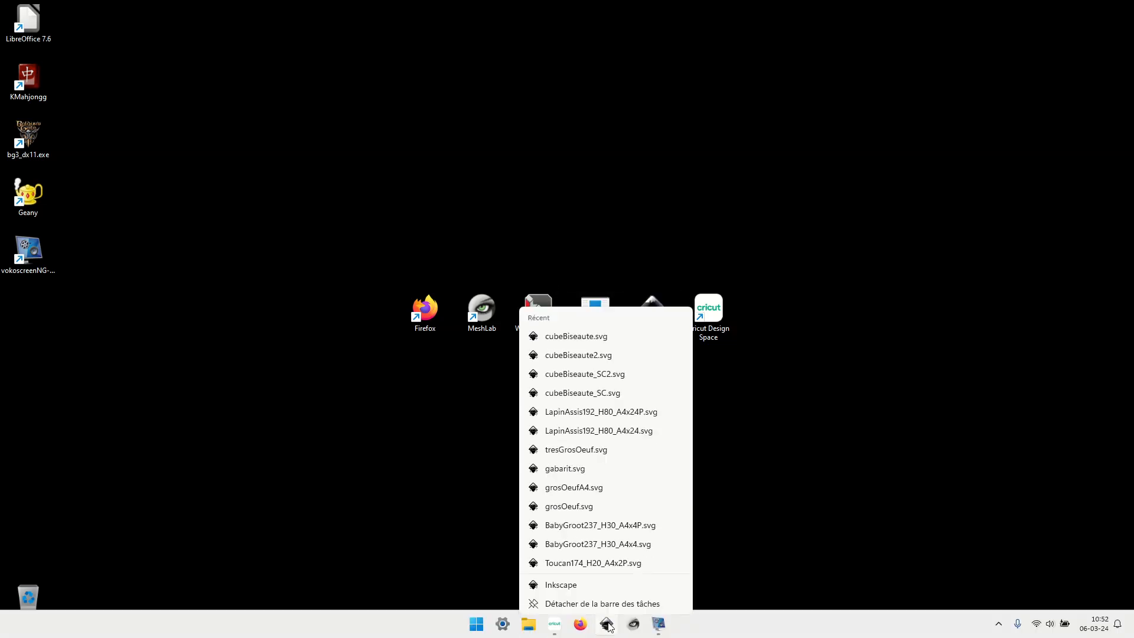
{"action": "left_click", "coordinate": [588, 325]}
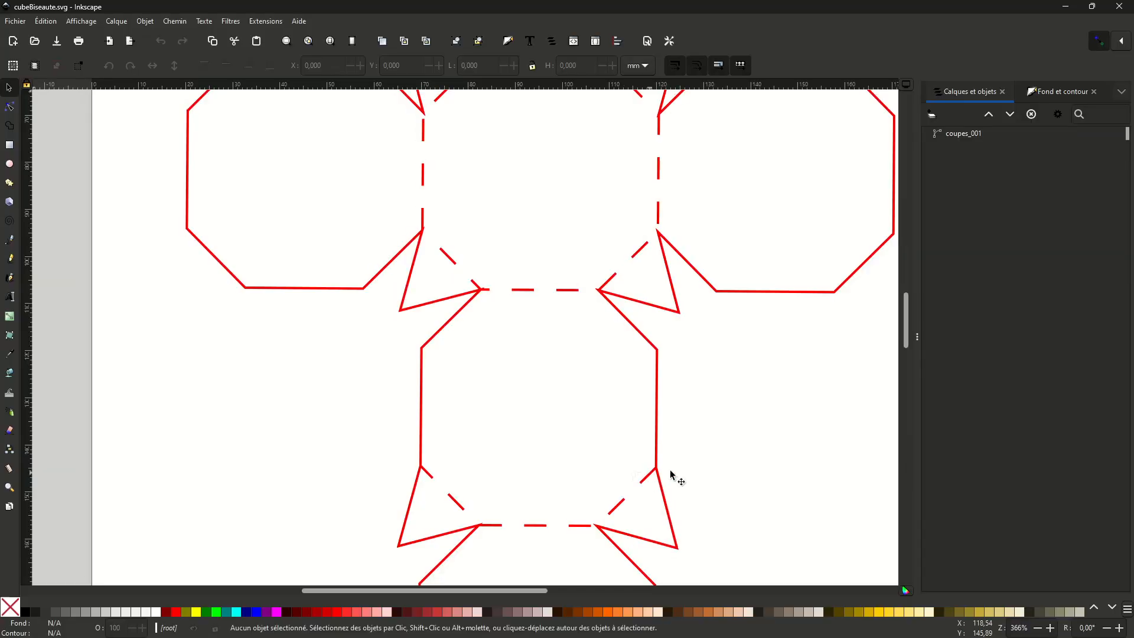
- Examine the nodes of the coupes_001 path at the corners joined by the stray diagonal around the octagon below the central face
{"action": "scroll", "coordinate": [728, 356], "scroll_direction": "up", "scroll_amount": 5}
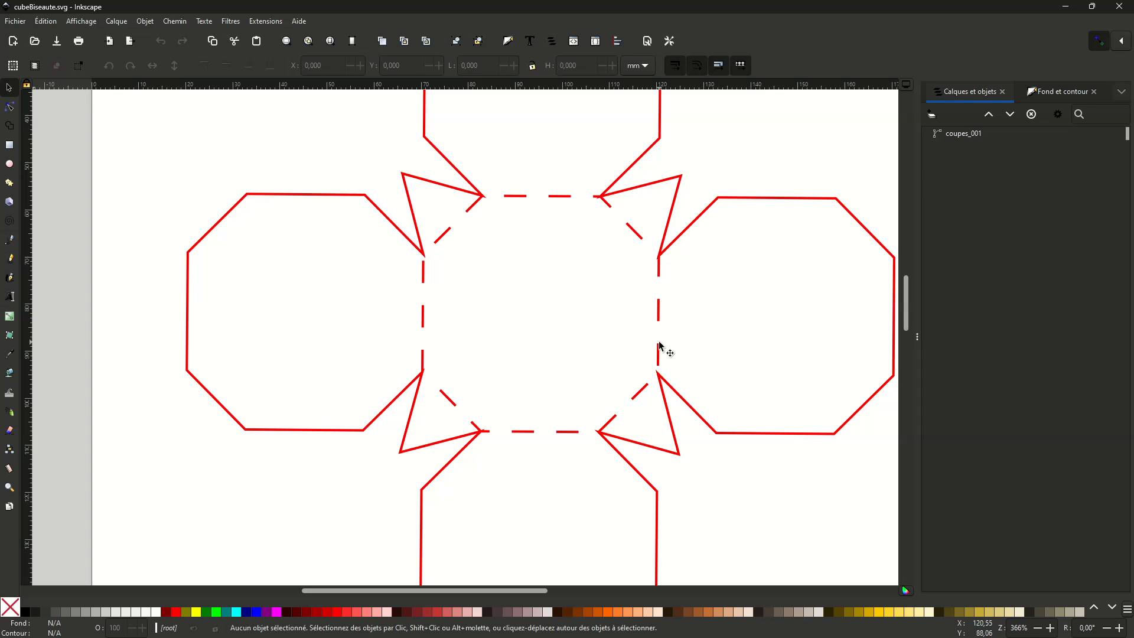
{"action": "scroll", "coordinate": [701, 432], "scroll_direction": "down", "scroll_amount": 10}
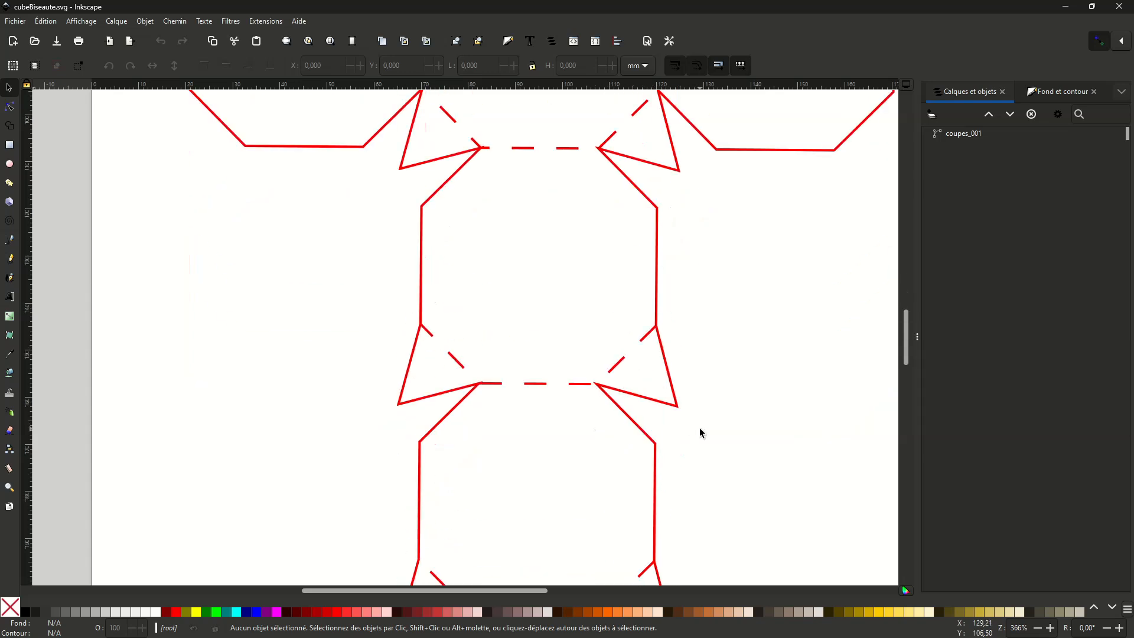
{"action": "left_click", "coordinate": [626, 372]}
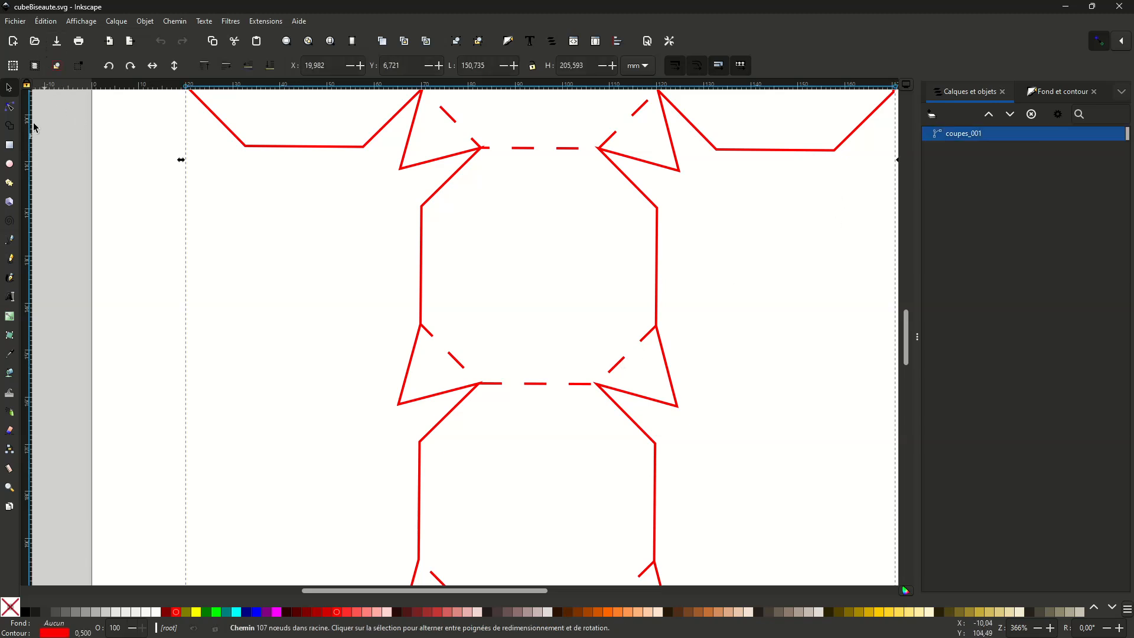
{"action": "left_click", "coordinate": [10, 107]}
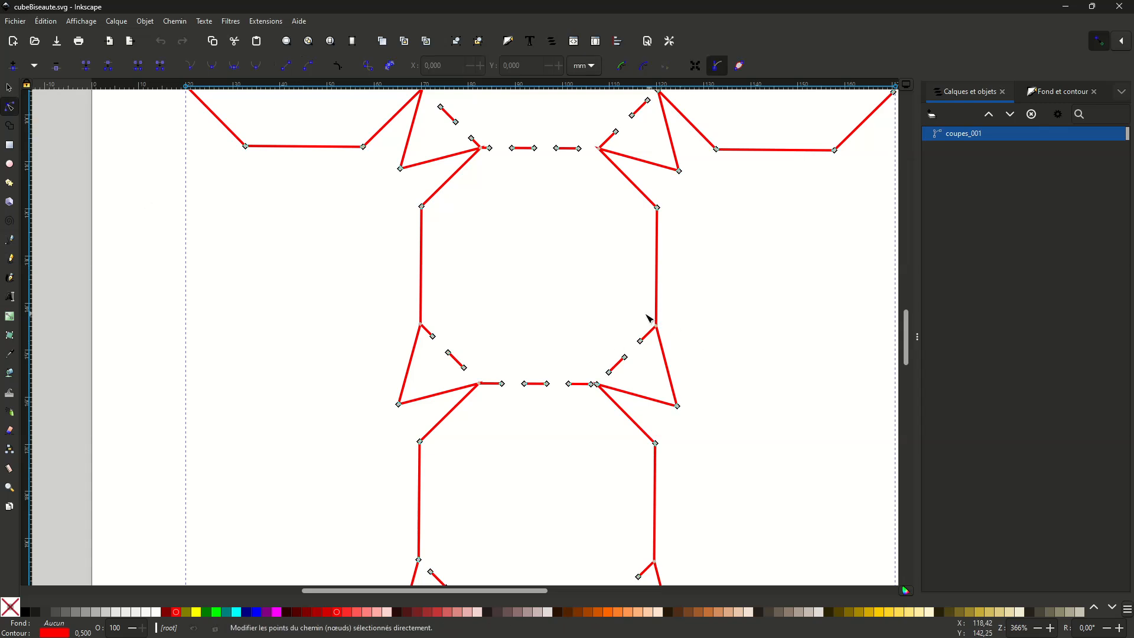
{"action": "left_click", "coordinate": [657, 321]}
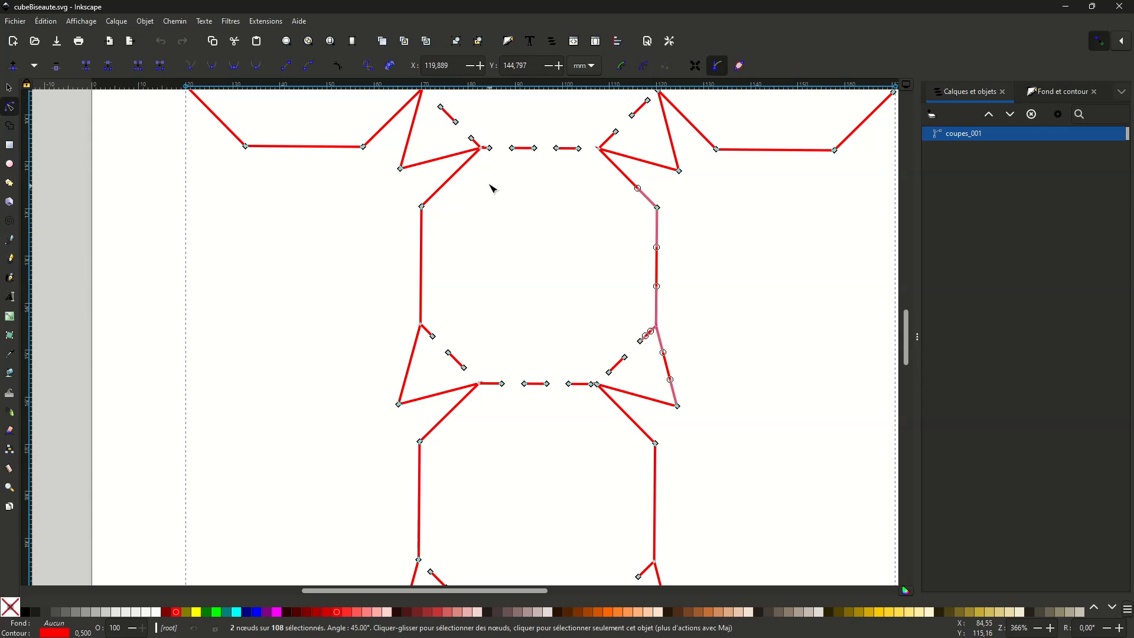
{"action": "scroll", "coordinate": [508, 201], "scroll_direction": "up", "scroll_amount": 3, "text": "ctrl"}
{"action": "scroll", "coordinate": [531, 224], "scroll_direction": "down", "scroll_amount": 10}
{"action": "scroll", "coordinate": [520, 271], "scroll_direction": "up", "scroll_amount": 5}
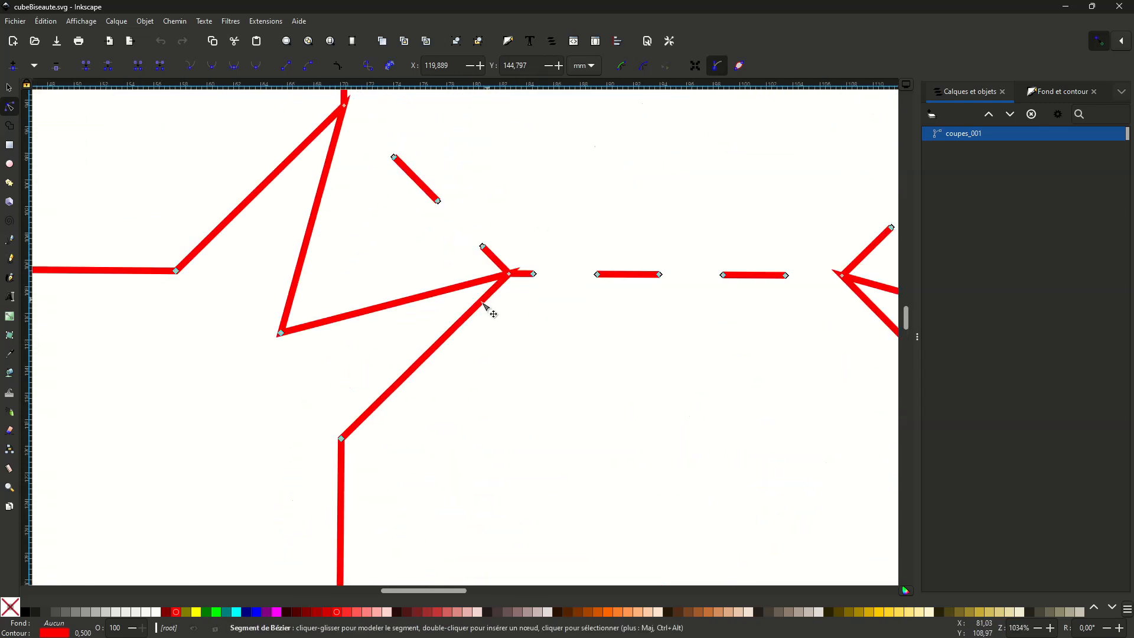
{"action": "left_click_drag", "start_coordinate": [489, 301], "coordinate": [511, 258]}
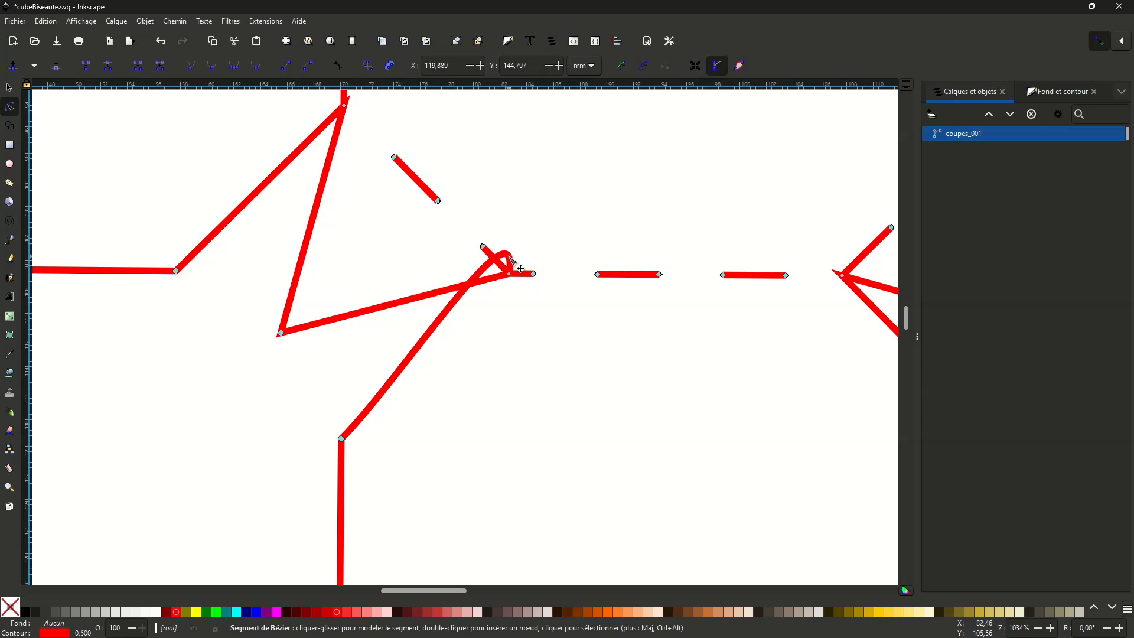
{"action": "key", "text": "ctrl+z"}
{"action": "left_click_drag", "start_coordinate": [500, 246], "coordinate": [517, 287]}
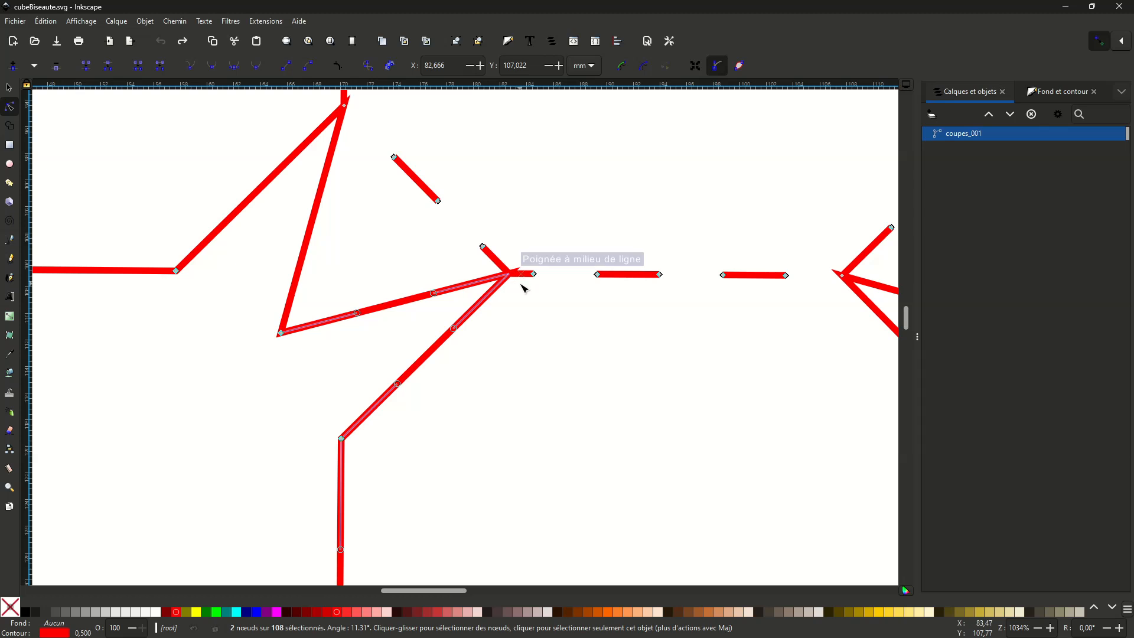
- Select all nodes of the coupes_001 path and convert its segments to straight lines
{"action": "scroll", "coordinate": [524, 287], "scroll_direction": "down", "scroll_amount": 6, "text": "ctrl"}
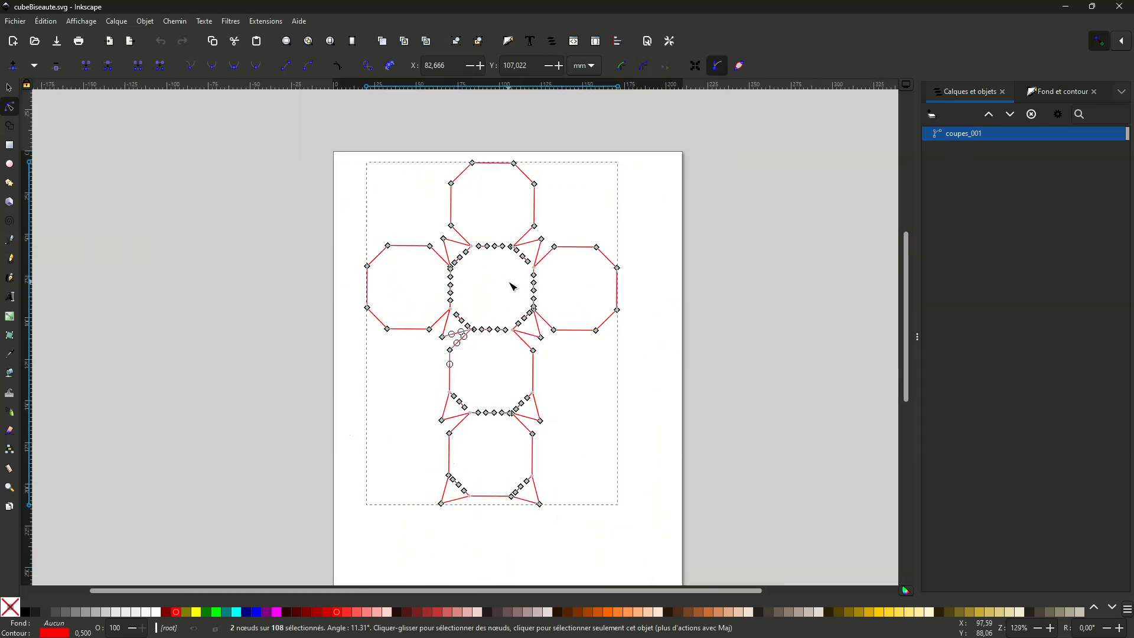
{"action": "left_click_drag", "start_coordinate": [327, 149], "coordinate": [676, 526]}
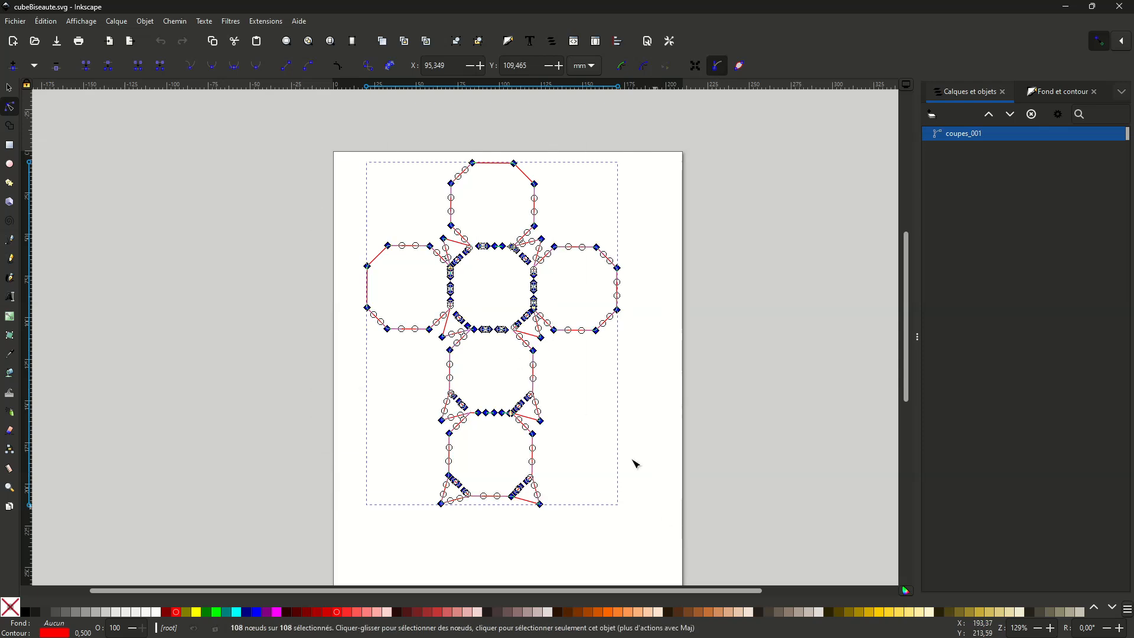
{"action": "left_click", "coordinate": [288, 66]}
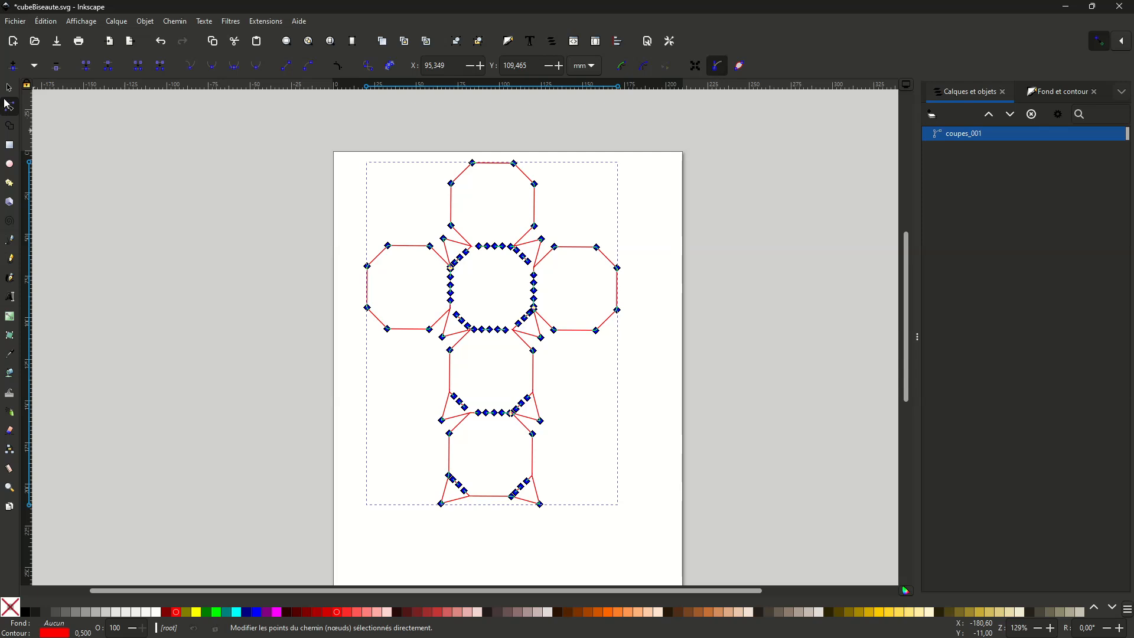
{"action": "left_click", "coordinate": [205, 202]}
{"action": "left_click", "coordinate": [235, 291]}
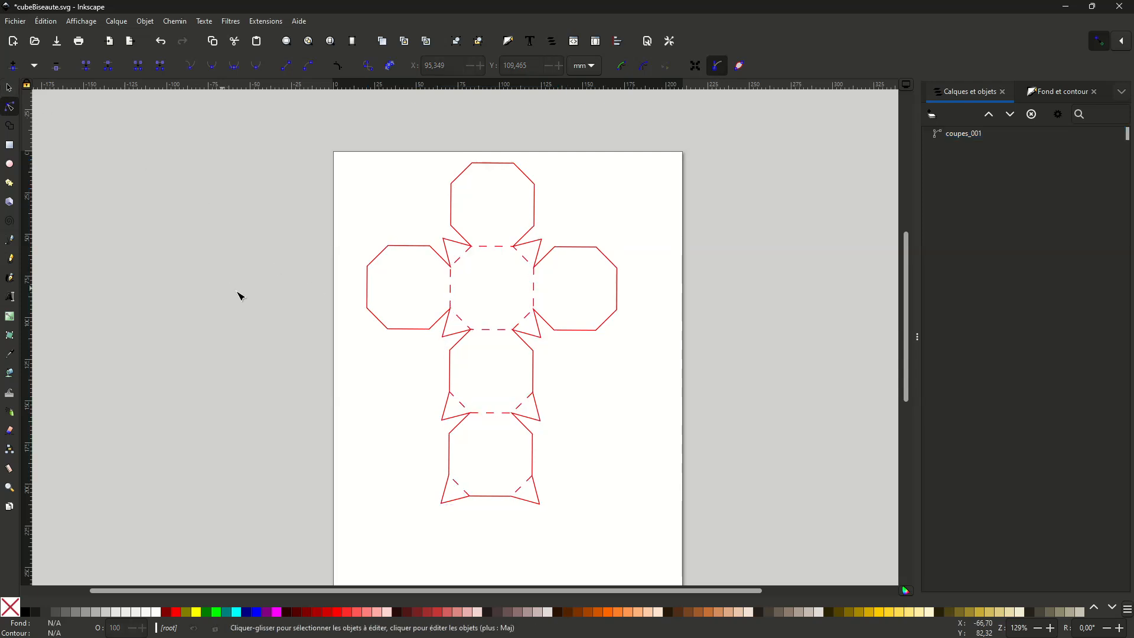
- Examine the straightened path's corner nodes around the central octagon and the octagon below it for overlapping nodes
{"action": "key", "text": "plus"}
{"action": "key", "text": "plus"}
{"action": "key", "text": "plus"}
{"action": "key", "text": "plus"}
{"action": "middle_click_drag", "start_coordinate": [706, 397], "coordinate": [457, 439]}
{"action": "left_click", "coordinate": [422, 332]}
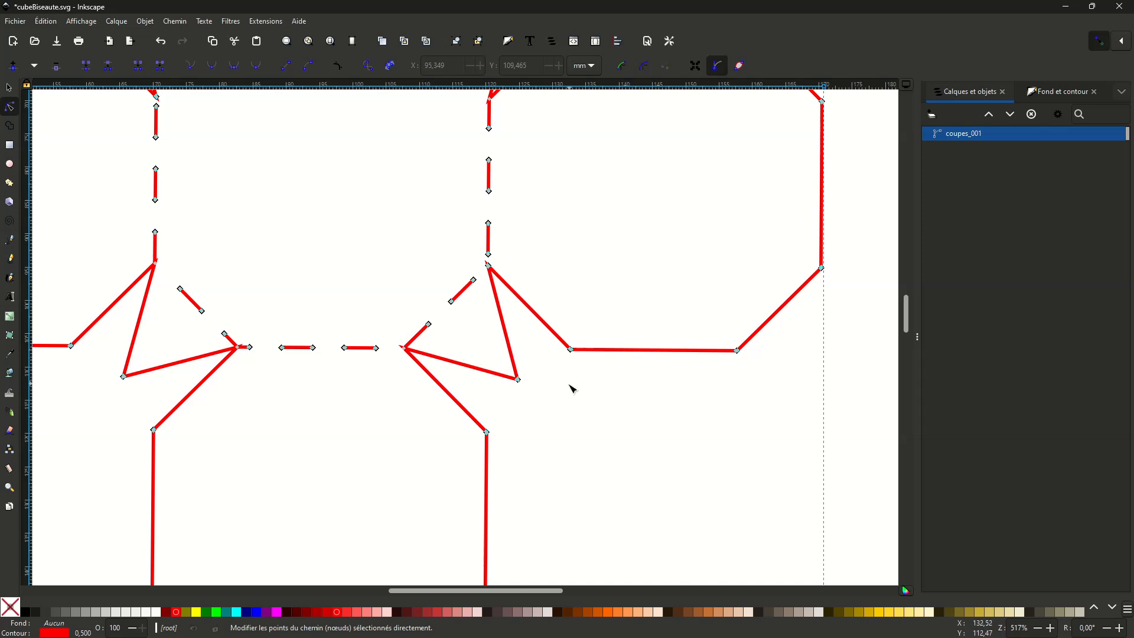
{"action": "scroll", "coordinate": [573, 389], "scroll_direction": "down", "scroll_amount": 6}
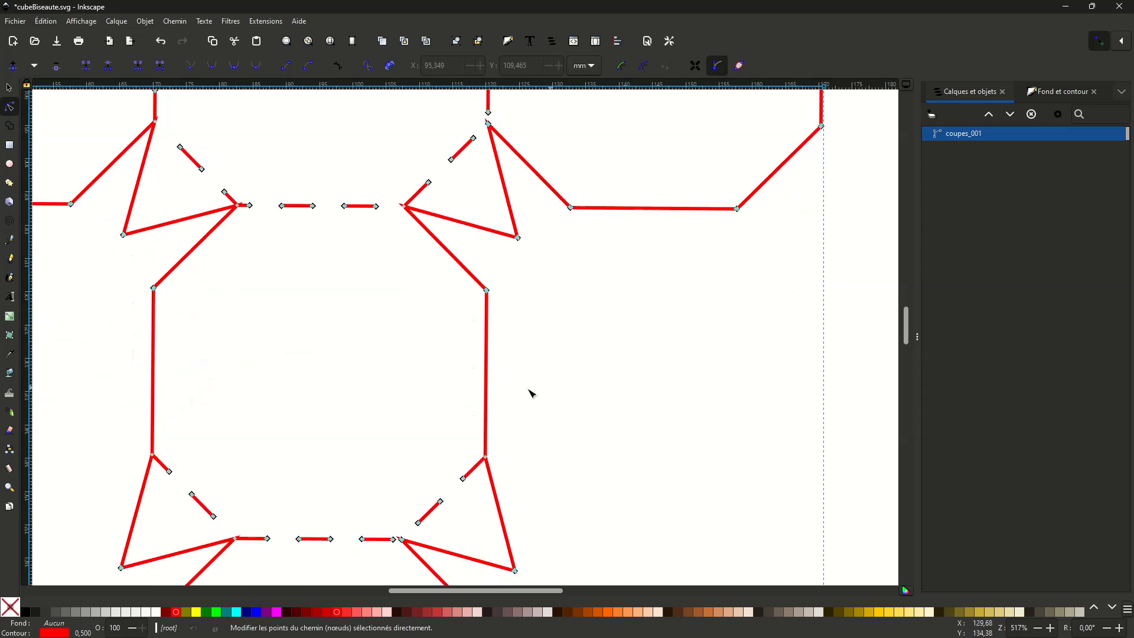
{"action": "left_click_drag", "start_coordinate": [478, 434], "coordinate": [496, 459]}
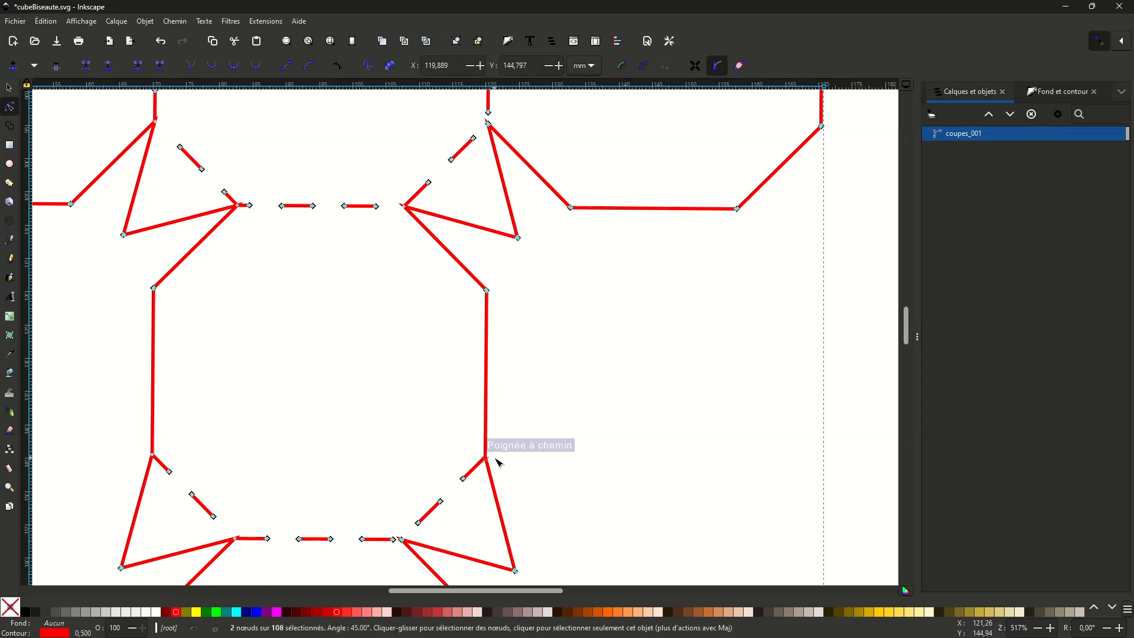
{"action": "scroll", "coordinate": [479, 409], "scroll_direction": "up", "scroll_amount": 6}
{"action": "left_click_drag", "start_coordinate": [393, 332], "coordinate": [412, 362]}
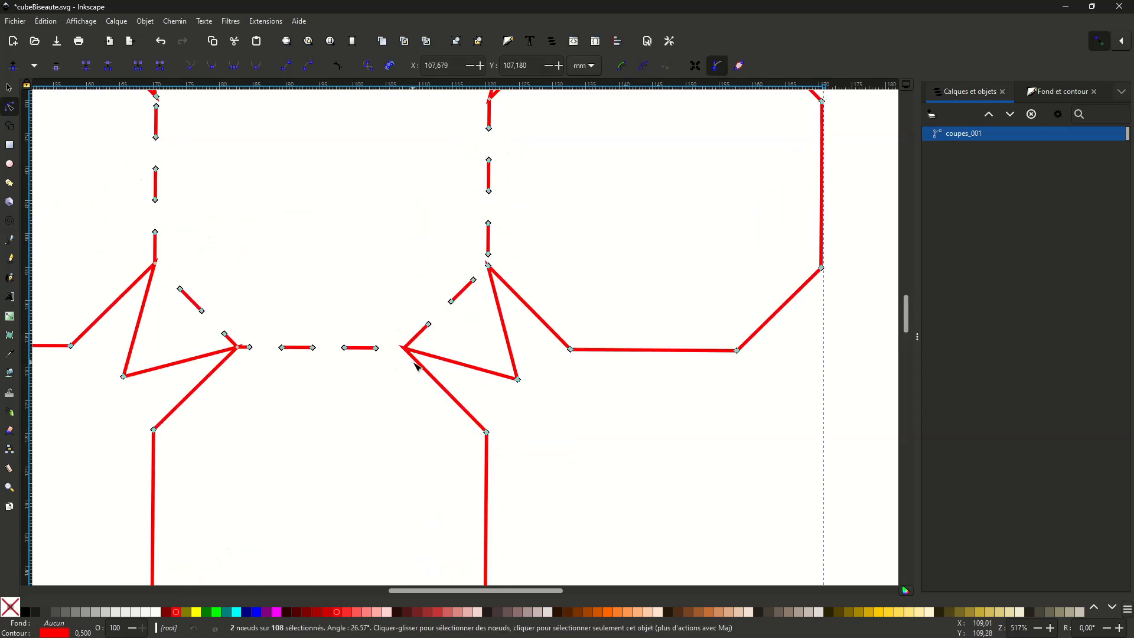
{"action": "scroll", "coordinate": [537, 346], "scroll_direction": "up", "scroll_amount": 6}
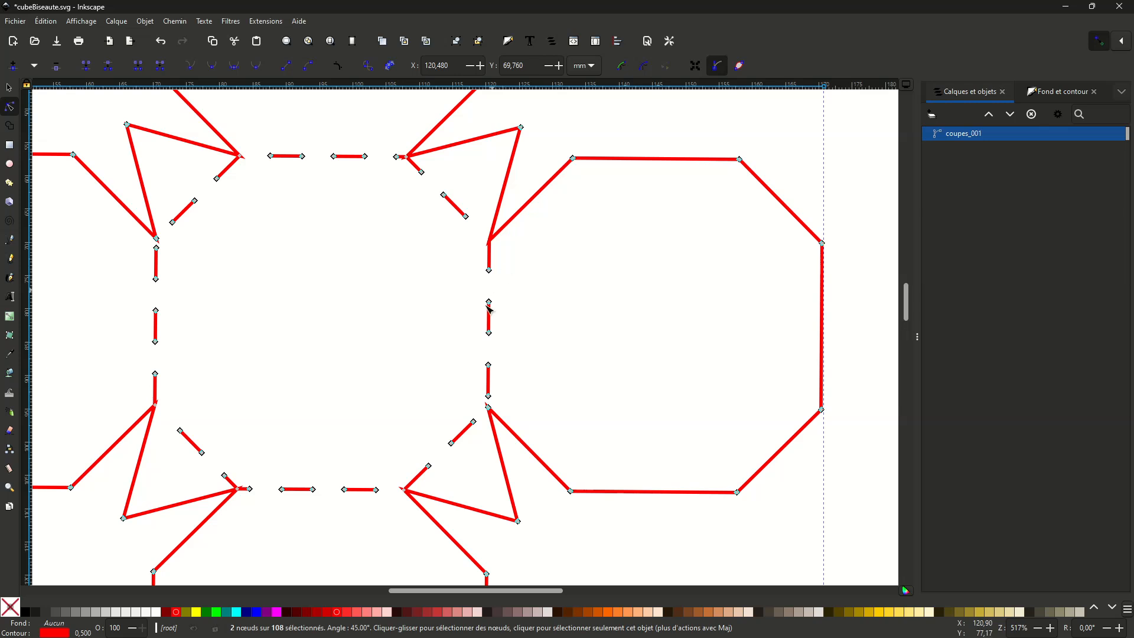
- Save cubeBiseaute.svg and minimize Inkscape
{"action": "left_click", "coordinate": [58, 46]}
{"action": "left_click", "coordinate": [1066, 7]}
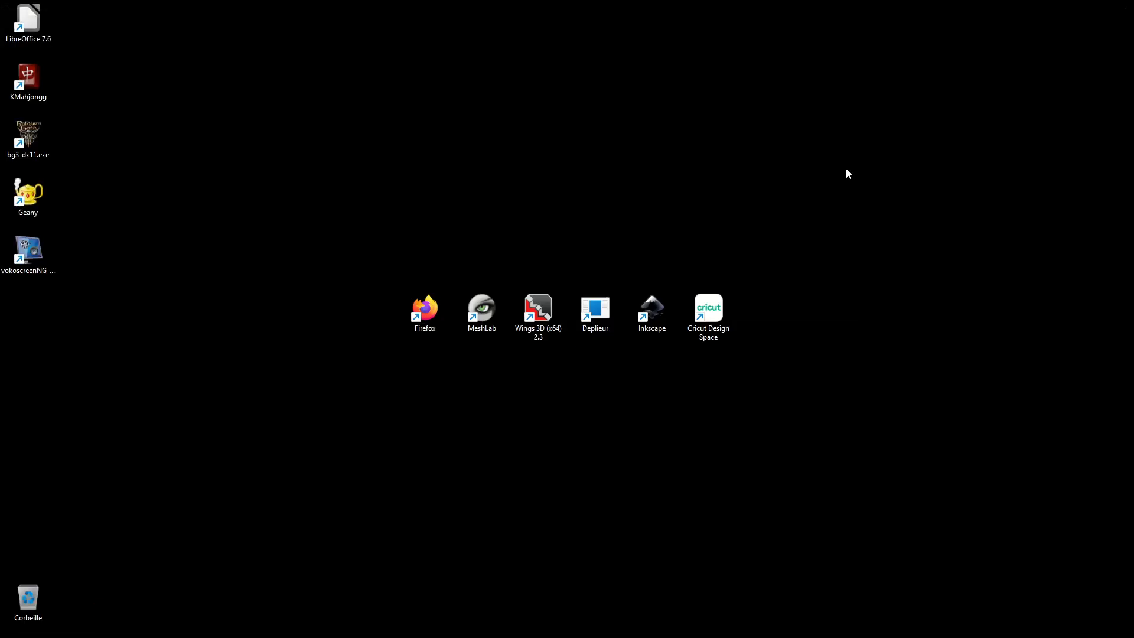
- Switch to Cricut Design Space and permanently delete the earlier cubeBiseaute image from the recent uploads
{"action": "mouse_move", "coordinate": [622, 627]}
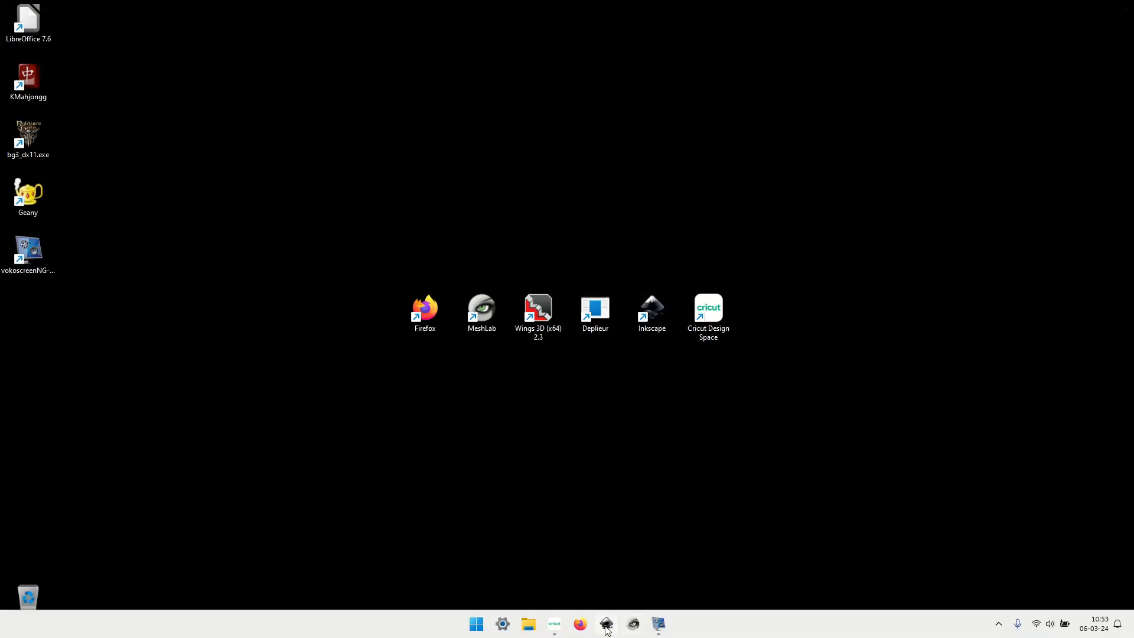
{"action": "left_click", "coordinate": [554, 625]}
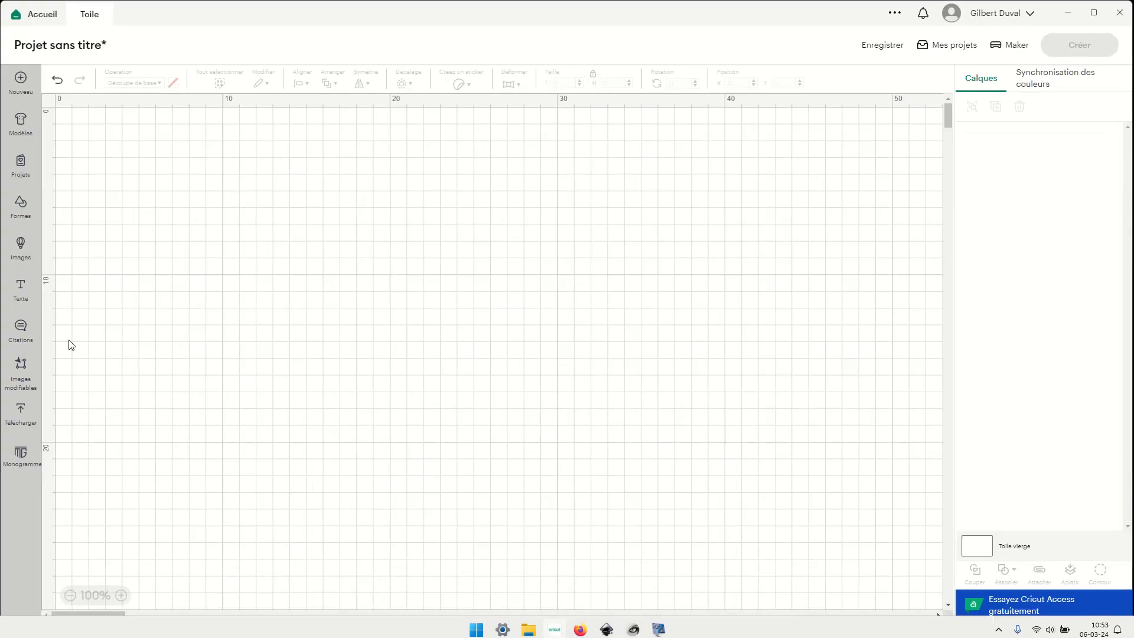
{"action": "left_click", "coordinate": [26, 418]}
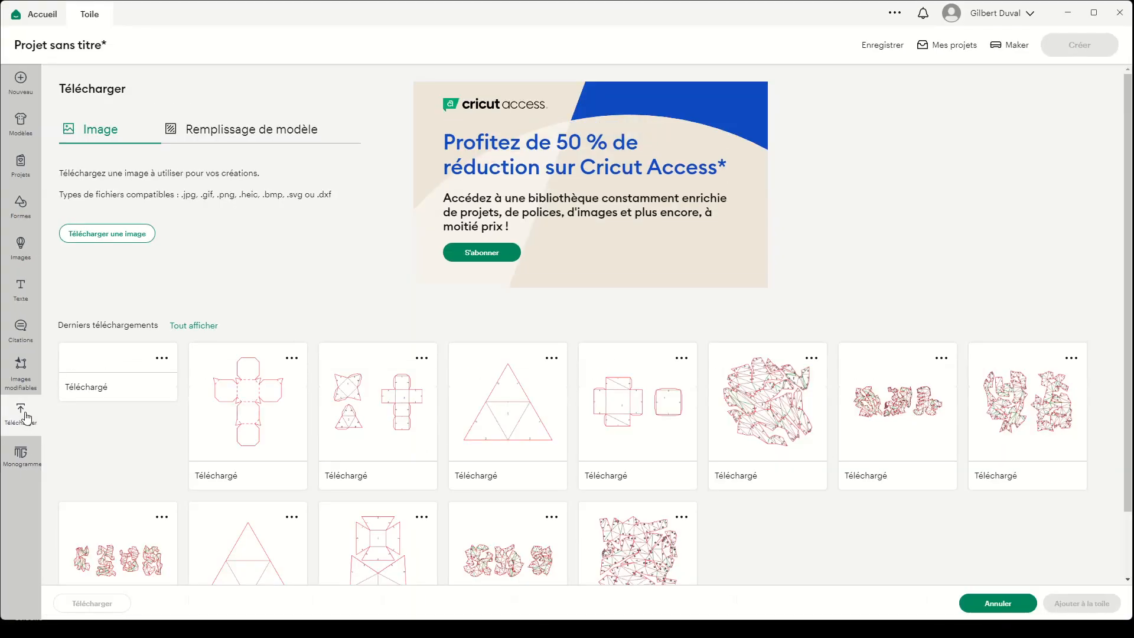
{"action": "left_click", "coordinate": [162, 357]}
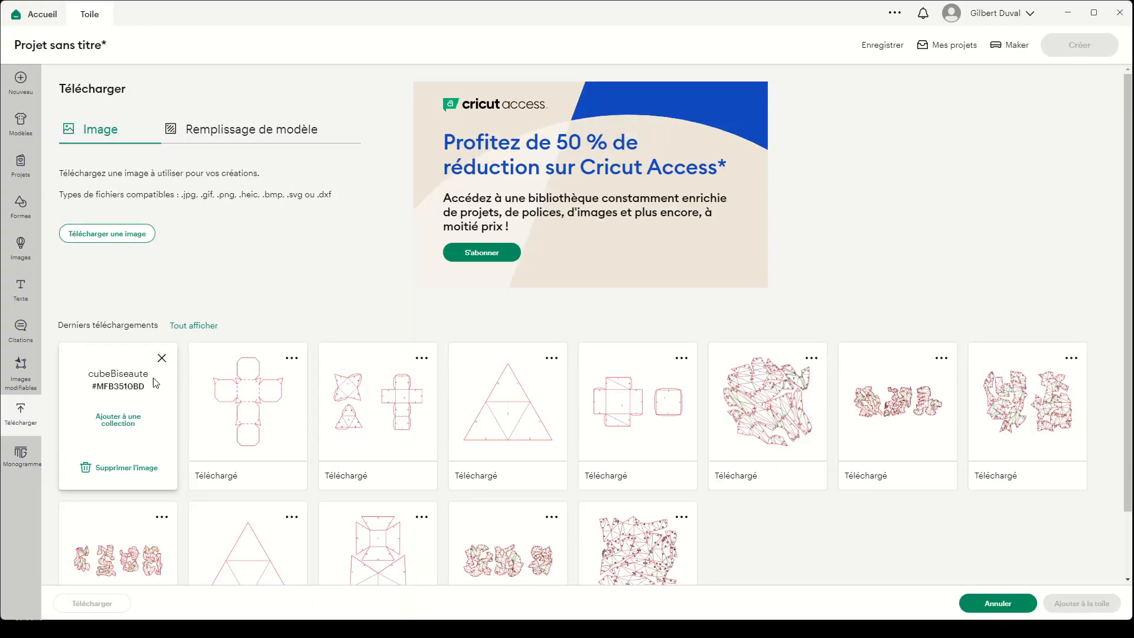
{"action": "left_click", "coordinate": [119, 467]}
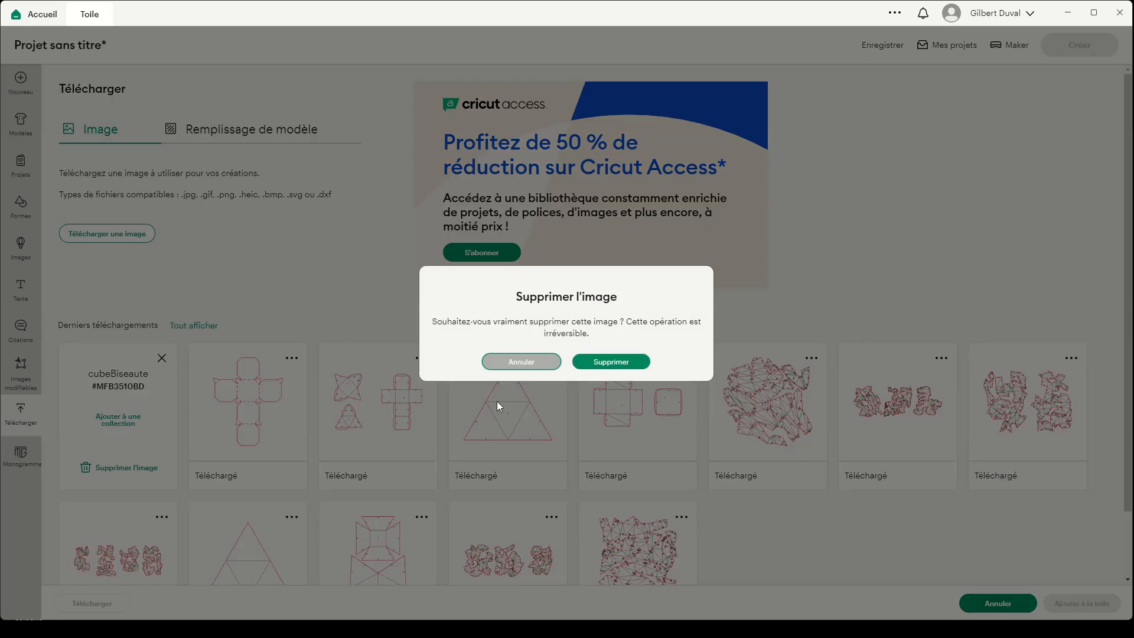
{"action": "left_click", "coordinate": [609, 361]}
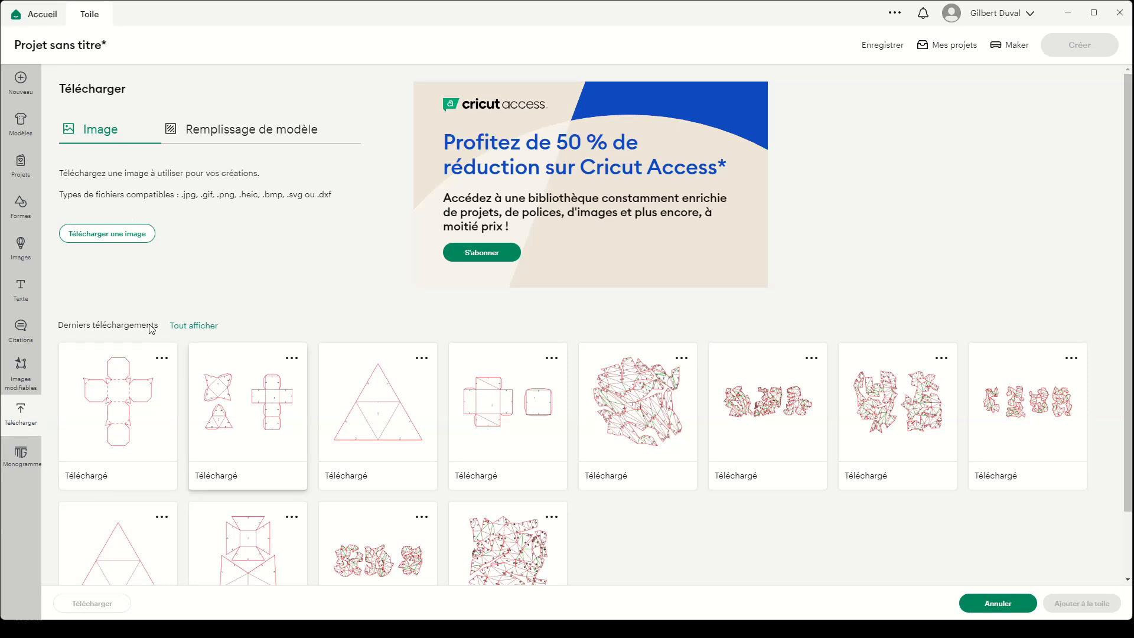
- Upload cubeBiseaute.svg from the demo folder and add the image to the canvas
{"action": "left_click", "coordinate": [129, 233]}
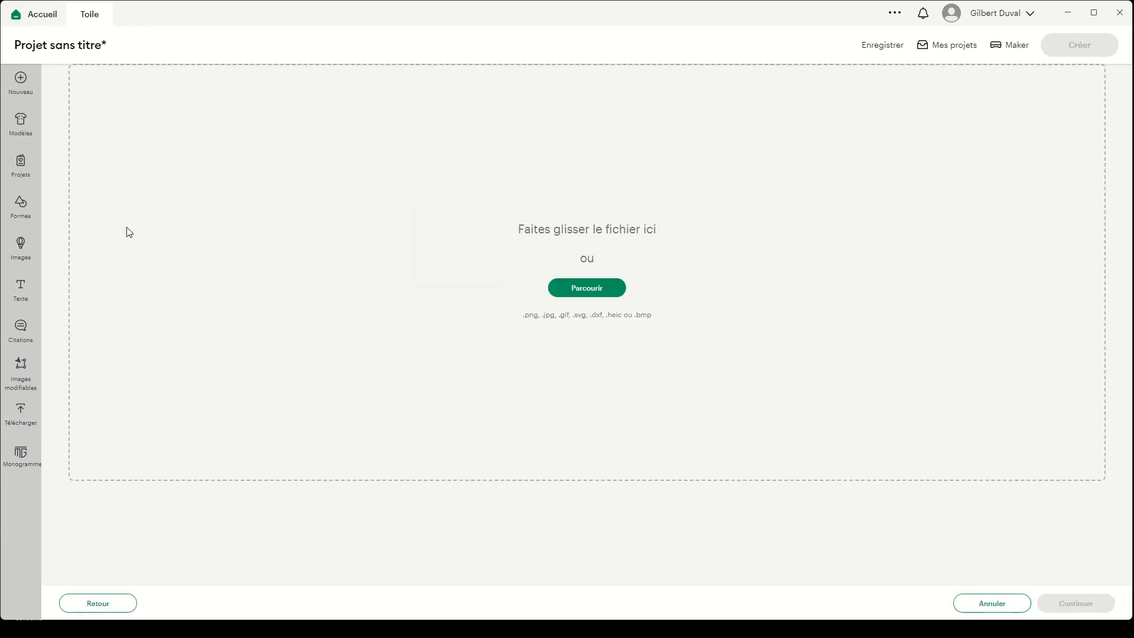
{"action": "left_click", "coordinate": [597, 290]}
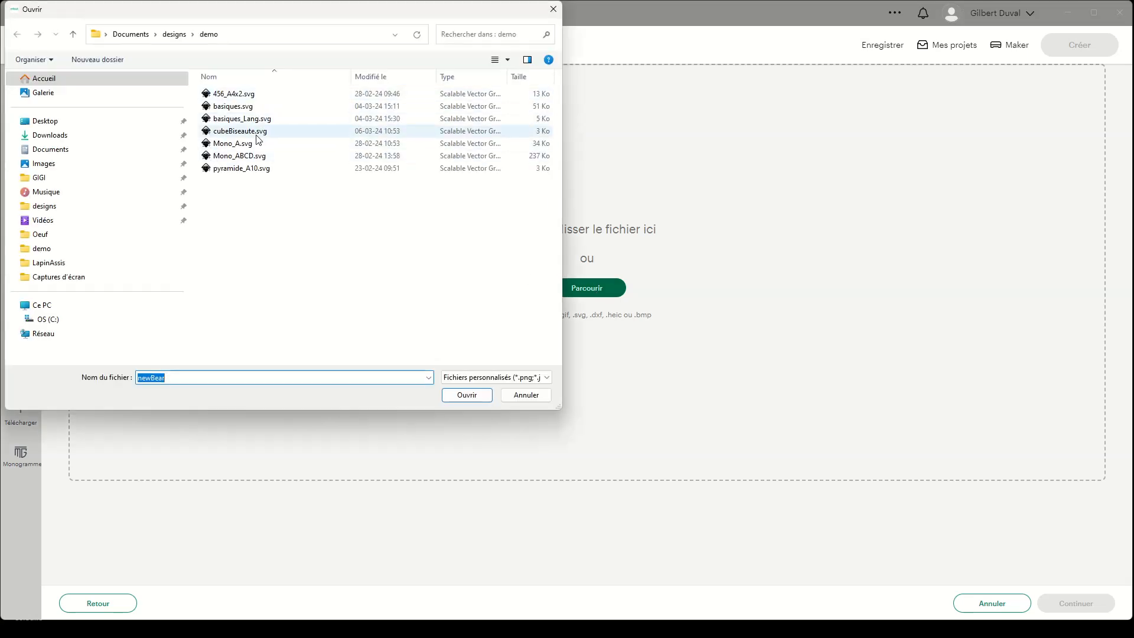
{"action": "left_click", "coordinate": [255, 132]}
{"action": "left_click", "coordinate": [467, 395]}
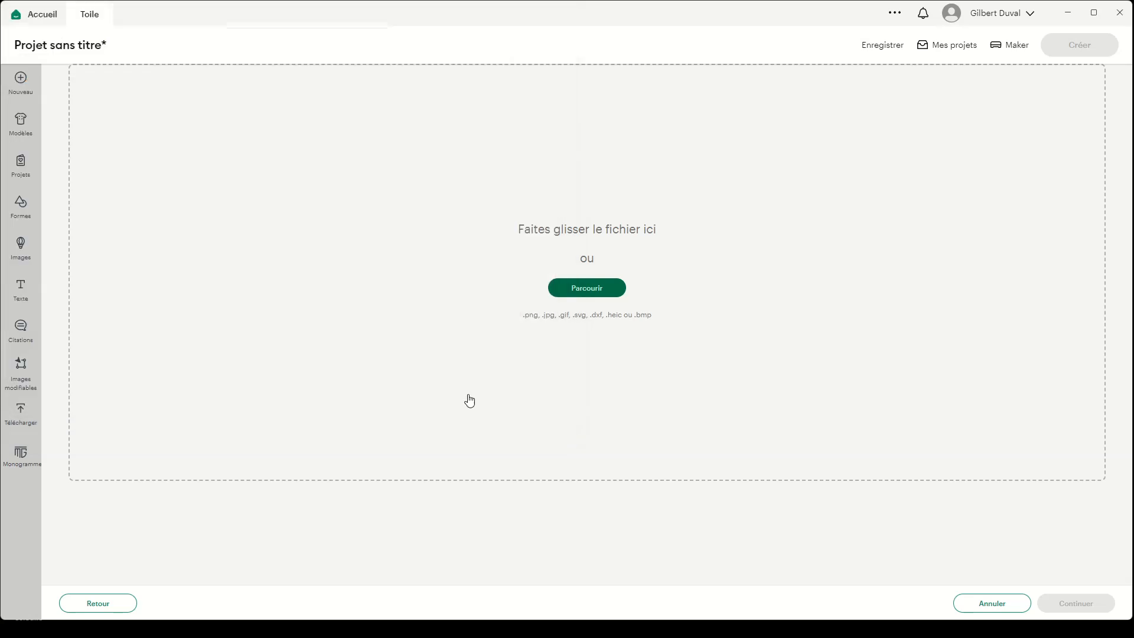
{"action": "left_click", "coordinate": [1086, 602]}
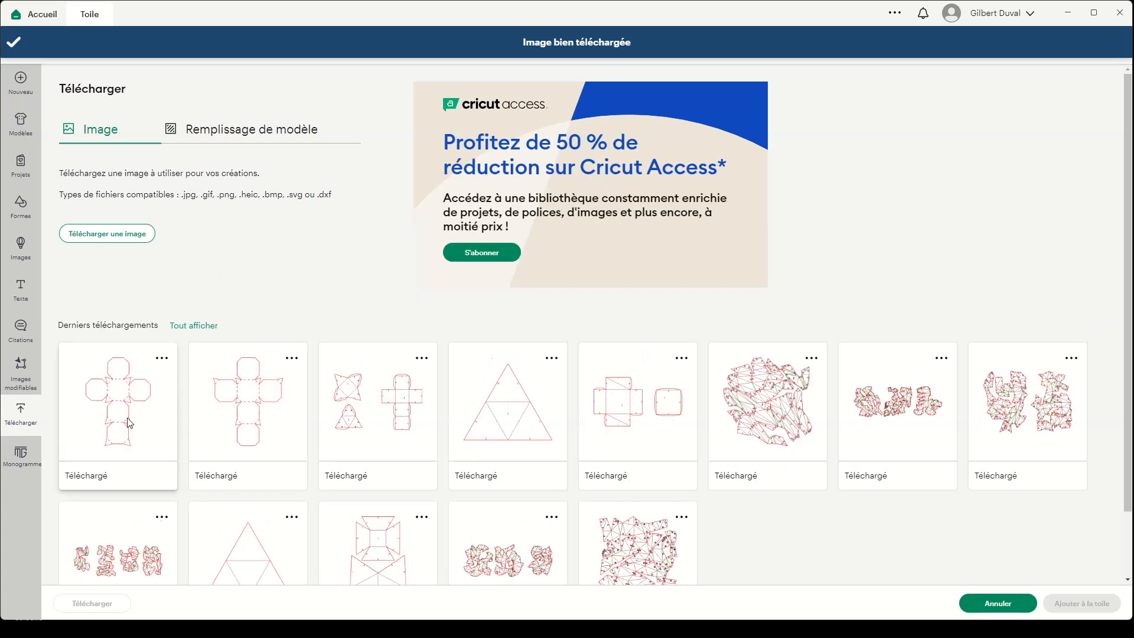
{"action": "left_click", "coordinate": [129, 422]}
{"action": "left_click", "coordinate": [1069, 604]}
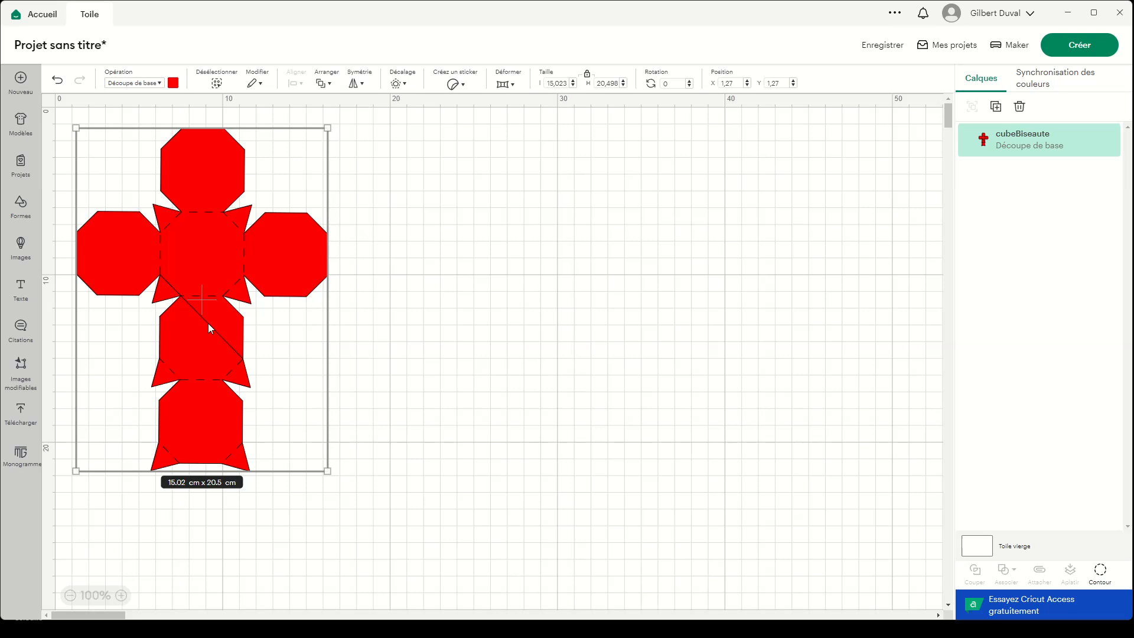
- Arrange Inkscape and Cricut Design Space side by side and close Inkscape's Calques et objets and Fond et contour dialogs
{"action": "mouse_move", "coordinate": [586, 633]}
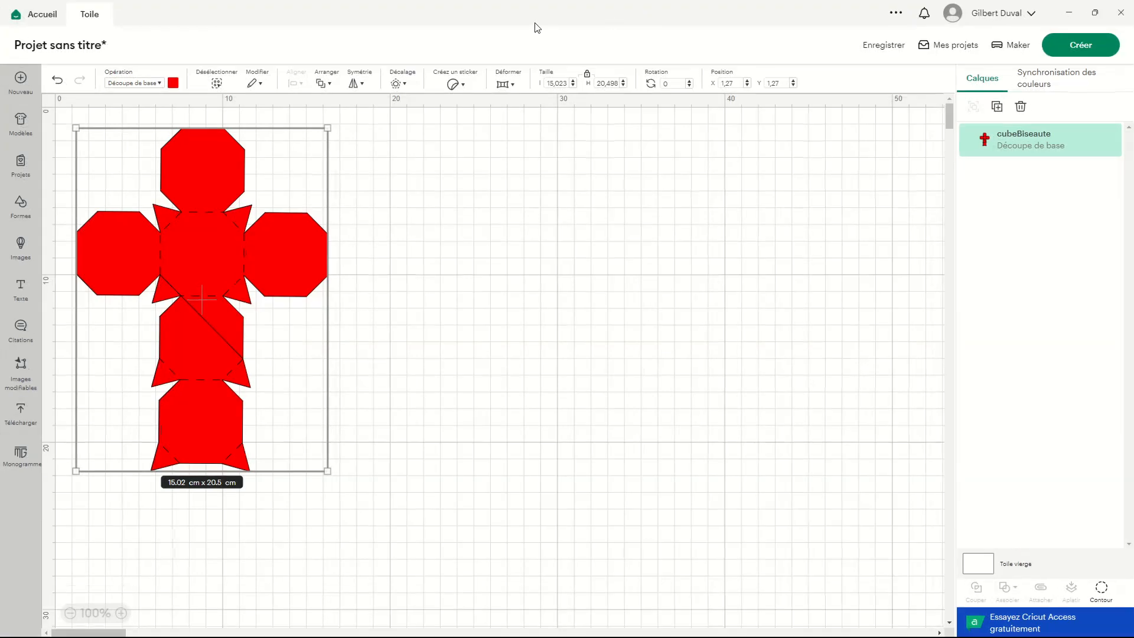
{"action": "left_click_drag", "start_coordinate": [510, 13], "coordinate": [734, 87]}
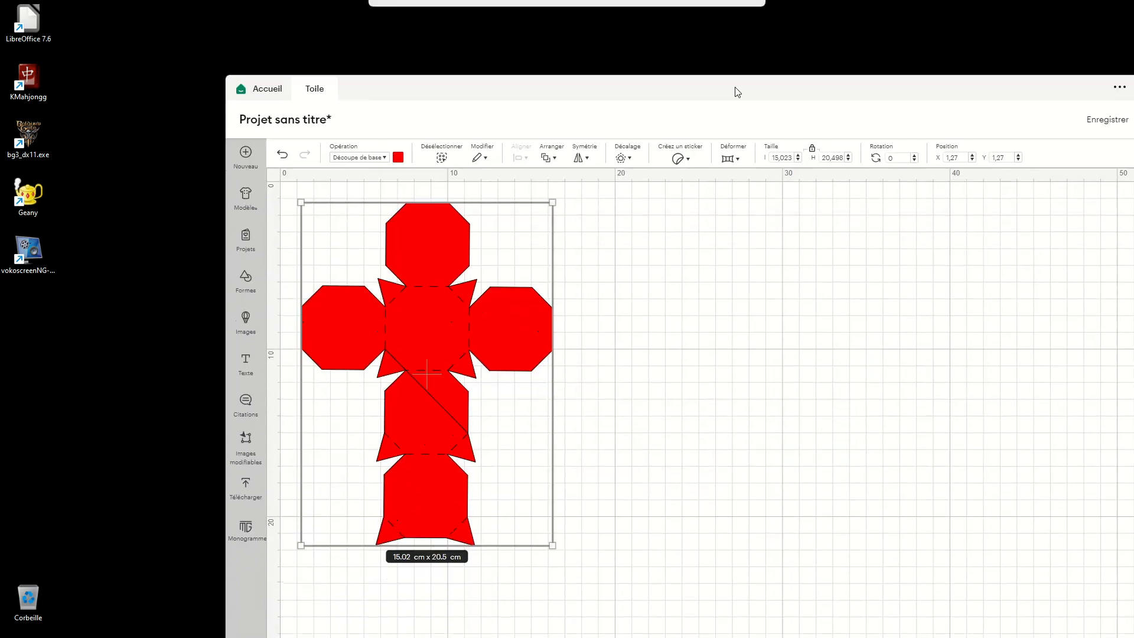
{"action": "left_click_drag", "start_coordinate": [464, 95], "coordinate": [1133, 65]}
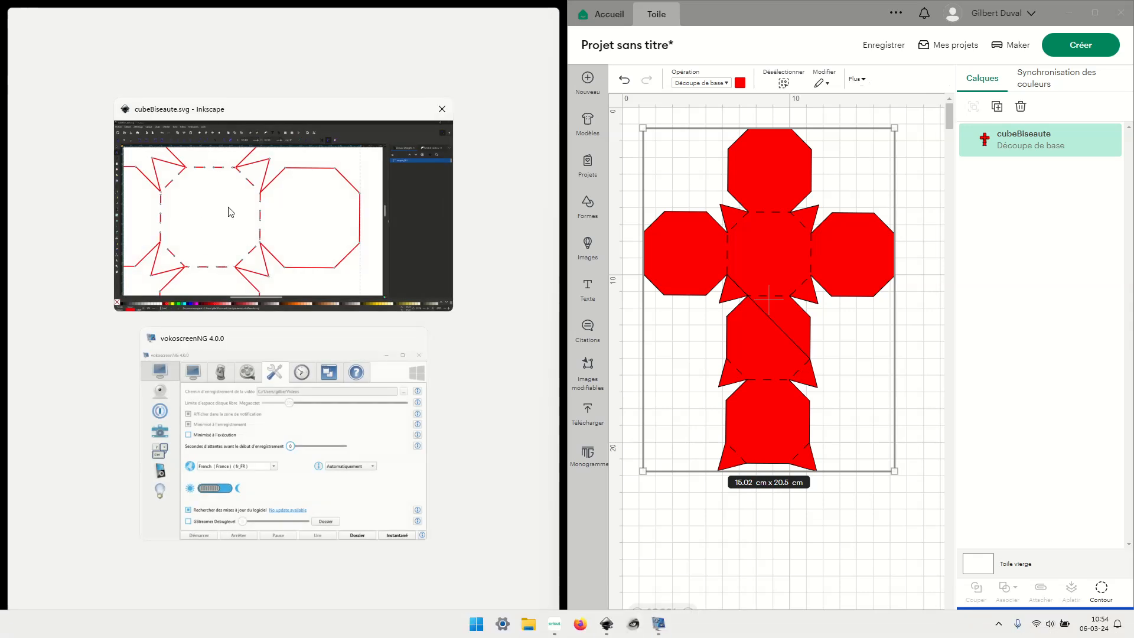
{"action": "left_click", "coordinate": [232, 211]}
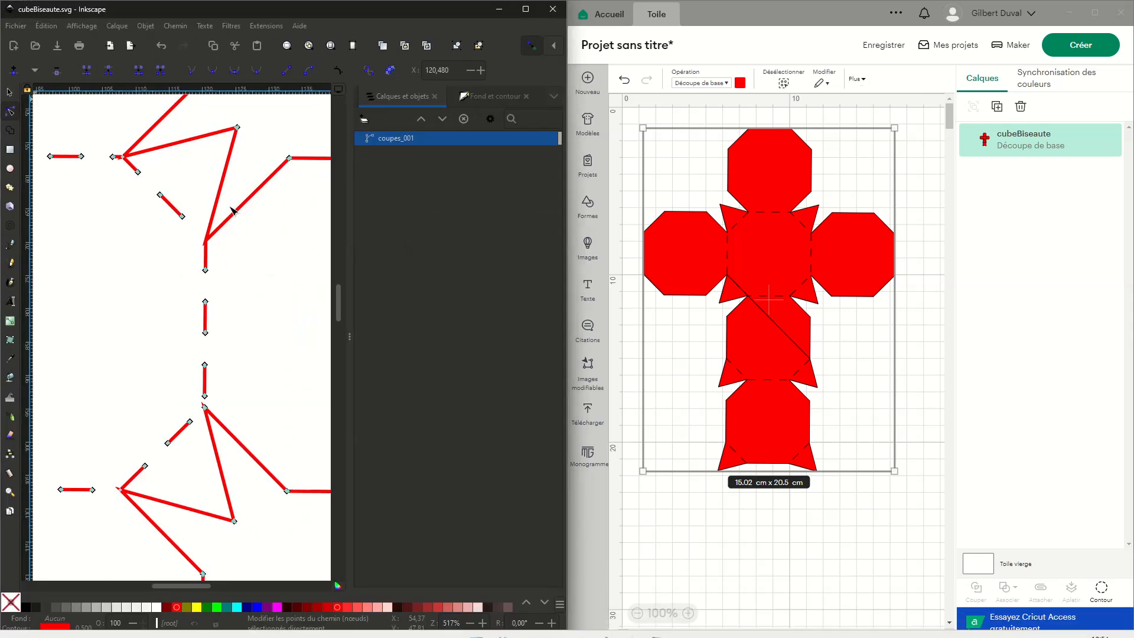
{"action": "left_click", "coordinate": [435, 96]}
{"action": "left_click", "coordinate": [436, 97]}
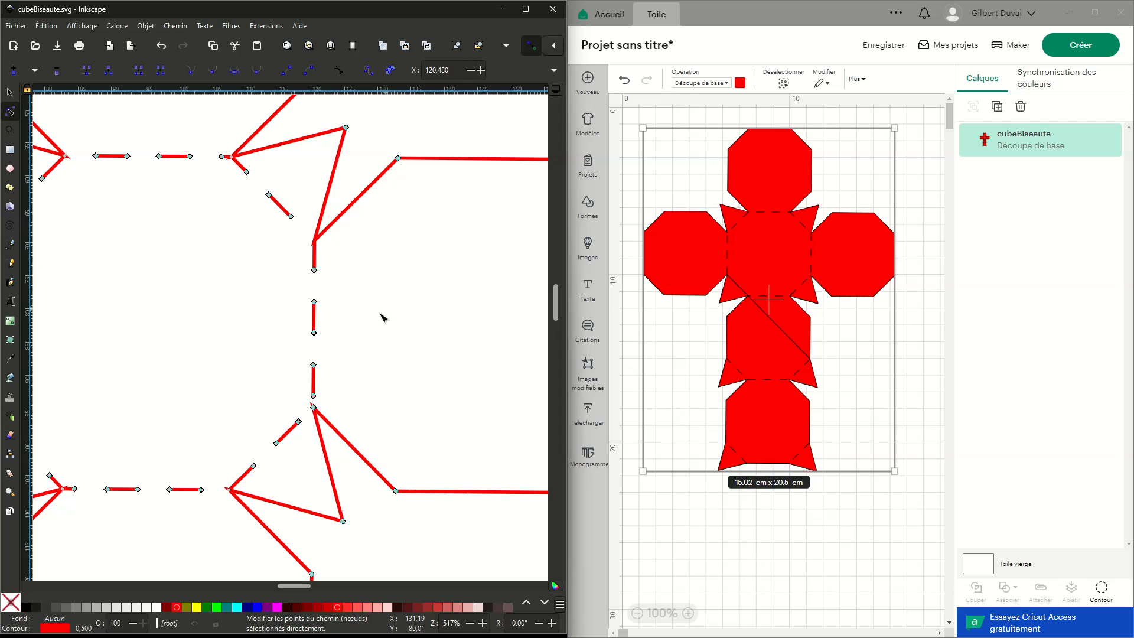
- Examine the coupes_001 path in Inkscape against the Cricut canvas to locate the central octagon's lower-left corner where the stray diagonal starts
{"action": "scroll", "coordinate": [377, 313], "scroll_direction": "down", "scroll_amount": 2, "text": "ctrl"}
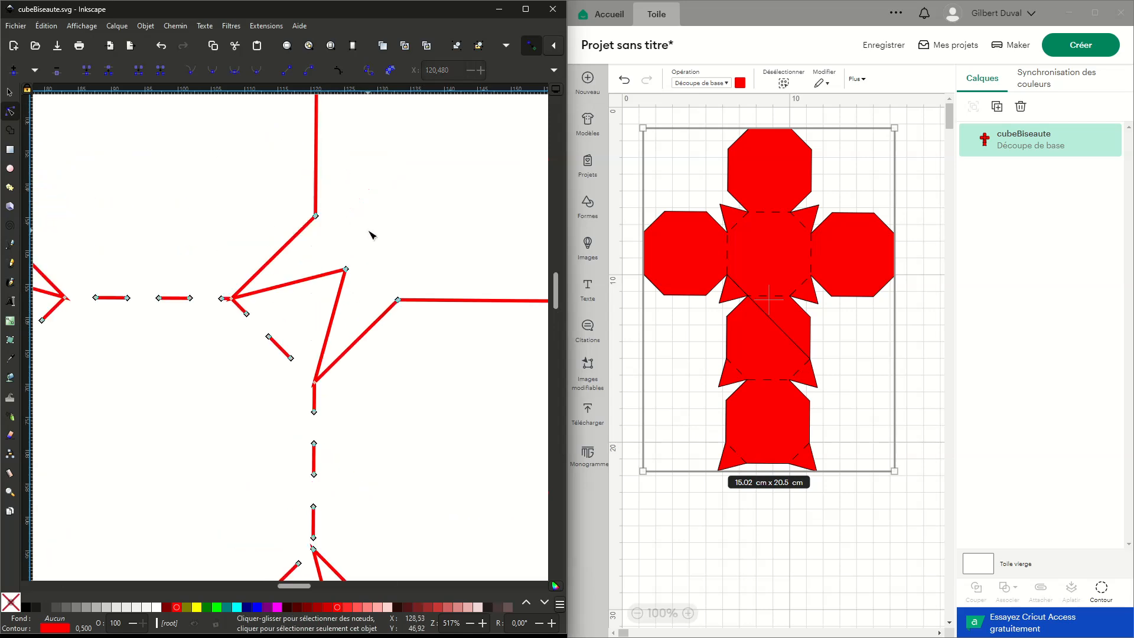
{"action": "scroll", "coordinate": [363, 260], "scroll_direction": "down", "scroll_amount": 1, "text": "ctrl"}
{"action": "scroll", "coordinate": [372, 414], "scroll_direction": "down", "scroll_amount": 2, "text": "ctrl"}
{"action": "scroll", "coordinate": [437, 319], "scroll_direction": "up", "scroll_amount": 2, "text": "ctrl"}
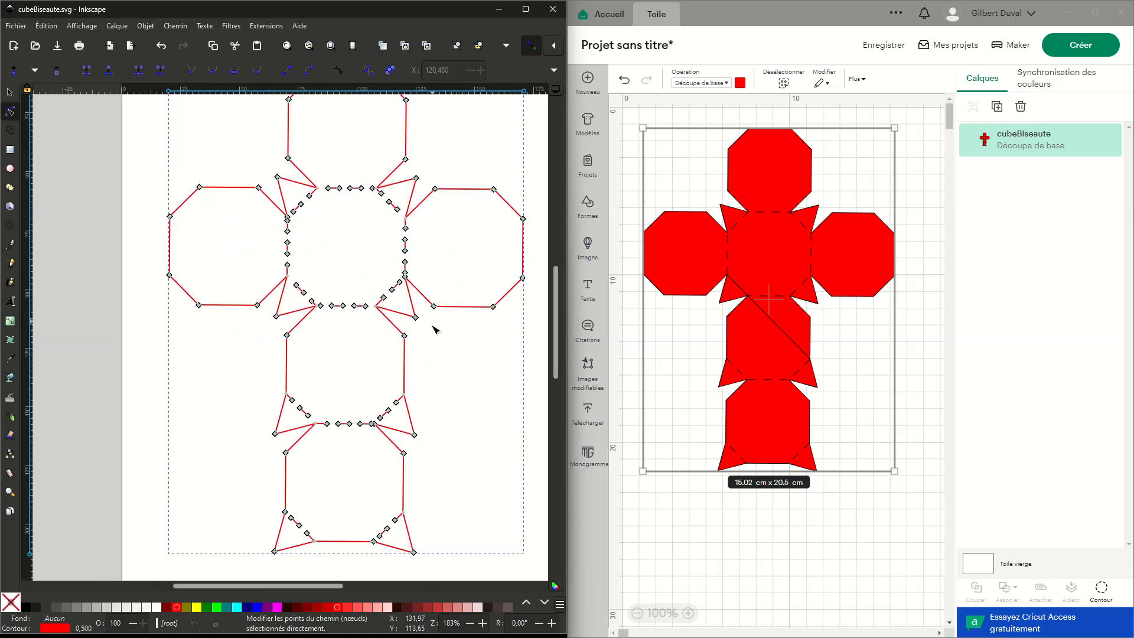
{"action": "scroll", "coordinate": [400, 368], "scroll_direction": "right", "scroll_amount": 2}
{"action": "scroll", "coordinate": [393, 360], "scroll_direction": "up", "scroll_amount": 1}
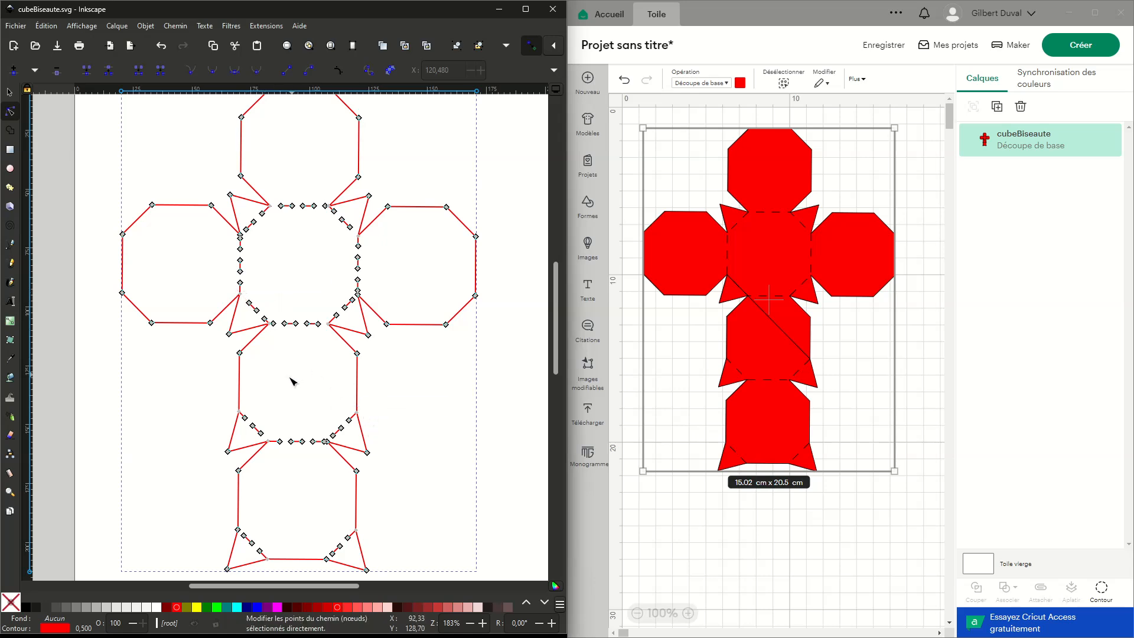
{"action": "scroll", "coordinate": [292, 387], "scroll_direction": "up", "scroll_amount": 4}
{"action": "scroll", "coordinate": [291, 387], "scroll_direction": "down", "scroll_amount": 6}
{"action": "scroll", "coordinate": [291, 387], "scroll_direction": "up", "scroll_amount": 5}
{"action": "scroll", "coordinate": [291, 387], "scroll_direction": "up", "scroll_amount": 4, "text": "ctrl"}
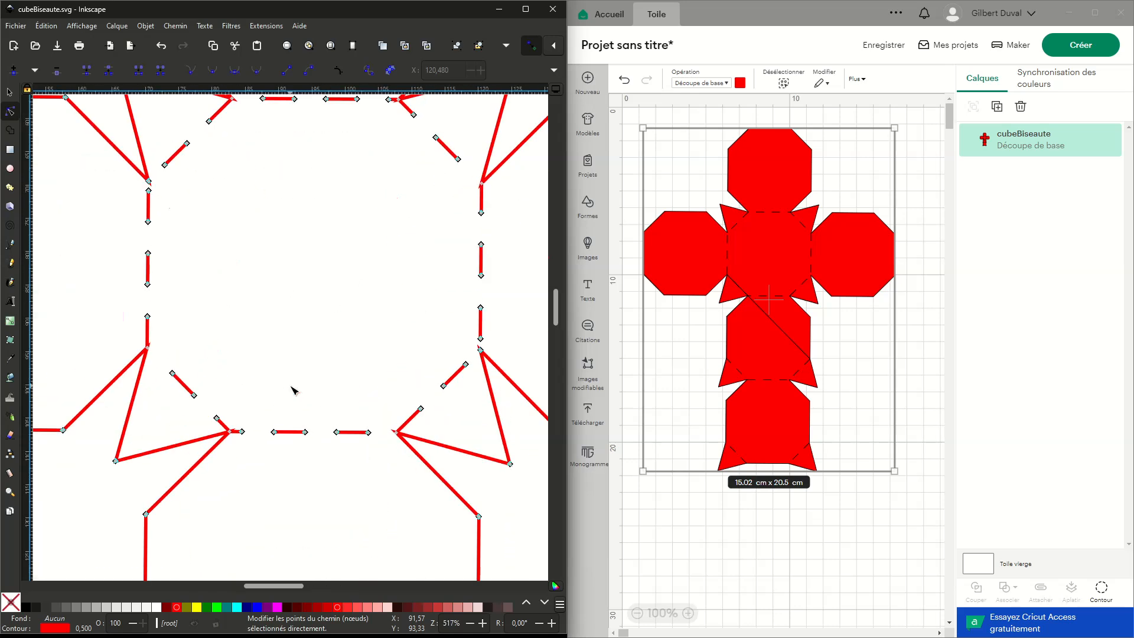
{"action": "middle_click_drag", "start_coordinate": [229, 370], "coordinate": [362, 326]}
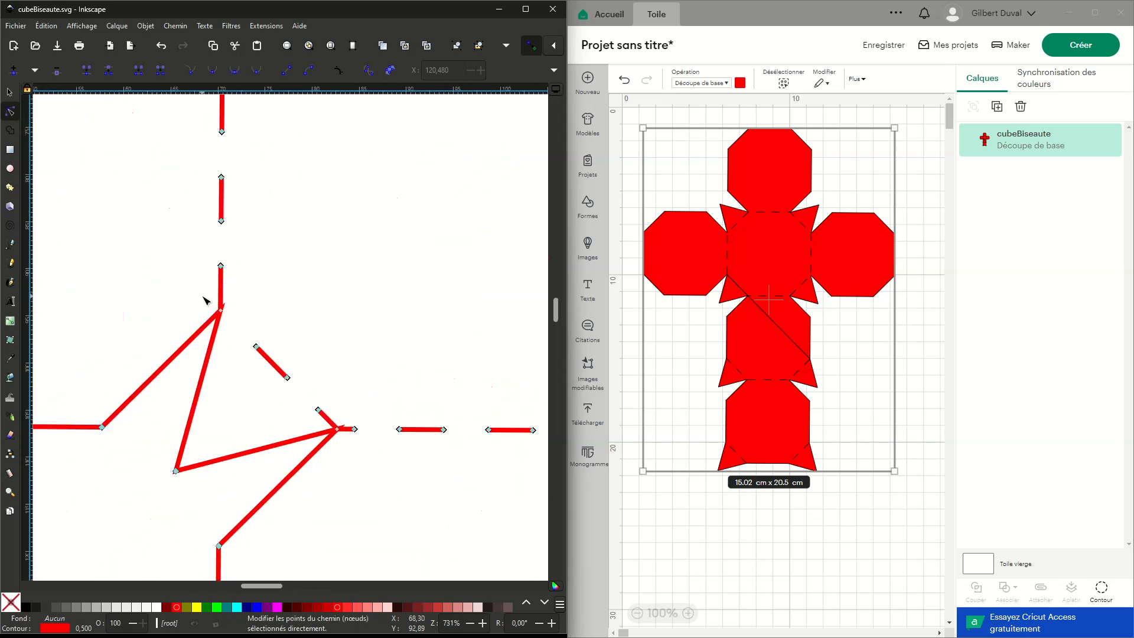
- Pull the overlapping node away from the central octagon's lower-left corner to expose its hidden segment
{"action": "mouse_move", "coordinate": [197, 293]}
{"action": "left_mouse_down"}
{"action": "mouse_move", "coordinate": [243, 325]}
{"action": "mouse_move", "coordinate": [189, 296]}
{"action": "left_mouse_up"}
{"action": "key", "text": "ctrl+z"}
{"action": "left_click_drag", "start_coordinate": [223, 299], "coordinate": [316, 295]}
{"action": "key", "text": "ctrl+z"}
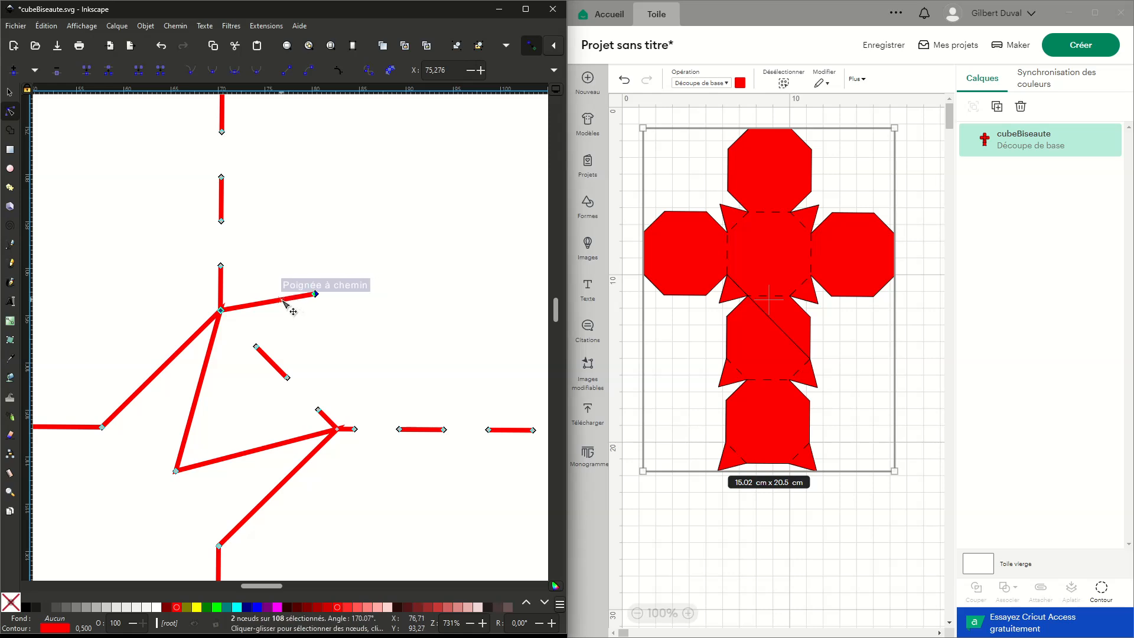
- Delete the segment joining the pulled-out node to the octagon's lower-left corner and save cubeBiseaute.svg
{"action": "left_click", "coordinate": [160, 71]}
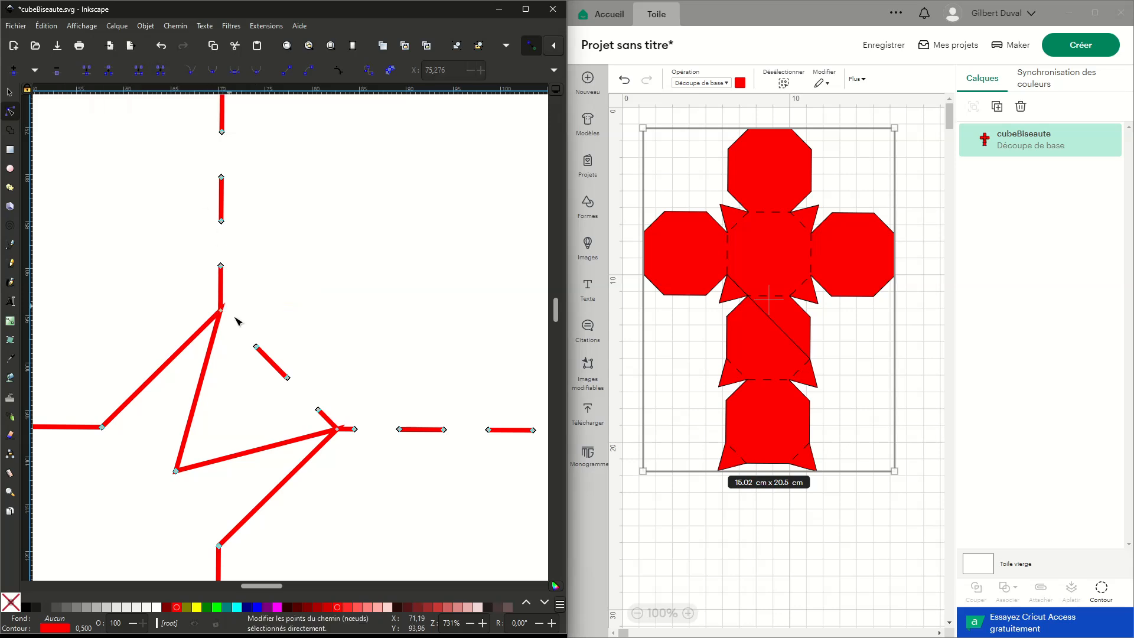
{"action": "left_click_drag", "start_coordinate": [198, 301], "coordinate": [238, 338]}
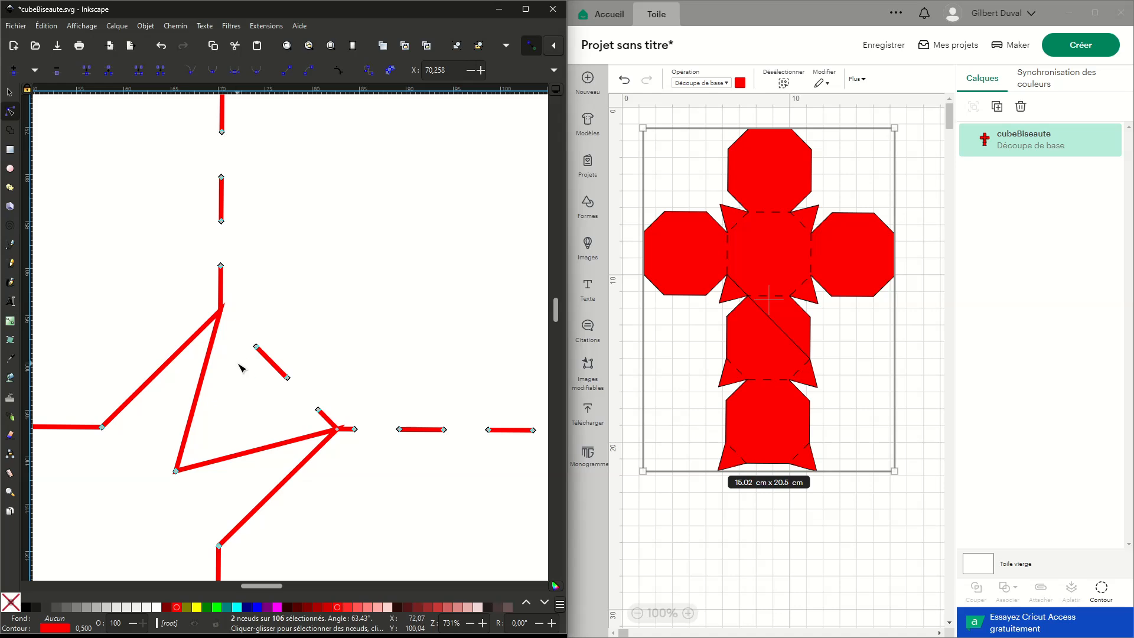
{"action": "left_click", "coordinate": [59, 46]}
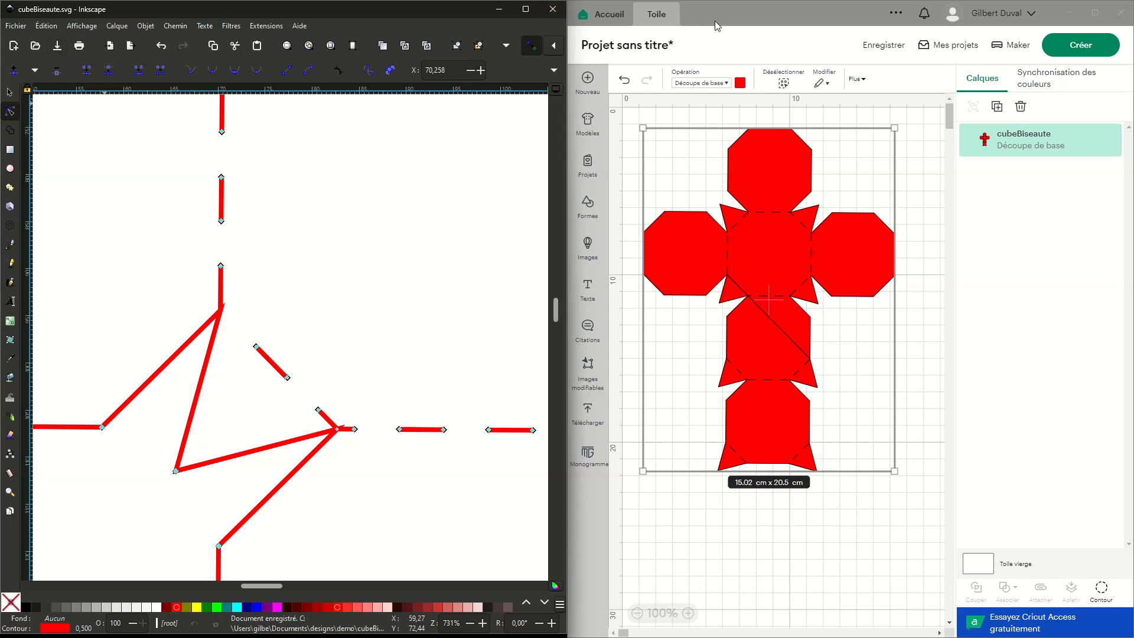
- In Cricut Design Space, delete cubeBiseaute from the canvas and from the uploaded images
{"action": "left_click", "coordinate": [749, 37]}
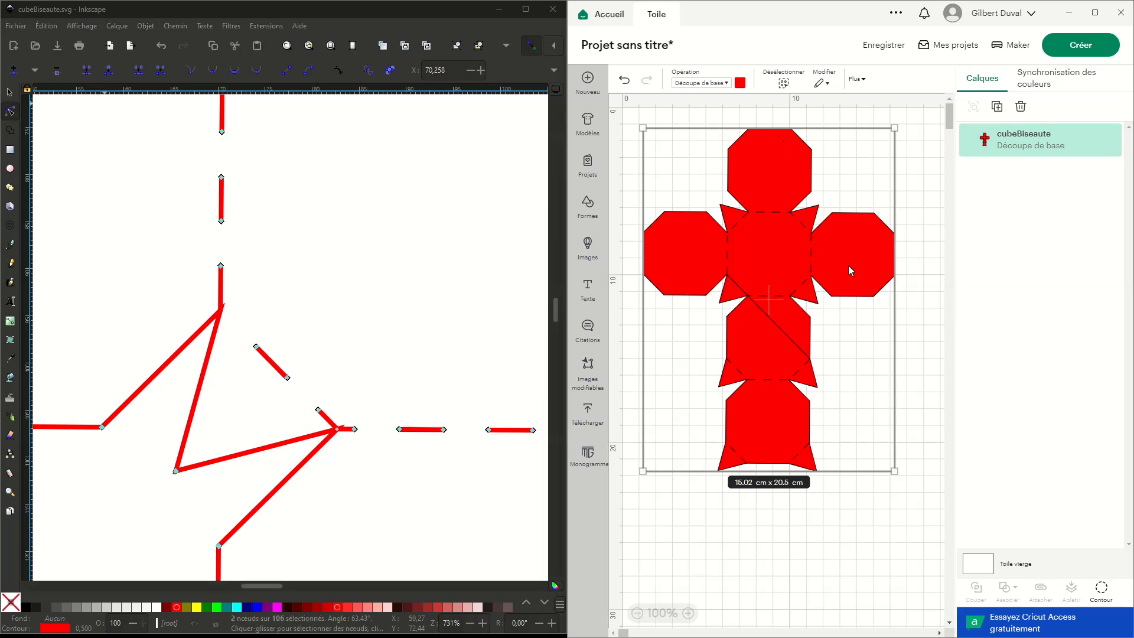
{"action": "key", "text": "Delete"}
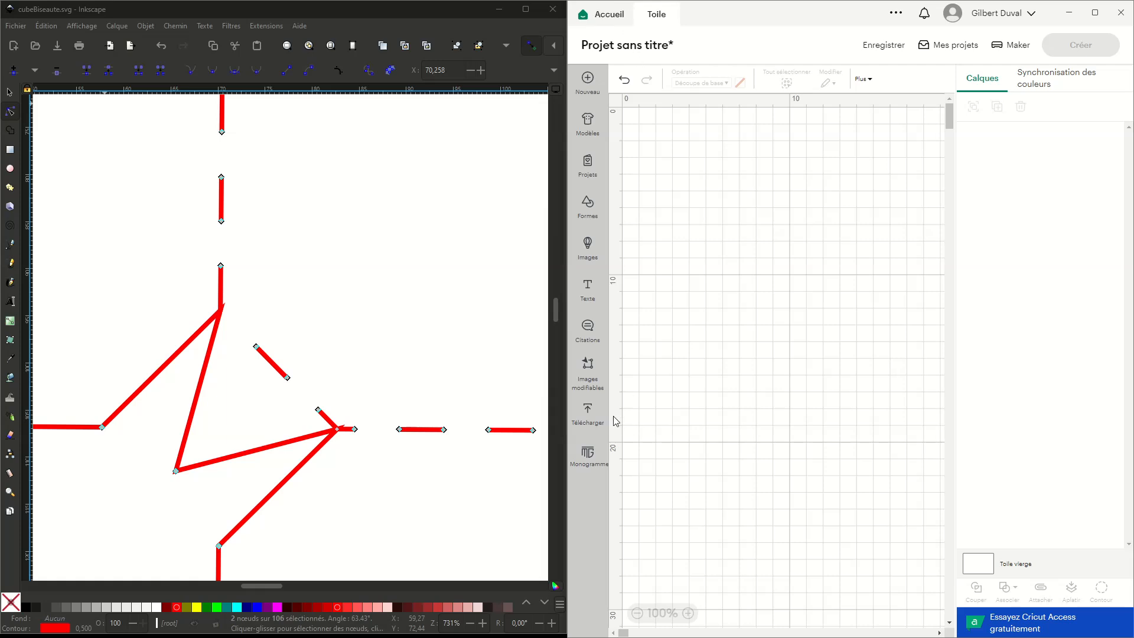
{"action": "left_click", "coordinate": [595, 411]}
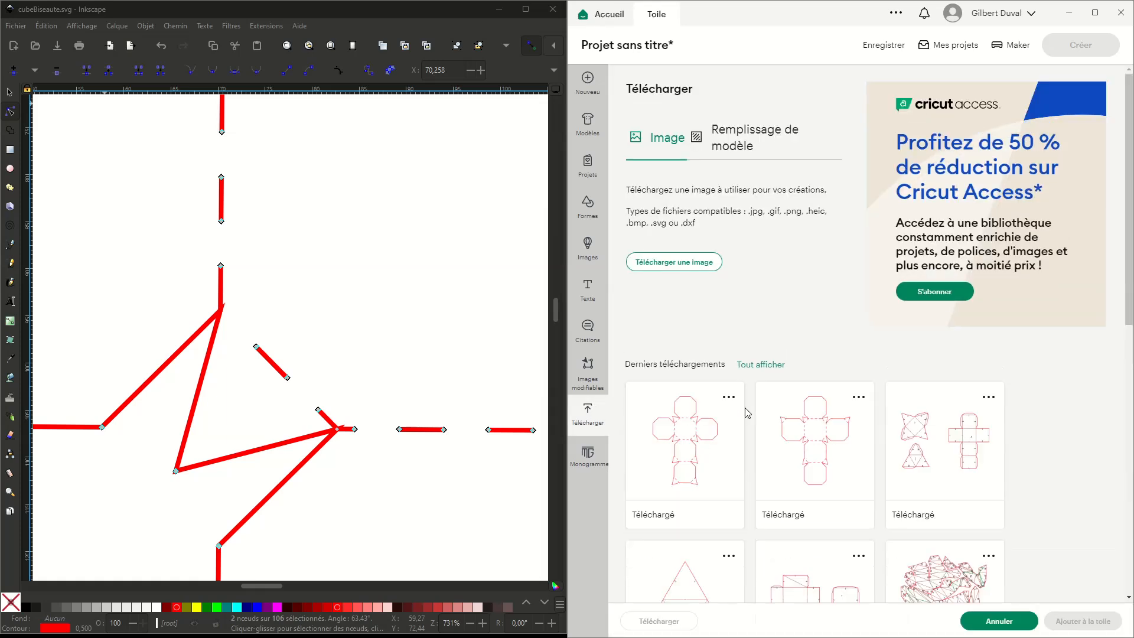
{"action": "left_click", "coordinate": [729, 397]}
{"action": "left_click", "coordinate": [695, 508]}
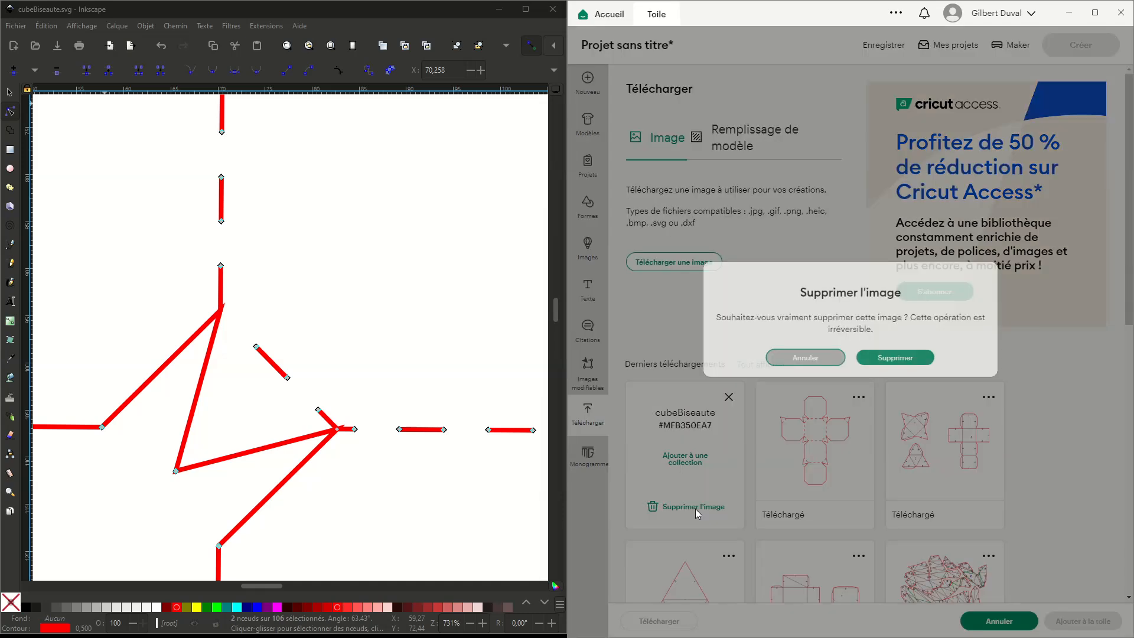
{"action": "left_click", "coordinate": [895, 370]}
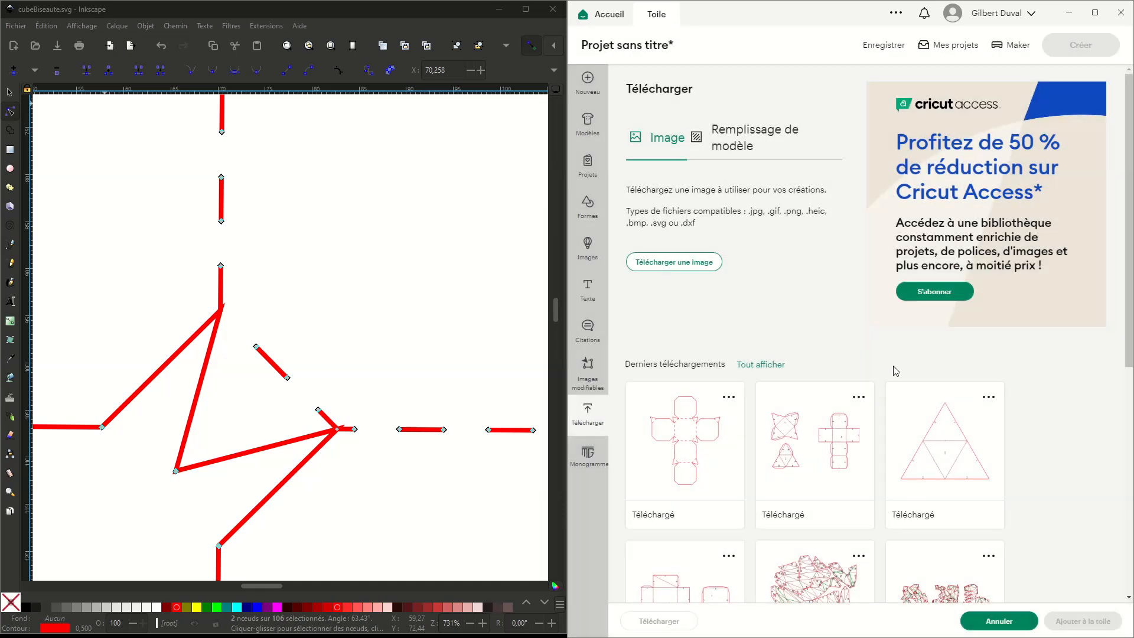
- Upload the corrected cubeBiseaute.svg from the demo folder to replace the deleted image and add it to the canvas
{"action": "left_click", "coordinate": [674, 262]}
{"action": "left_click", "coordinate": [873, 297]}
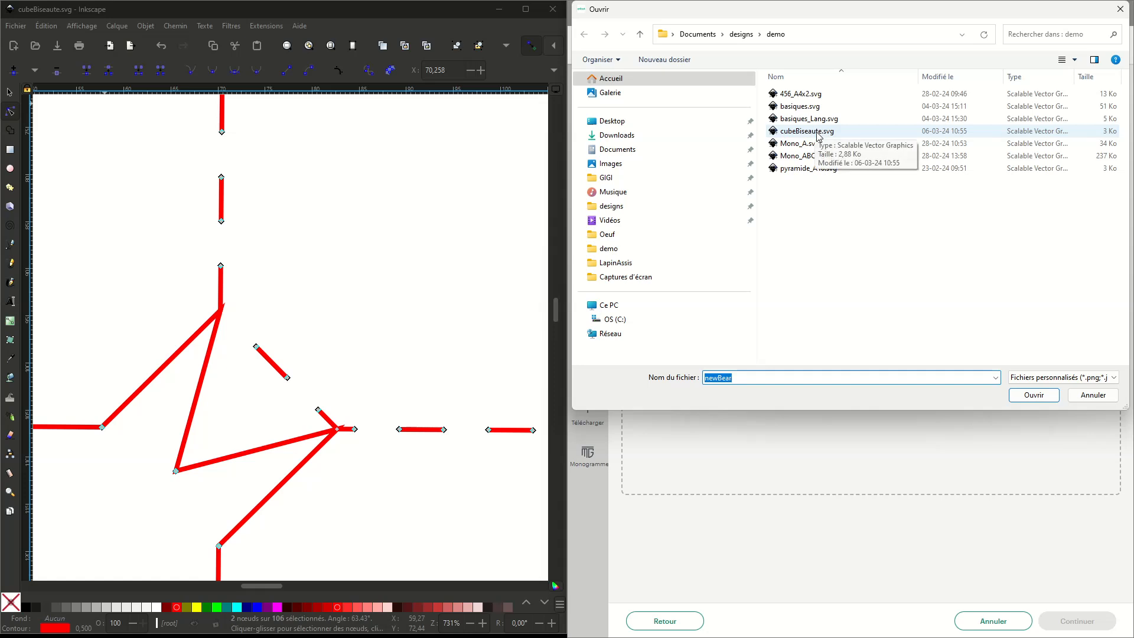
{"action": "left_click", "coordinate": [821, 131]}
{"action": "left_click", "coordinate": [1034, 394]}
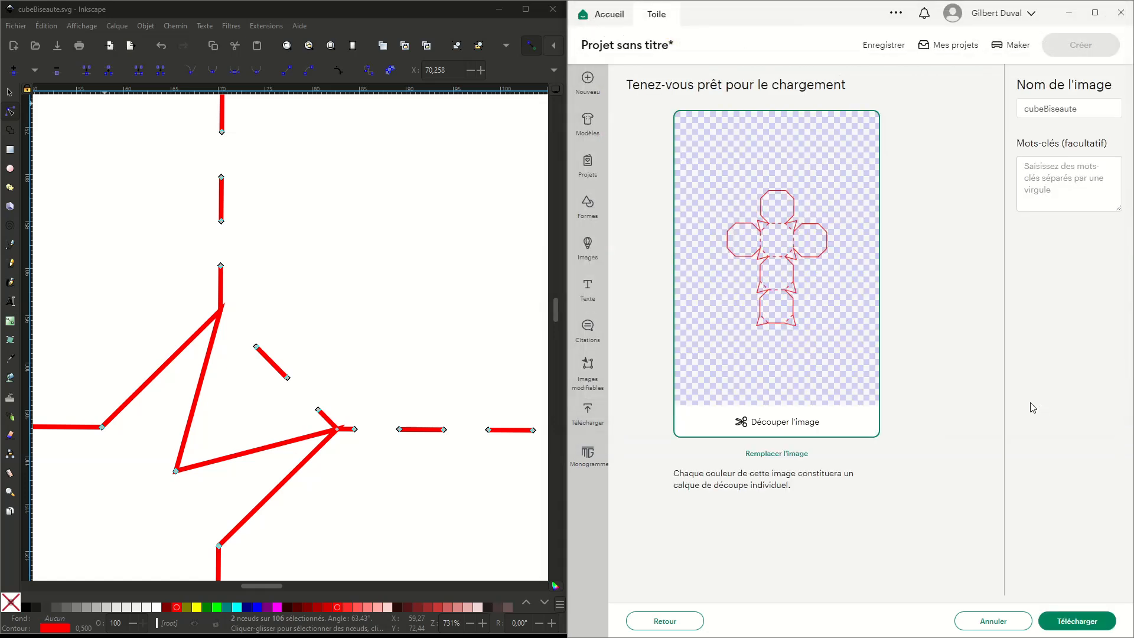
{"action": "left_click", "coordinate": [1092, 619]}
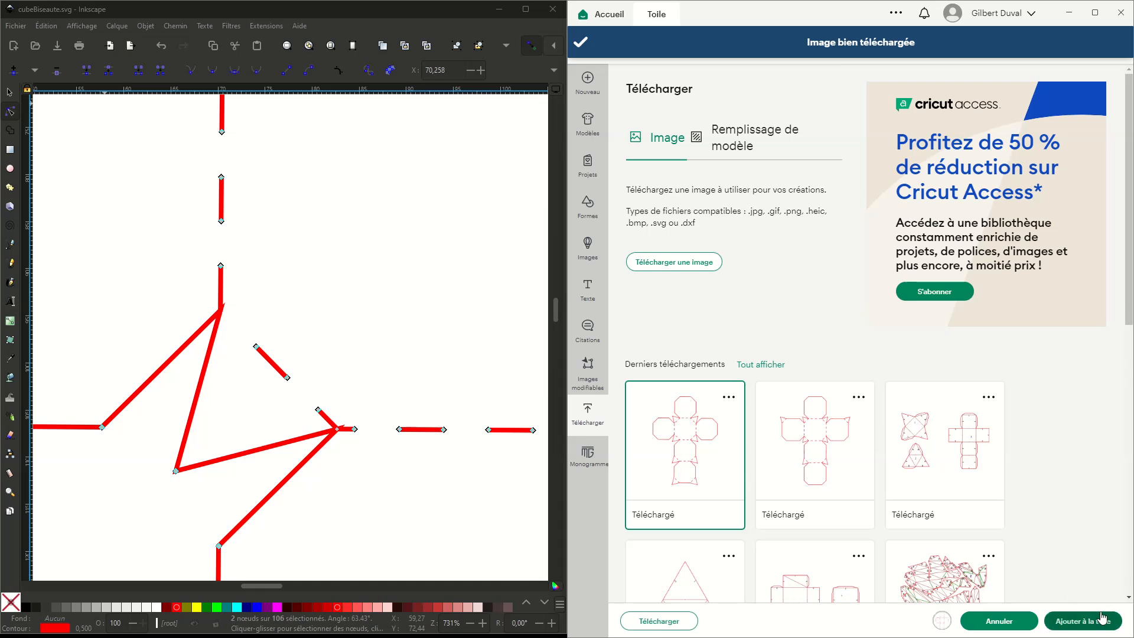
{"action": "left_click", "coordinate": [1096, 620]}
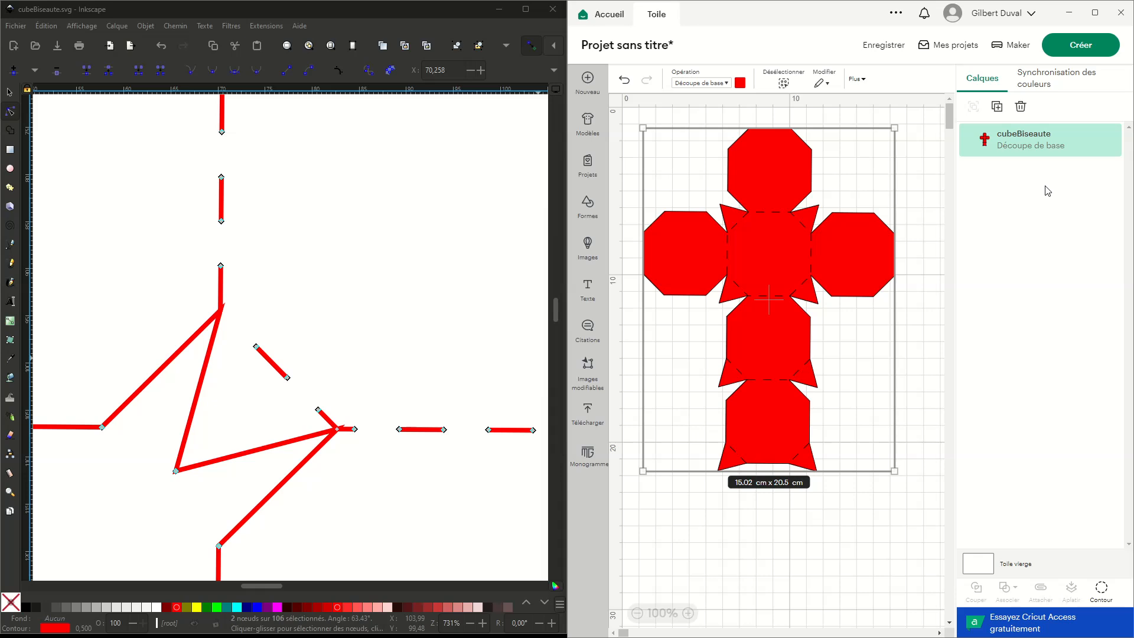
{"action": "mouse_move", "coordinate": [581, 607]}
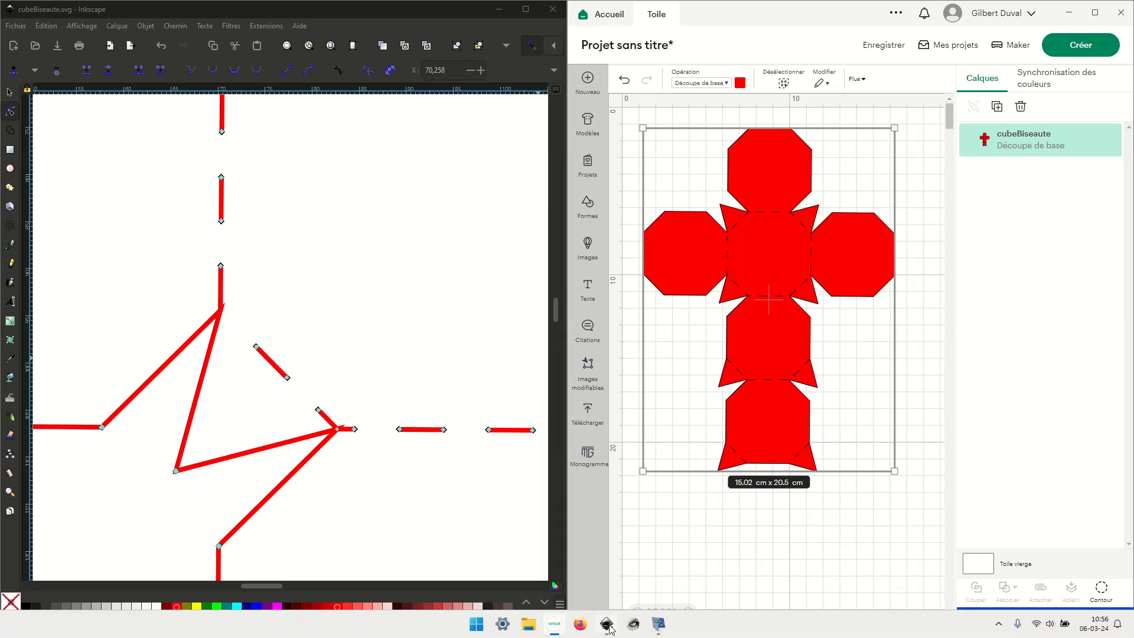
{"action": "left_click", "coordinate": [655, 625]}
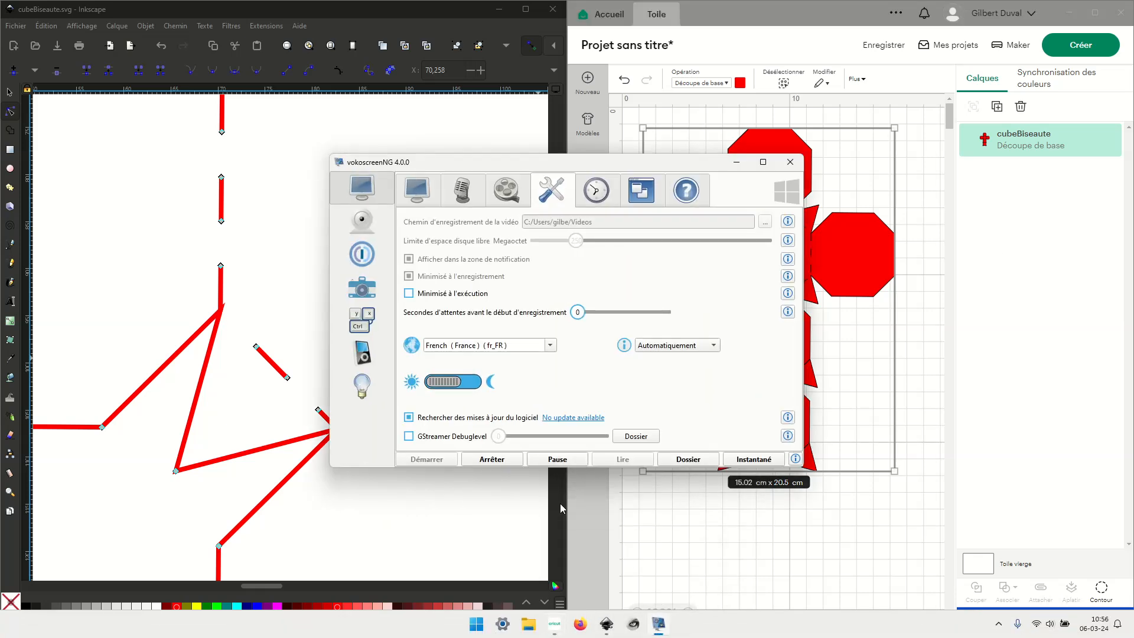